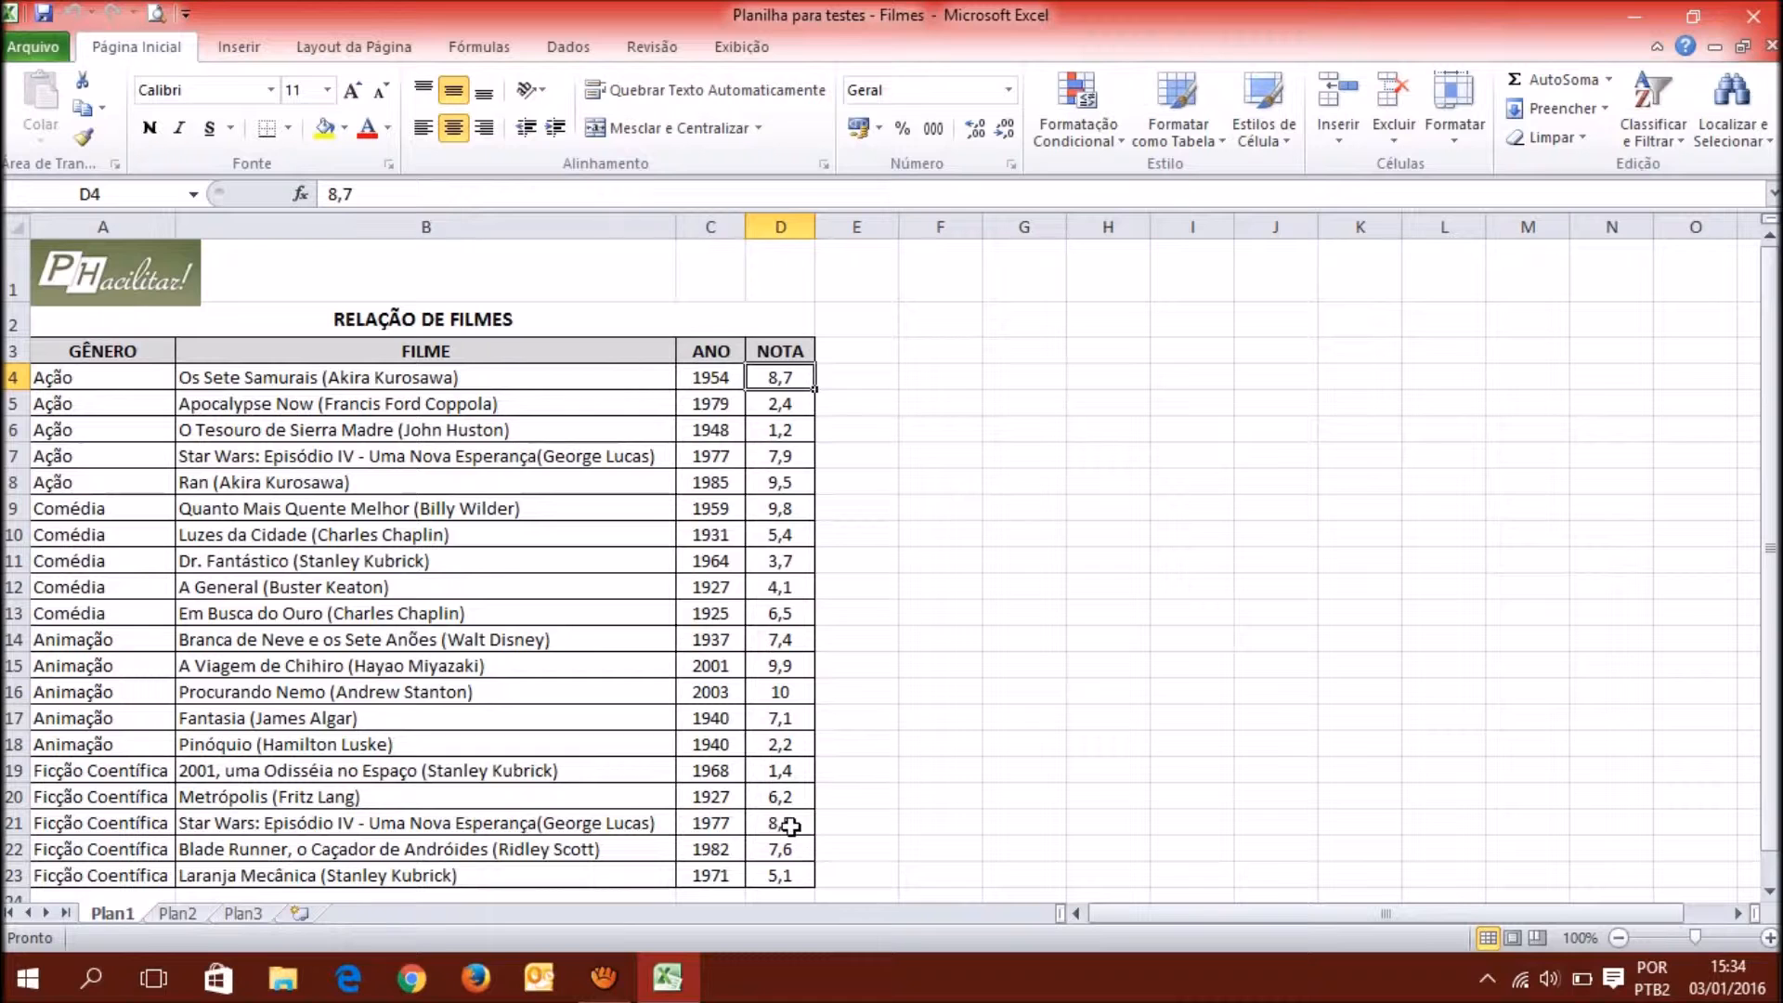
left_click(722, 383)
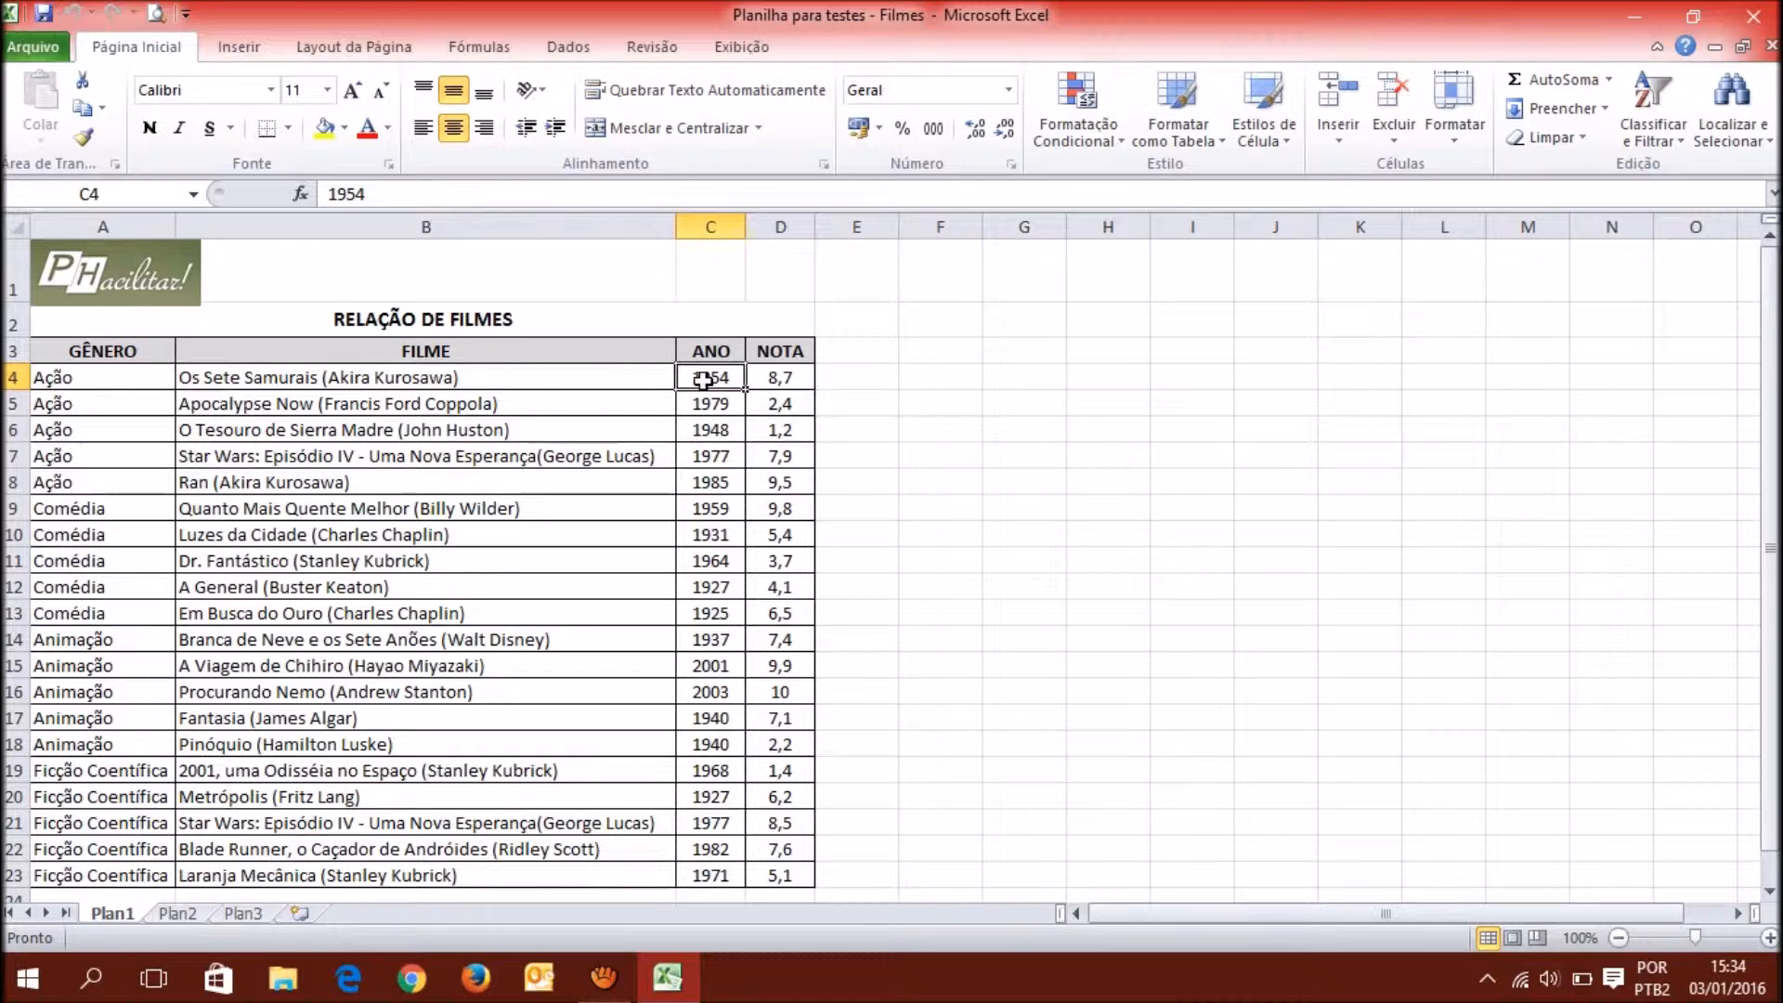
left_click(160, 380)
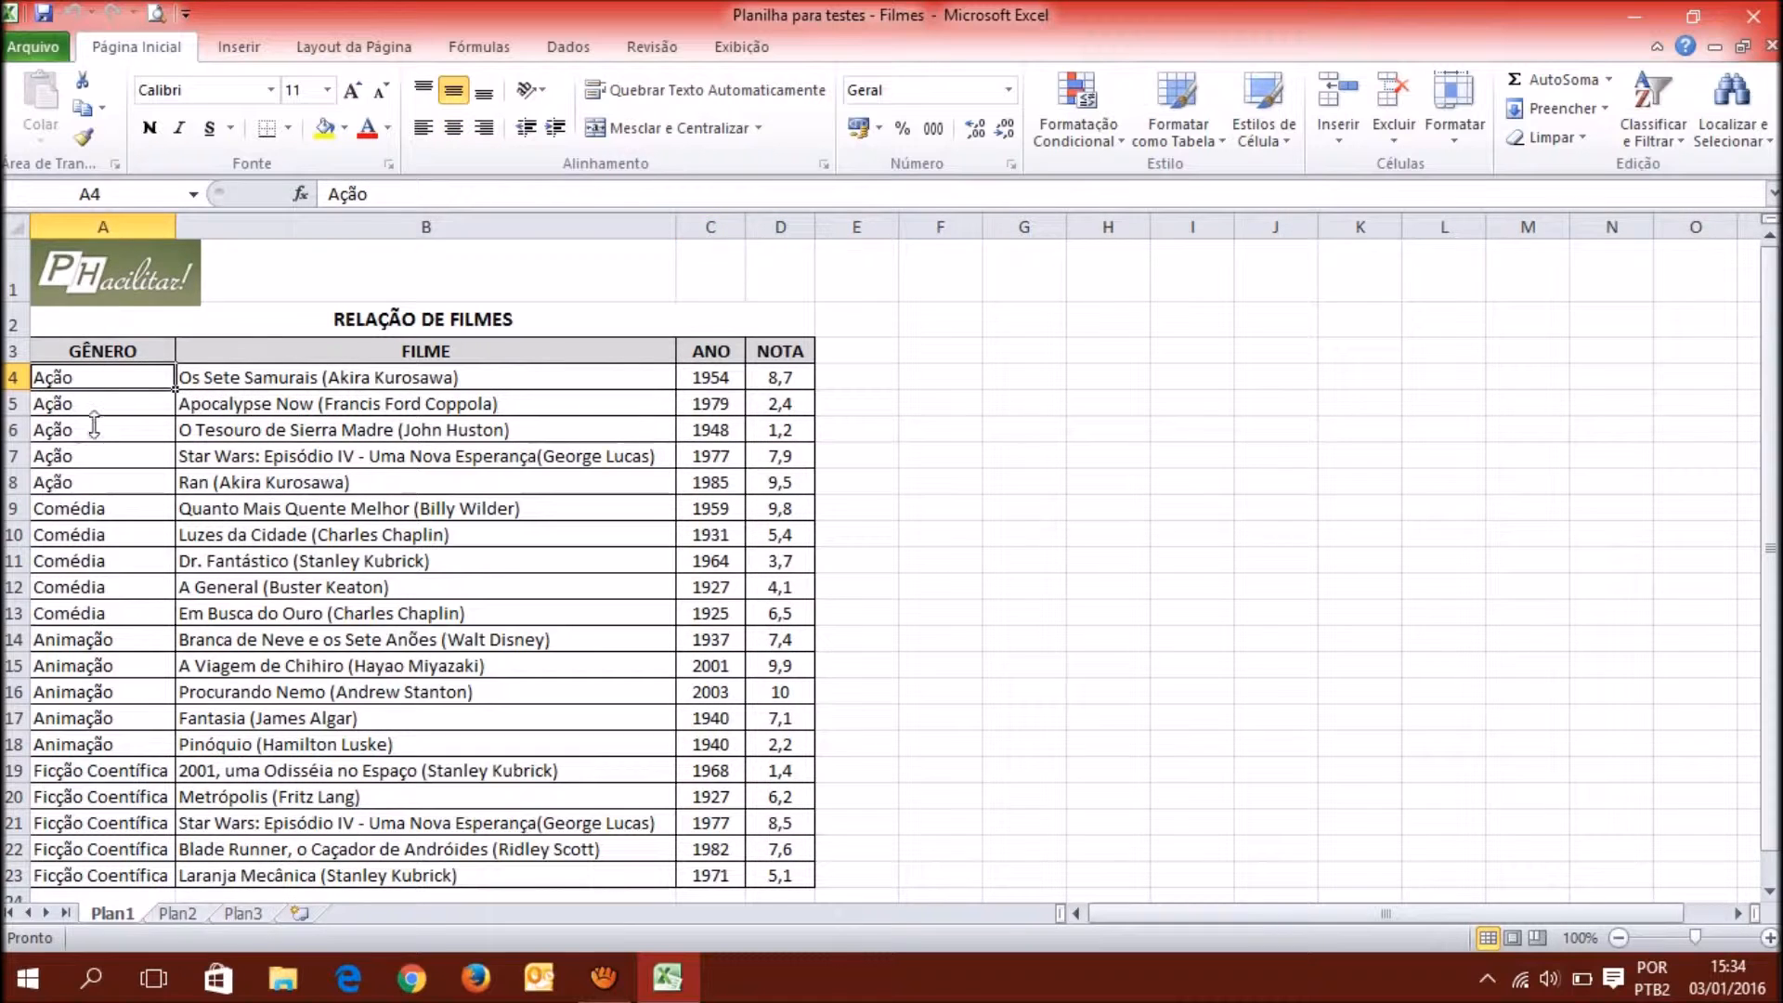
left_click(120, 851)
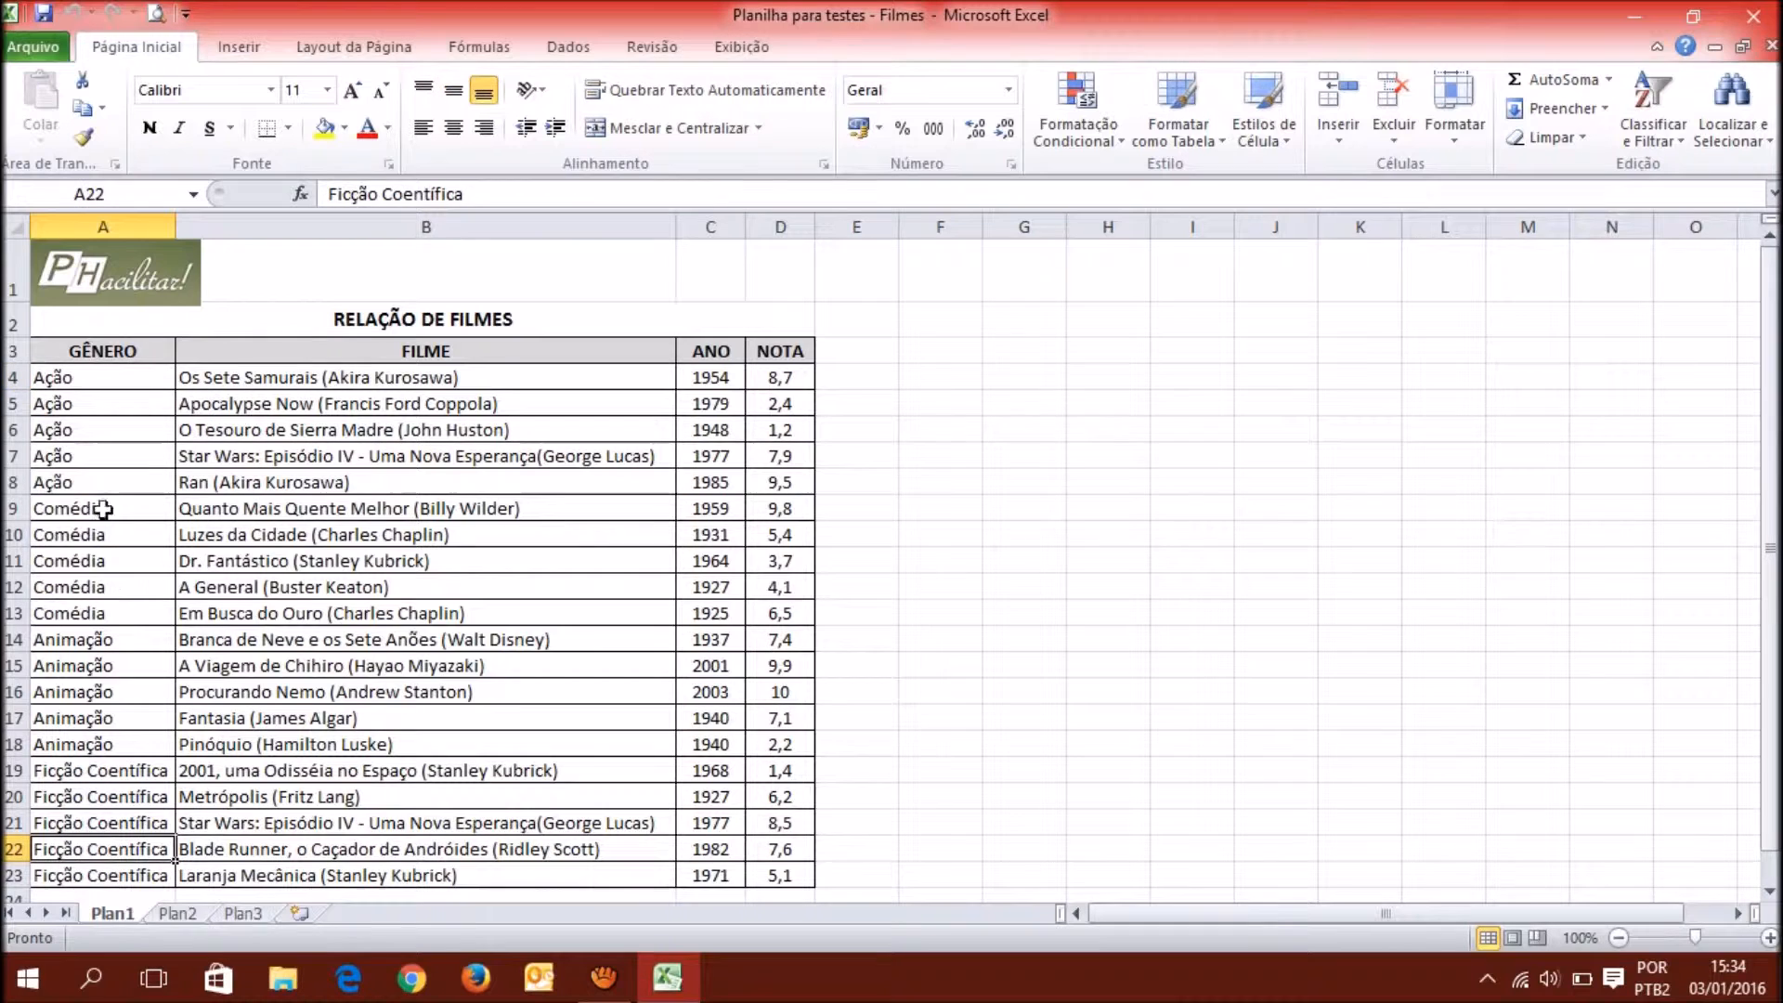
left_click(79, 383)
left_click(133, 478)
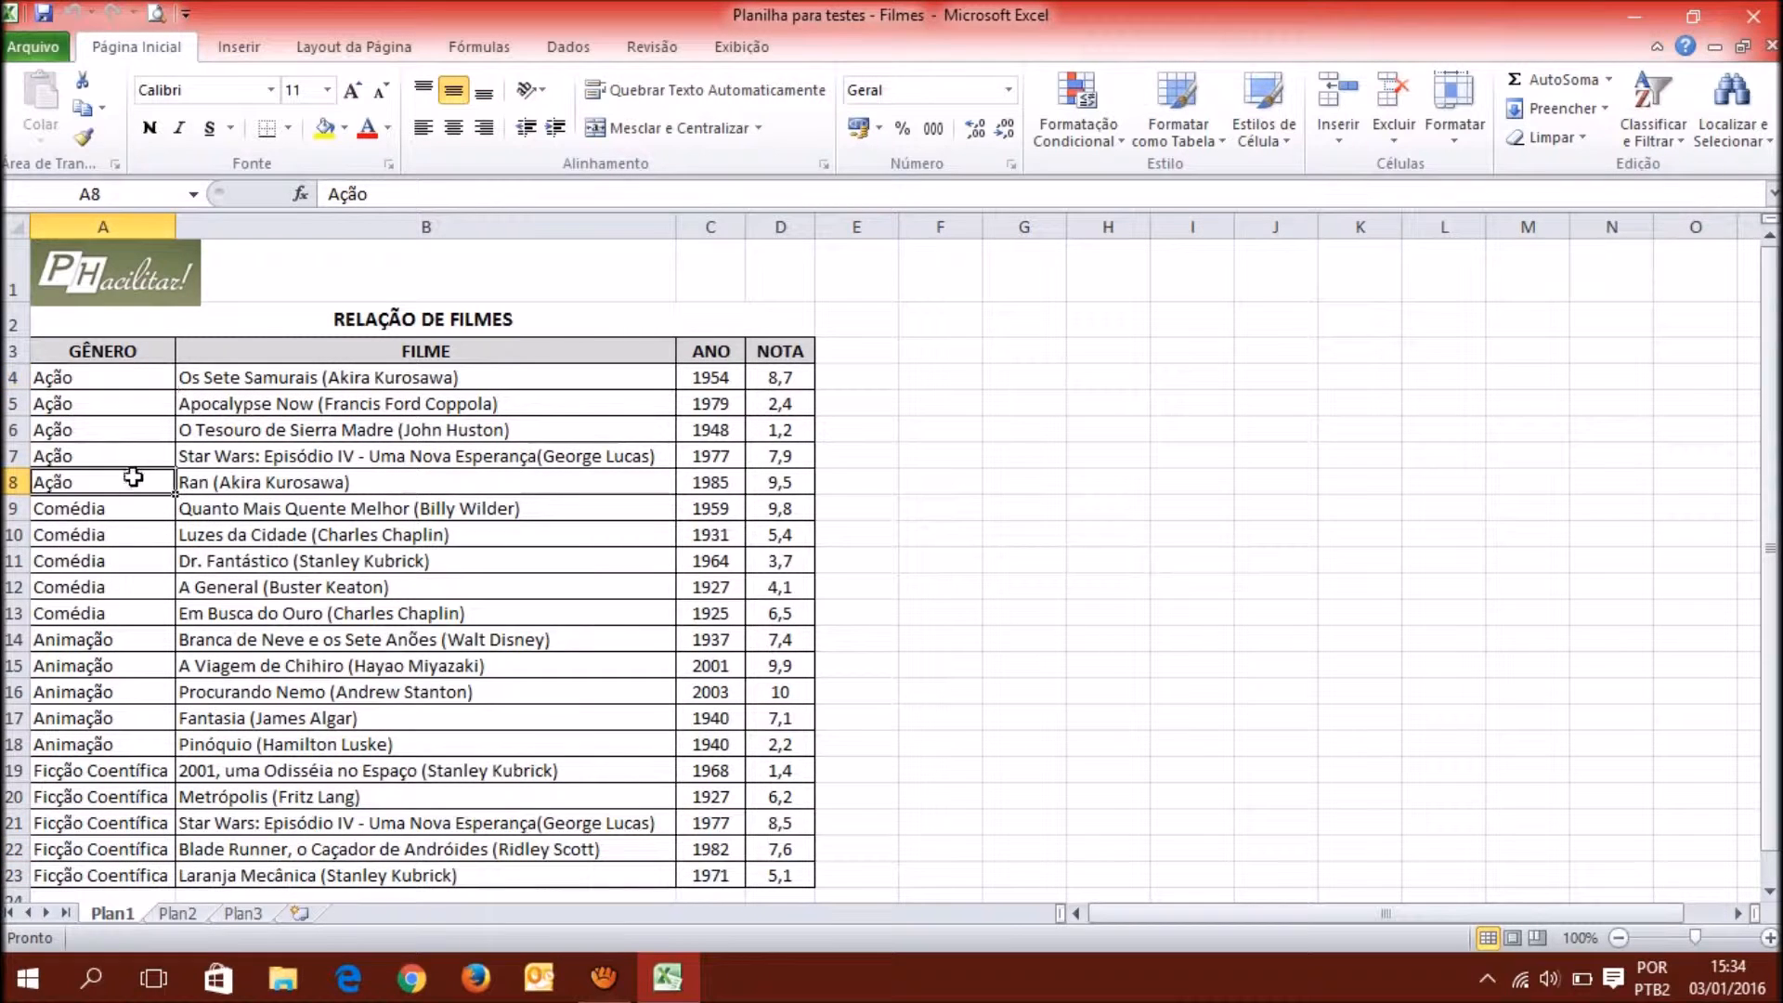
Fill the first Ação genre cell, A4, with yellow.
left_click(114, 382)
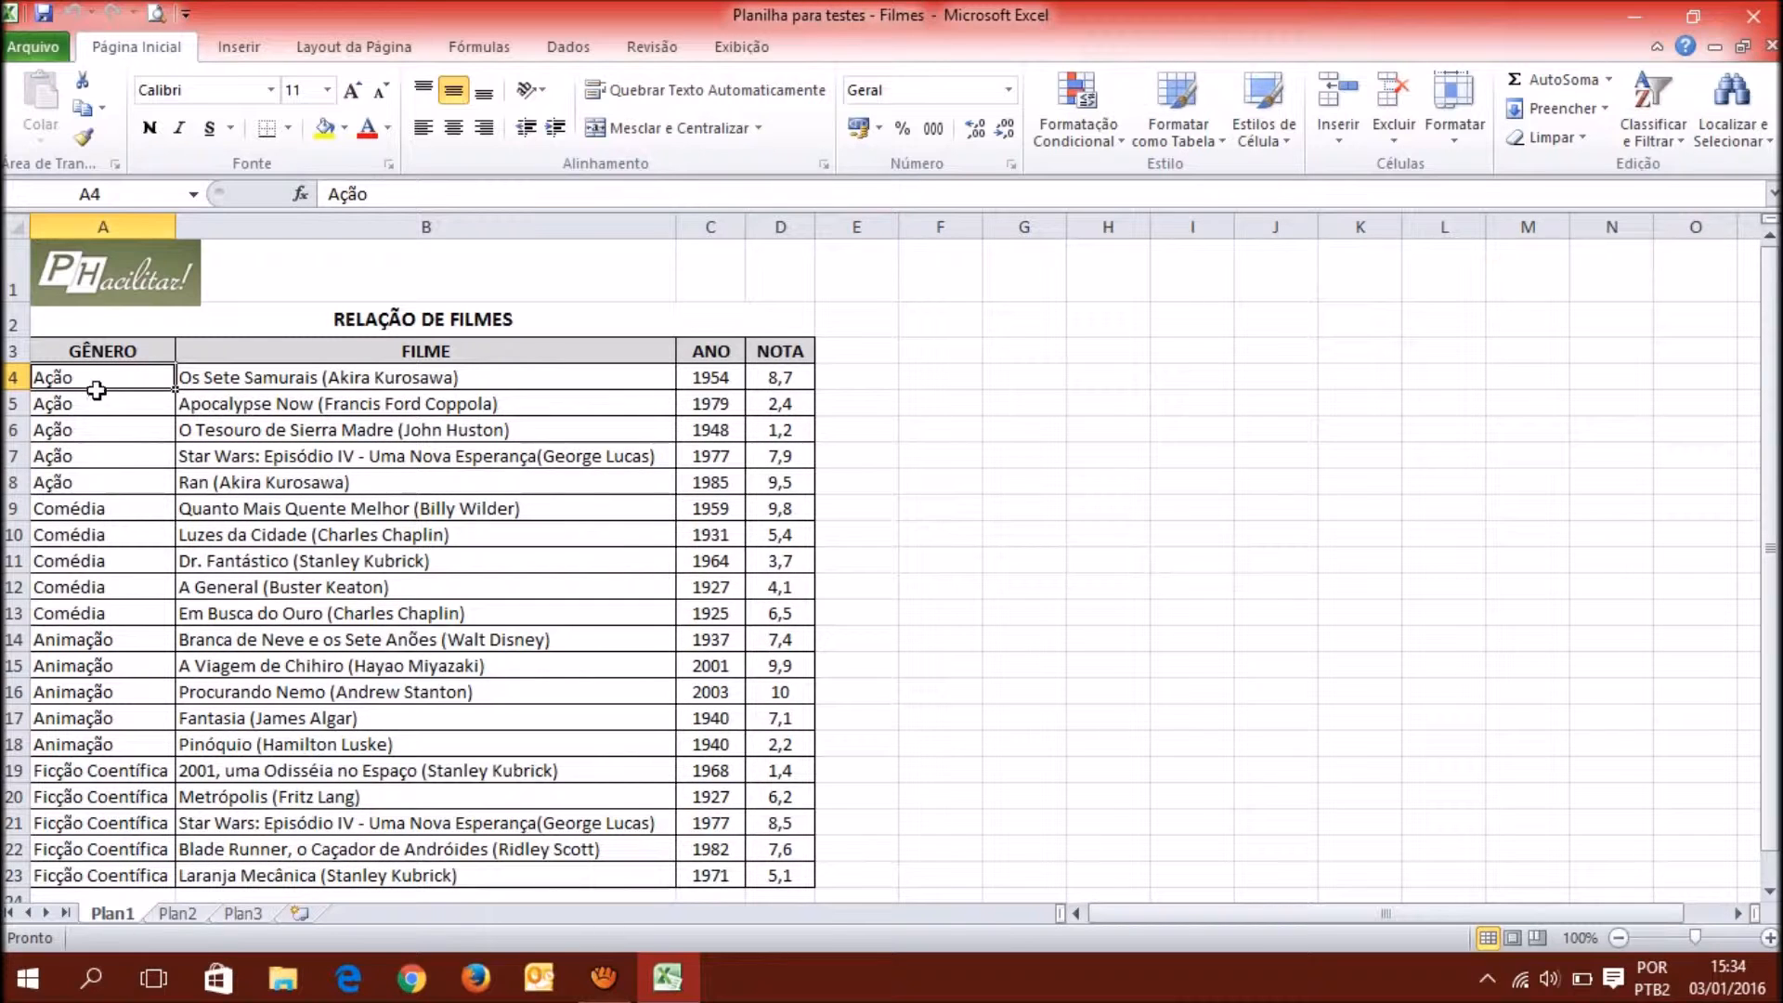
left_click(326, 130)
key("Down")
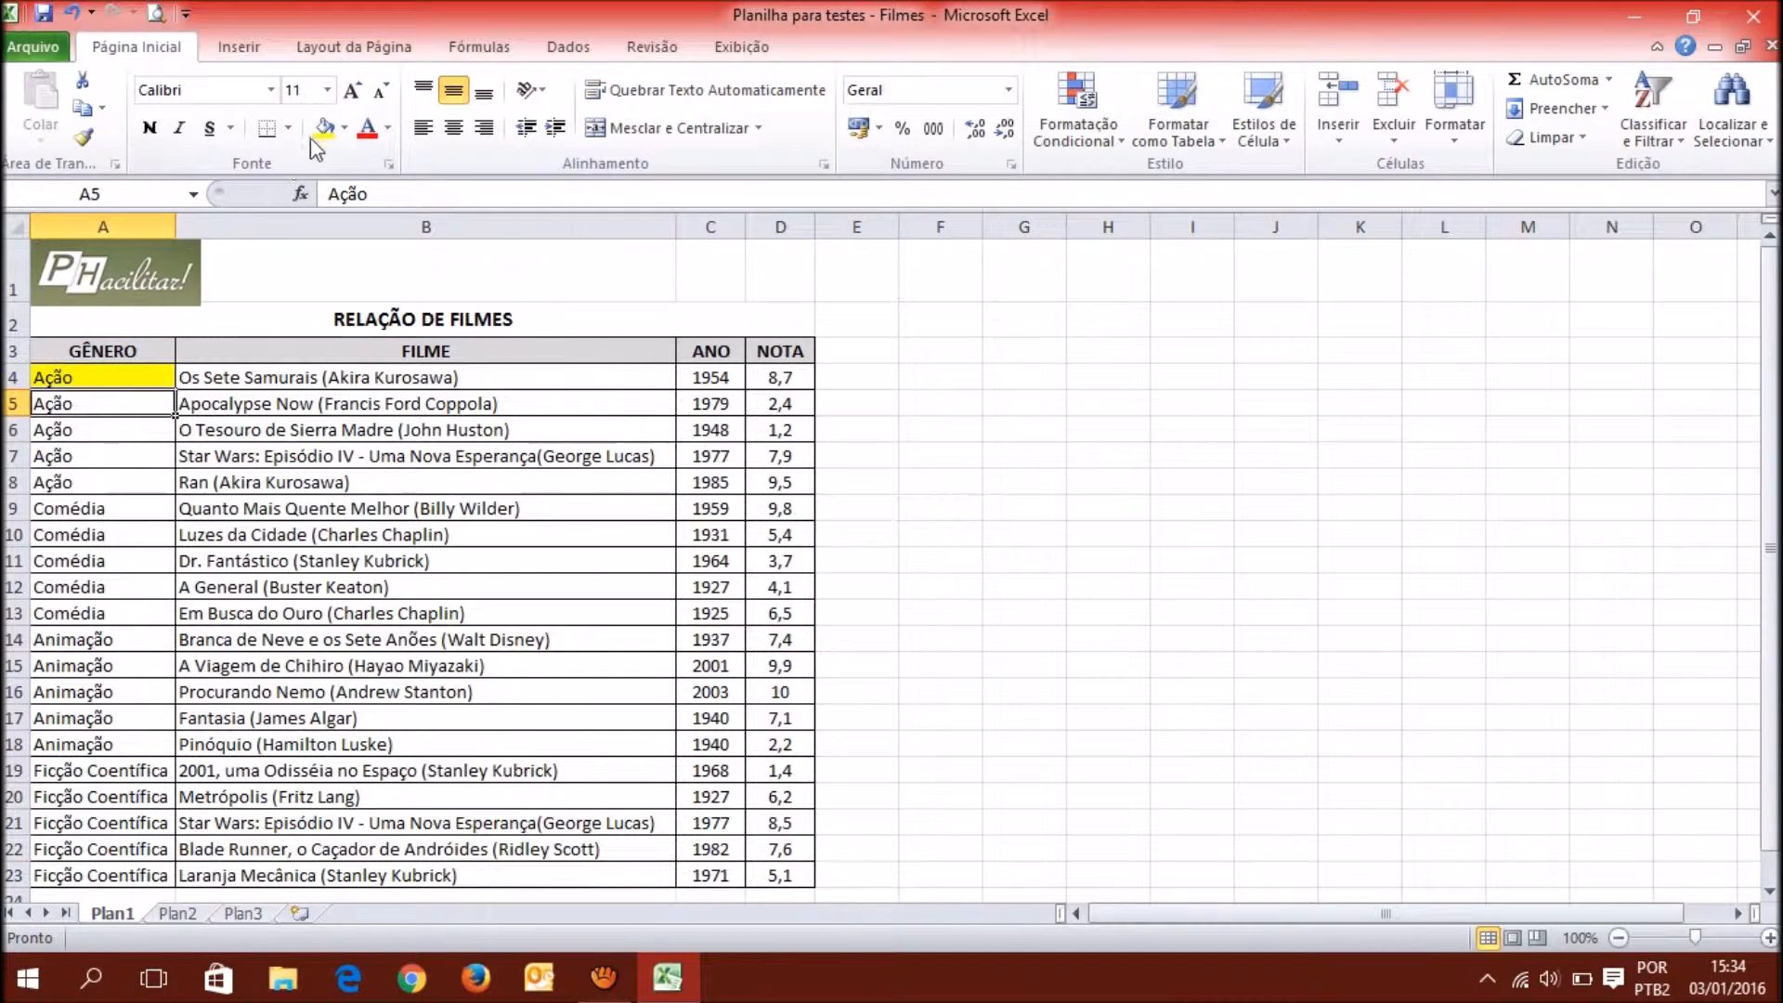
Remove the fill colour from genre cells A4:A5.
left_click_drag(158, 381, 154, 395)
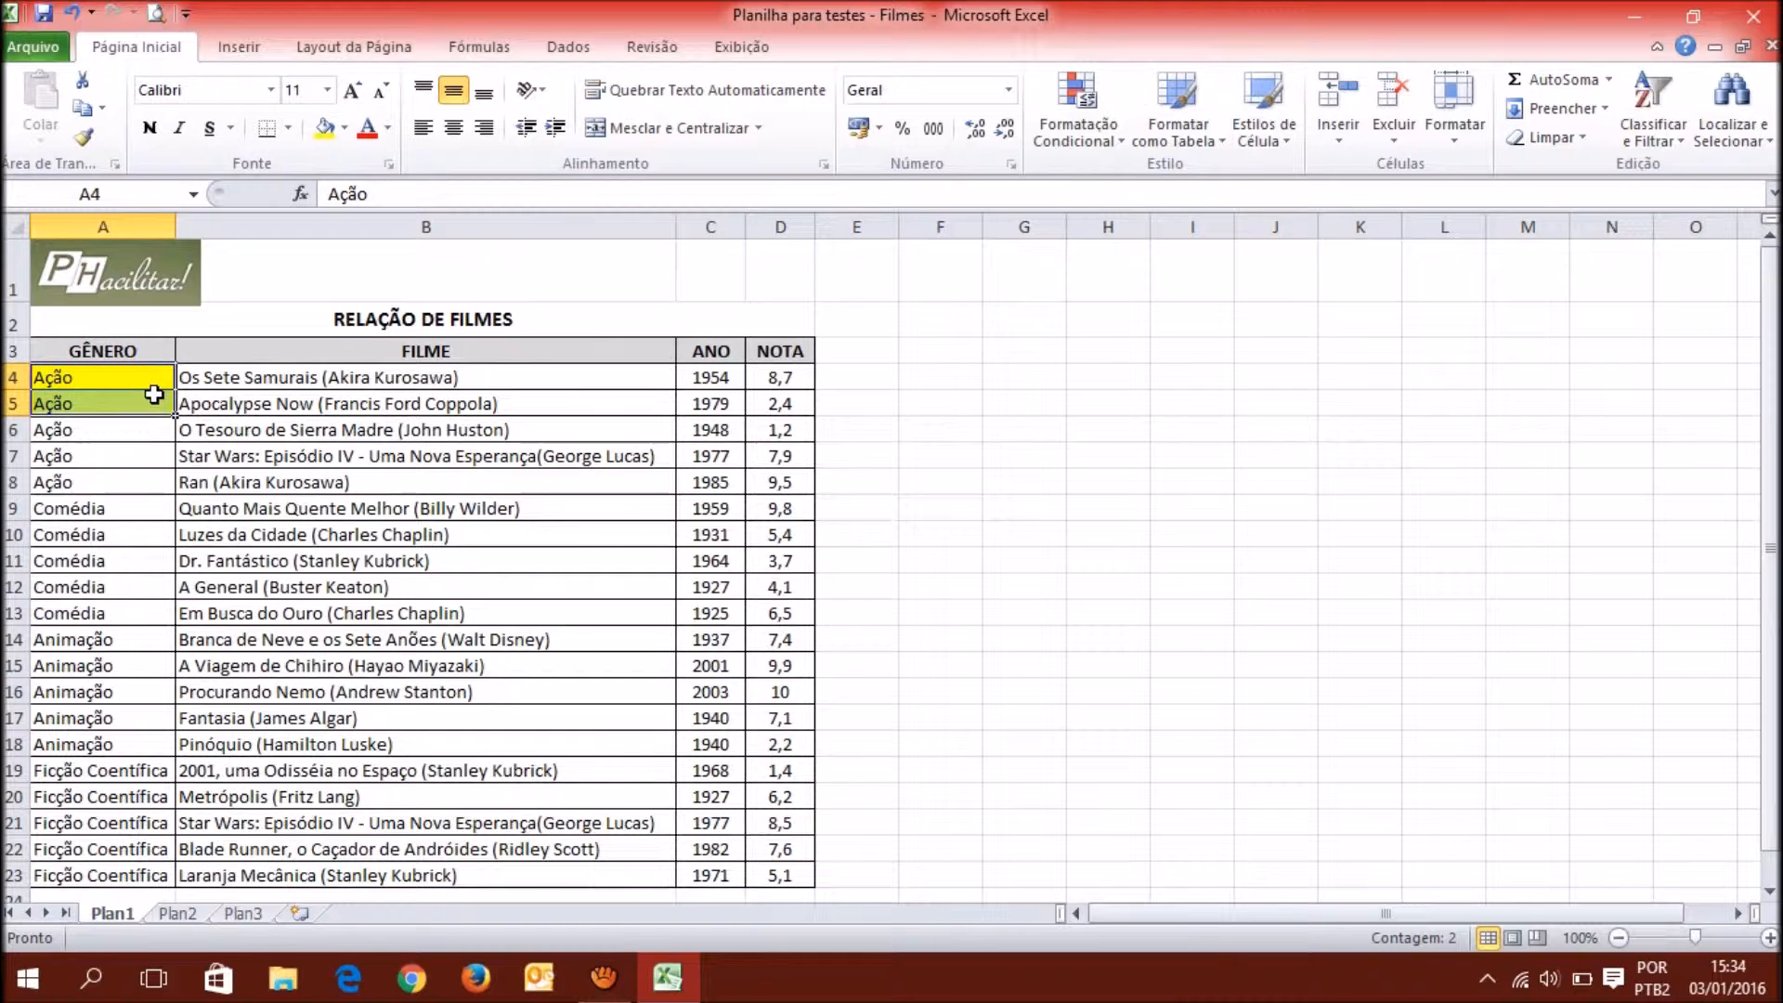
left_click(345, 130)
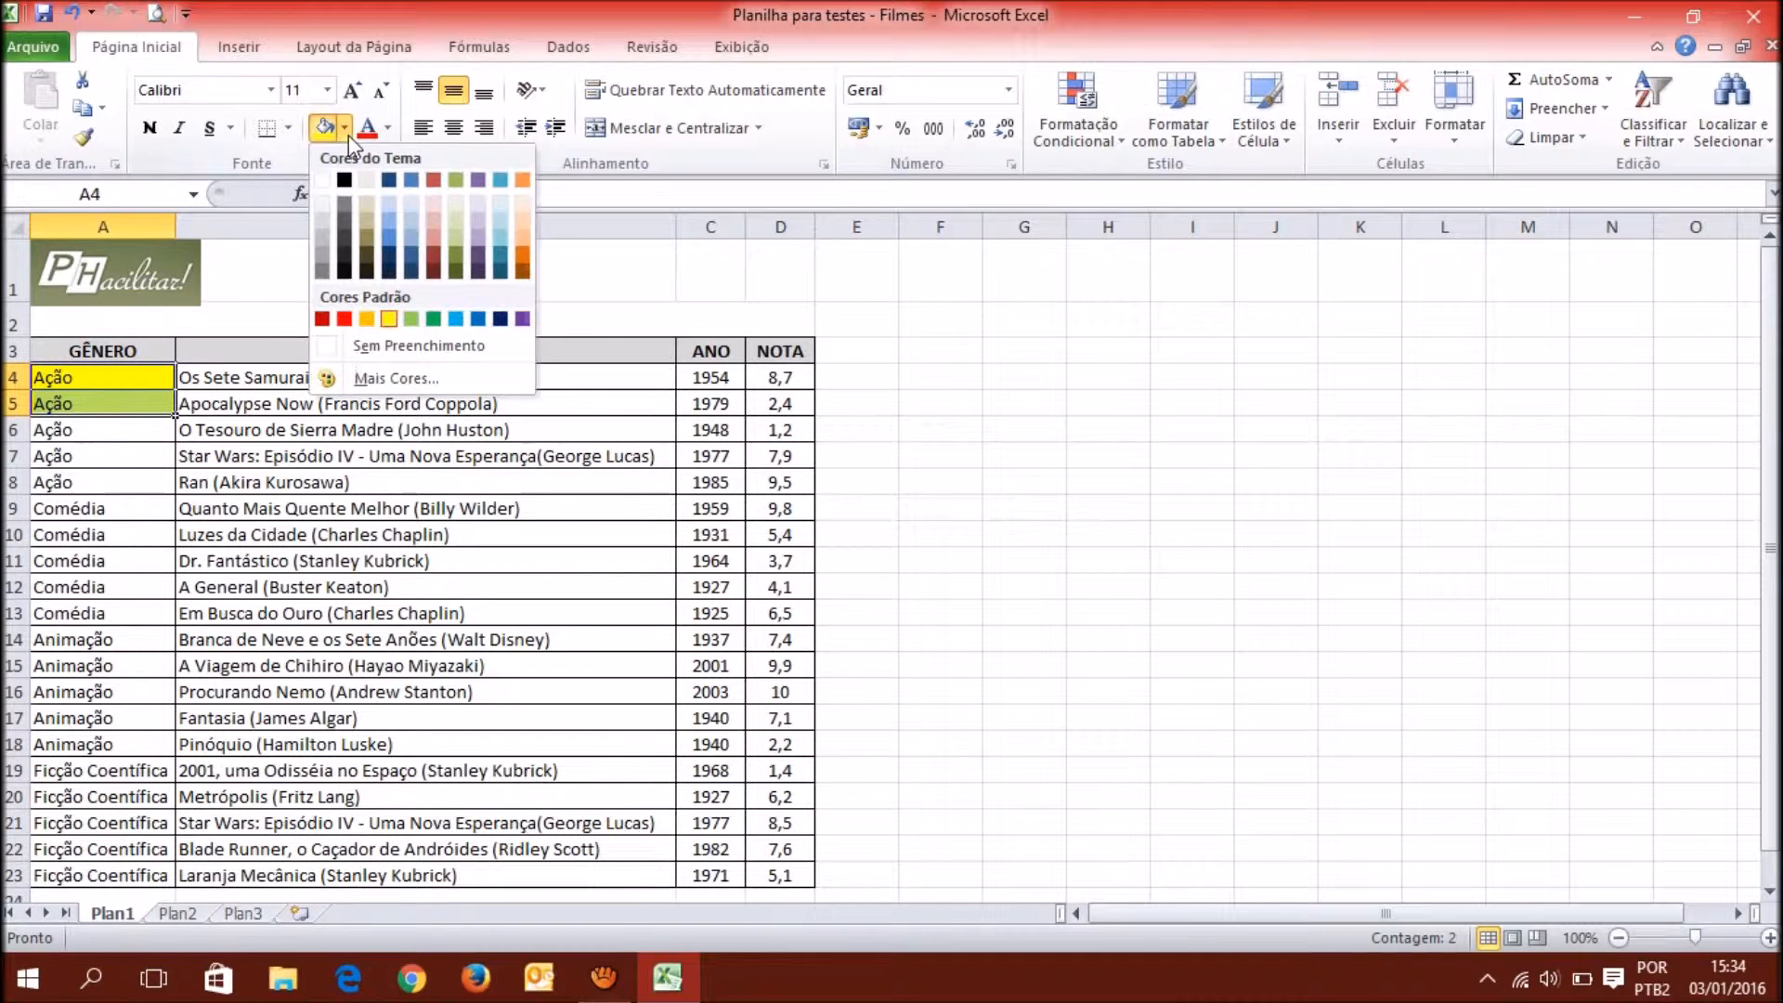
left_click(413, 351)
left_click(121, 451)
left_click(134, 377)
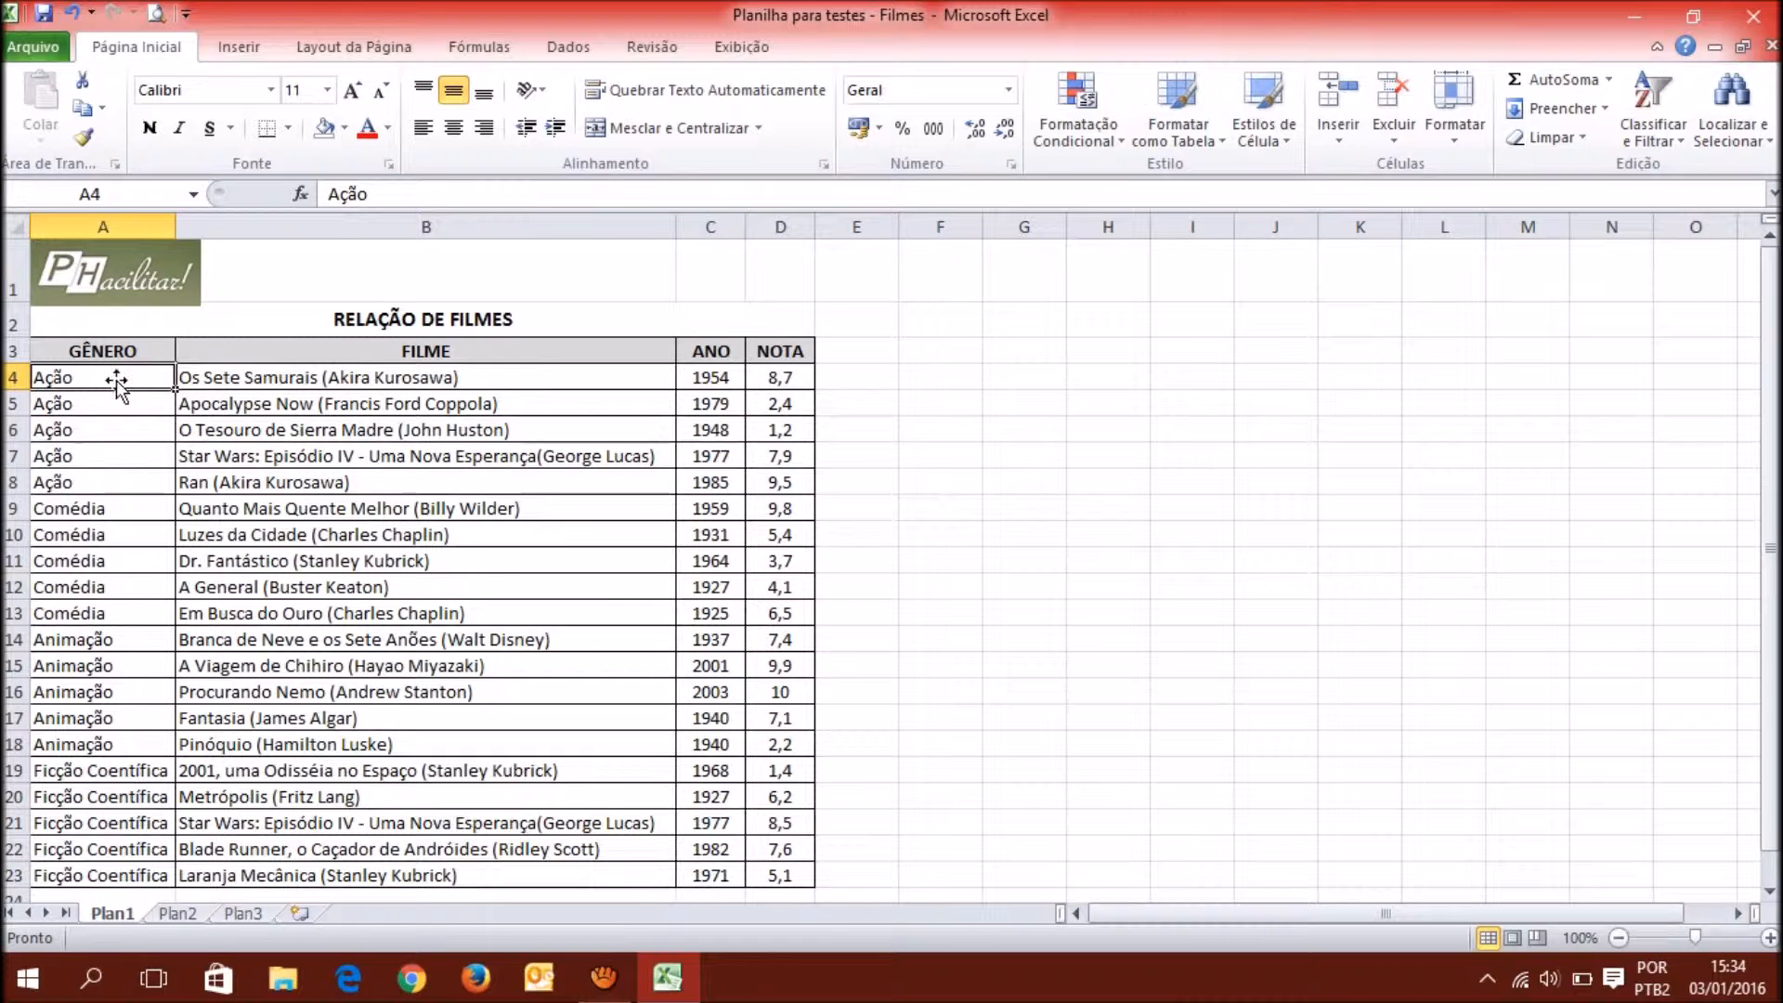
Apply a text-contains conditional format to genre cells A4:A8 for "Ação", using Preenchimento Vermelho Claro e Texto Vermelho Escuro.
left_click_drag(109, 376, 119, 479)
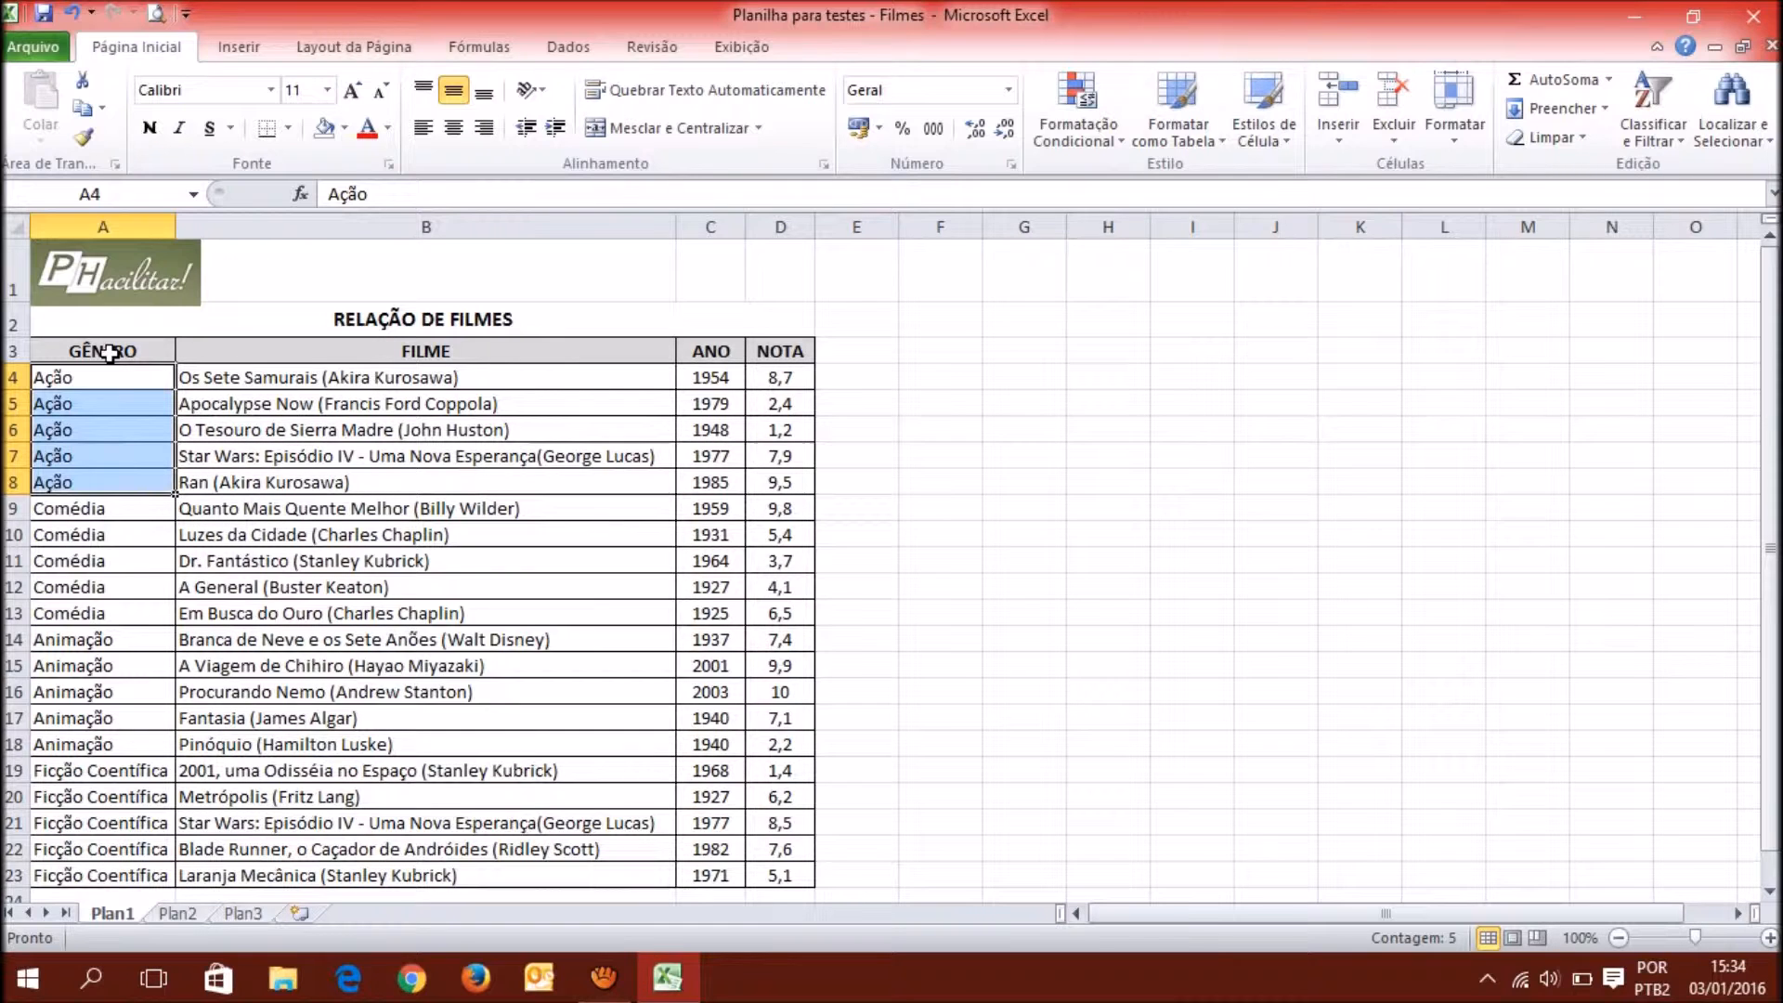
left_click(1104, 146)
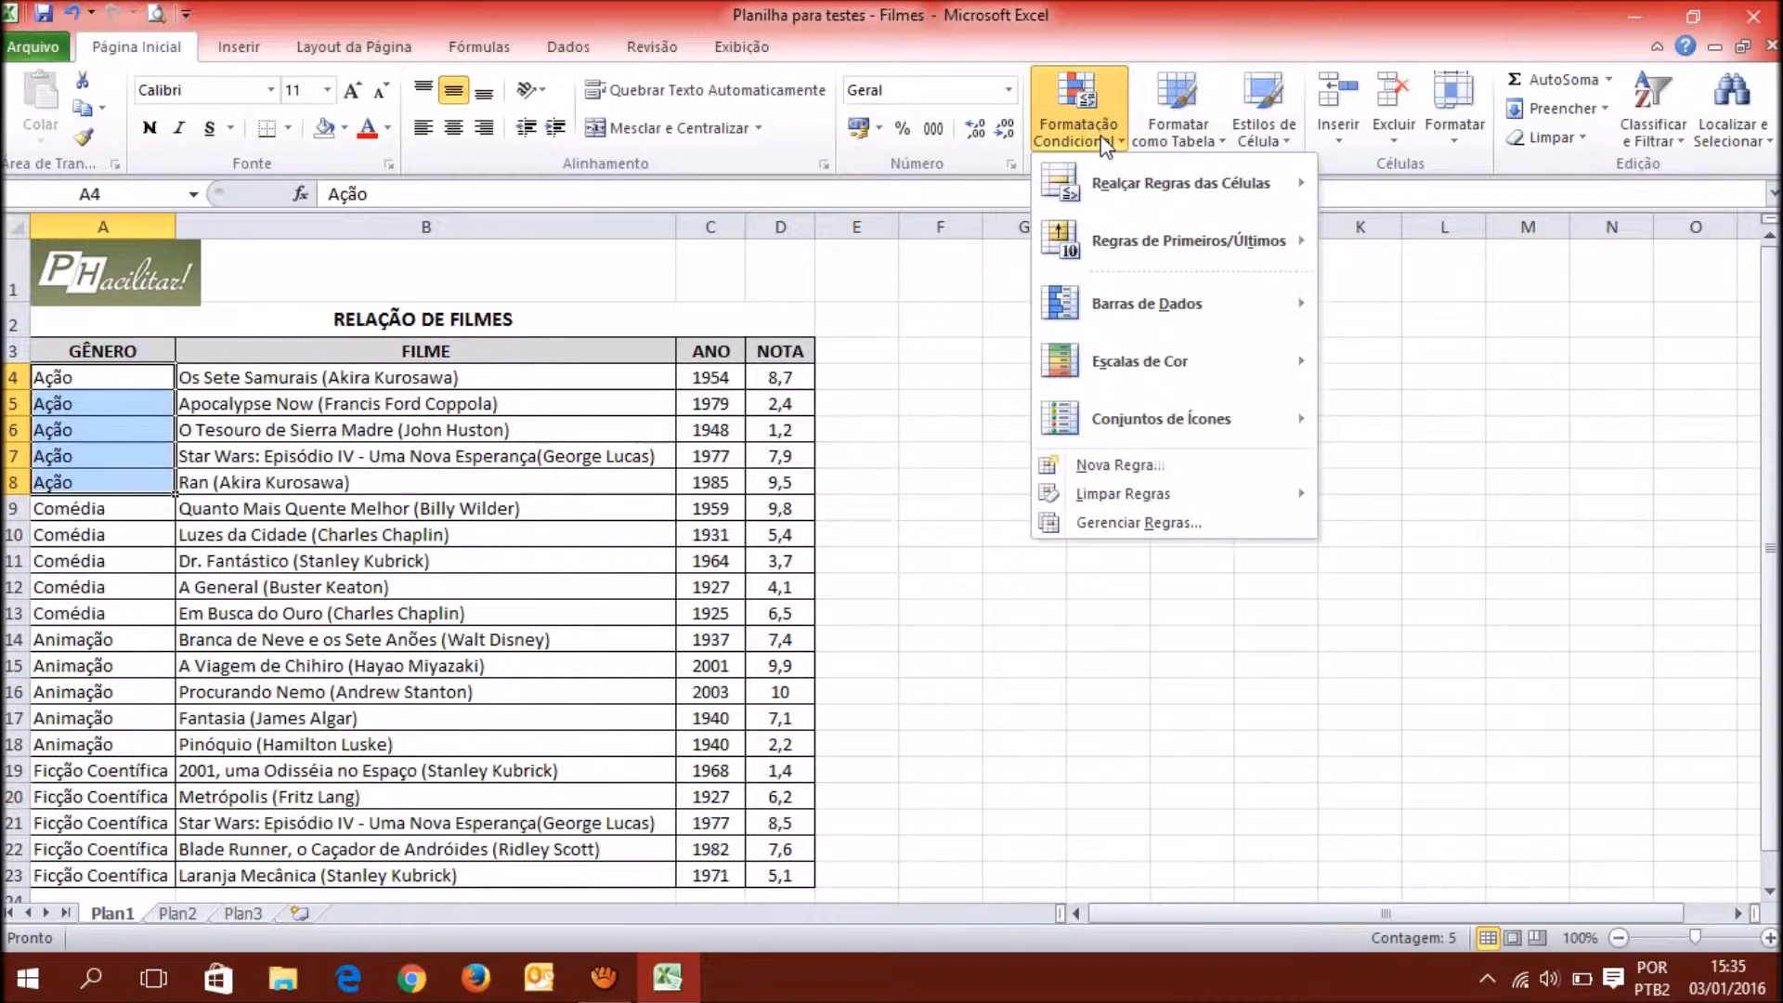
mouse_move(1278, 185)
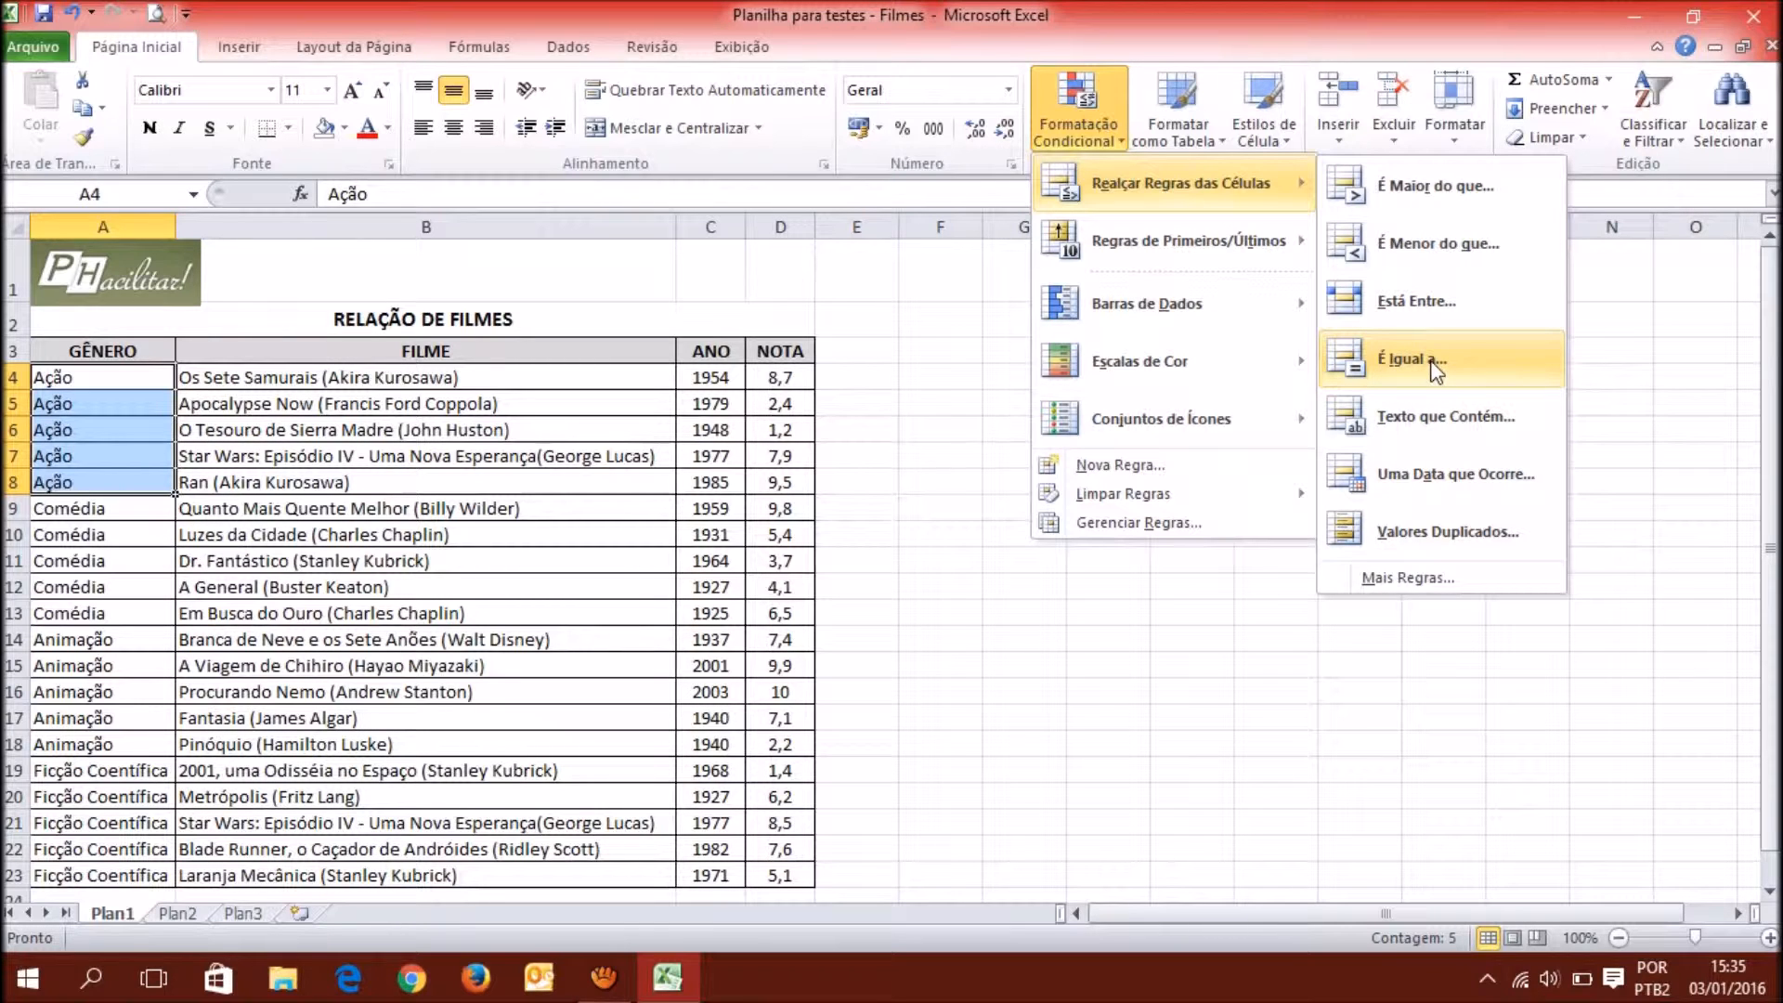
left_click(1470, 418)
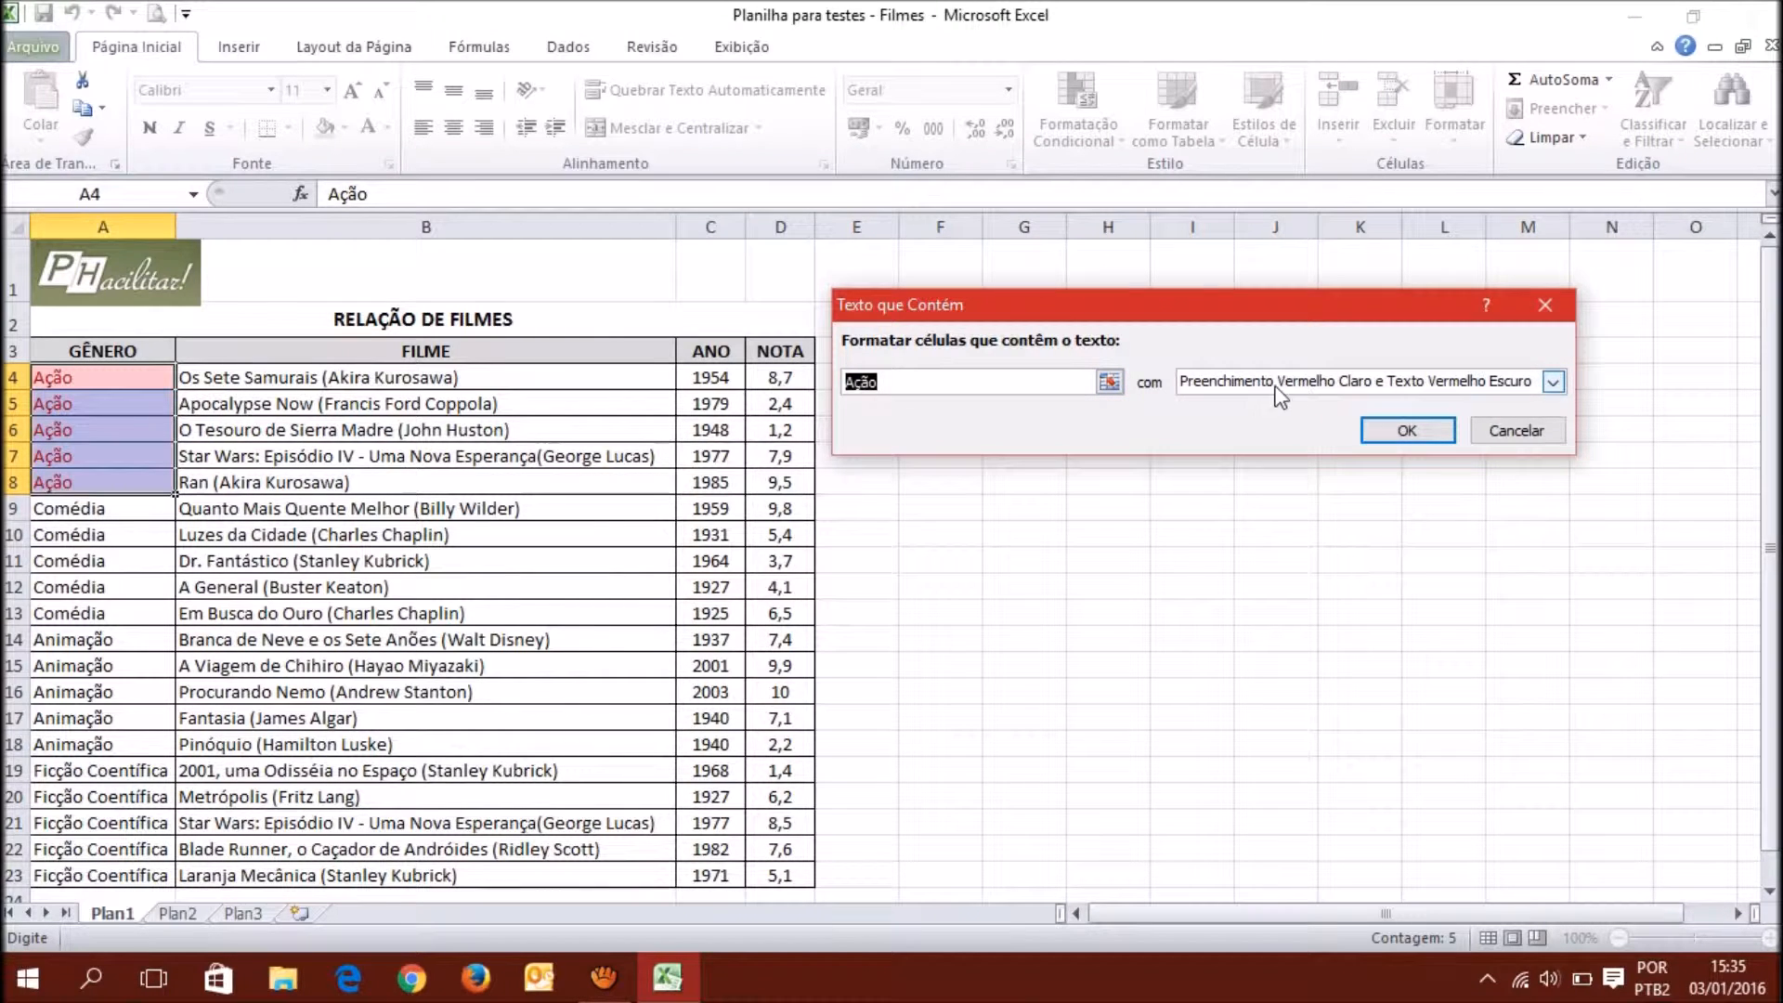
left_click(1553, 381)
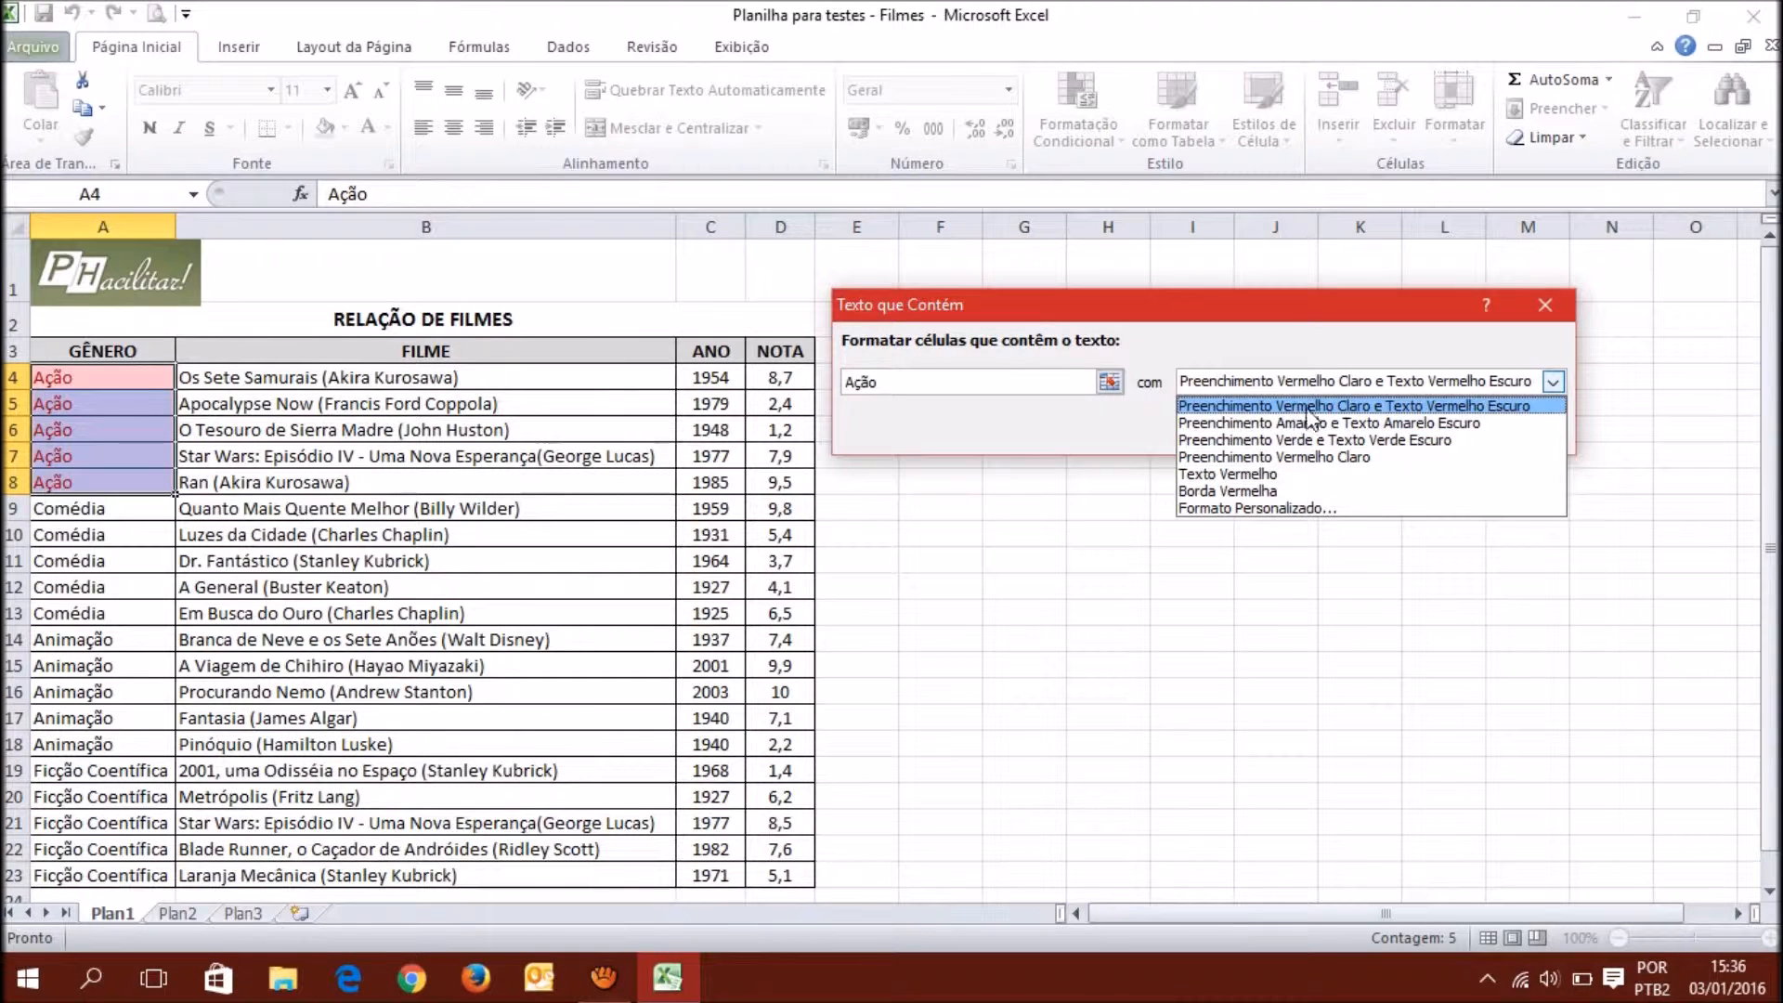
left_click(1437, 407)
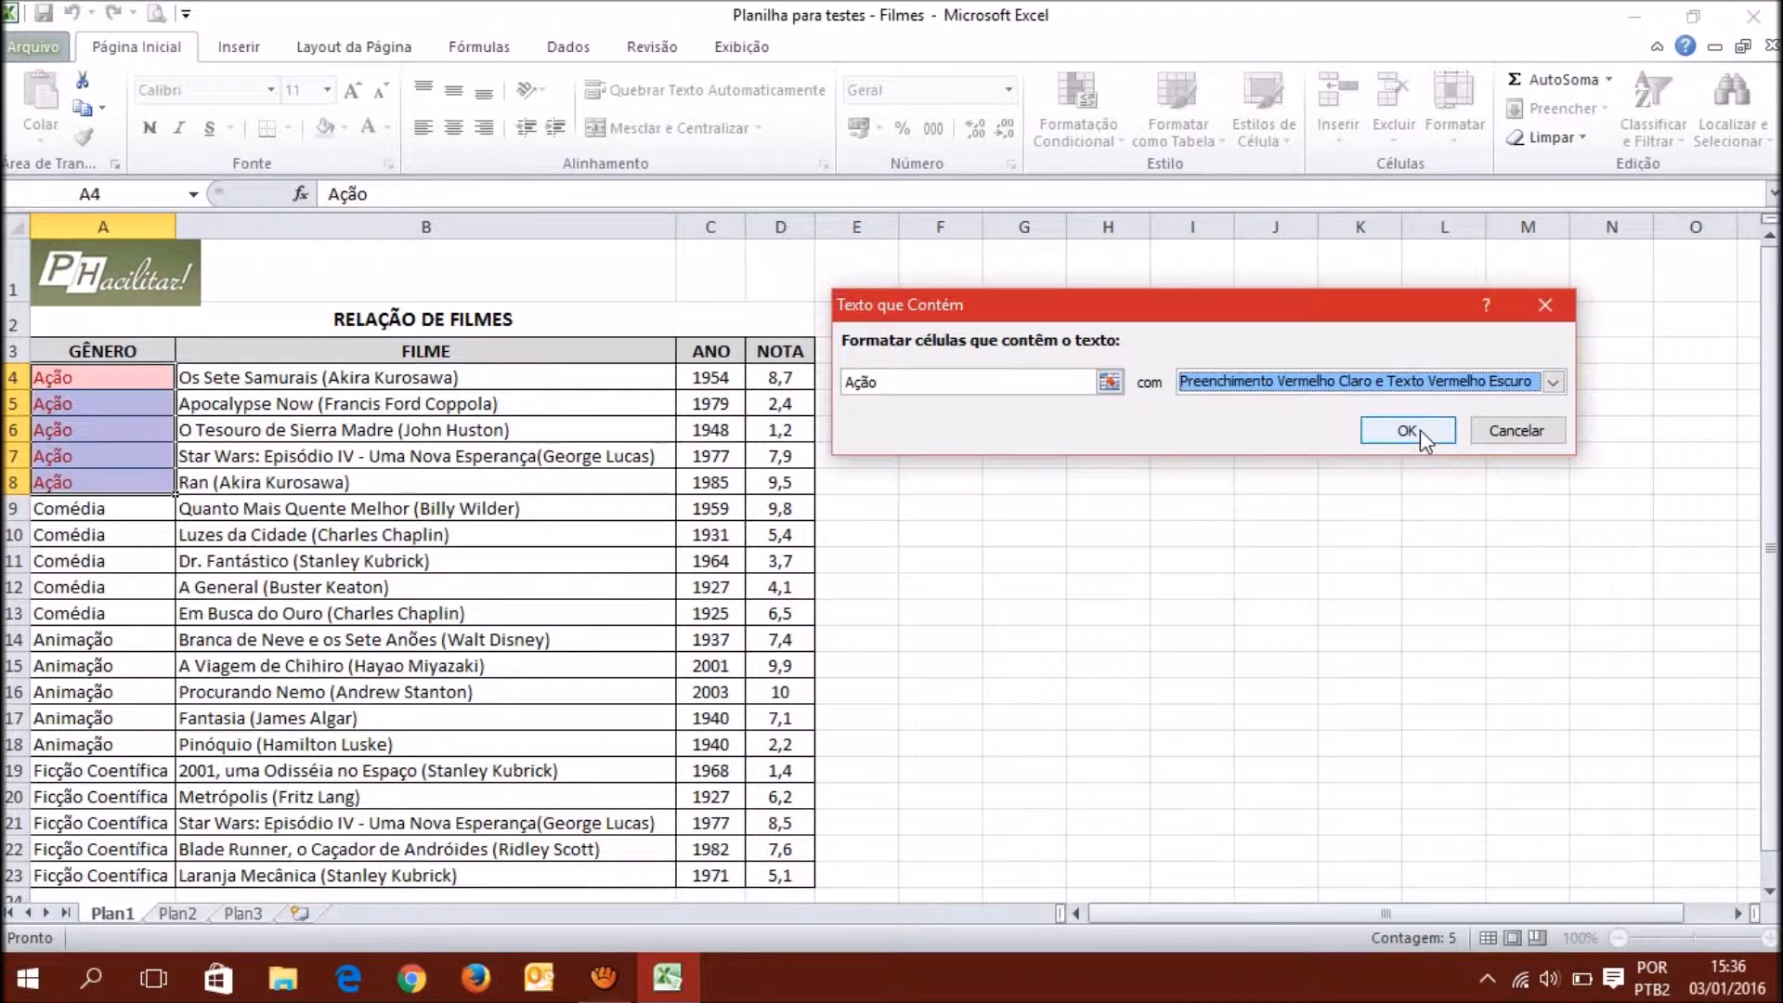
left_click(1419, 429)
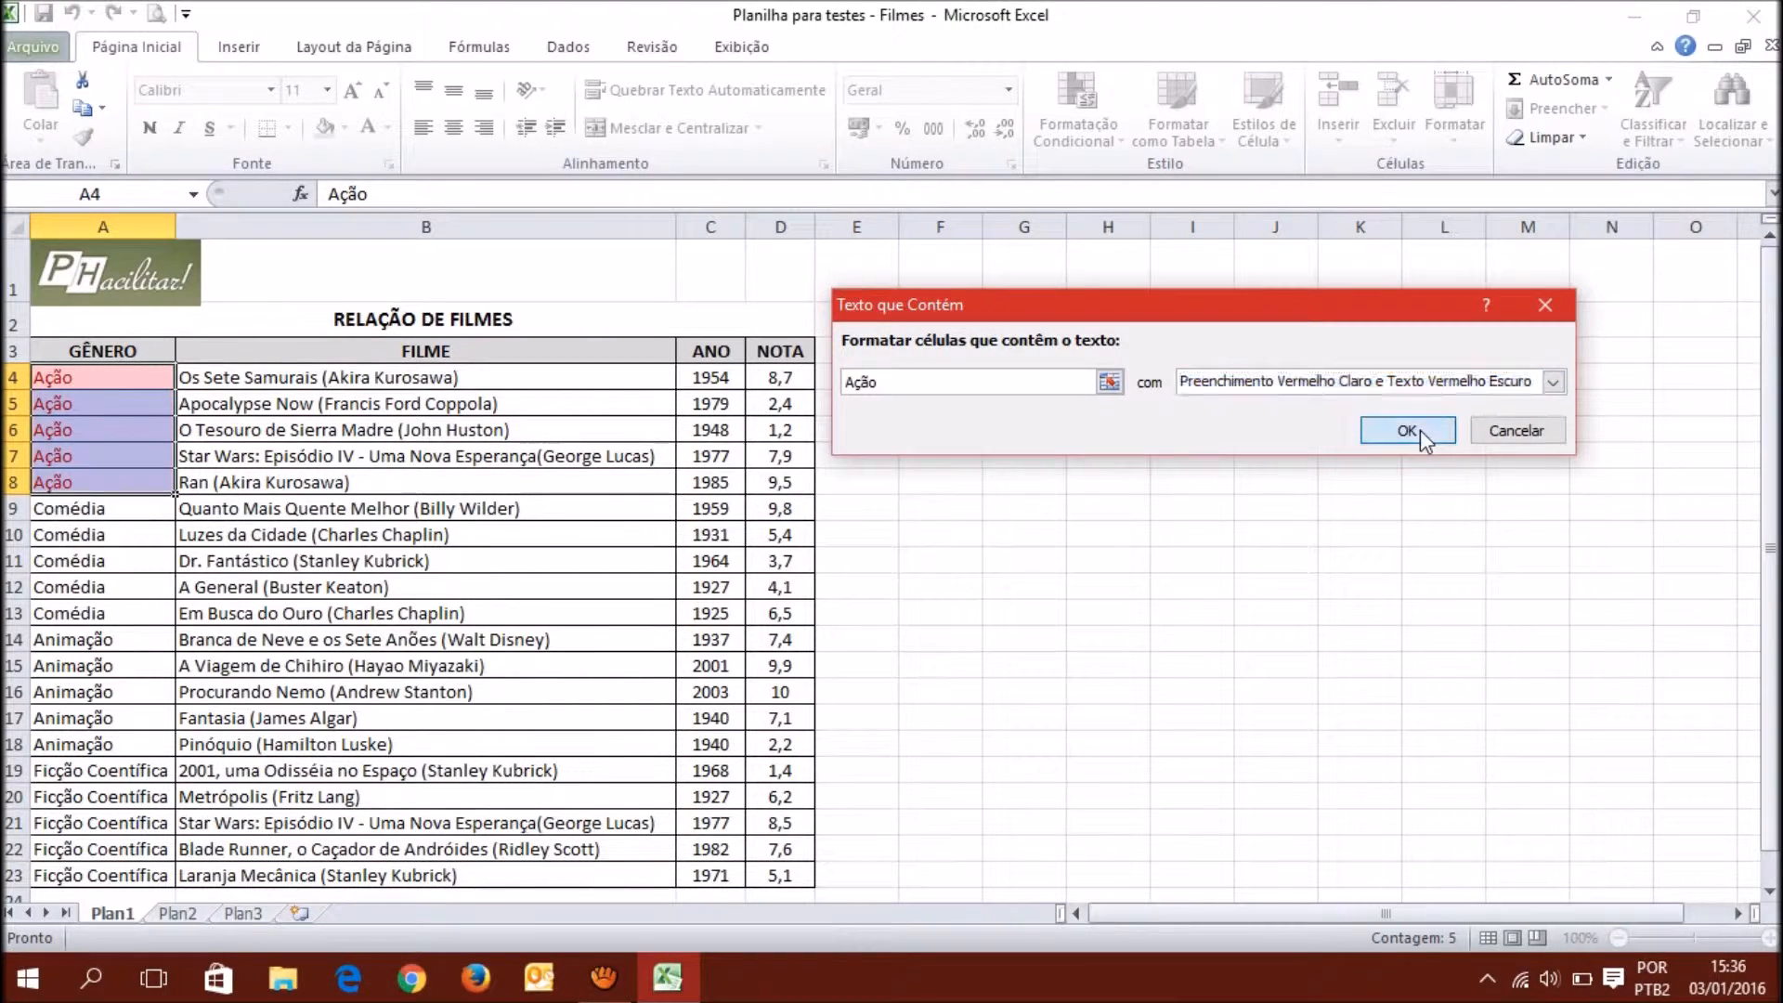
left_click(480, 524)
left_click_drag(130, 376, 130, 485)
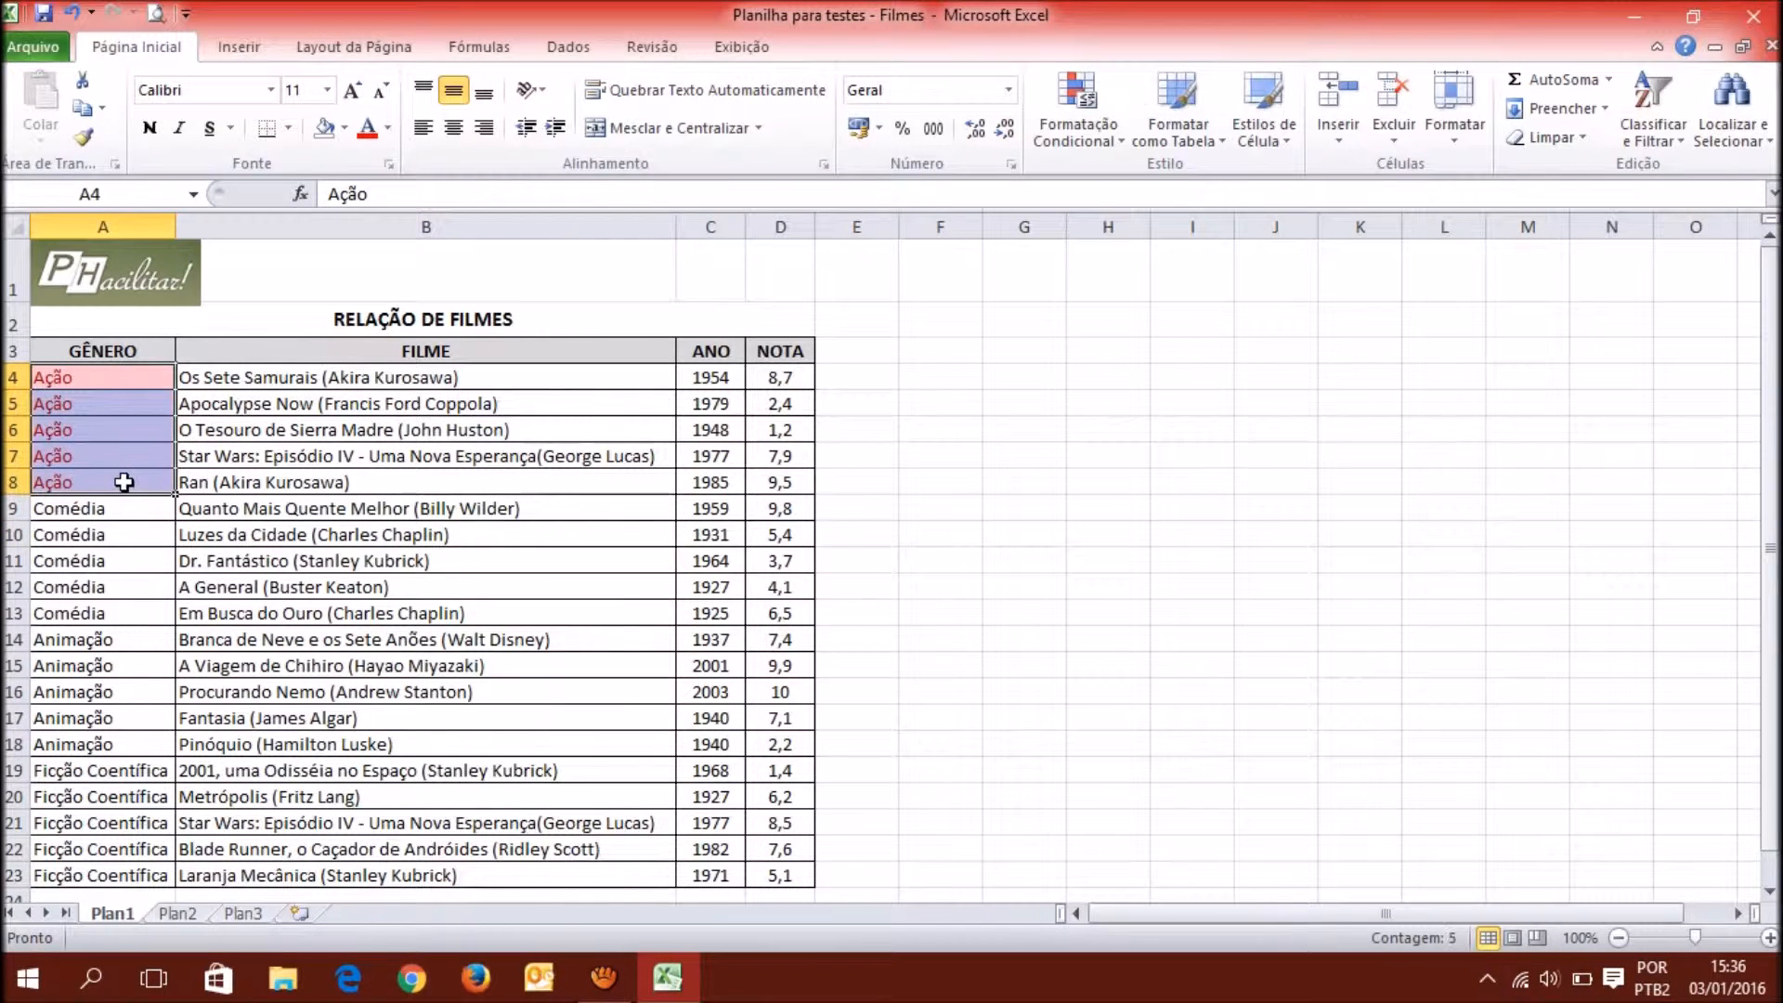
left_click(114, 375)
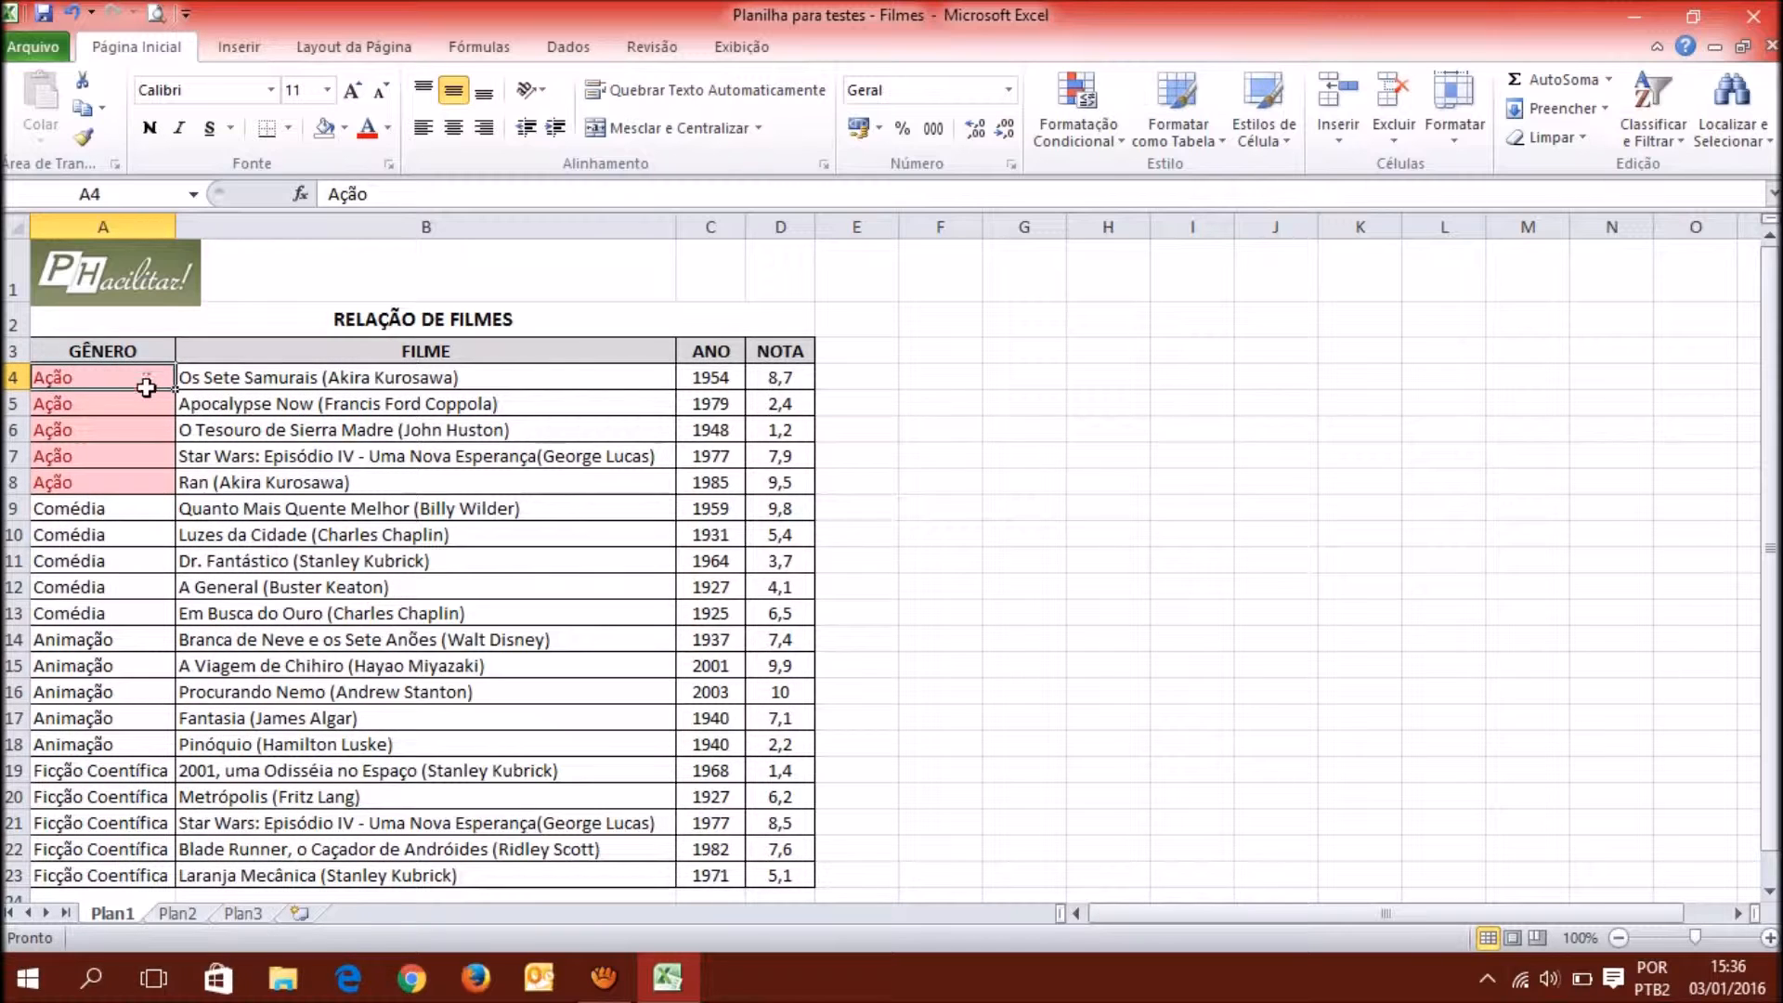
Change the genre in cell A9 to "Ação" to test the rule outside its range.
left_click(134, 512)
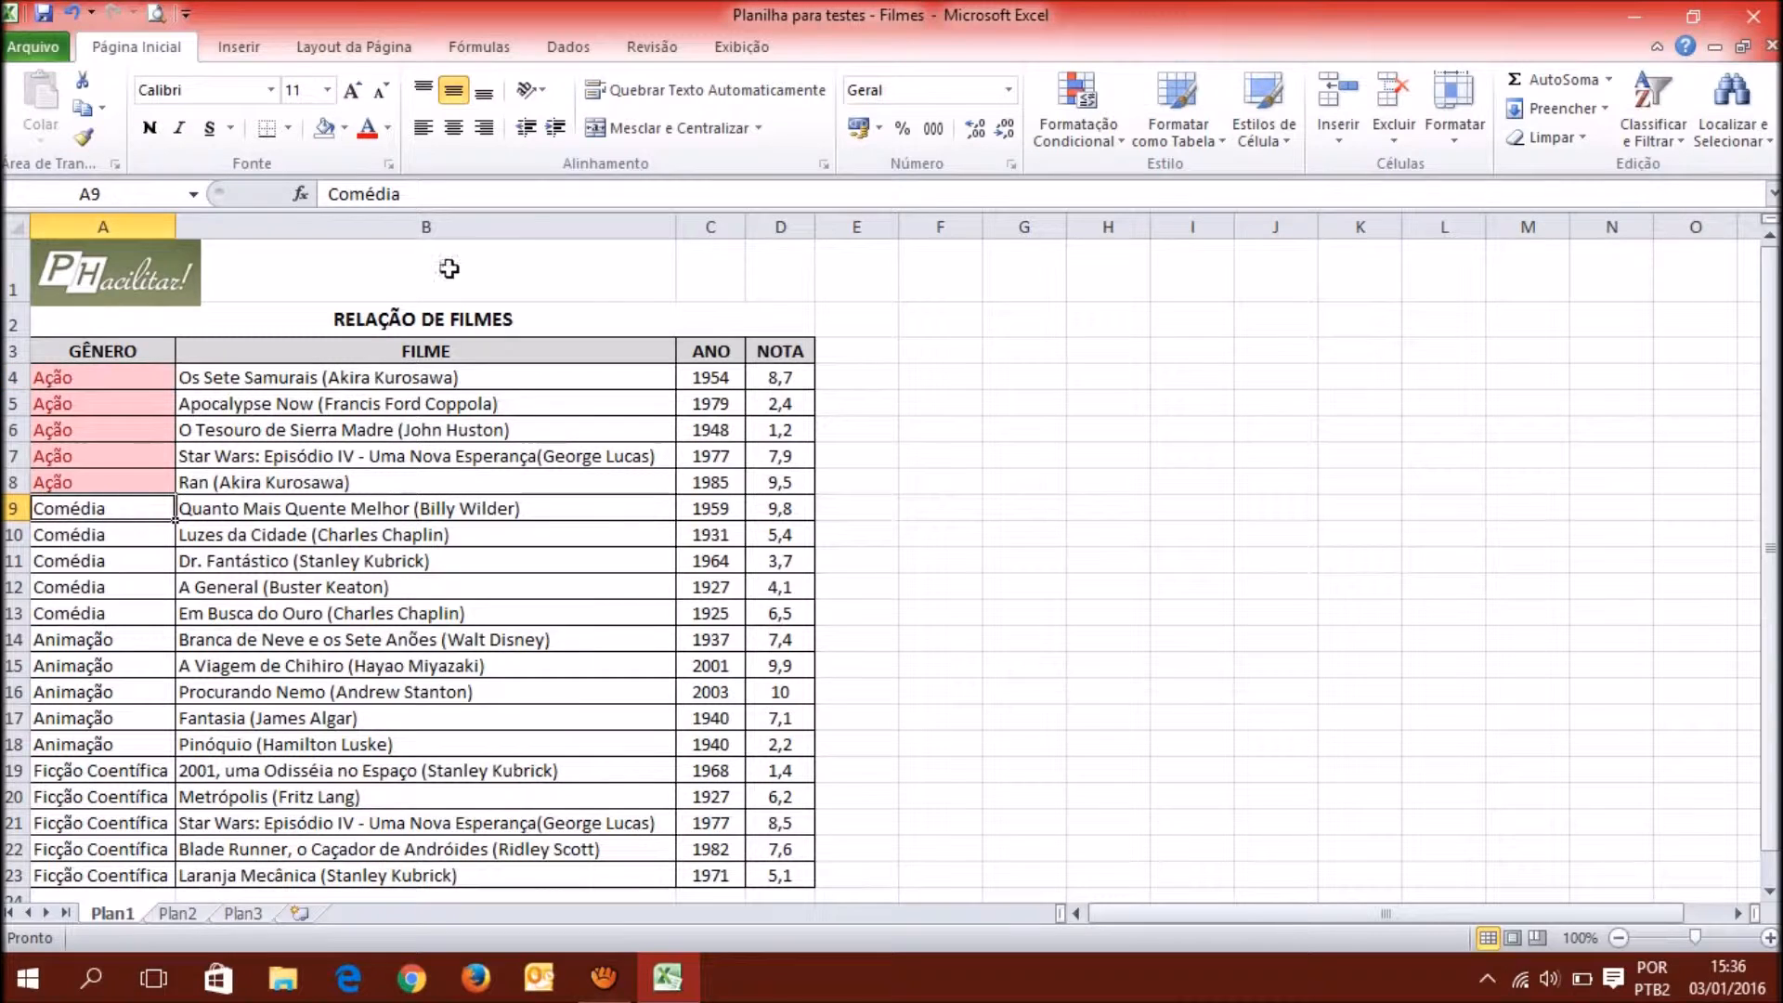
type("Ação")
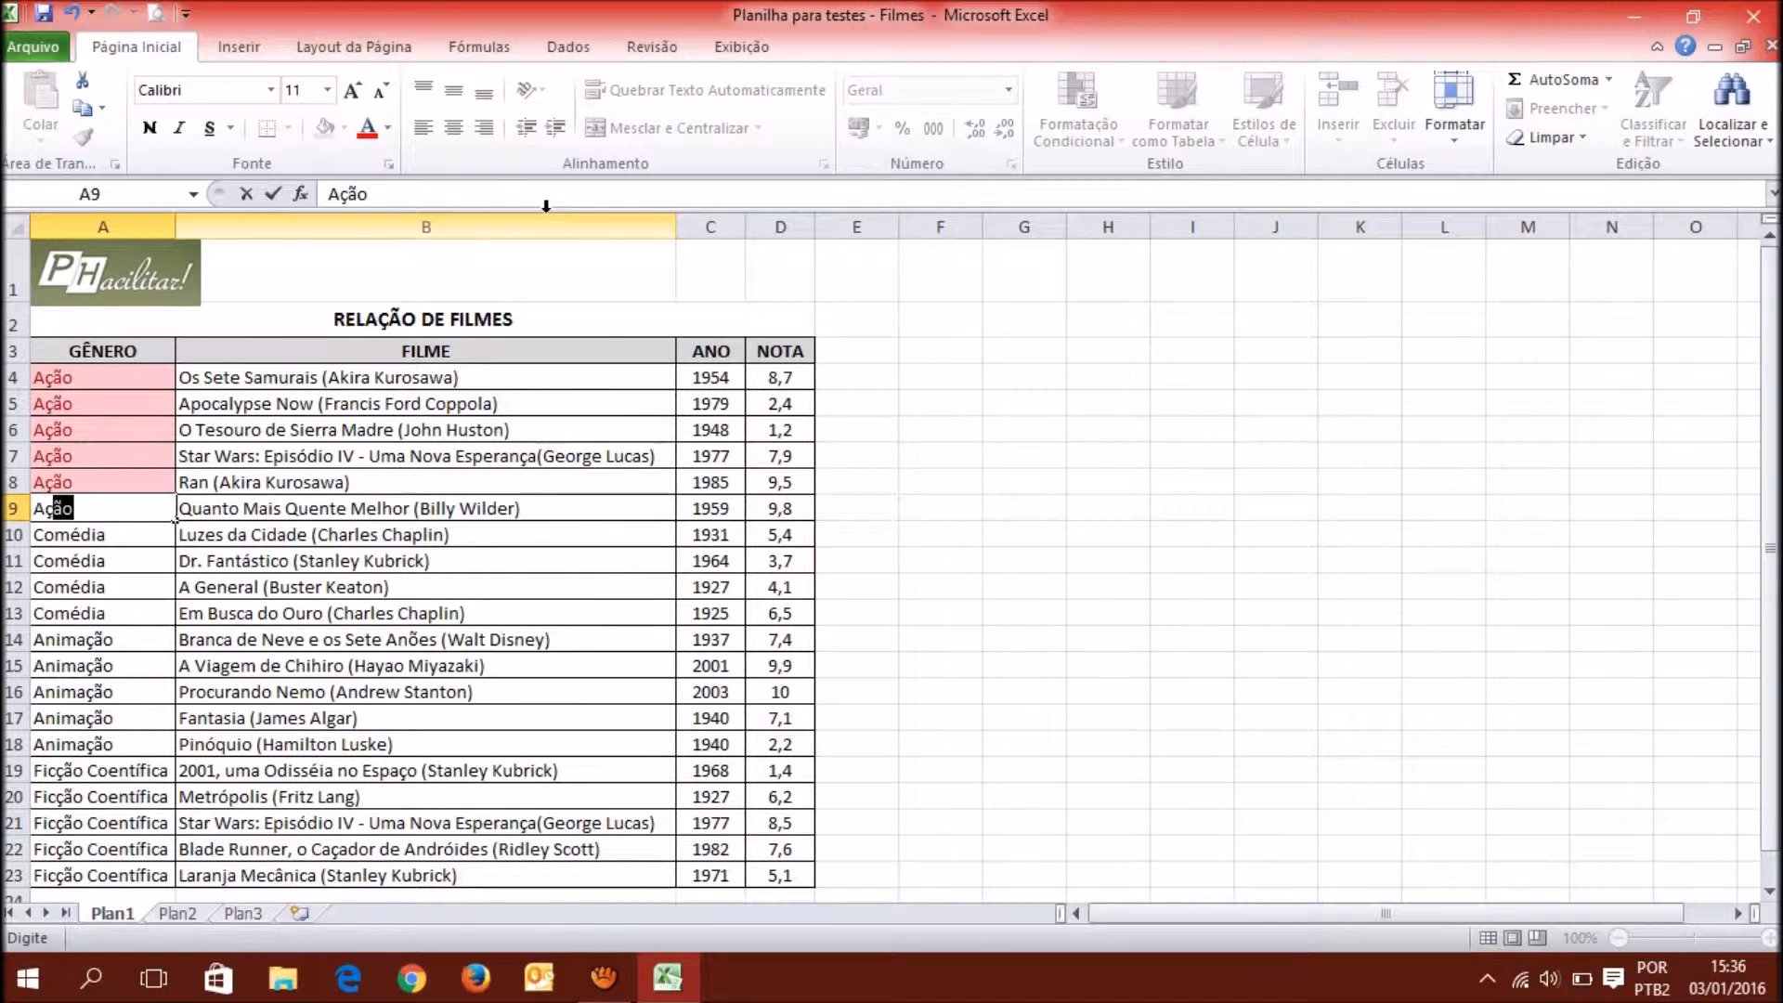
key("Return")
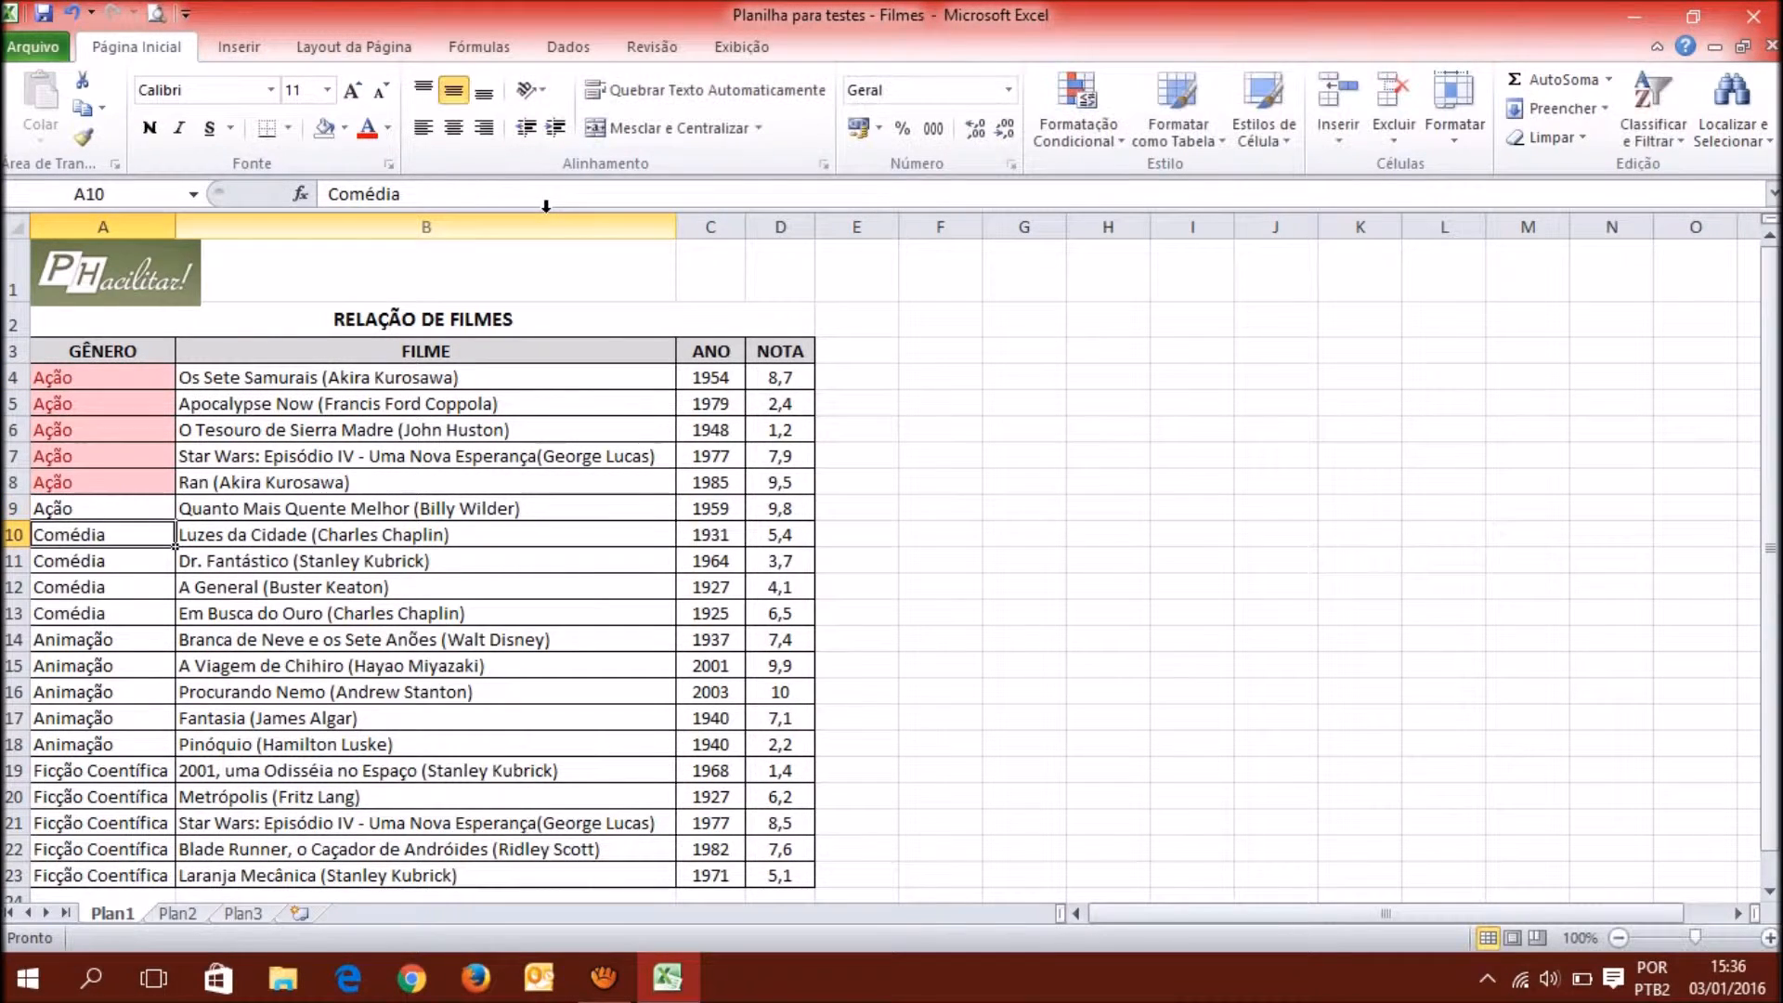
Clear the genre in cell A9 and undo the deletion.
key("Up")
key("Delete")
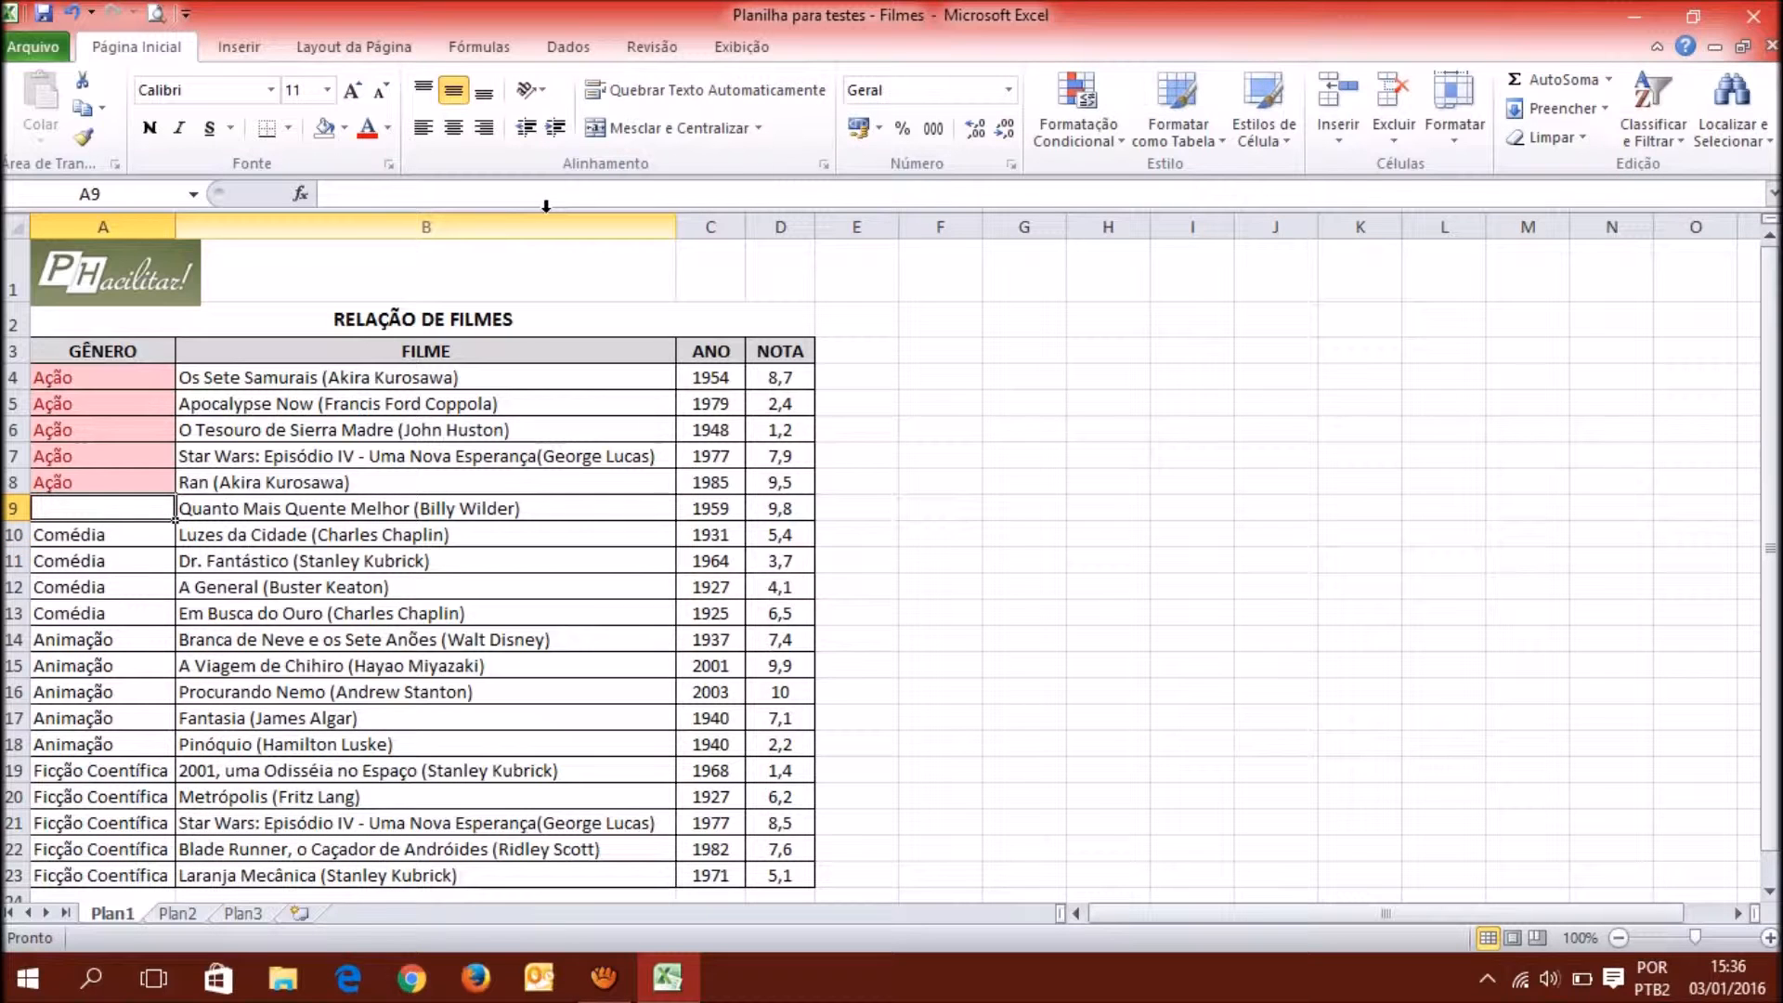
key("ctrl+z")
Set the genre in cell A9 back to "Comédia".
left_click(122, 482)
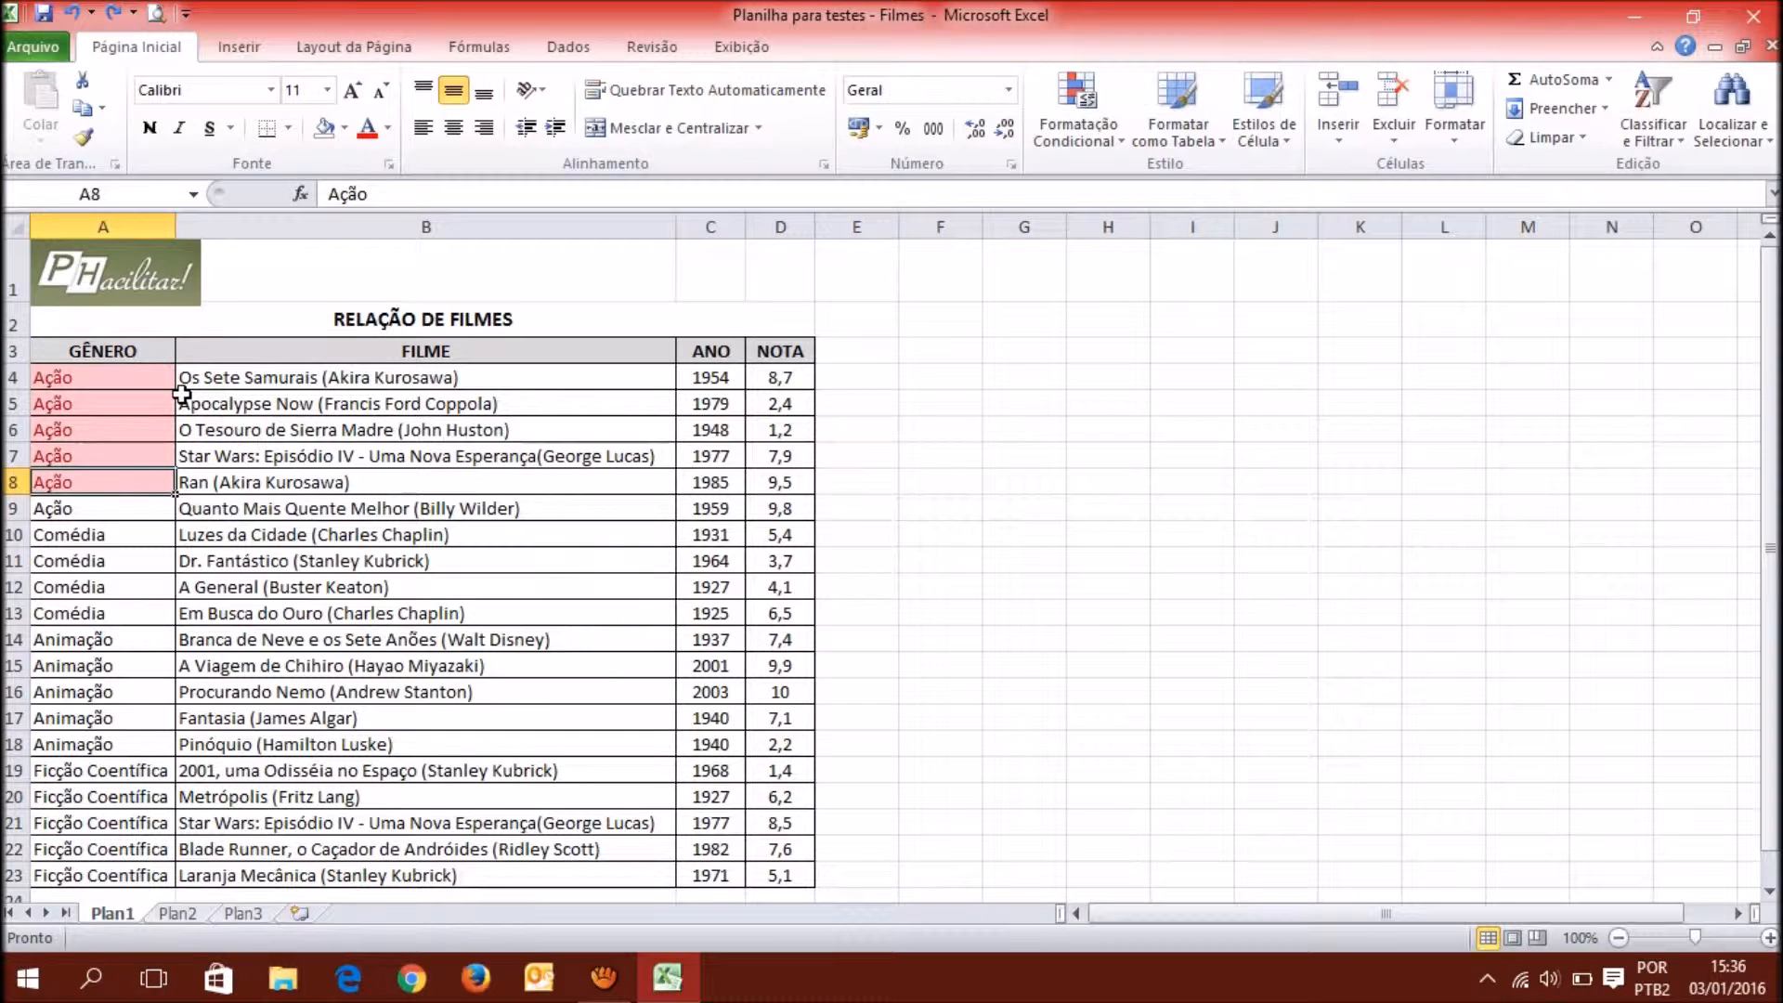
key("Down")
type("Co")
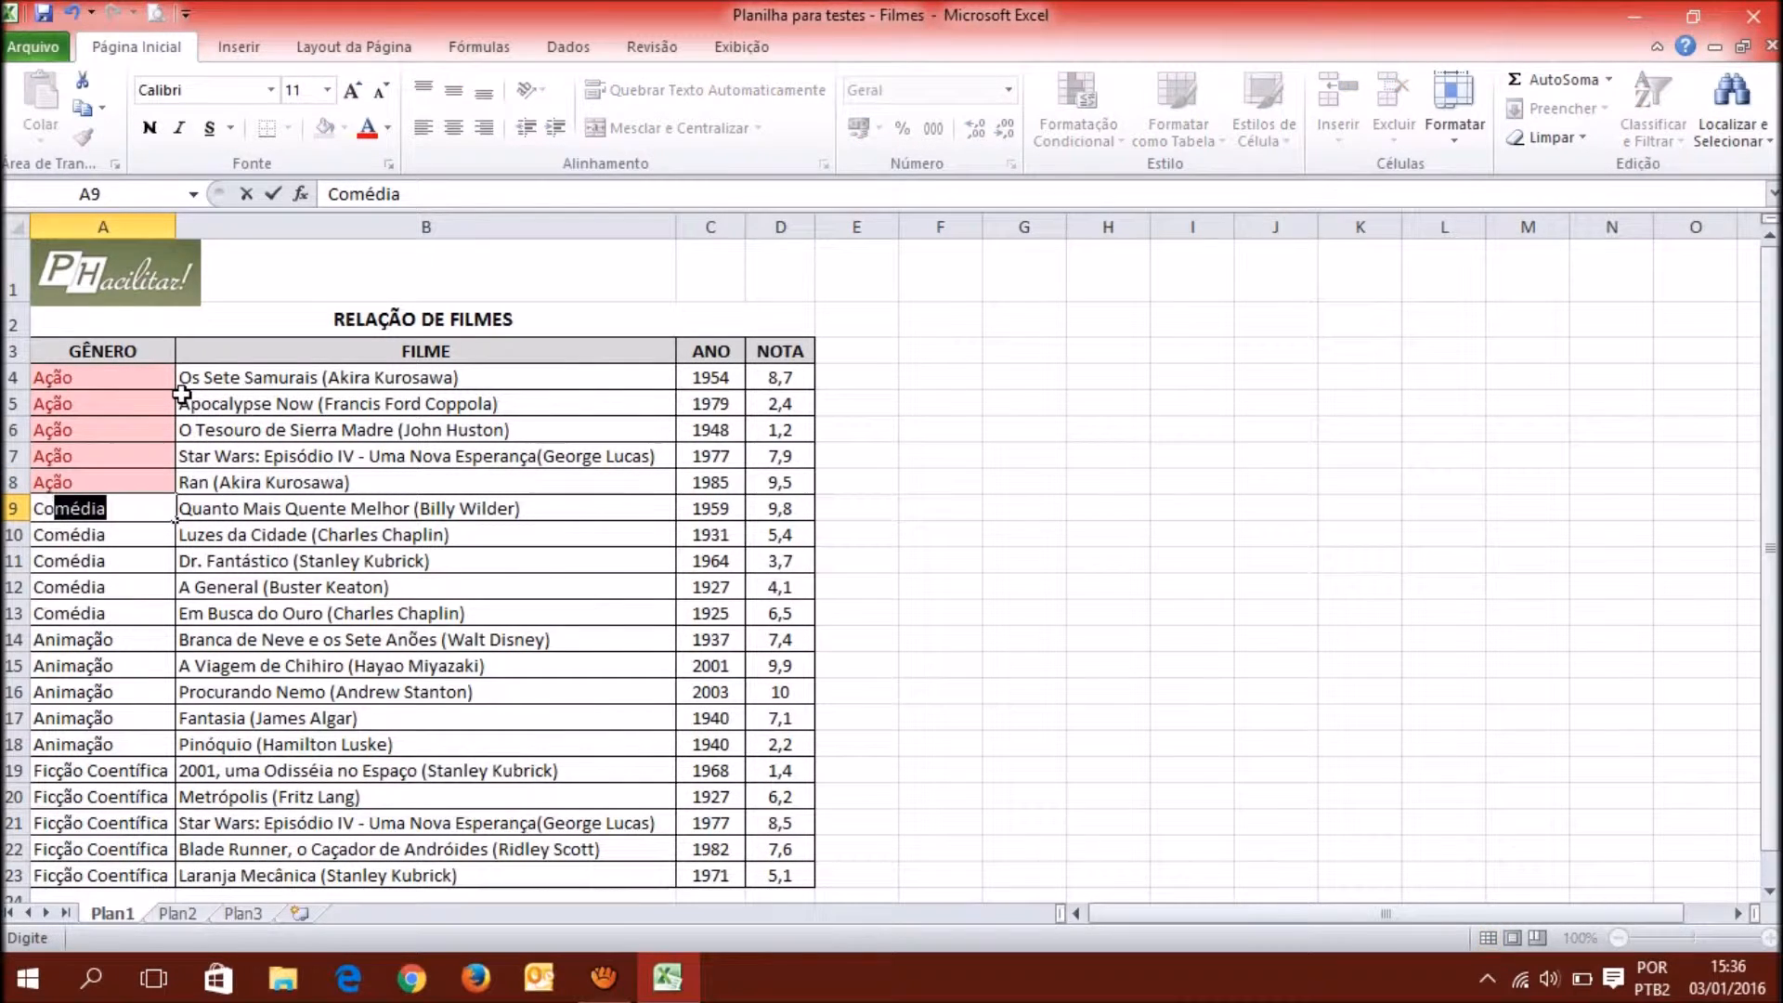
key("Return")
Change the genre in cell A8 to "Comédia" to test the rule inside its range.
key("Up")
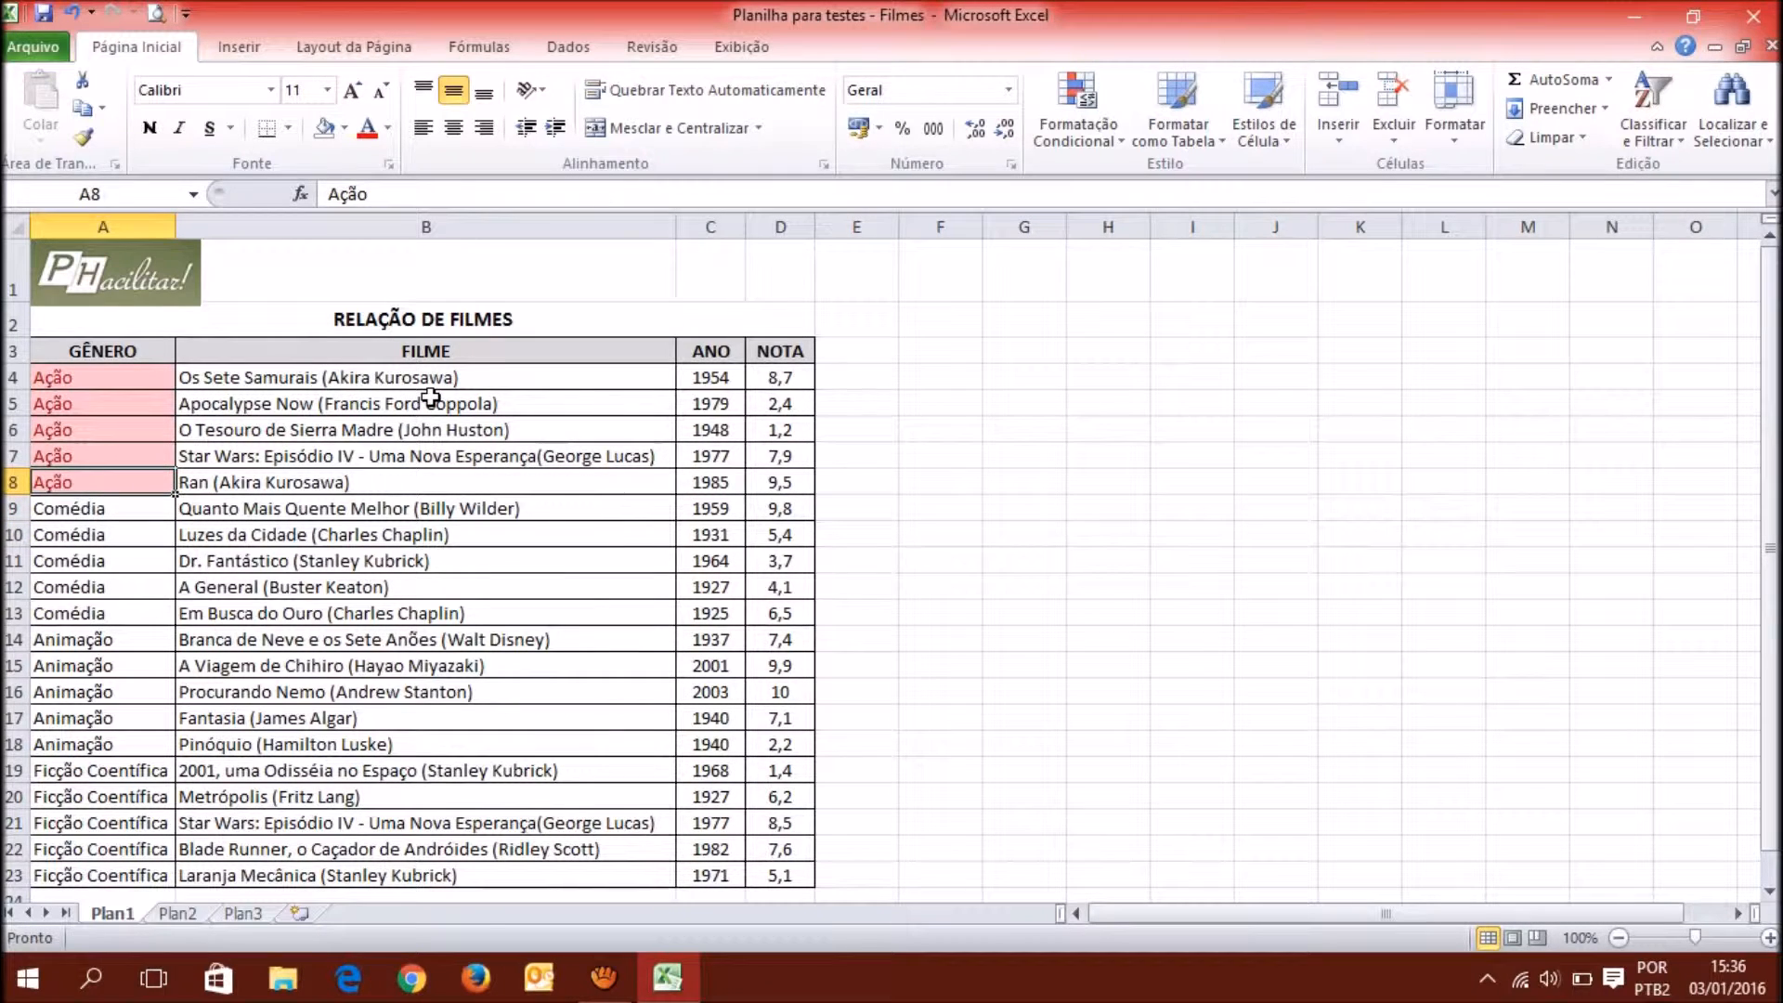
type("Comé")
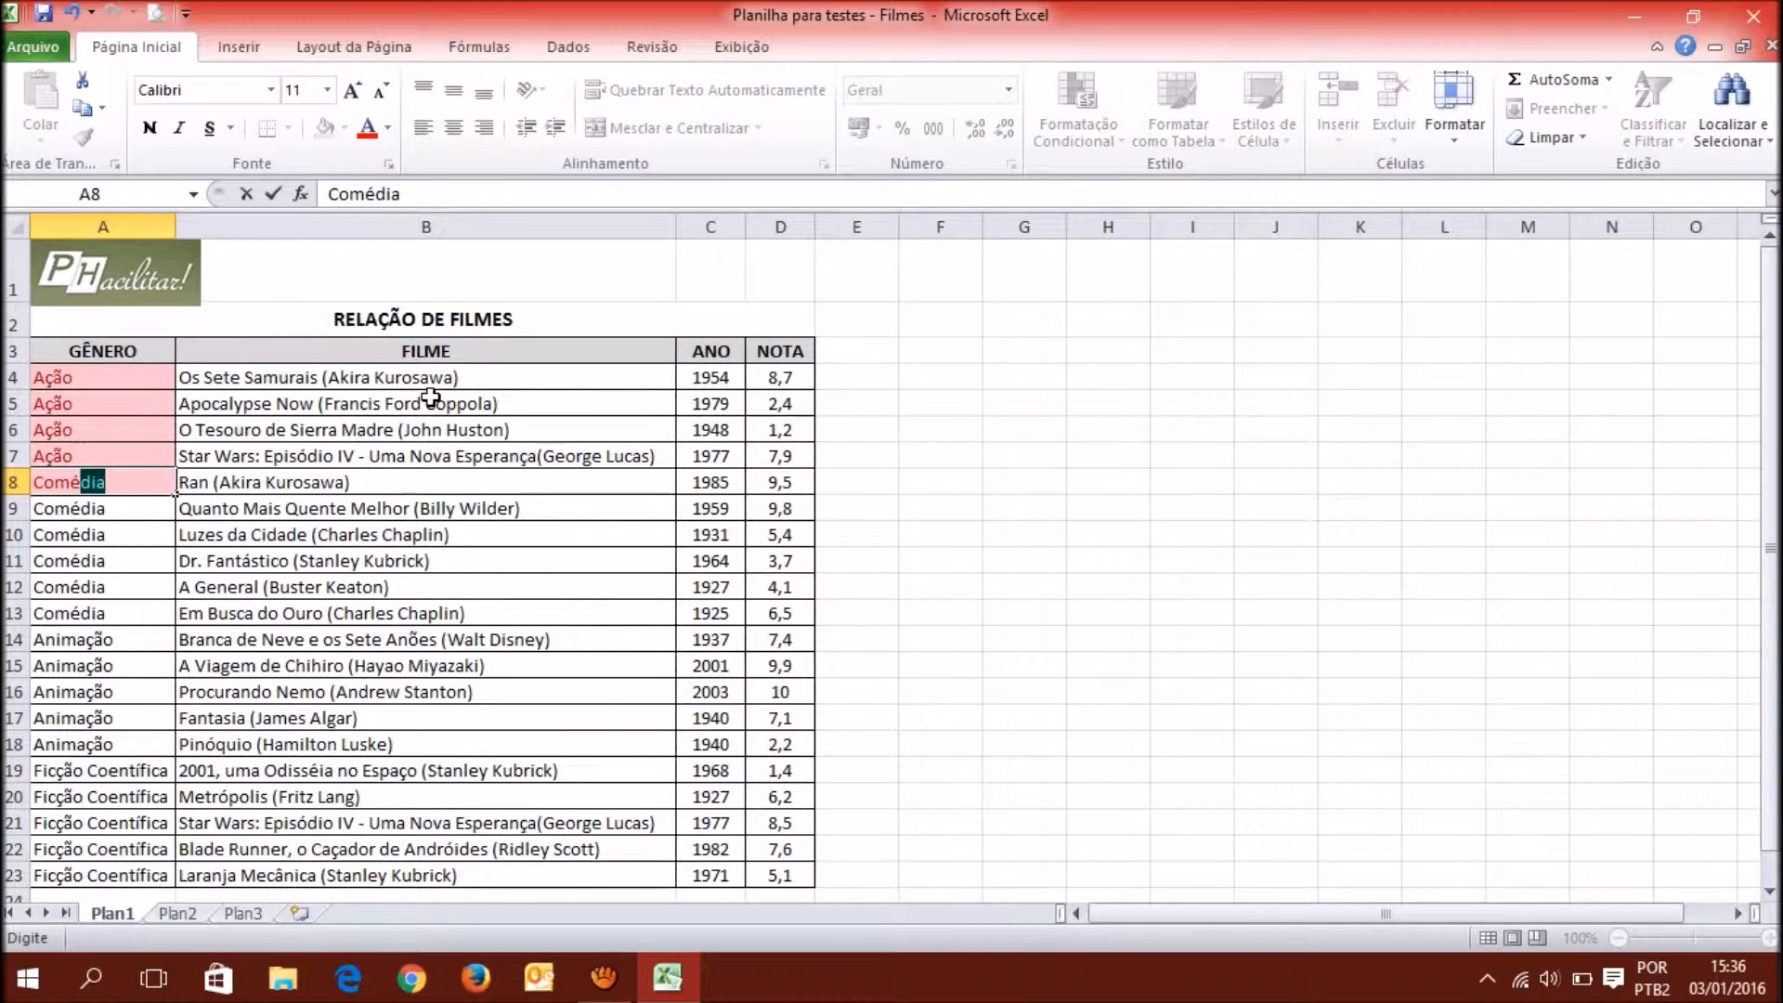
key("Return")
Set the genre in cell A8 back to "Ação".
left_click(148, 481)
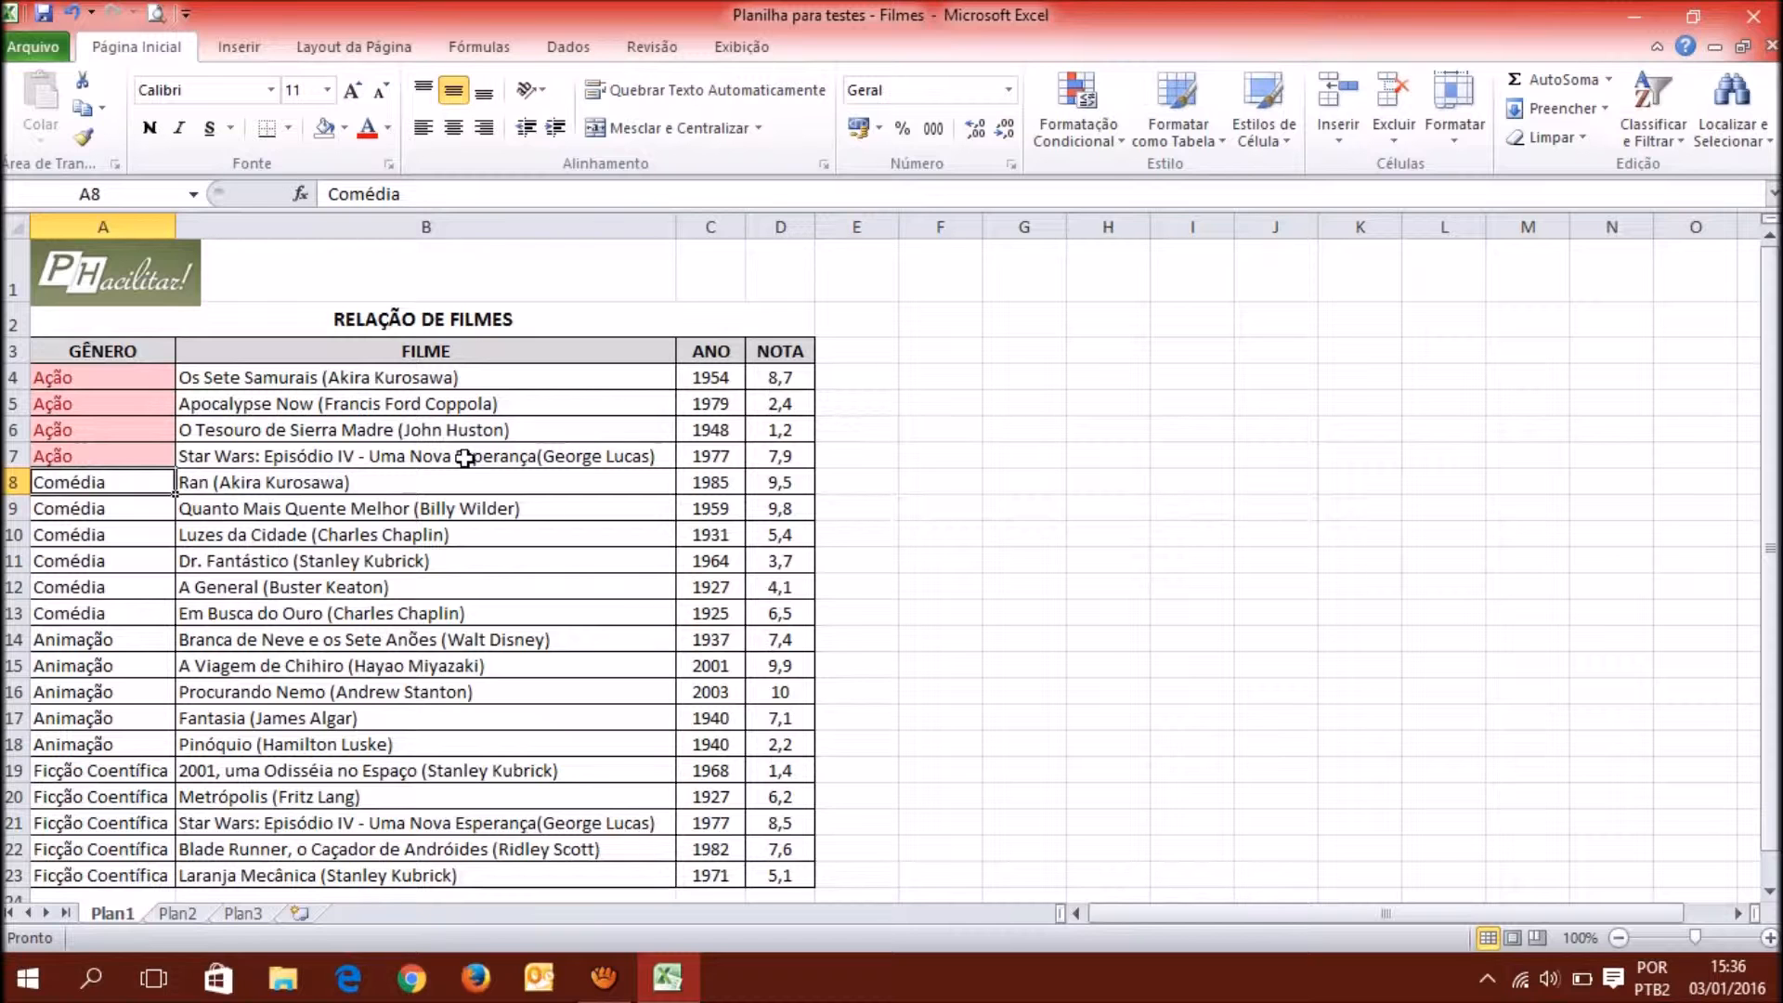
type("Ação")
key("Return")
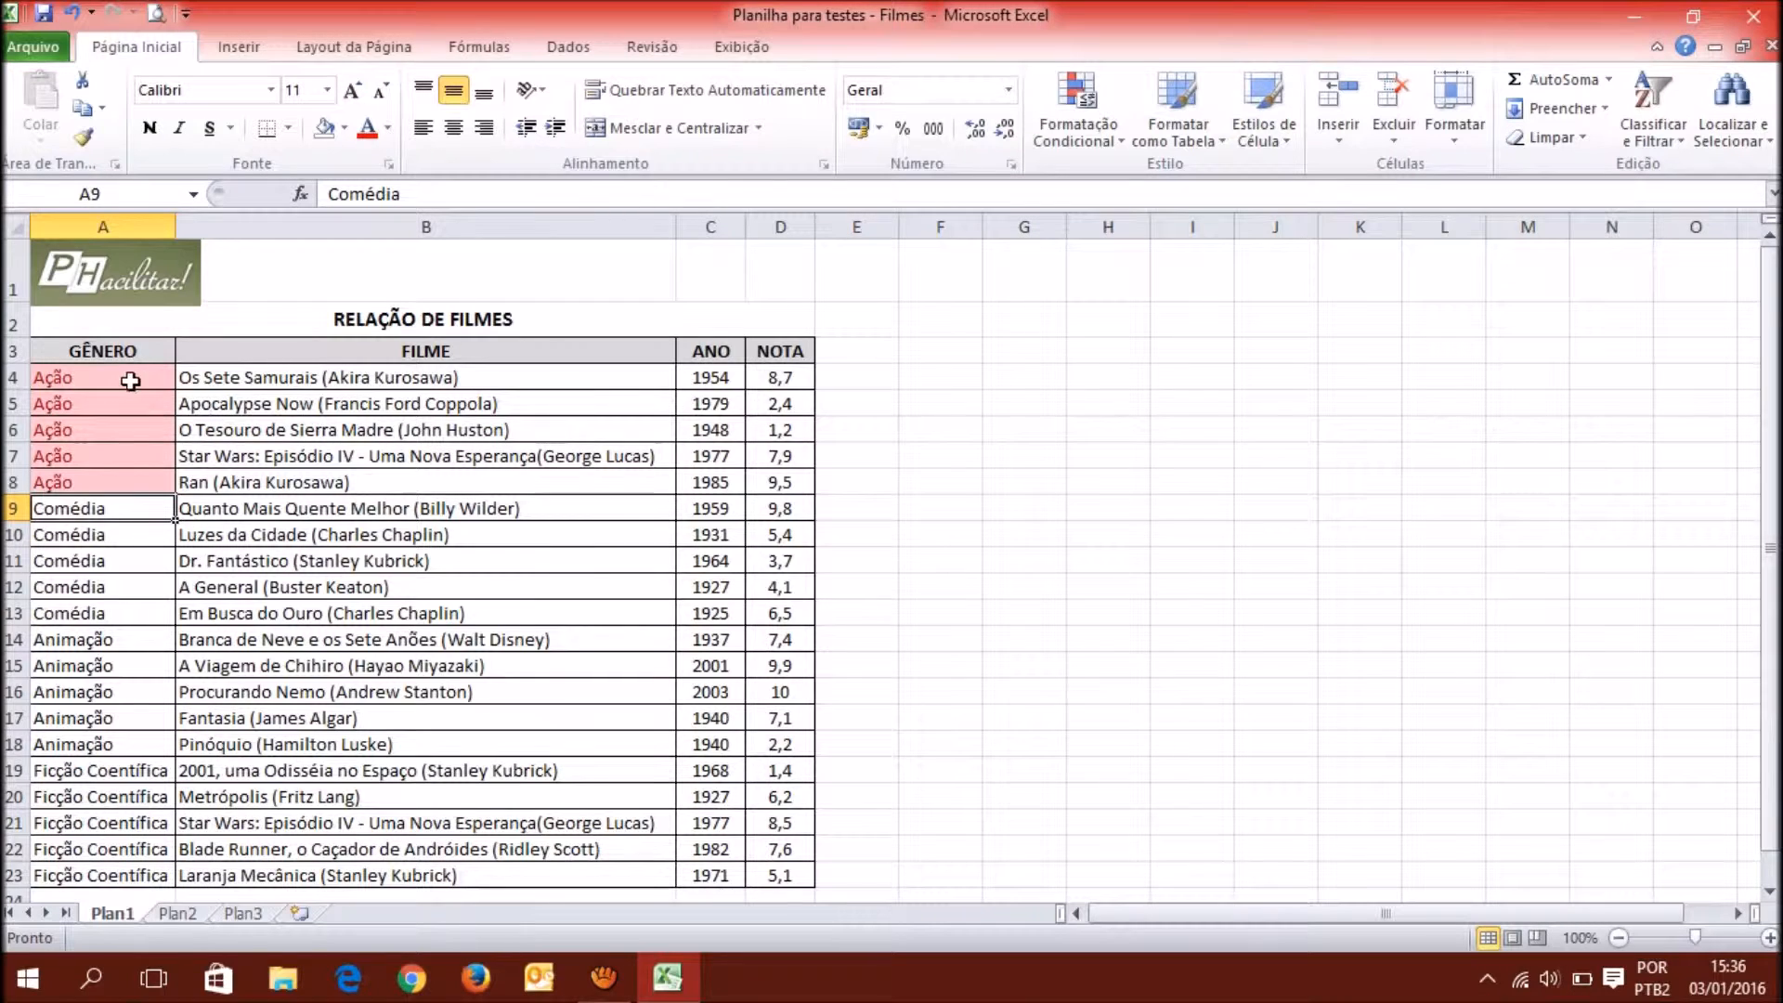
left_click(128, 471)
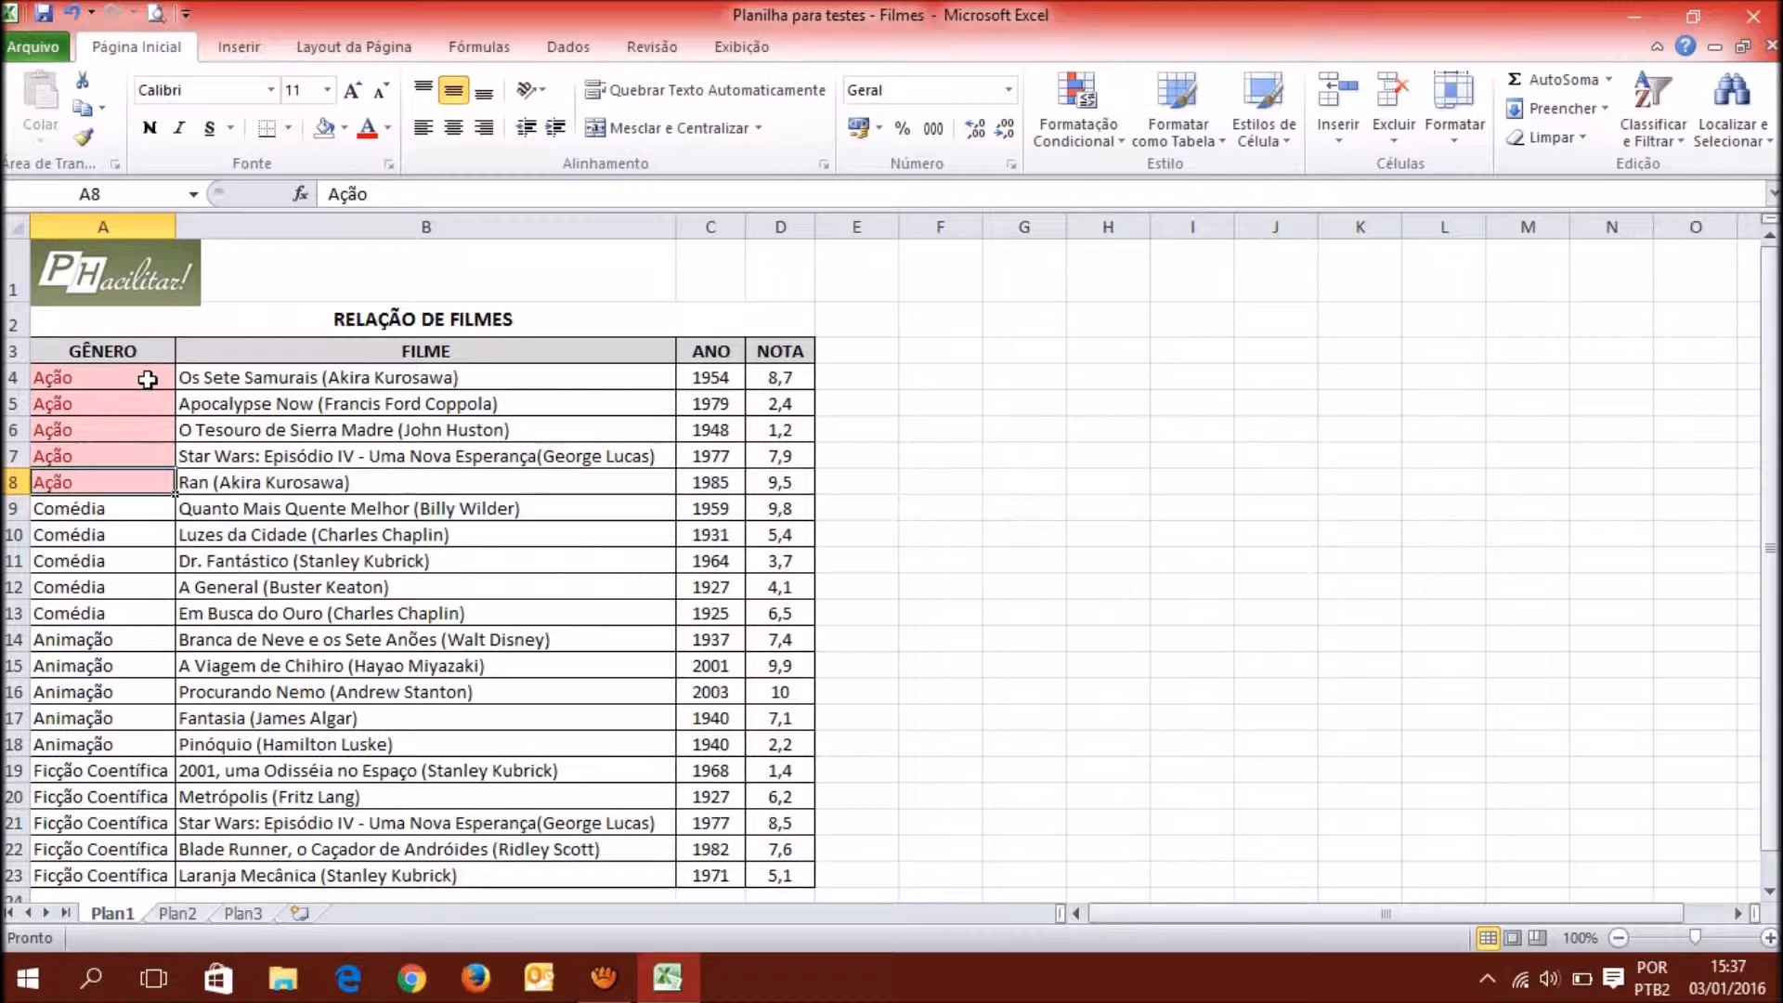
left_click(110, 537)
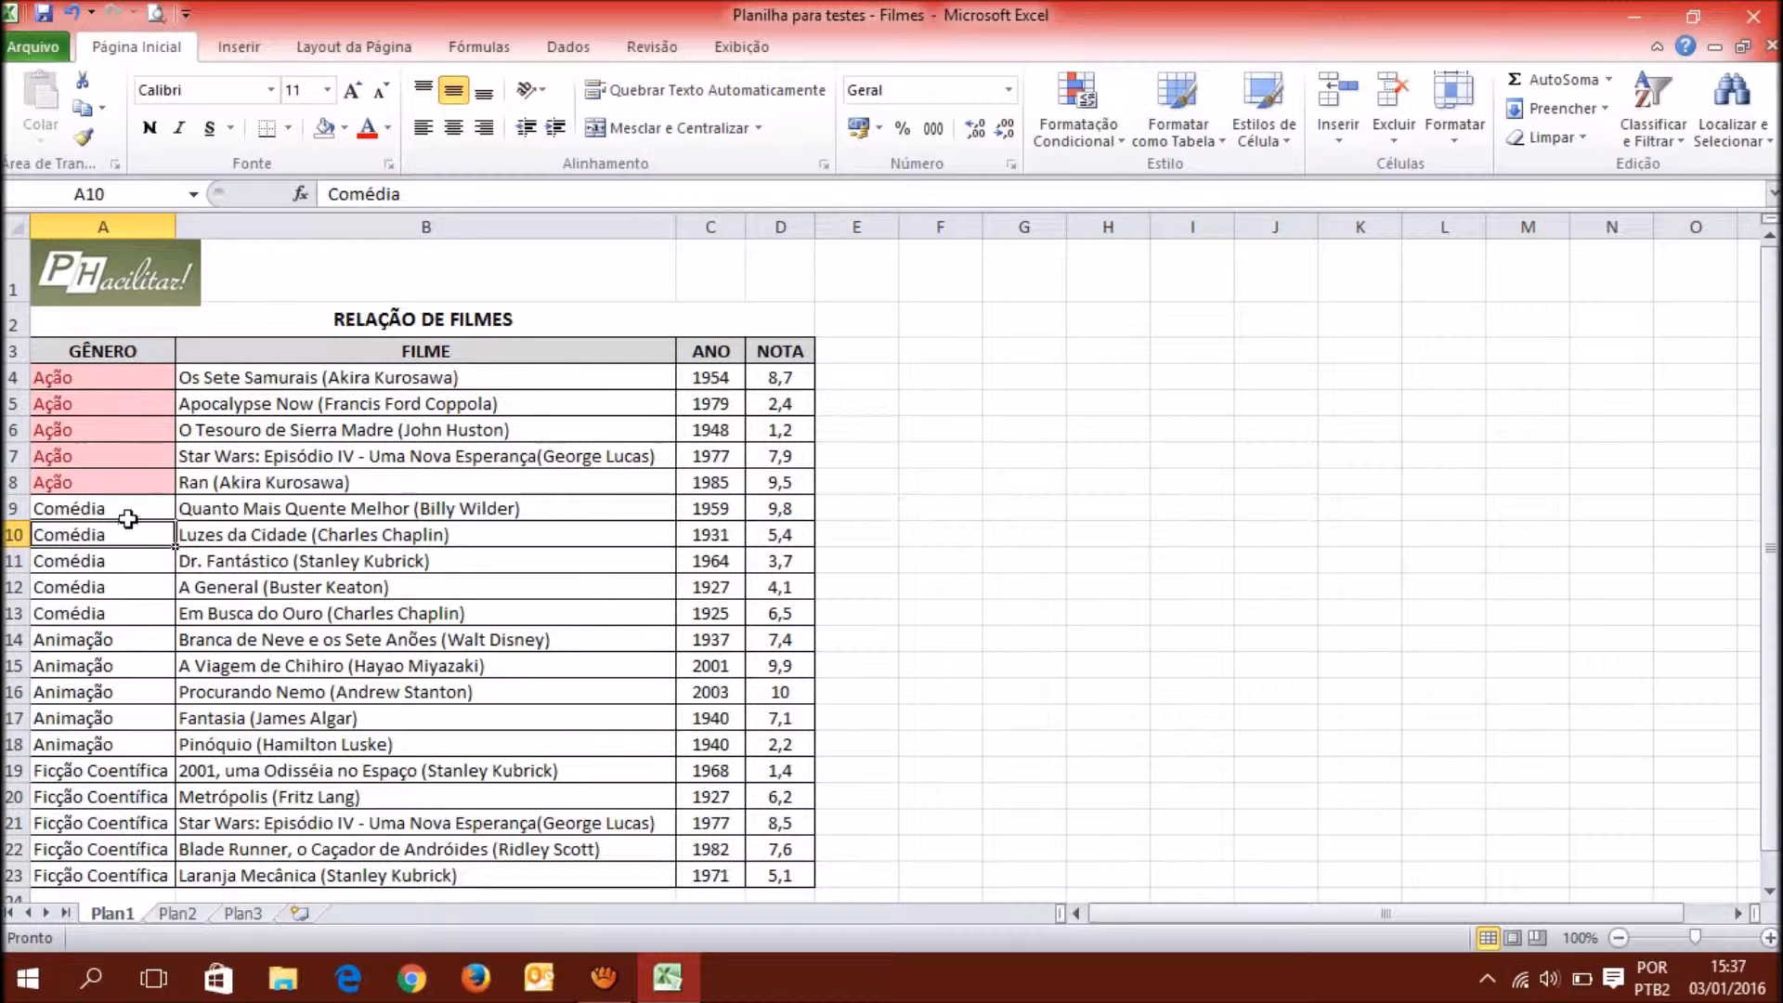
left_click(126, 513)
Create a conditional formatting rule for A4:A23 that formats only cells whose value is equal to "Comédia".
left_click_drag(120, 370, 137, 752)
left_click_drag(132, 814, 132, 873)
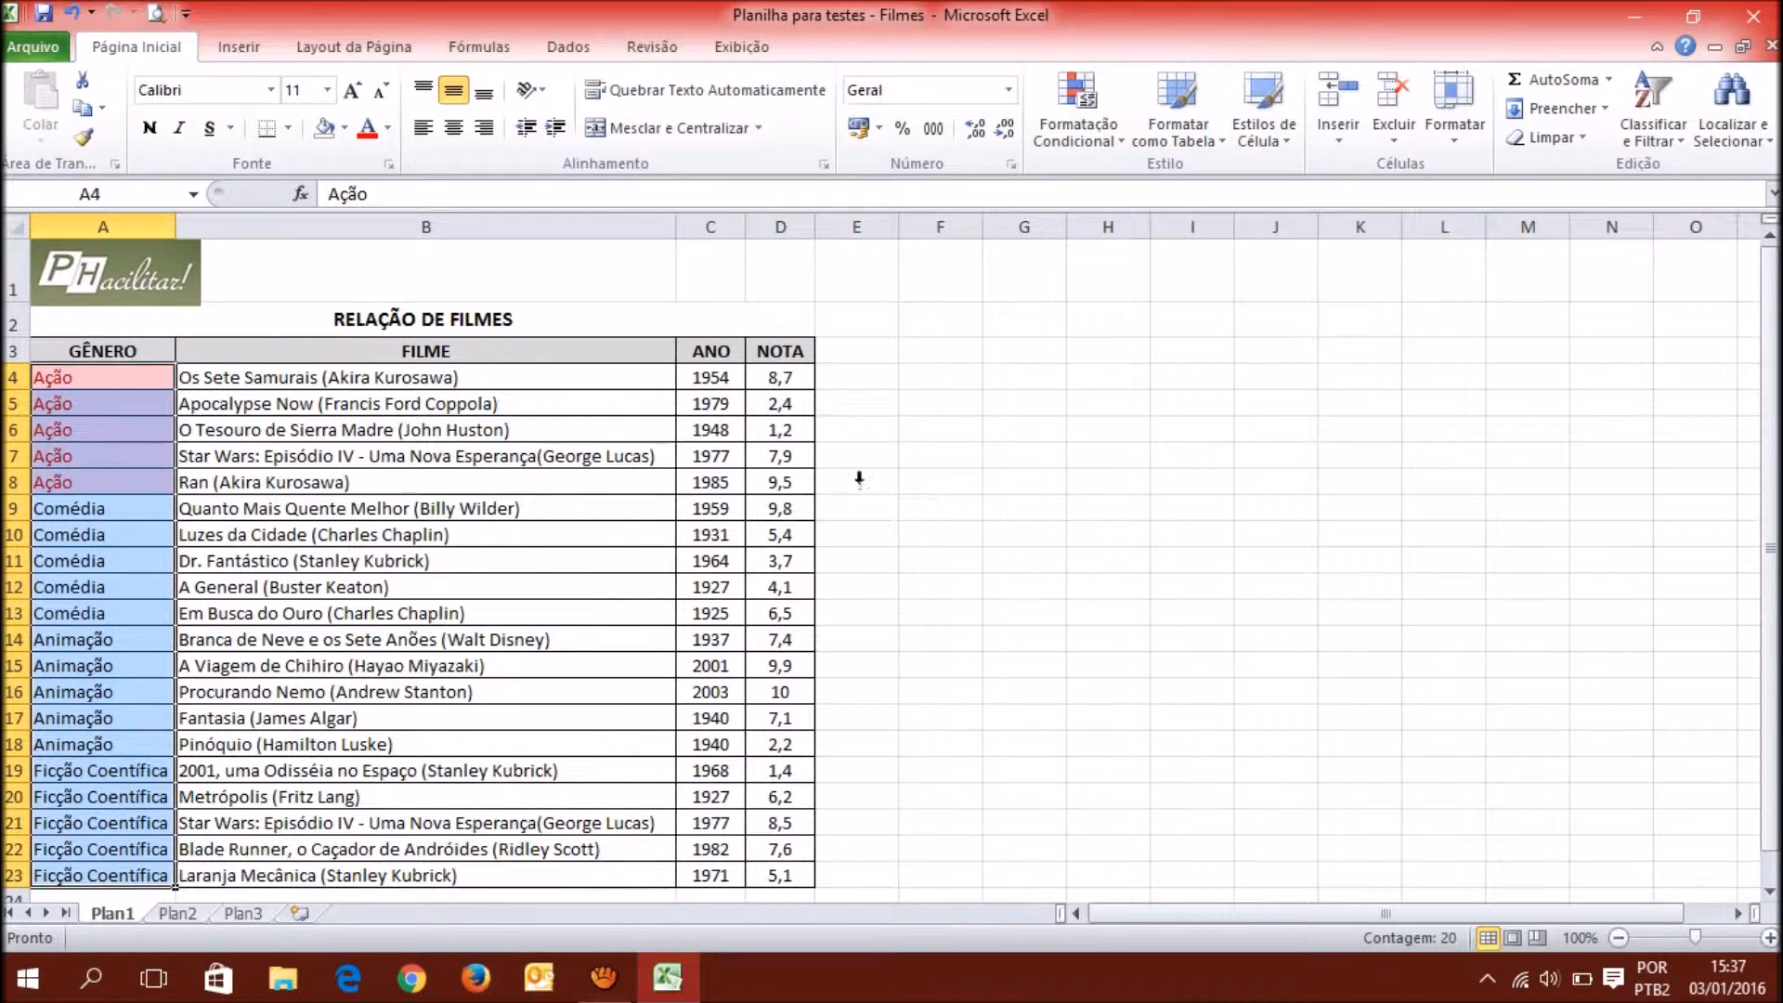
left_click(1088, 122)
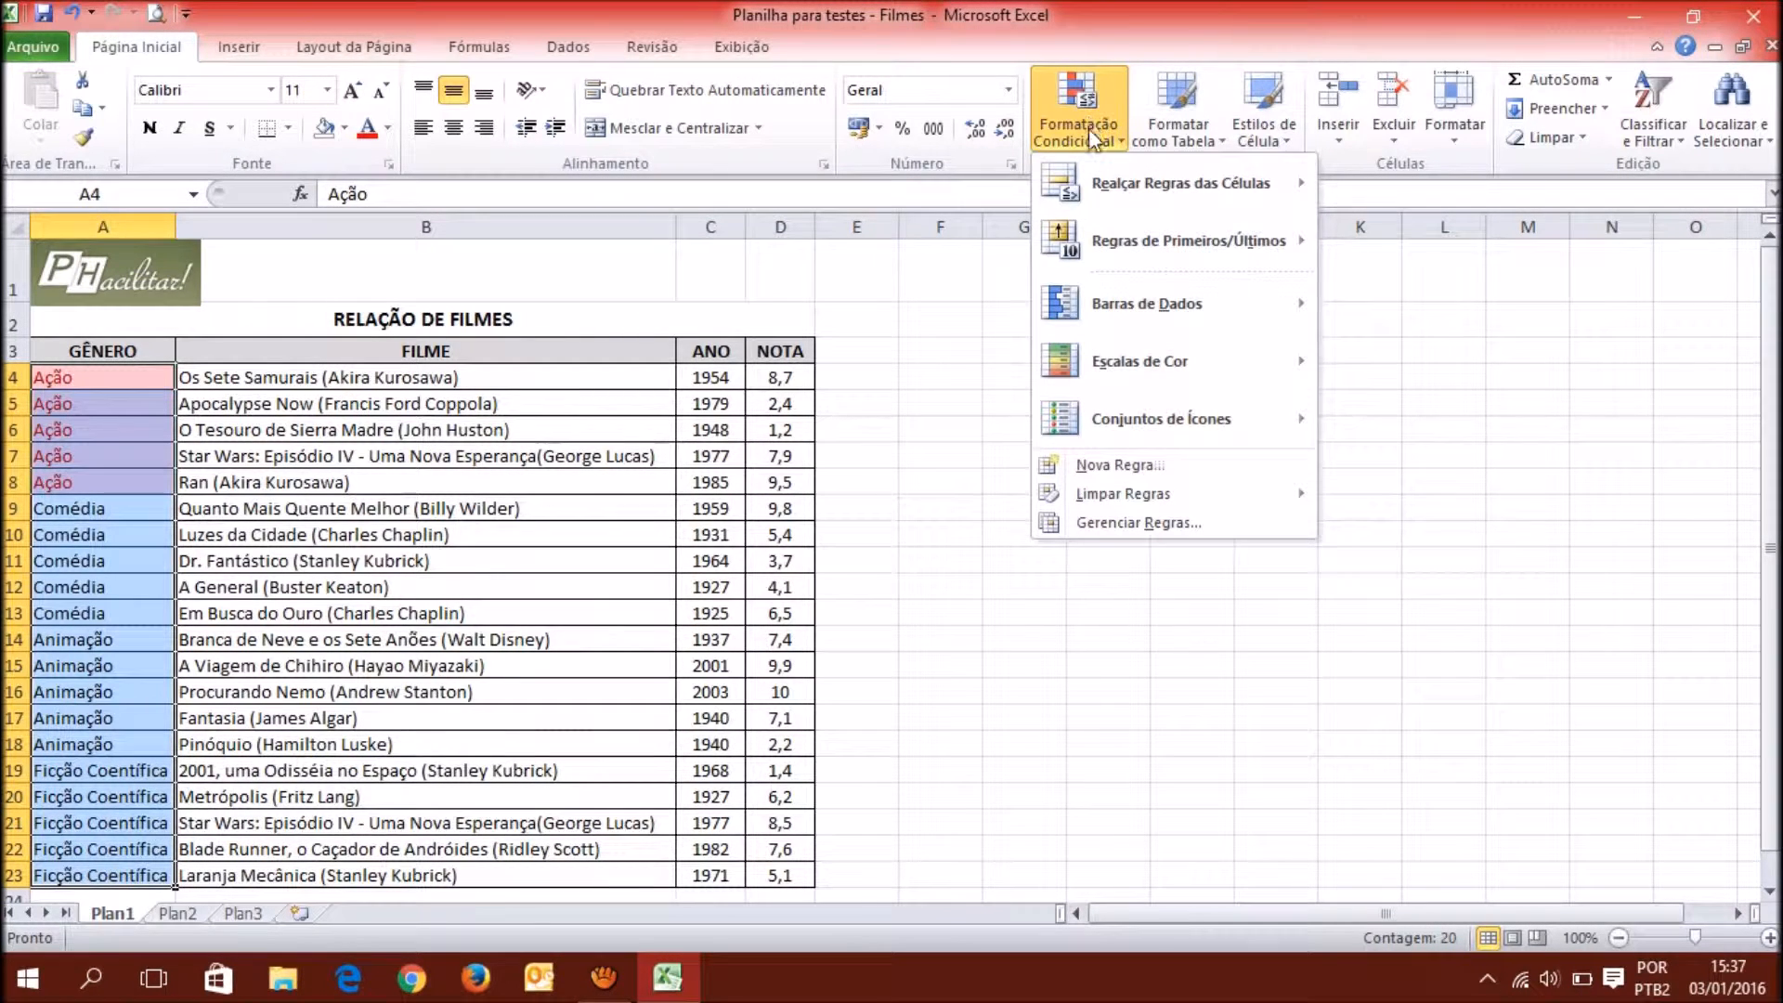
left_click(1134, 478)
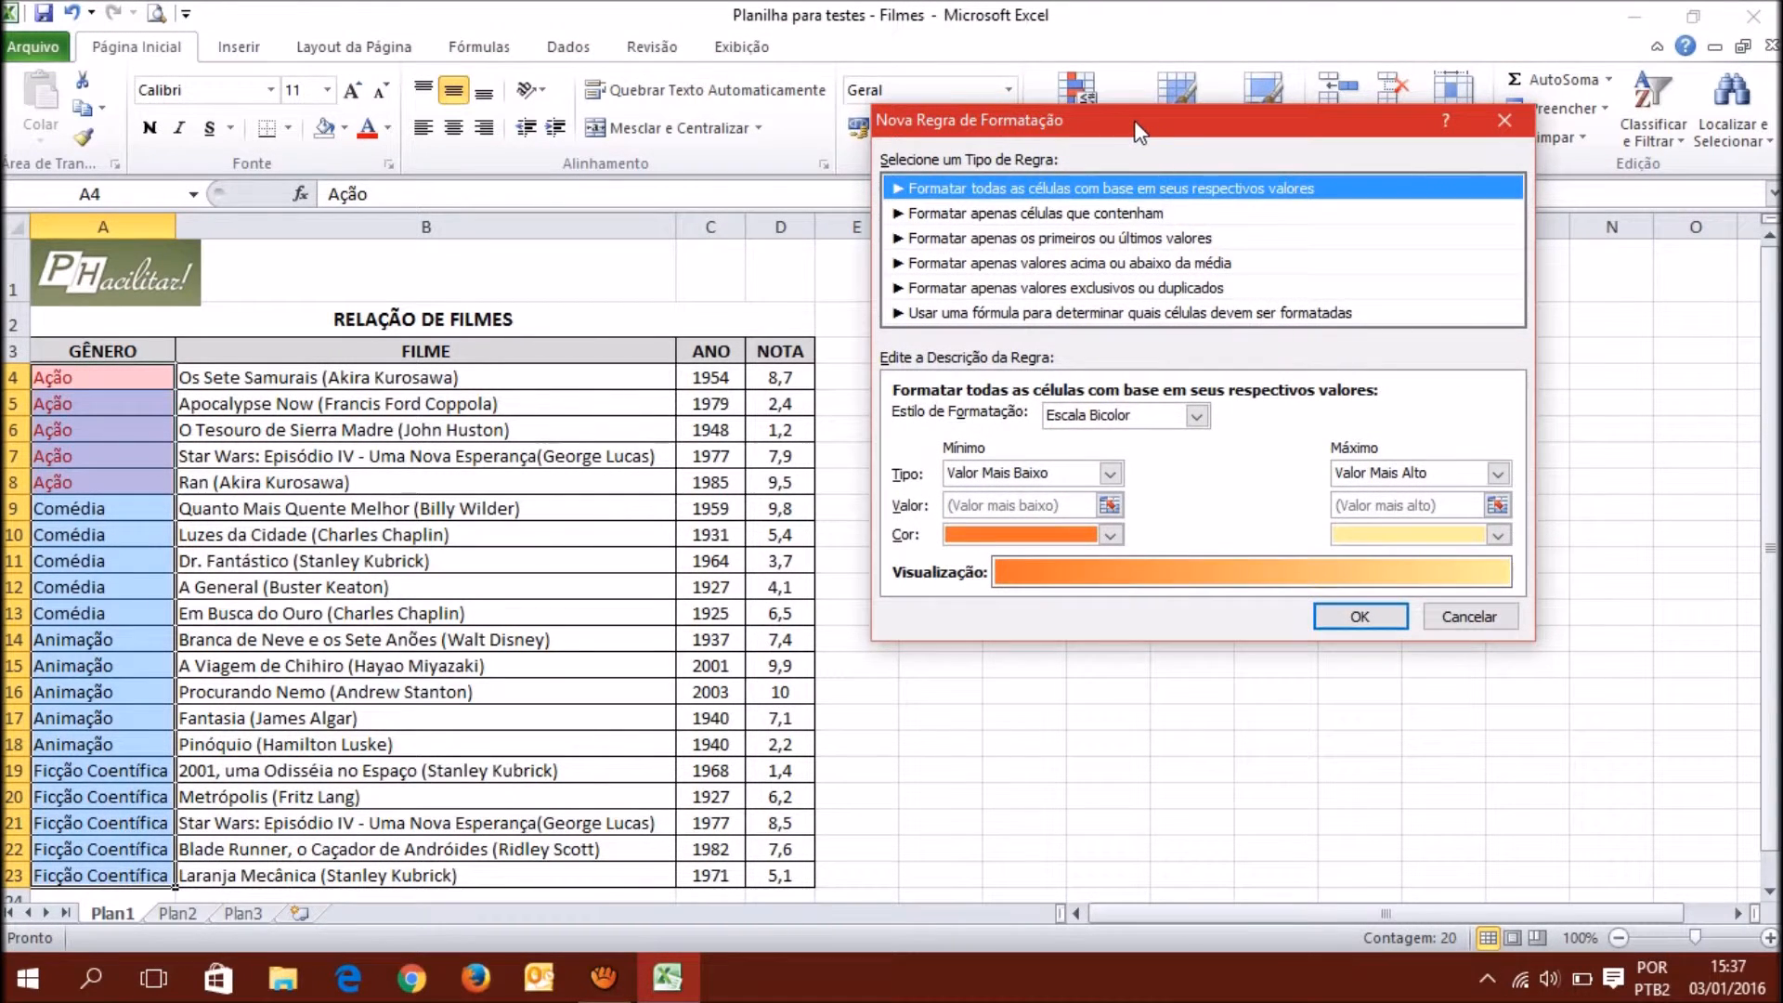
left_click_drag(1137, 123, 1108, 102)
left_click(1130, 197)
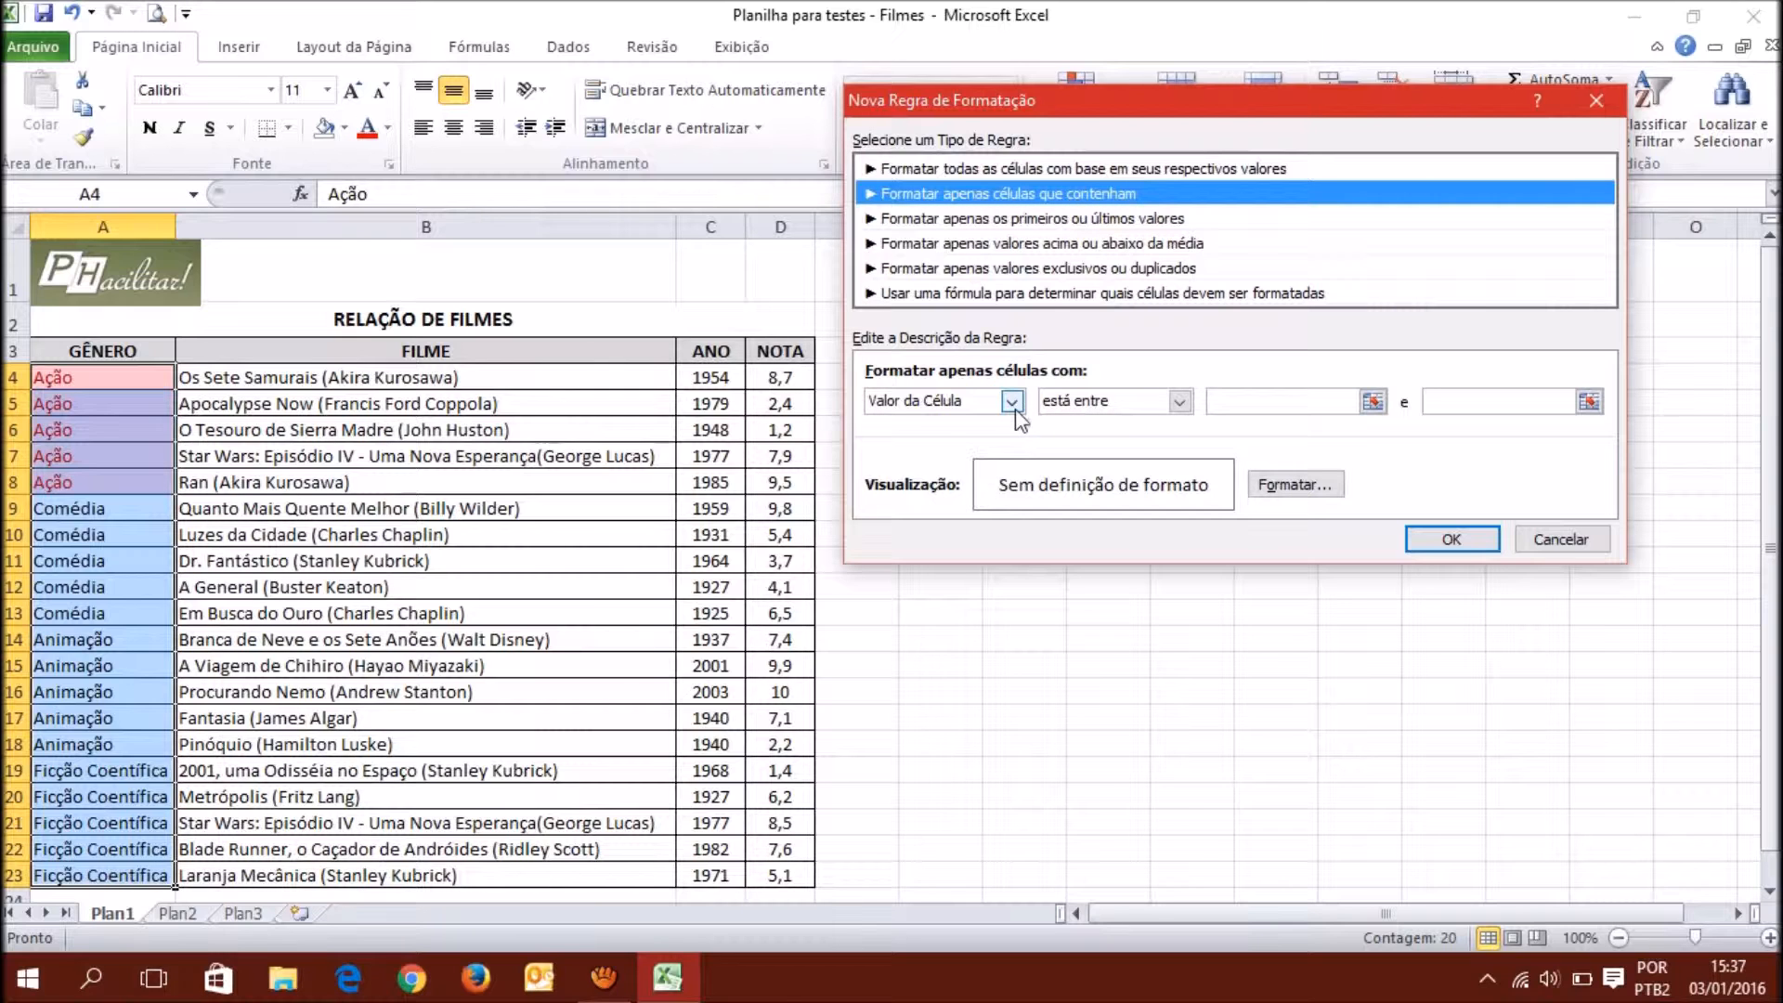
left_click(1114, 402)
left_click(1102, 462)
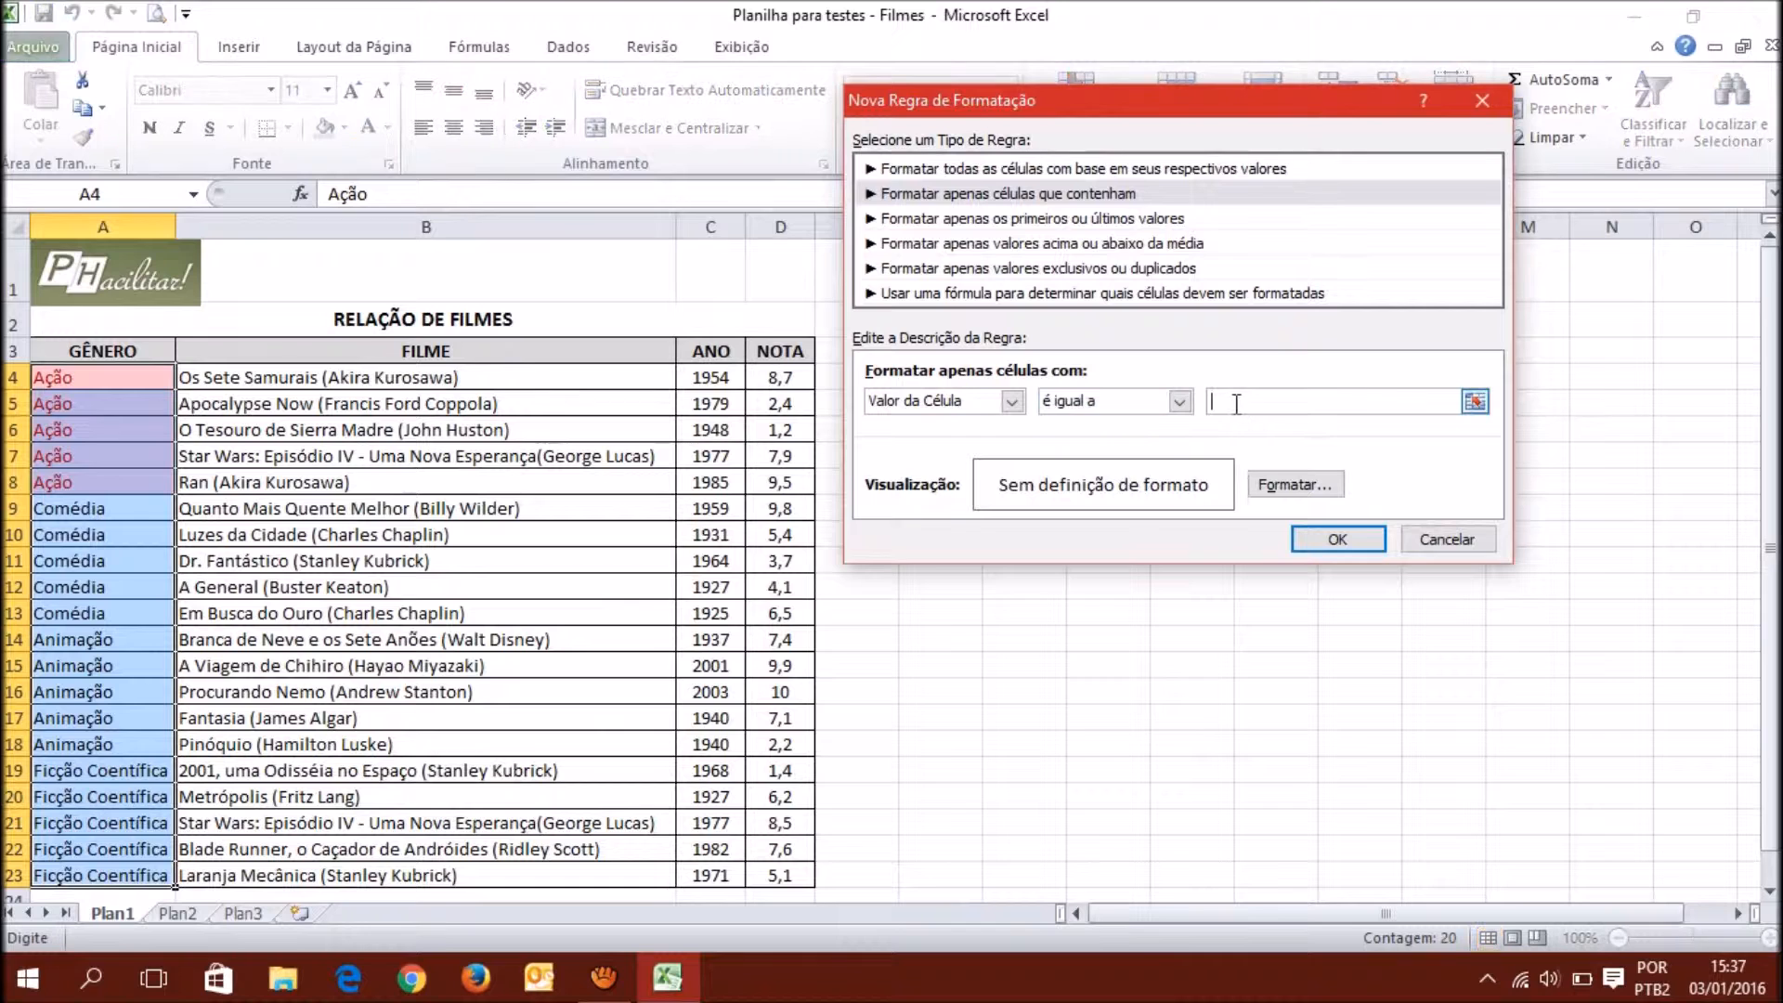
type("Comédia")
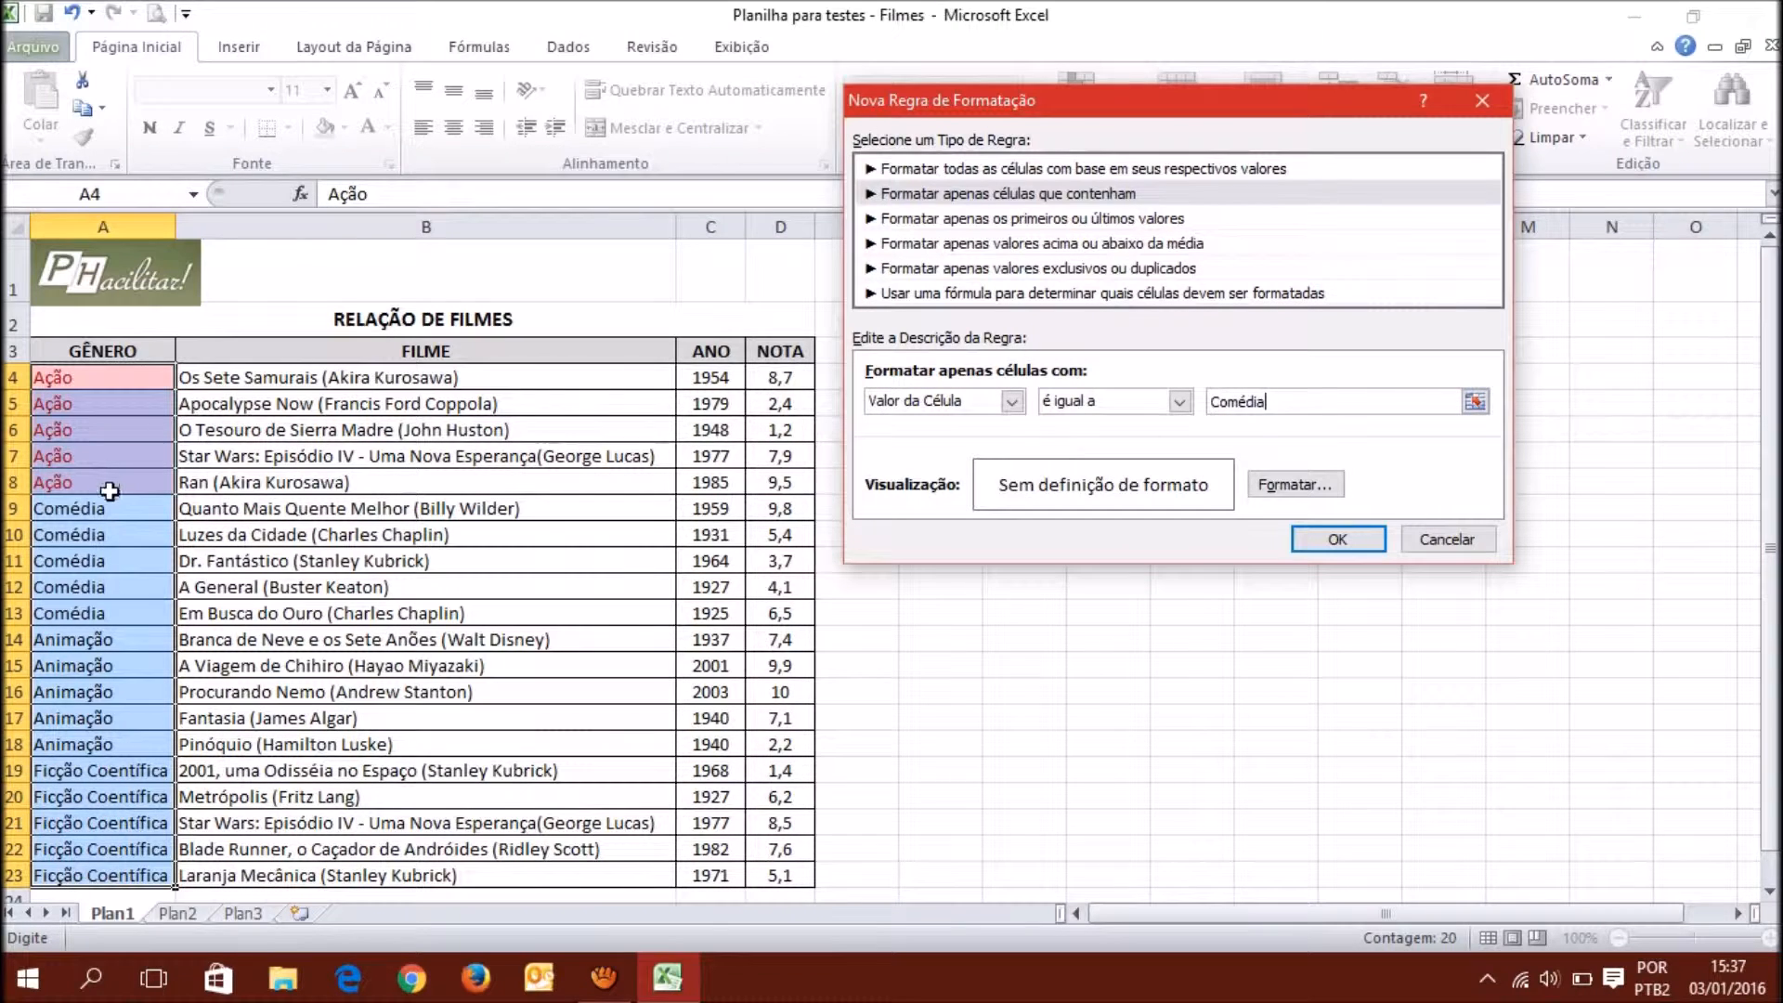
Give the "Comédia" rule a light green fill and dark green font colour, and apply it.
left_click(1307, 492)
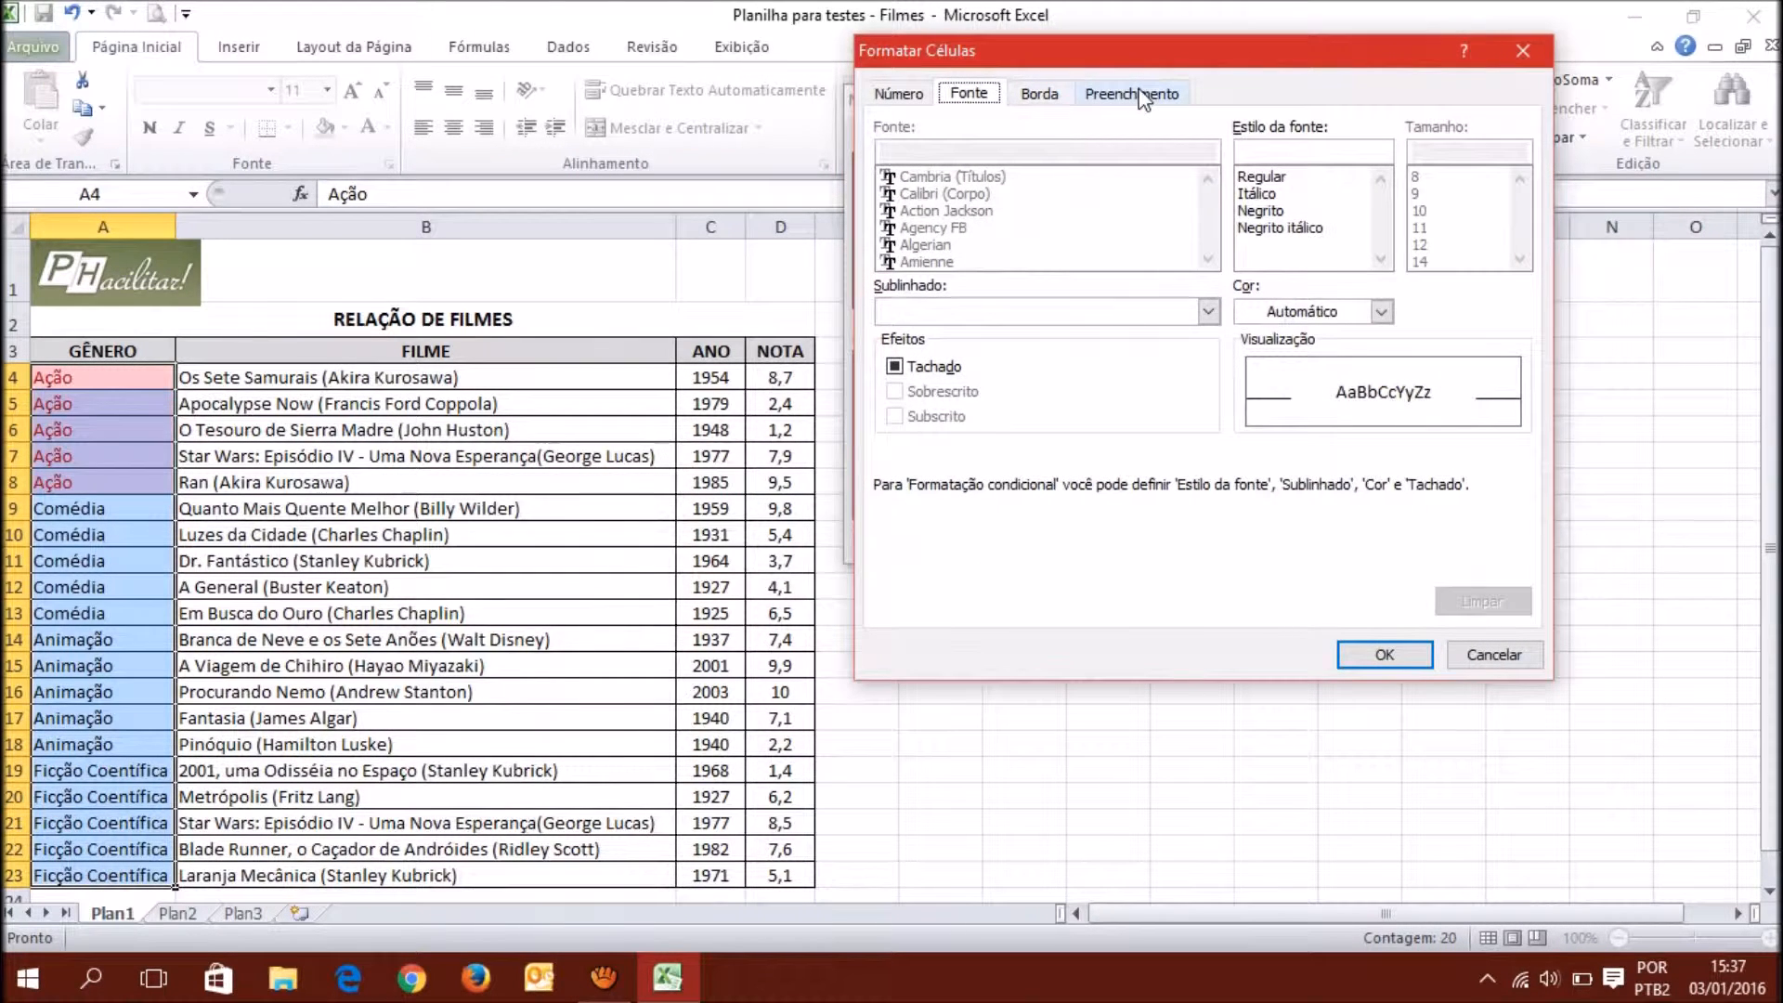
left_click(1504, 654)
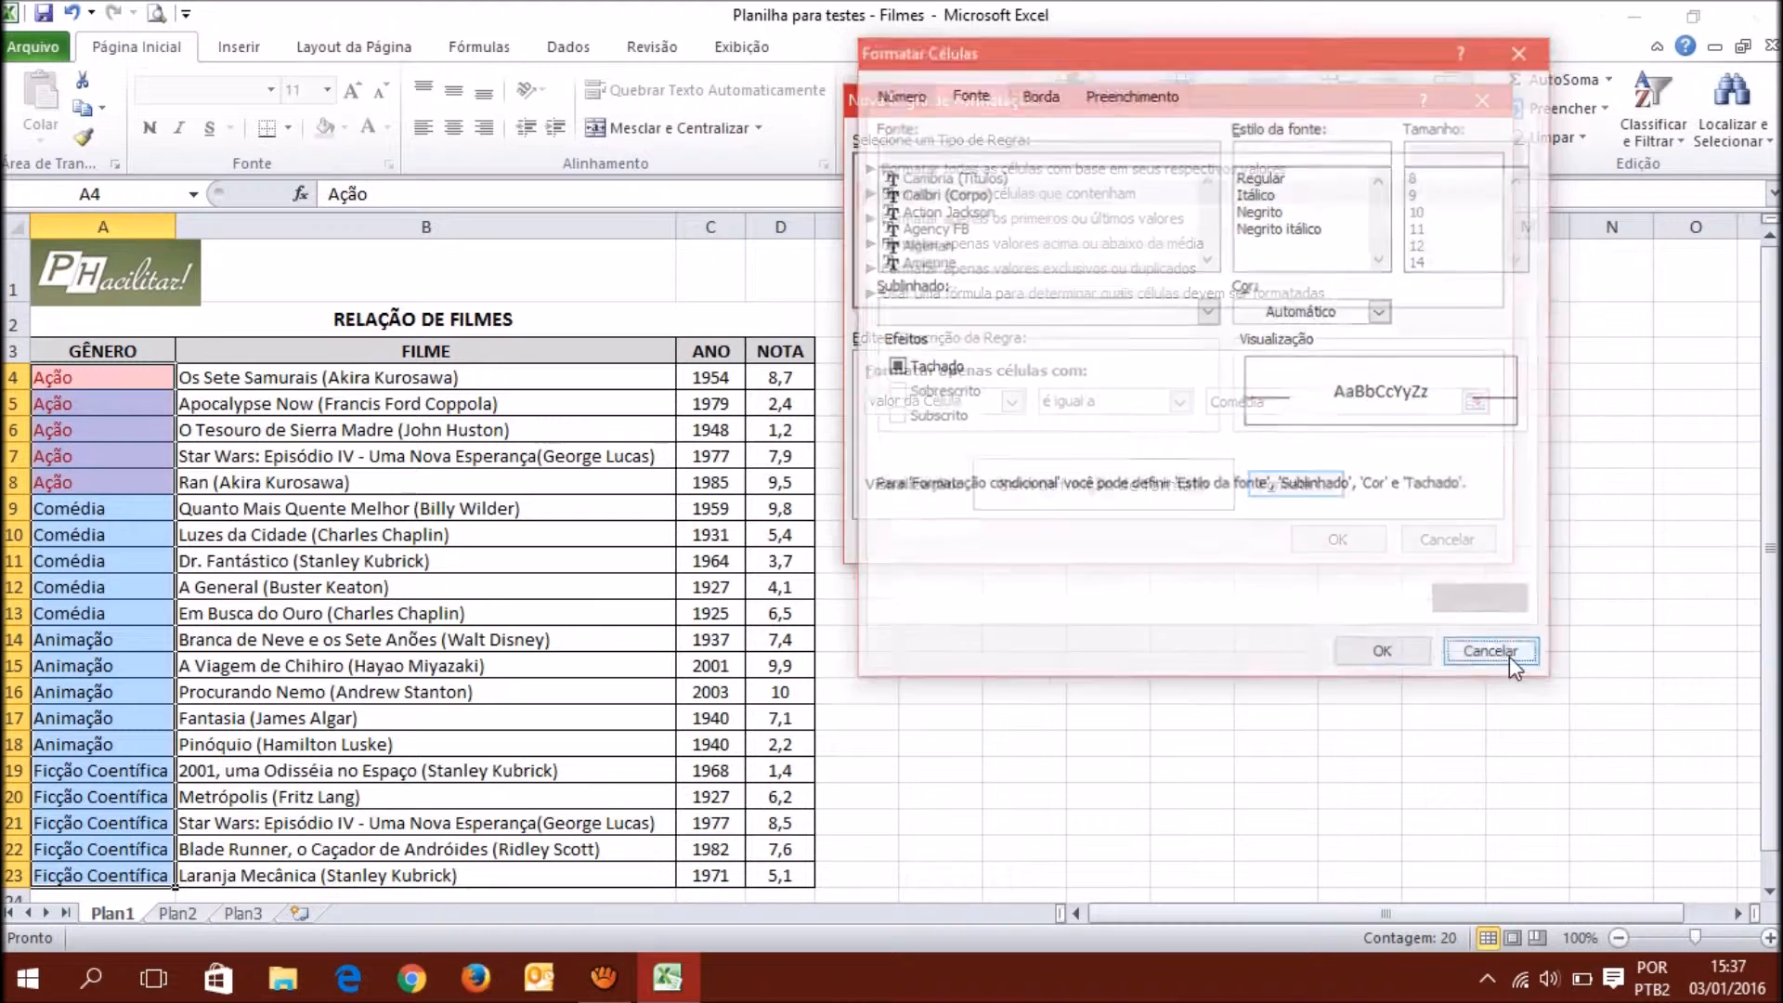
left_click(1308, 488)
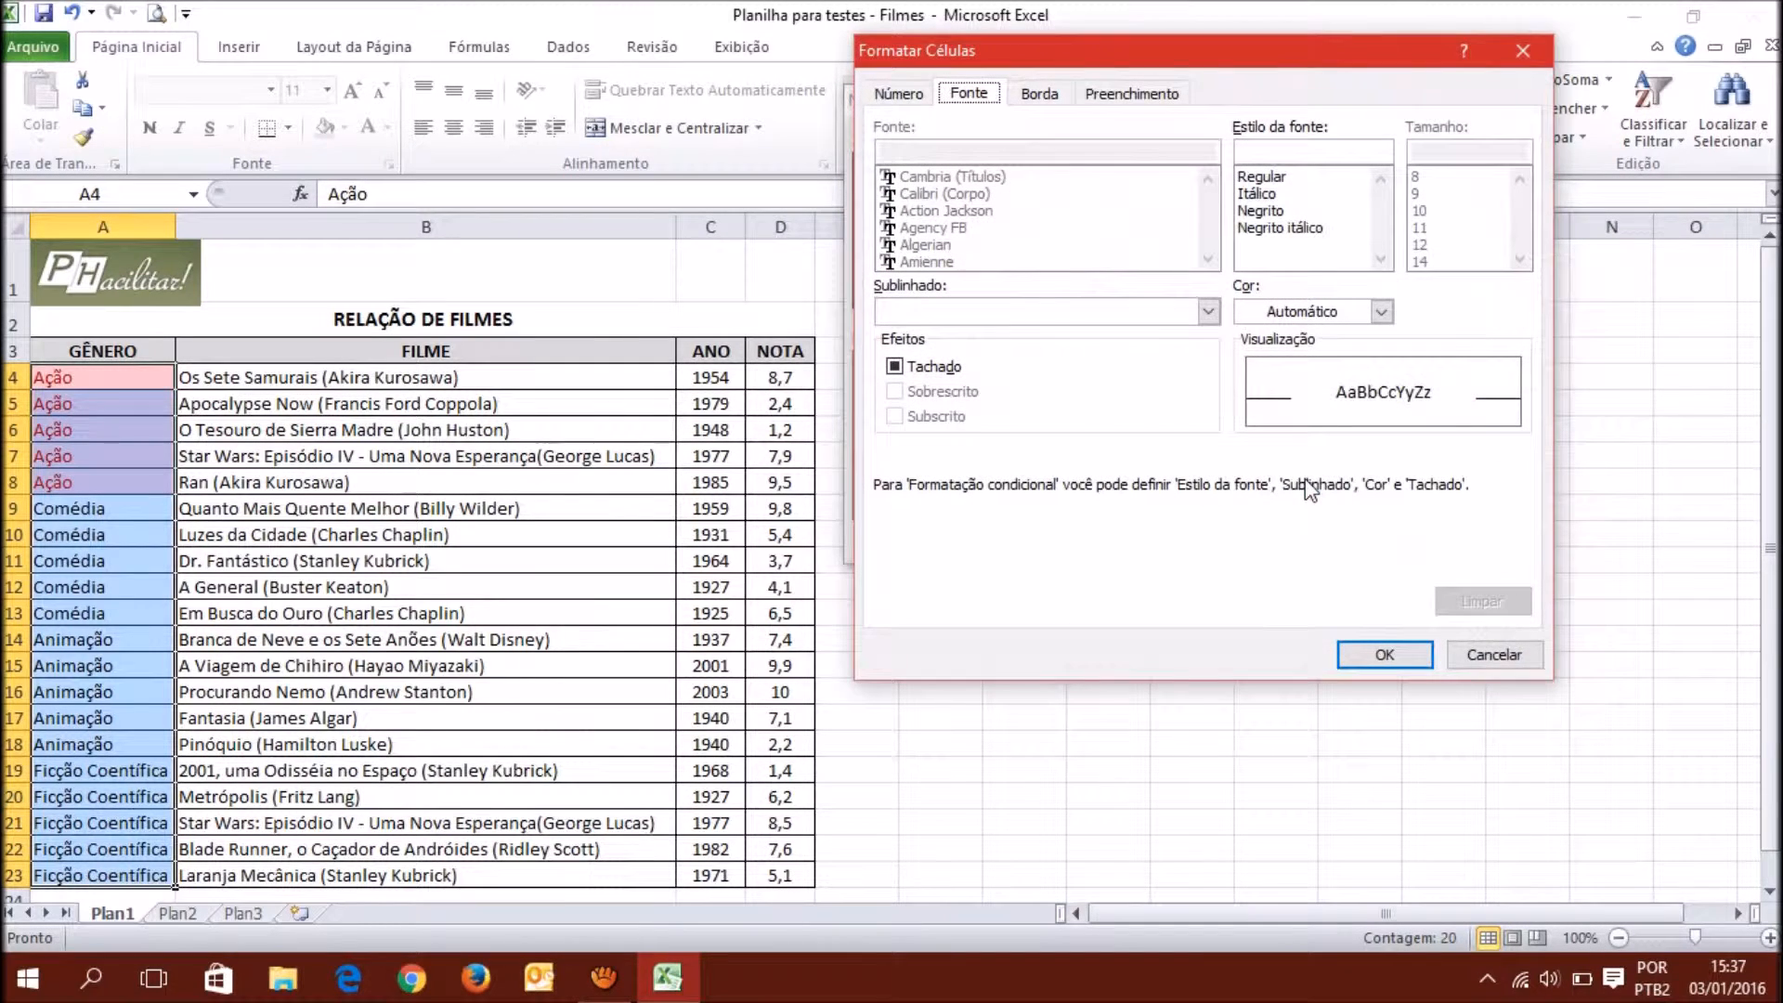
left_click(1154, 99)
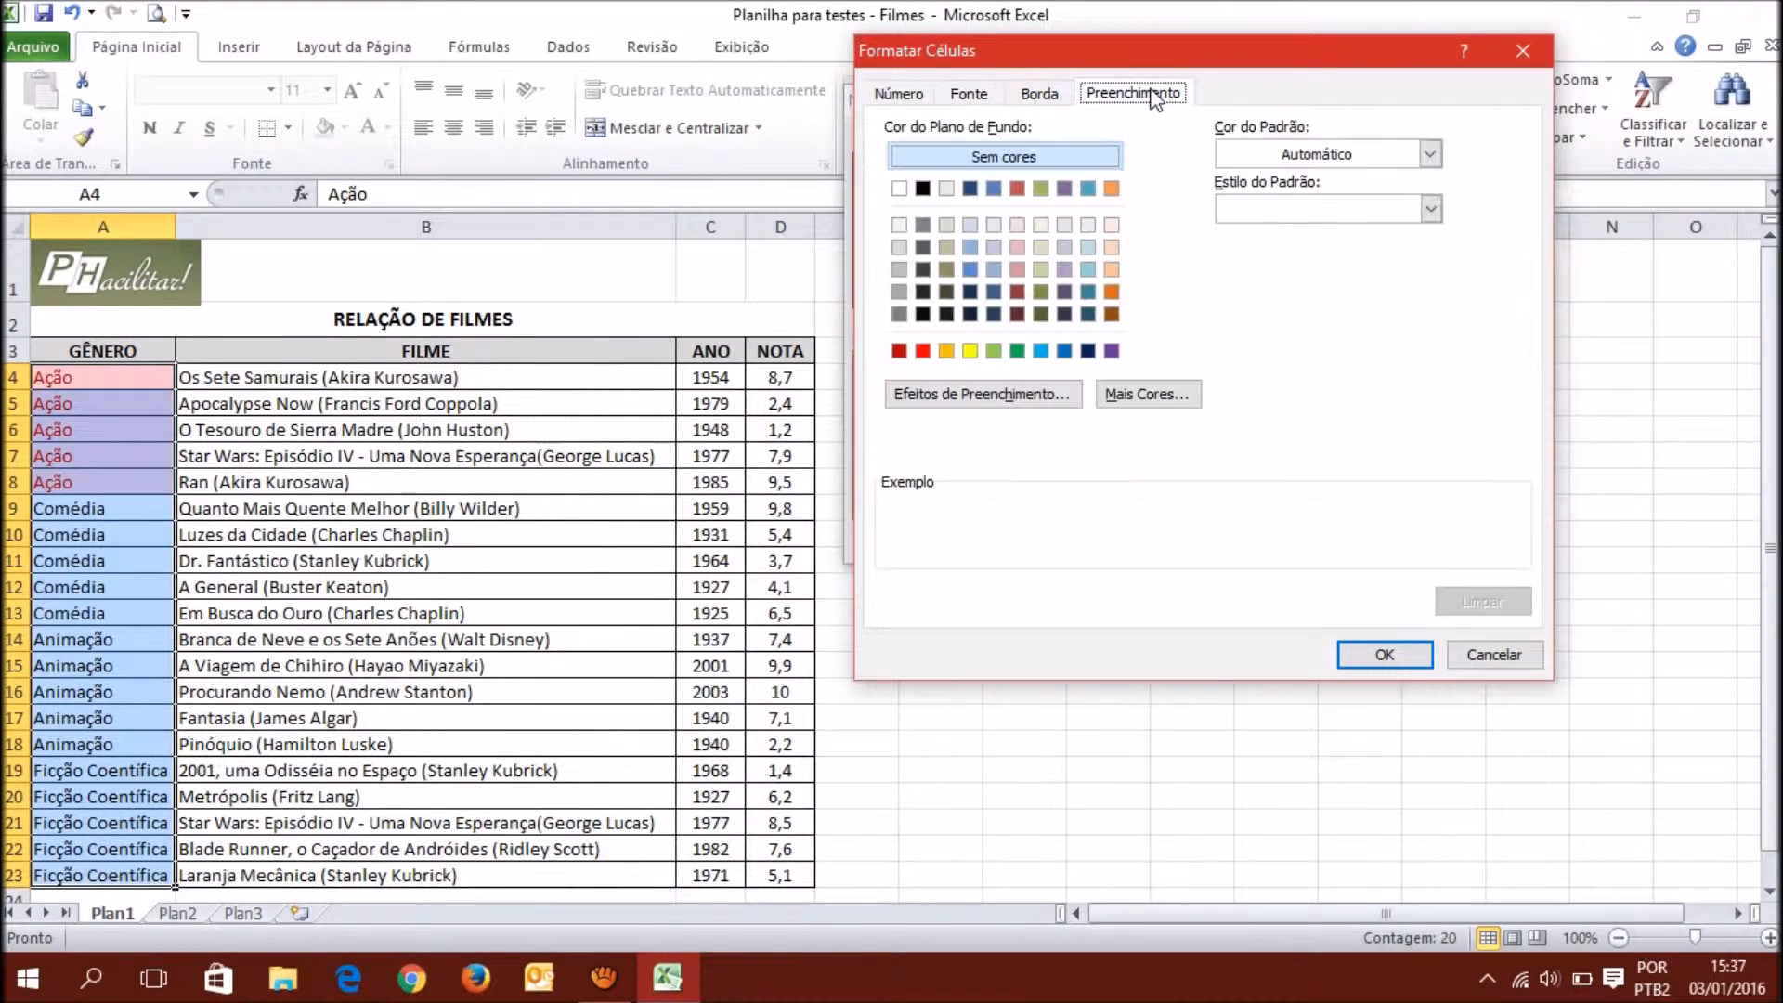
left_click(1041, 225)
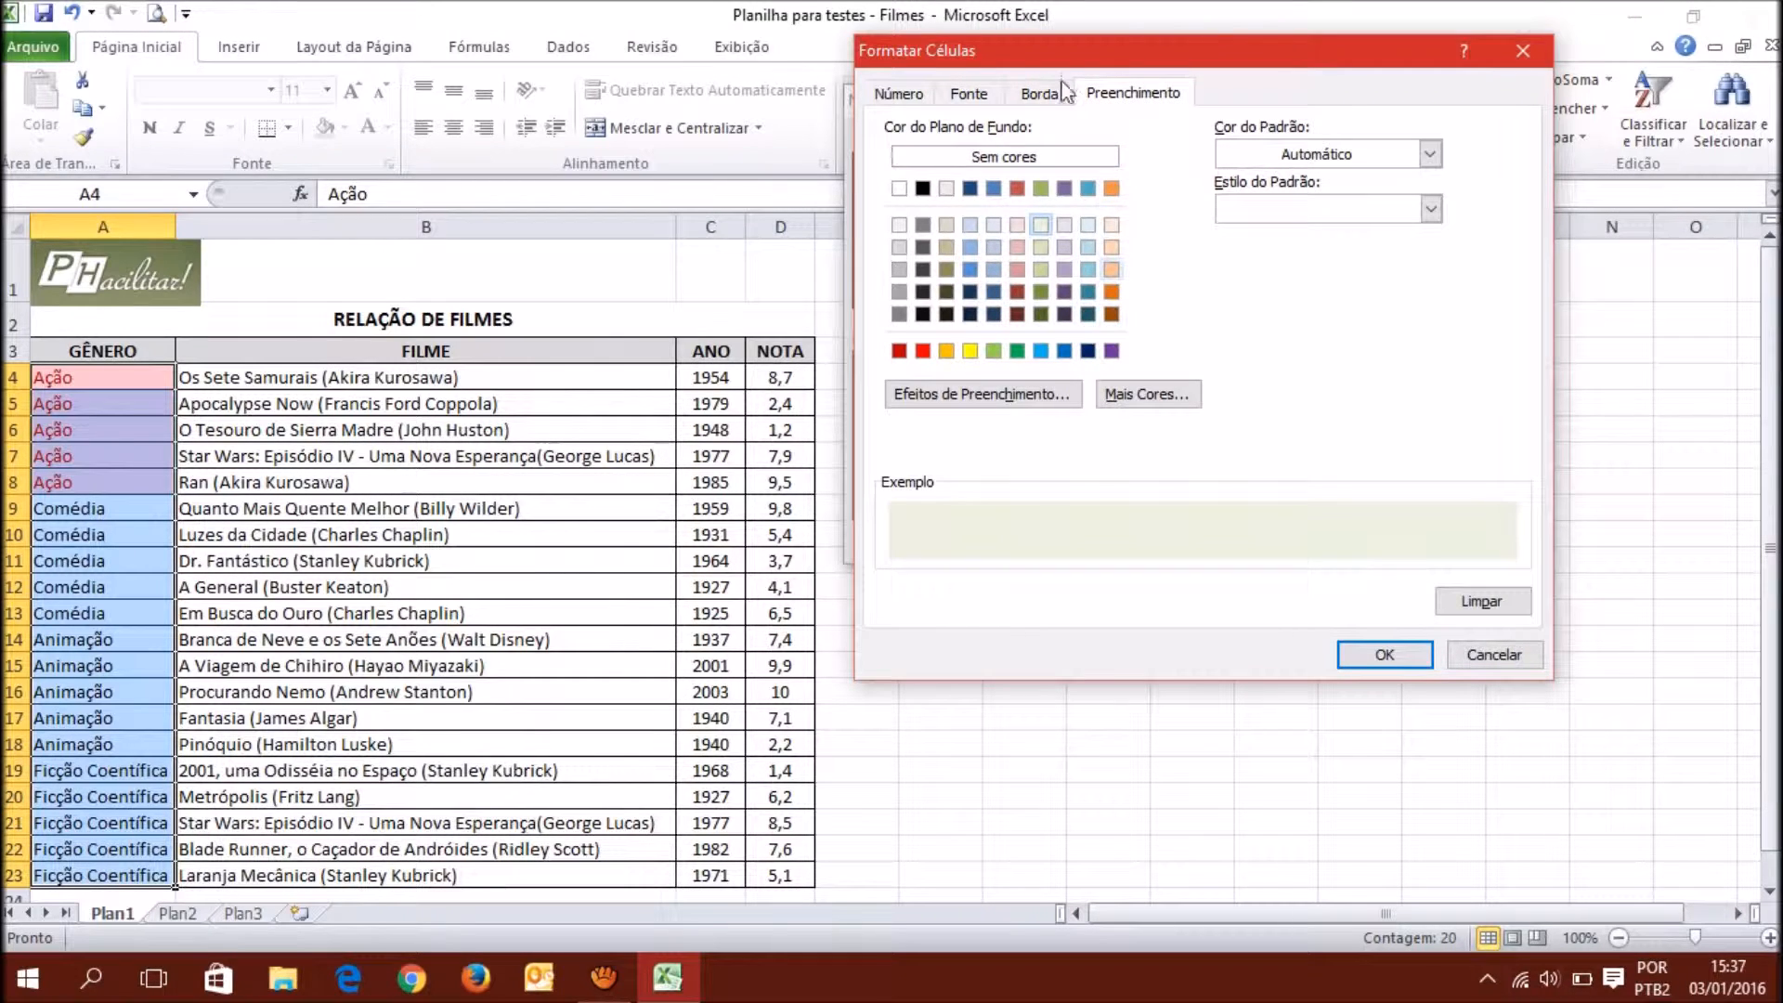
left_click(985, 97)
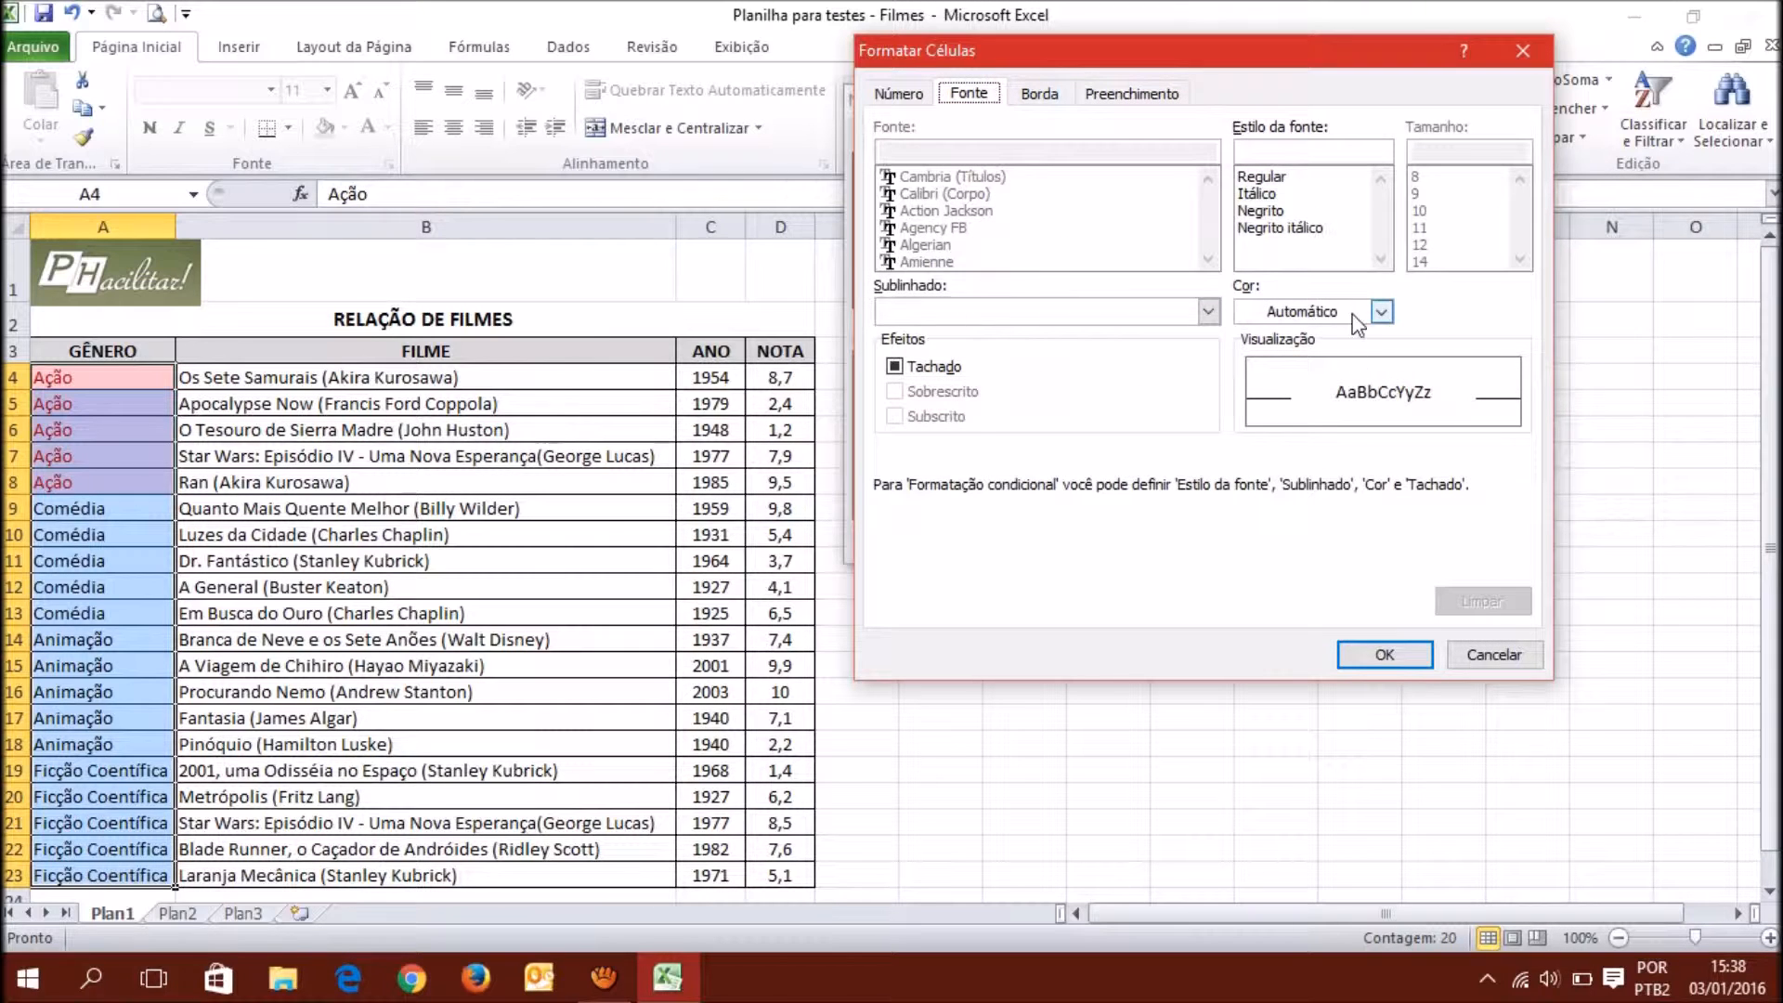
left_click(1381, 312)
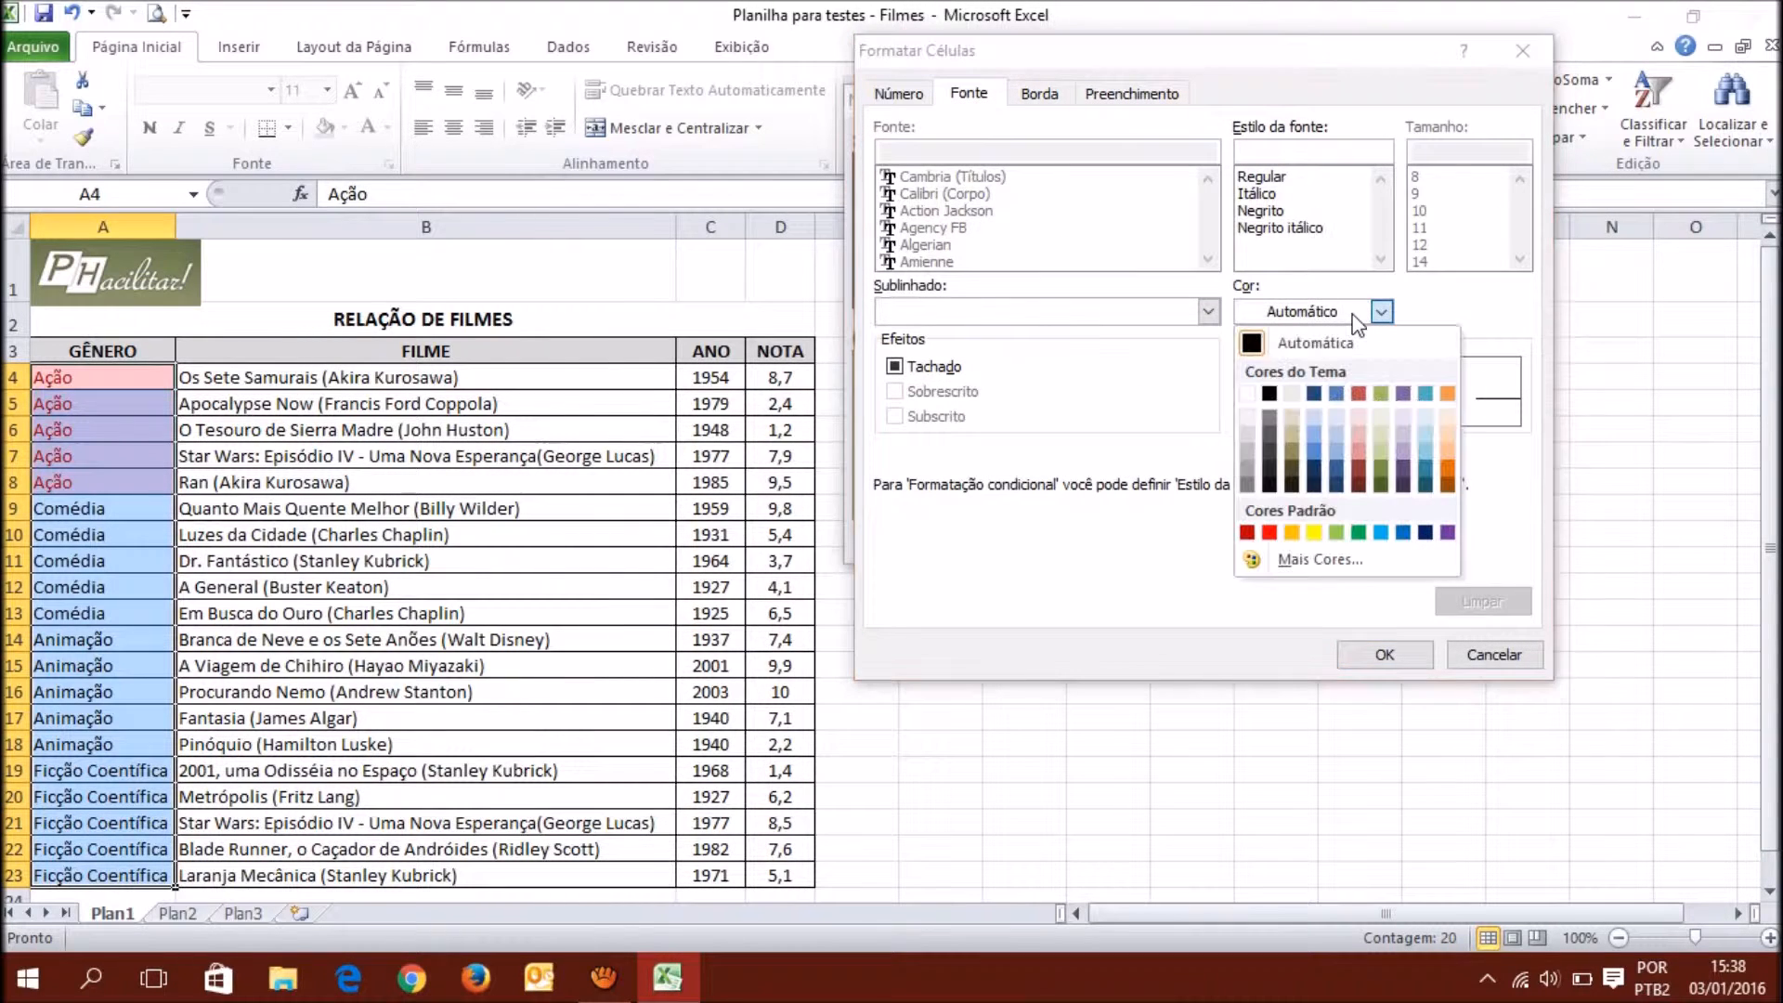
left_click(1387, 487)
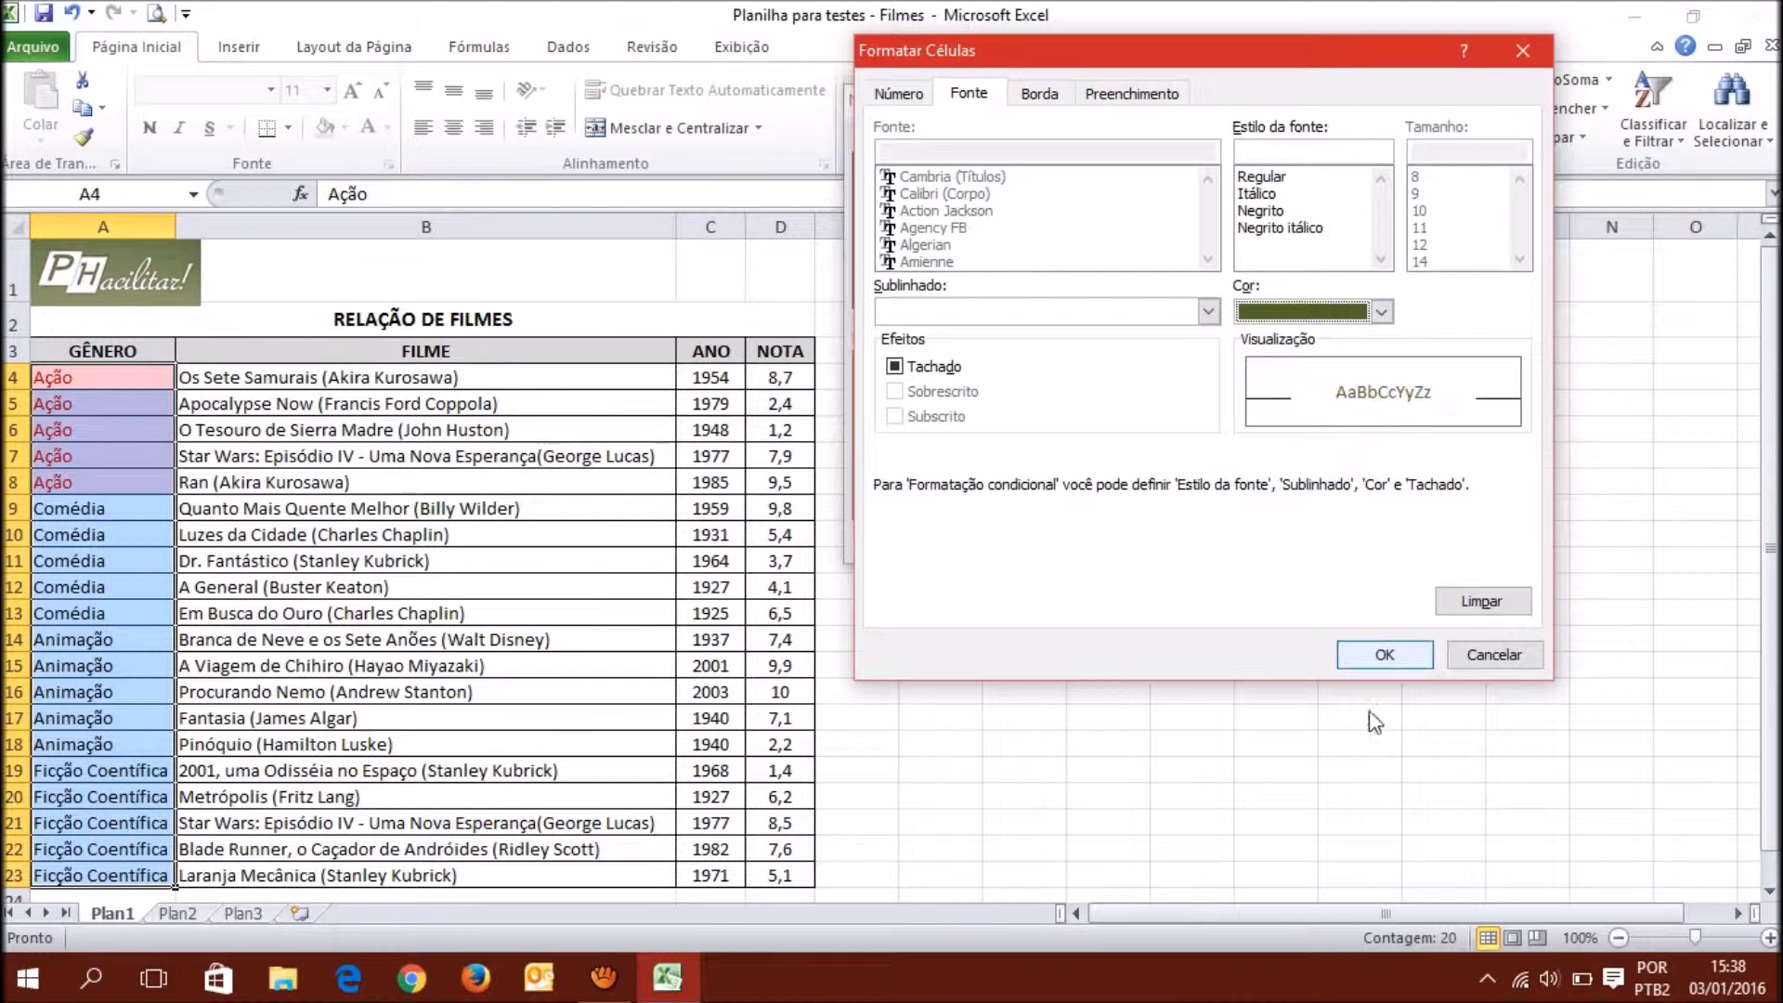
left_click(1400, 665)
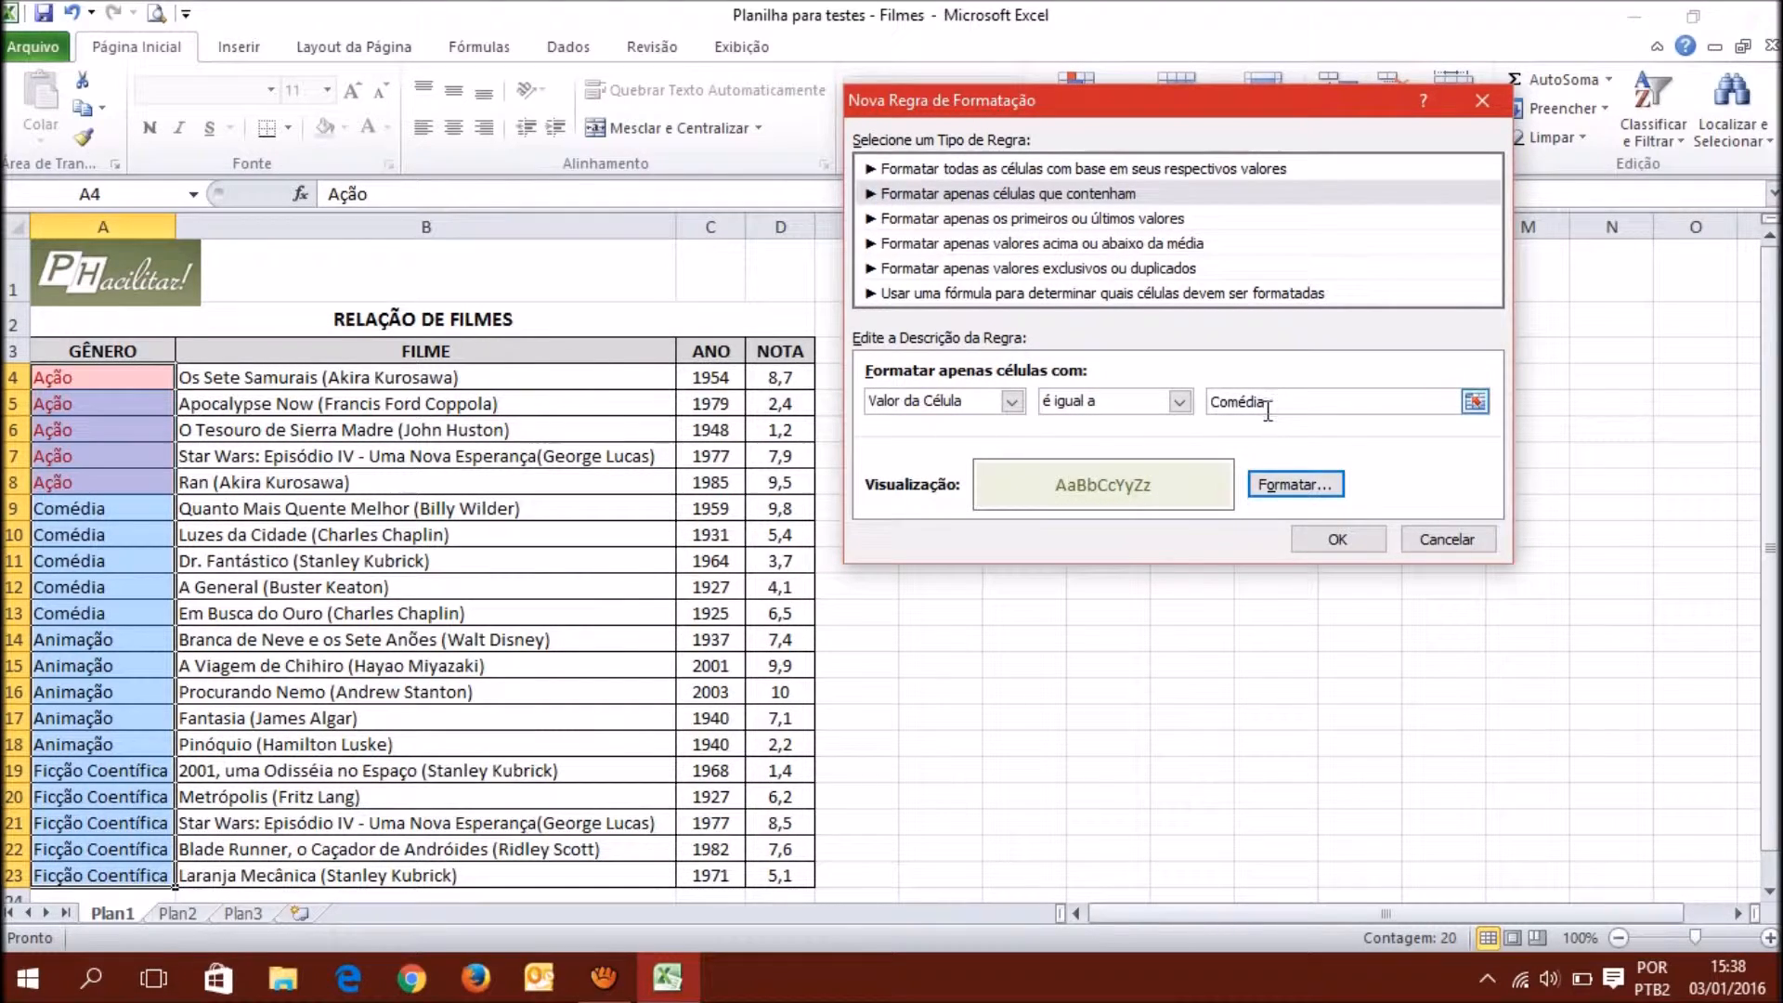
left_click(1337, 539)
left_click(1359, 533)
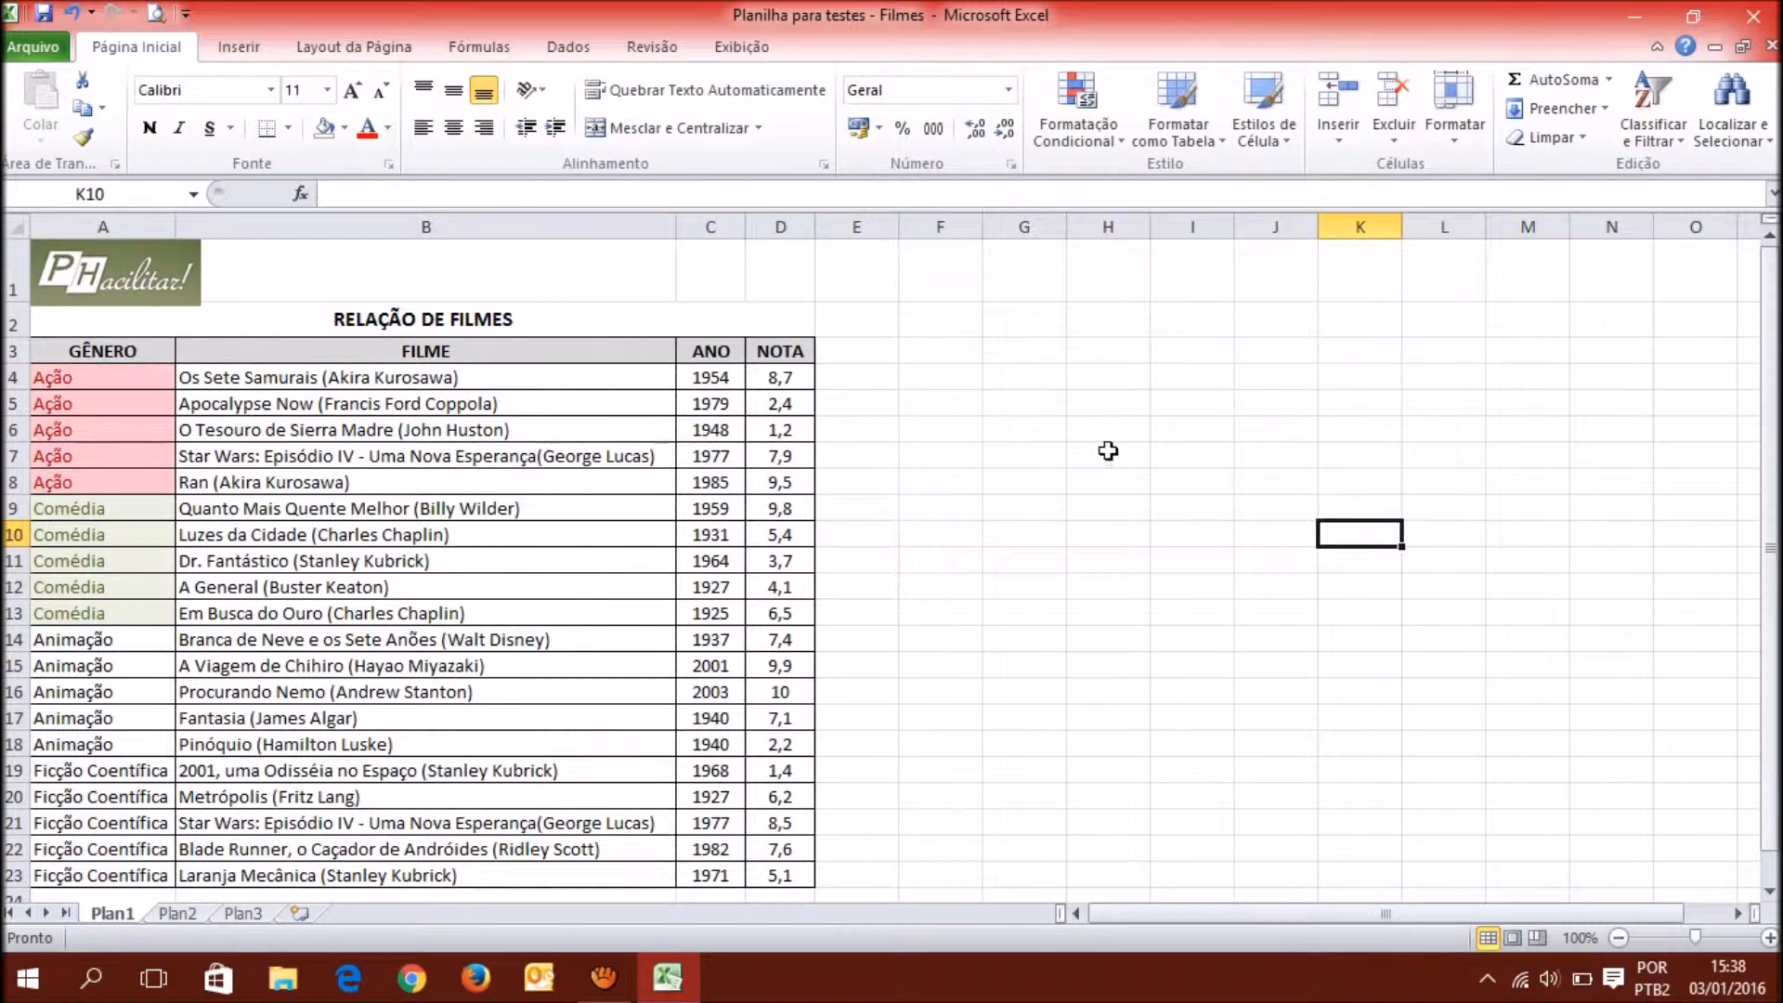
Change the genre in cell A14 to "Comédia" to test the rule, and undo the change.
mouse_move(112, 510)
left_mouse_down()
mouse_move(121, 601)
mouse_move(124, 514)
left_mouse_up()
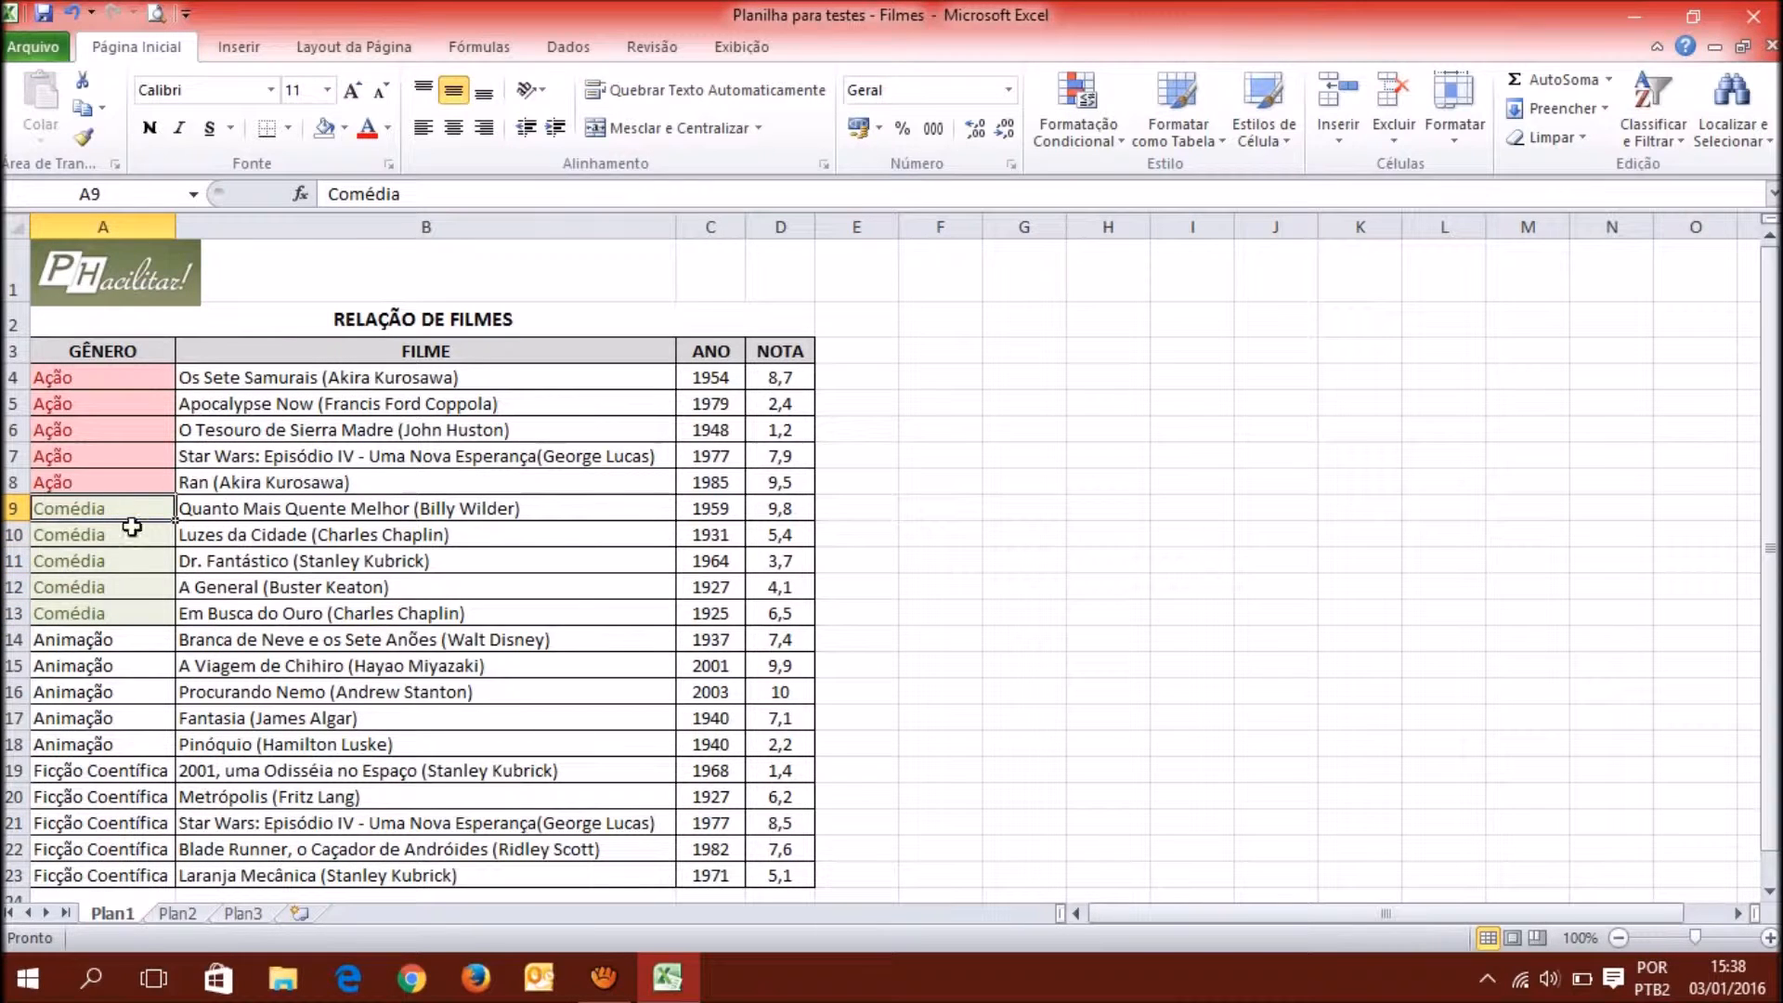
left_click(143, 609)
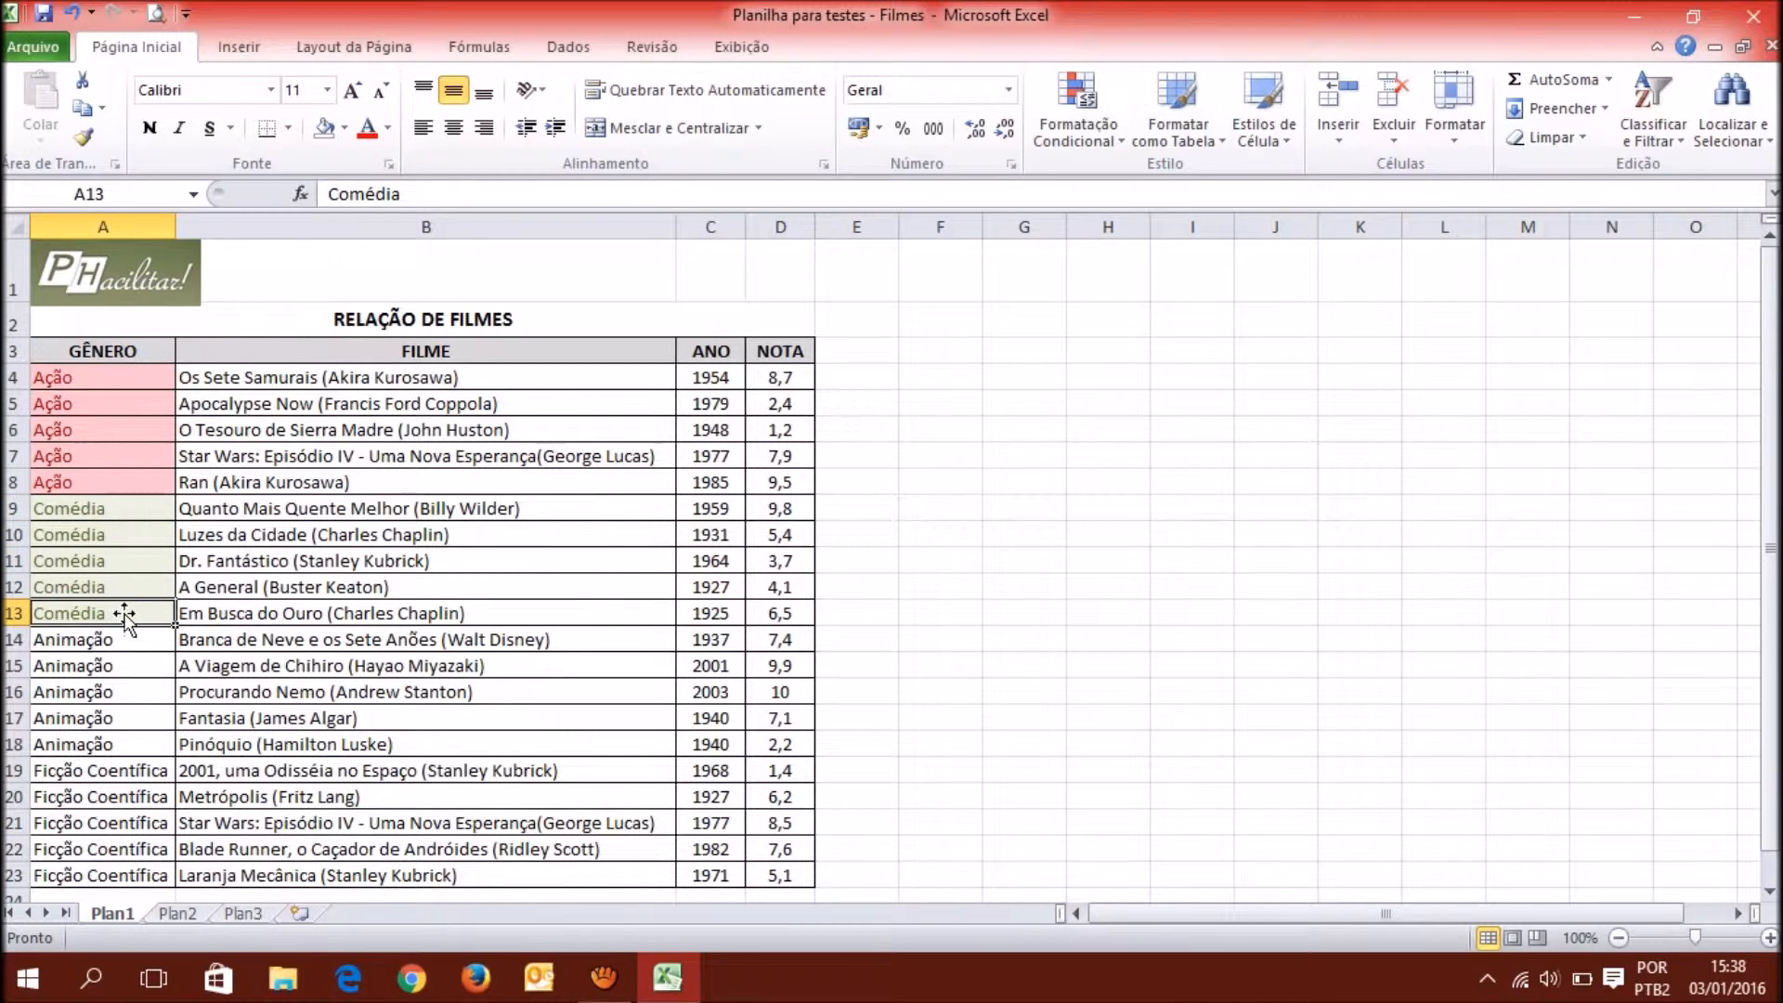
left_click(134, 641)
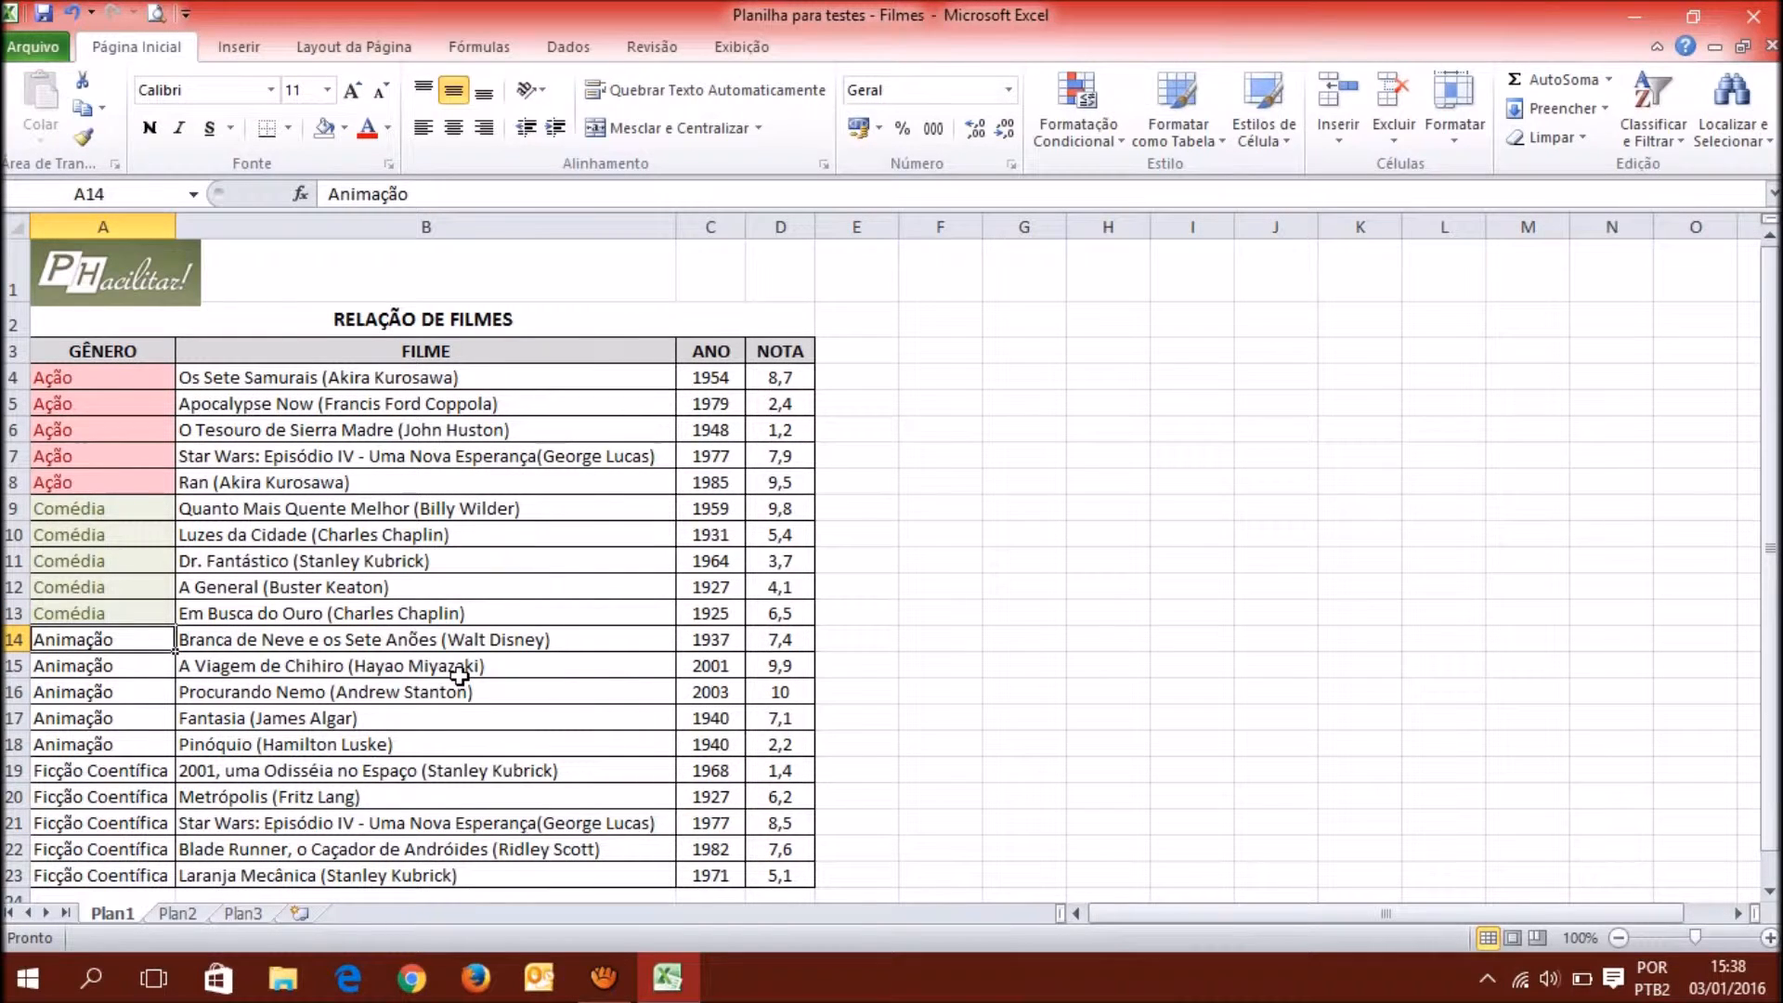
type("Comédia")
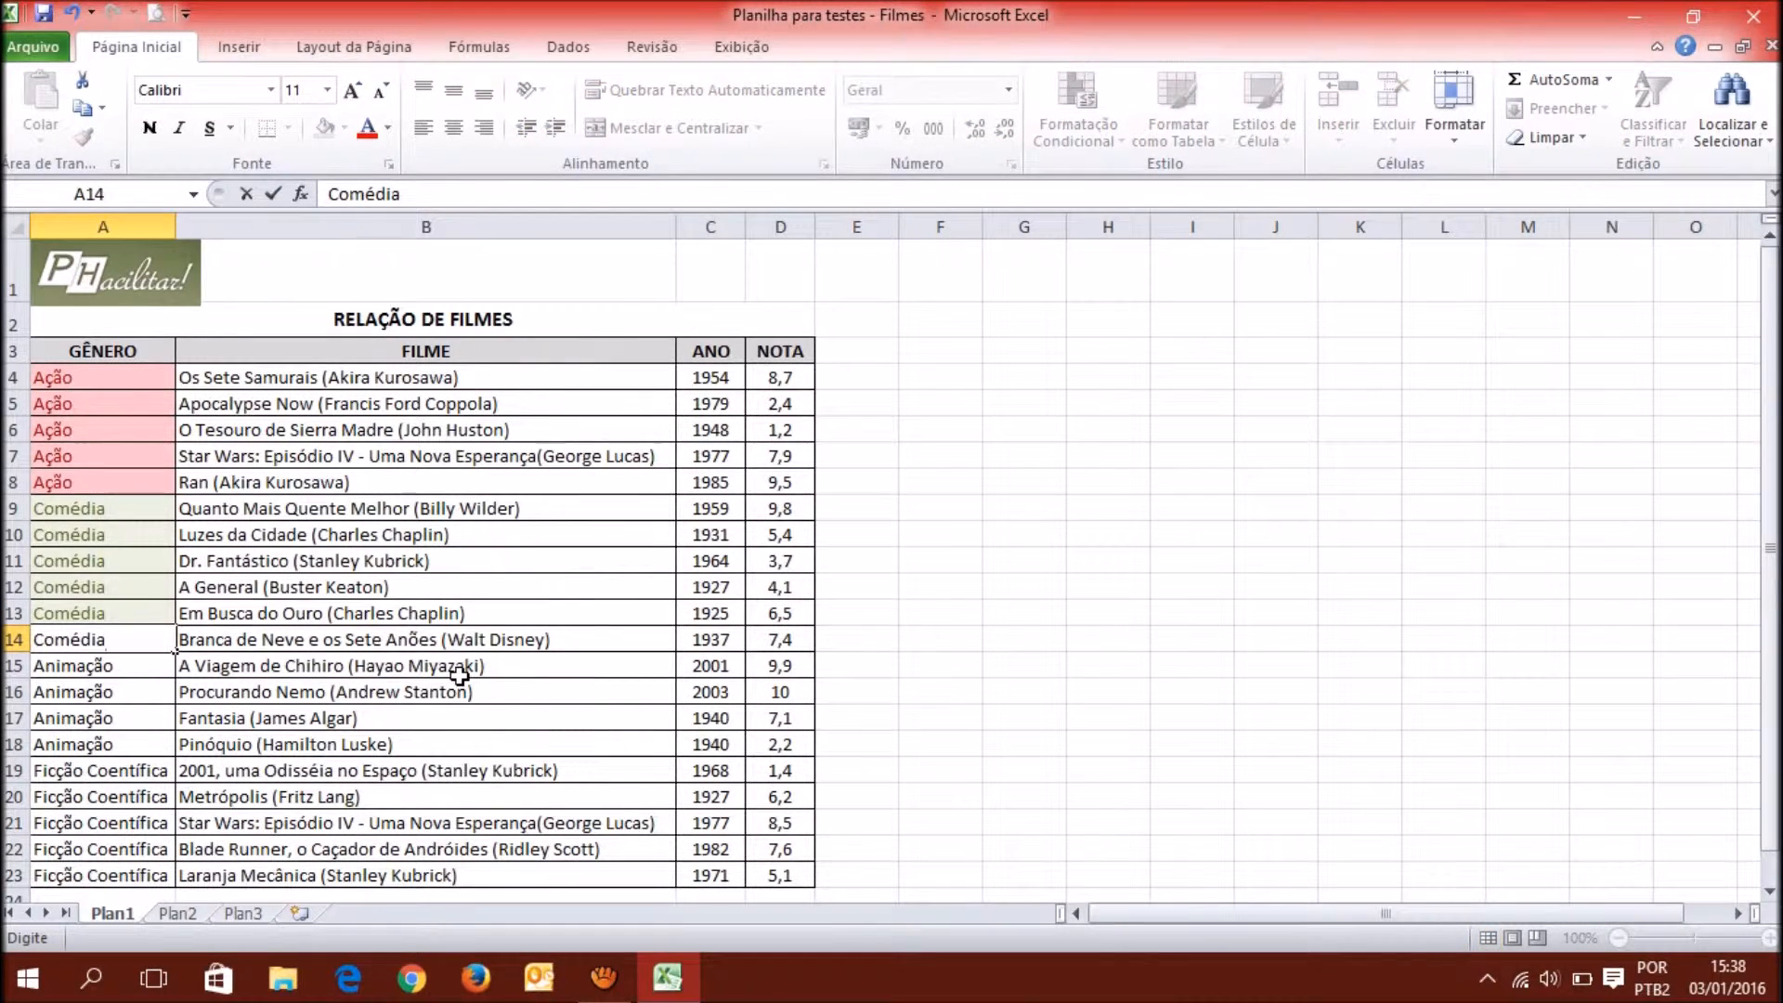
key("Return")
key("Up")
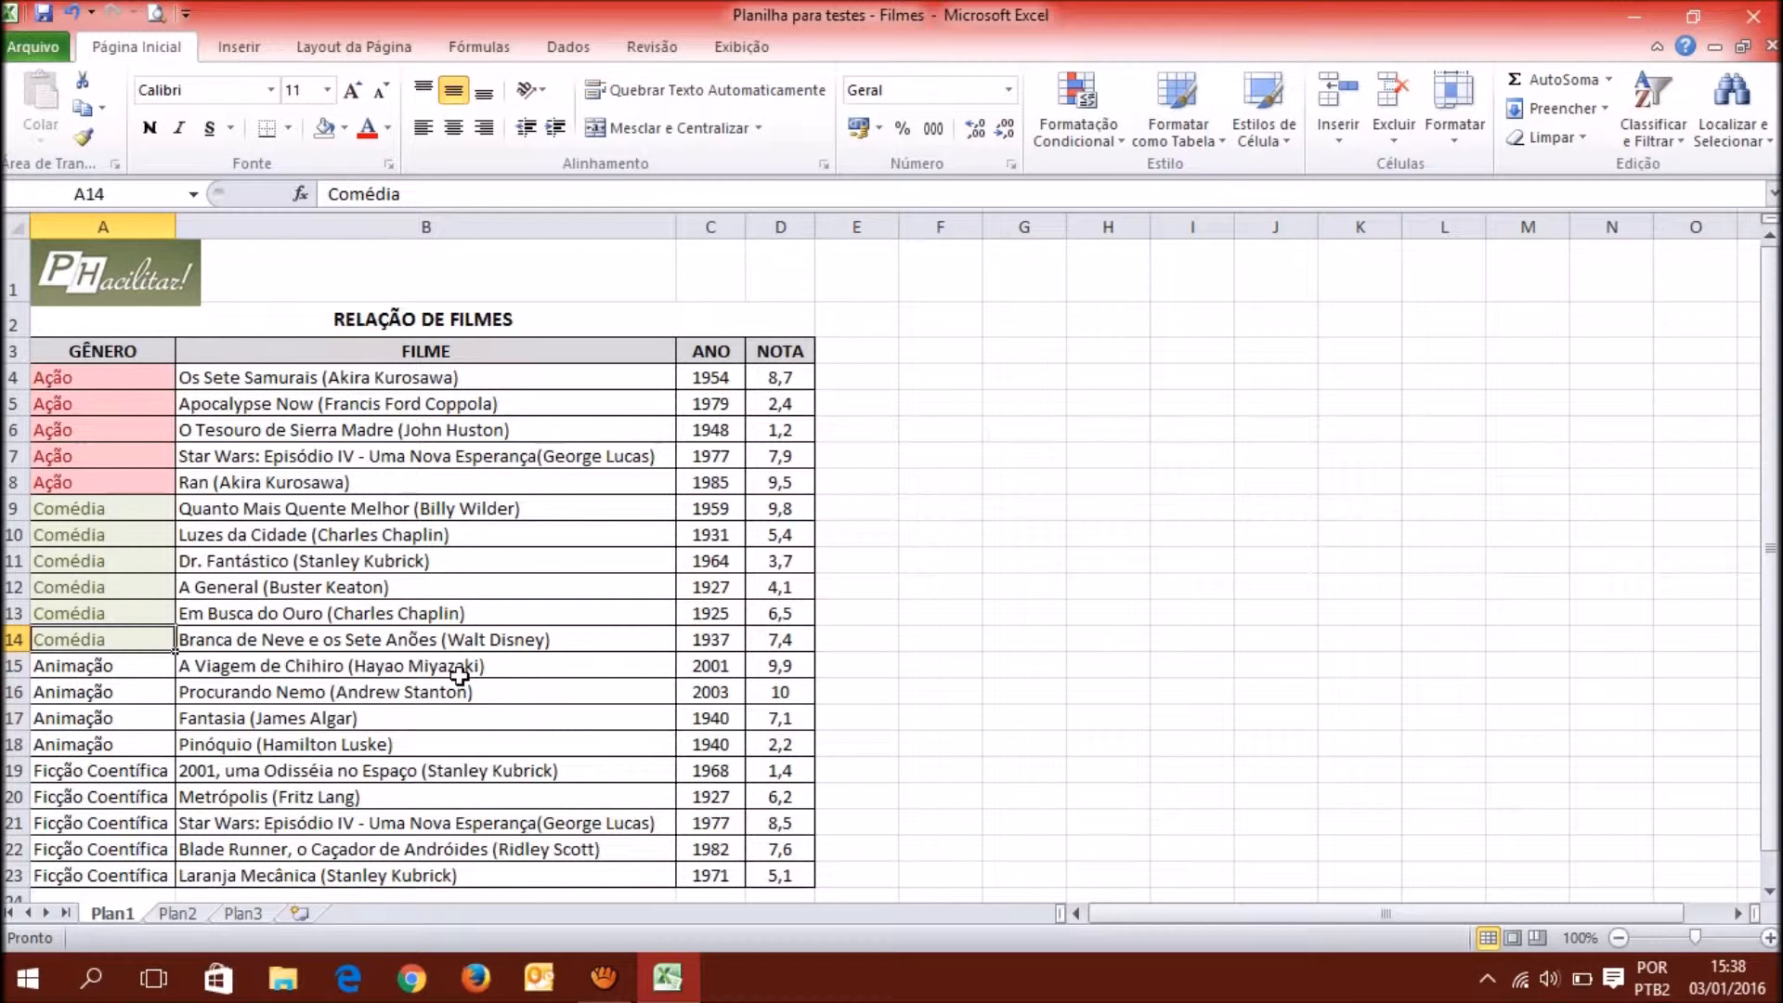
key("ctrl+z")
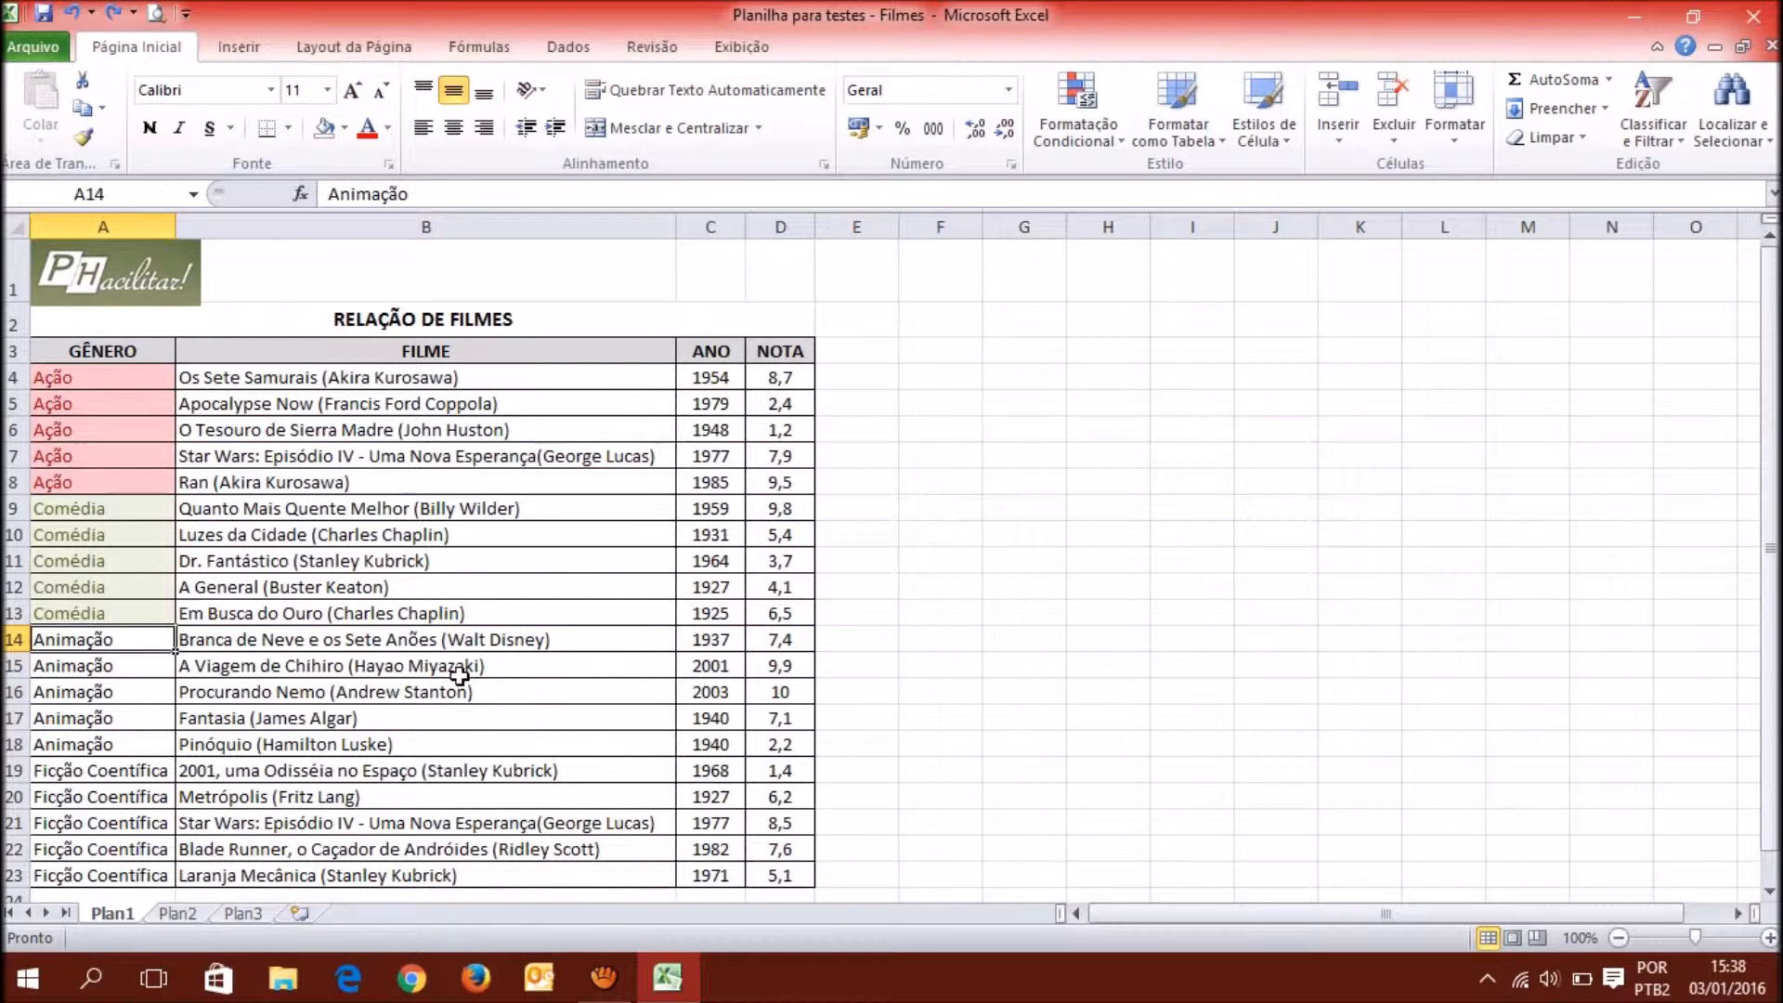
left_click(160, 603)
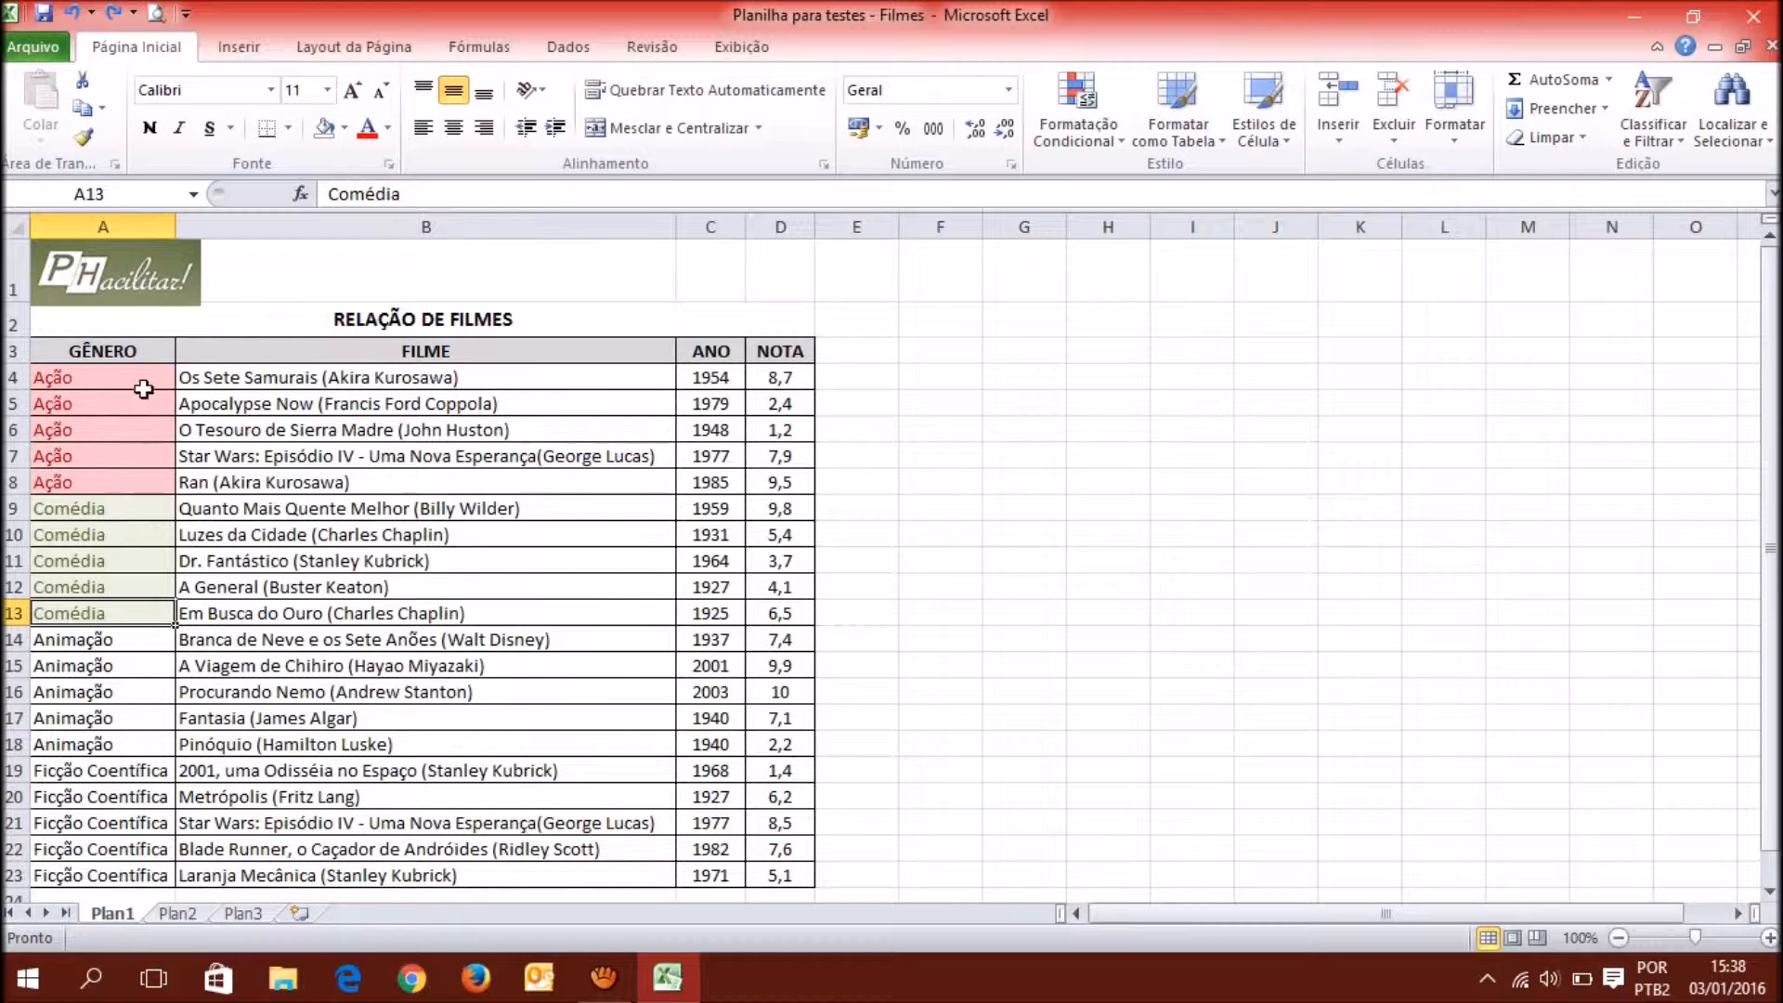
left_click_drag(138, 377, 135, 475)
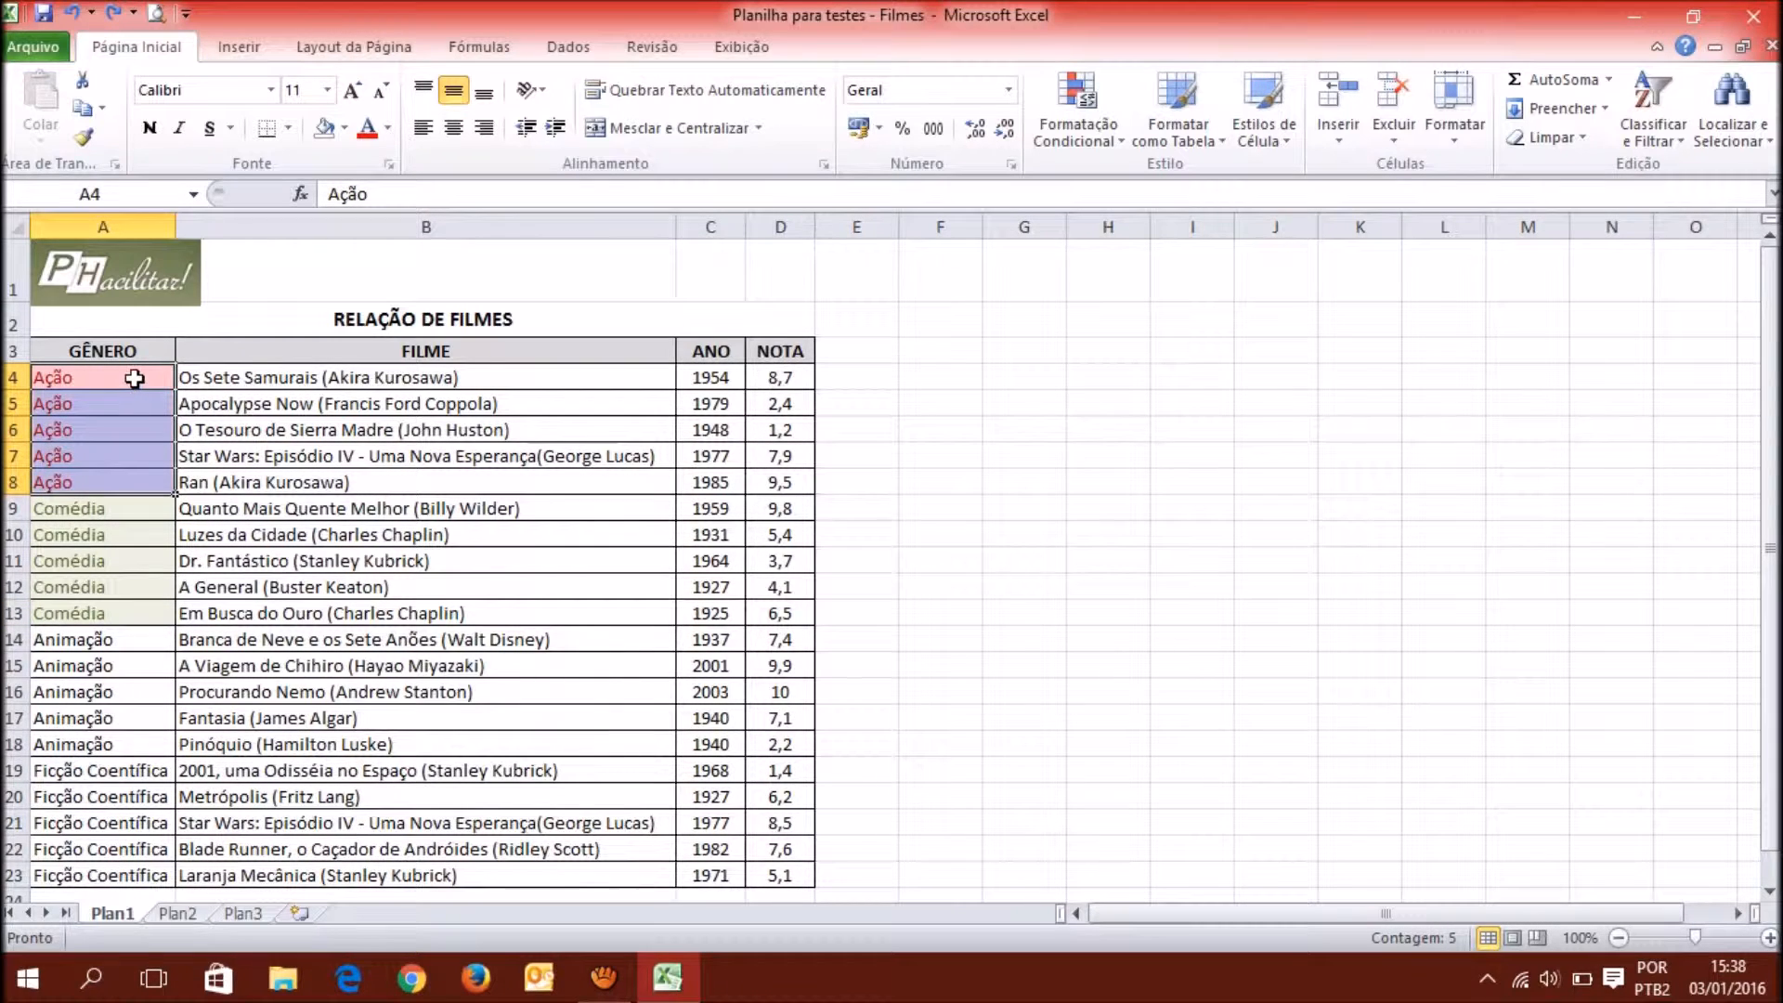
left_click_drag(137, 377, 120, 869)
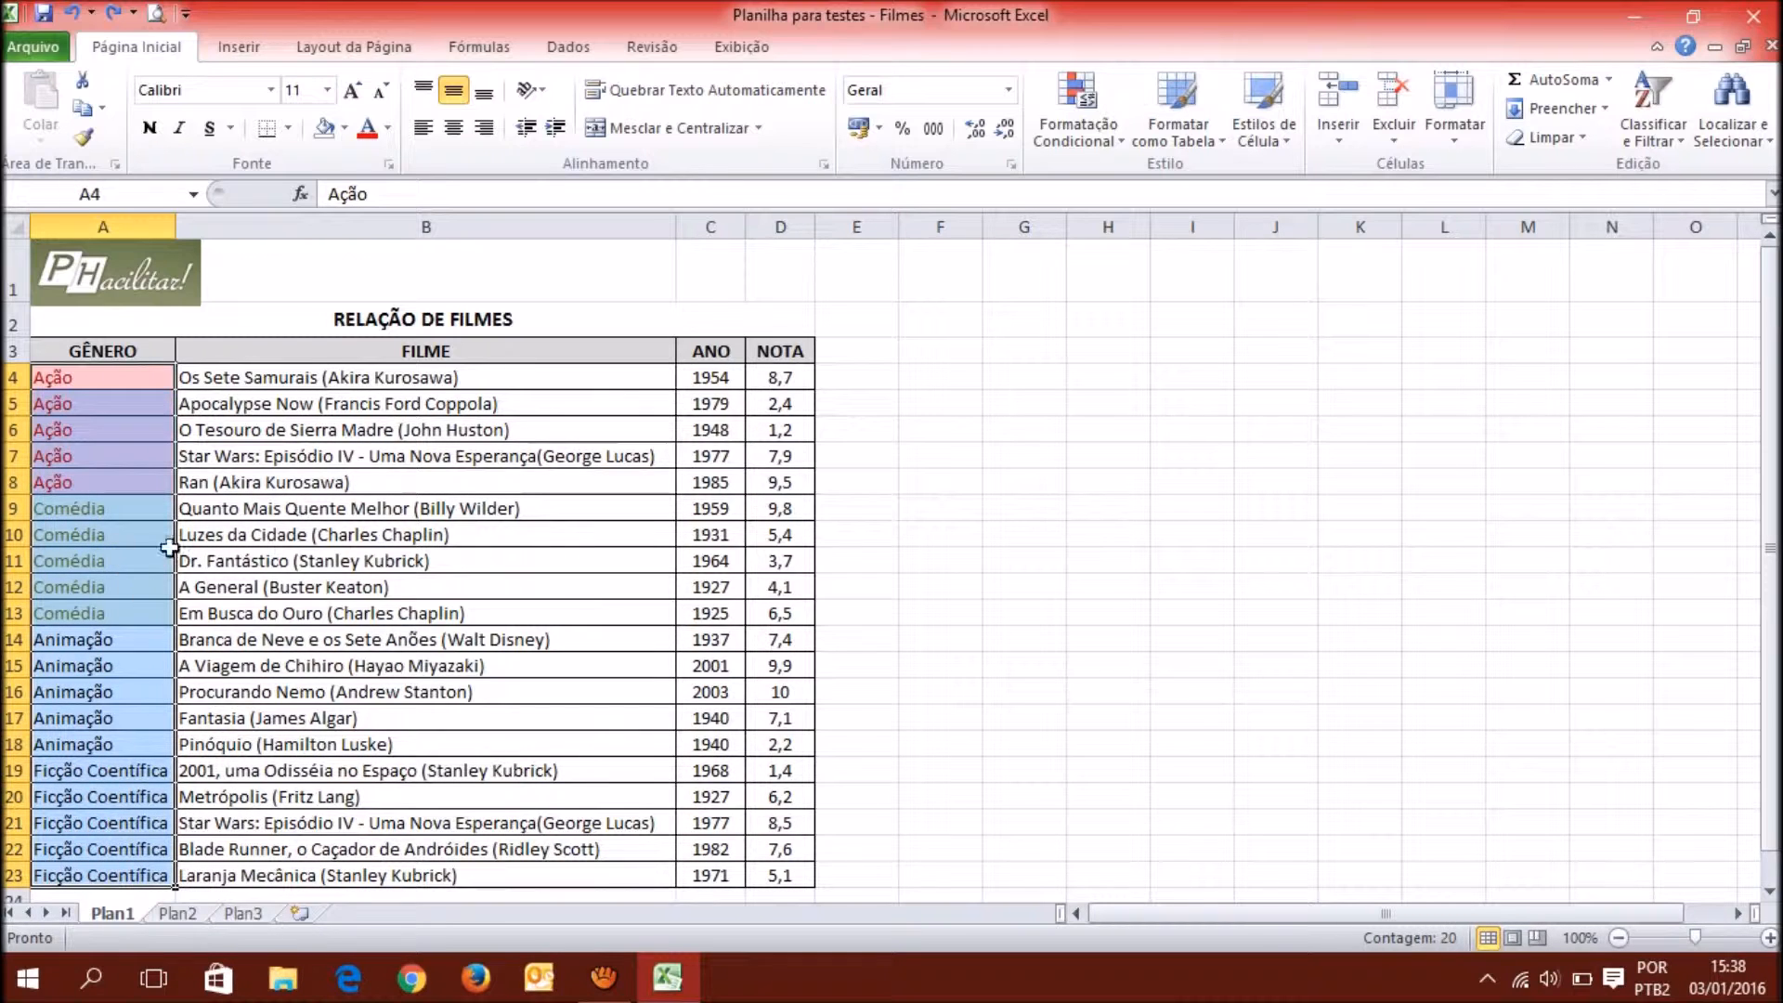
left_click(149, 636)
left_click(126, 509)
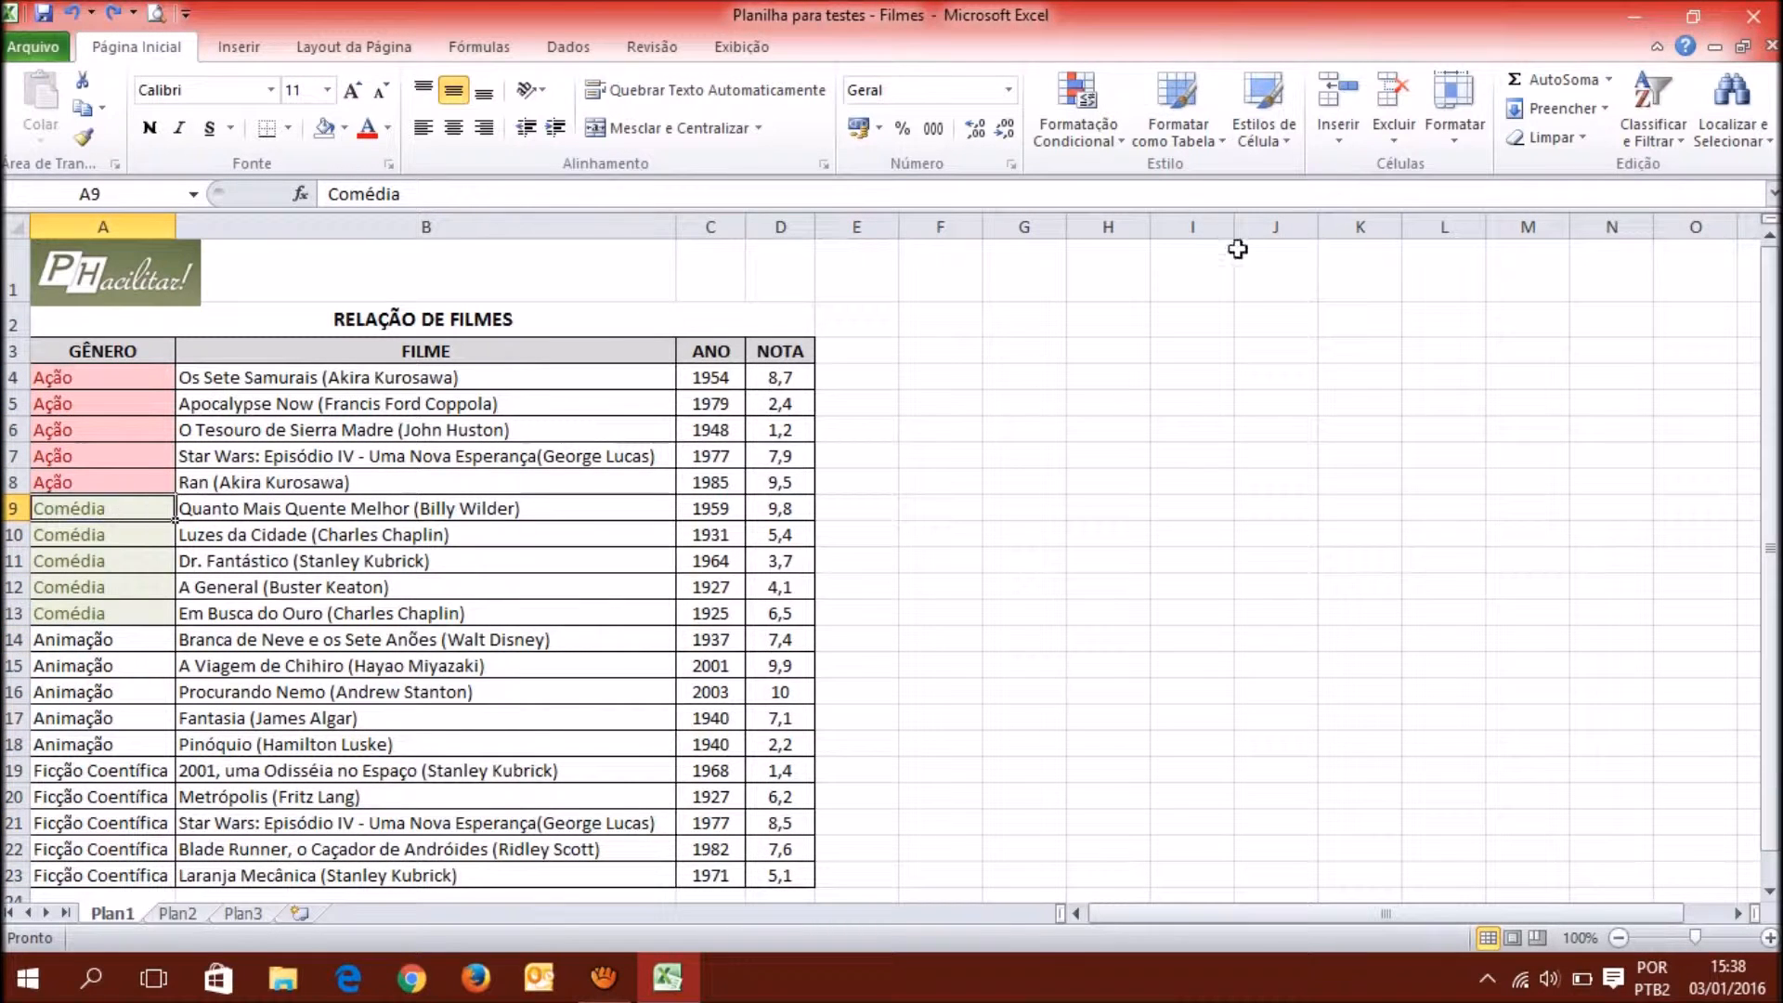
left_click(1108, 134)
mouse_move(1152, 186)
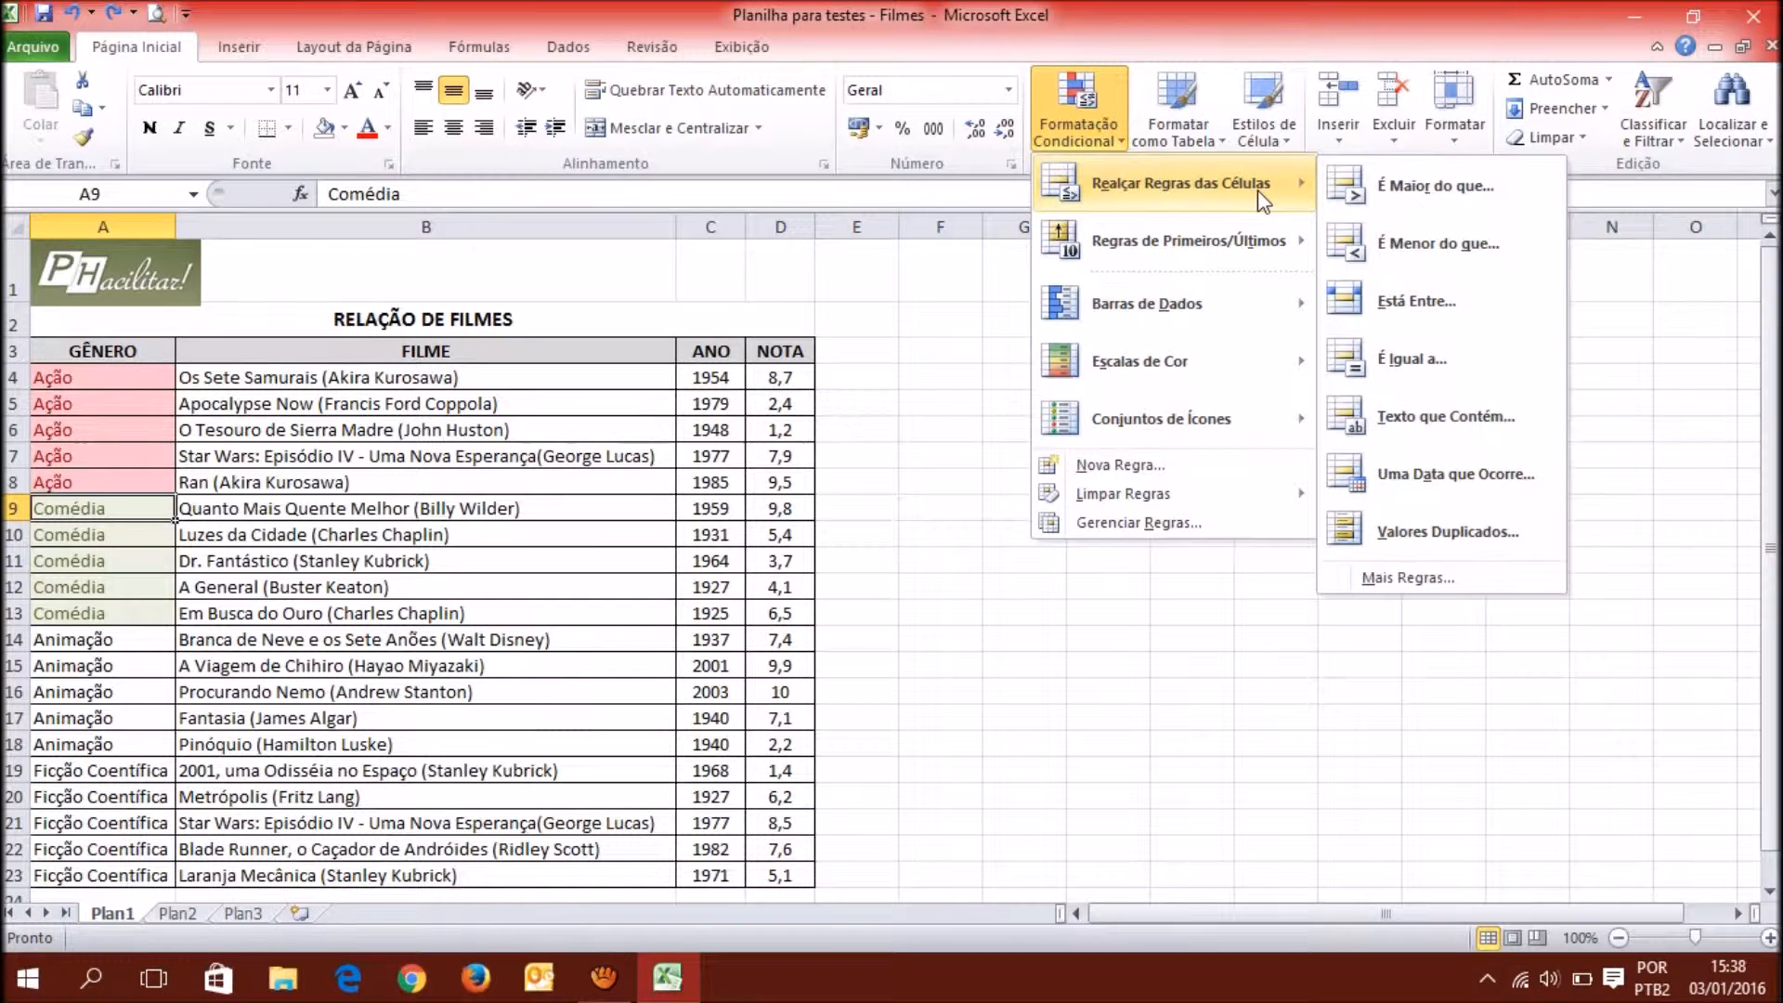
left_click(134, 382)
left_click(139, 376)
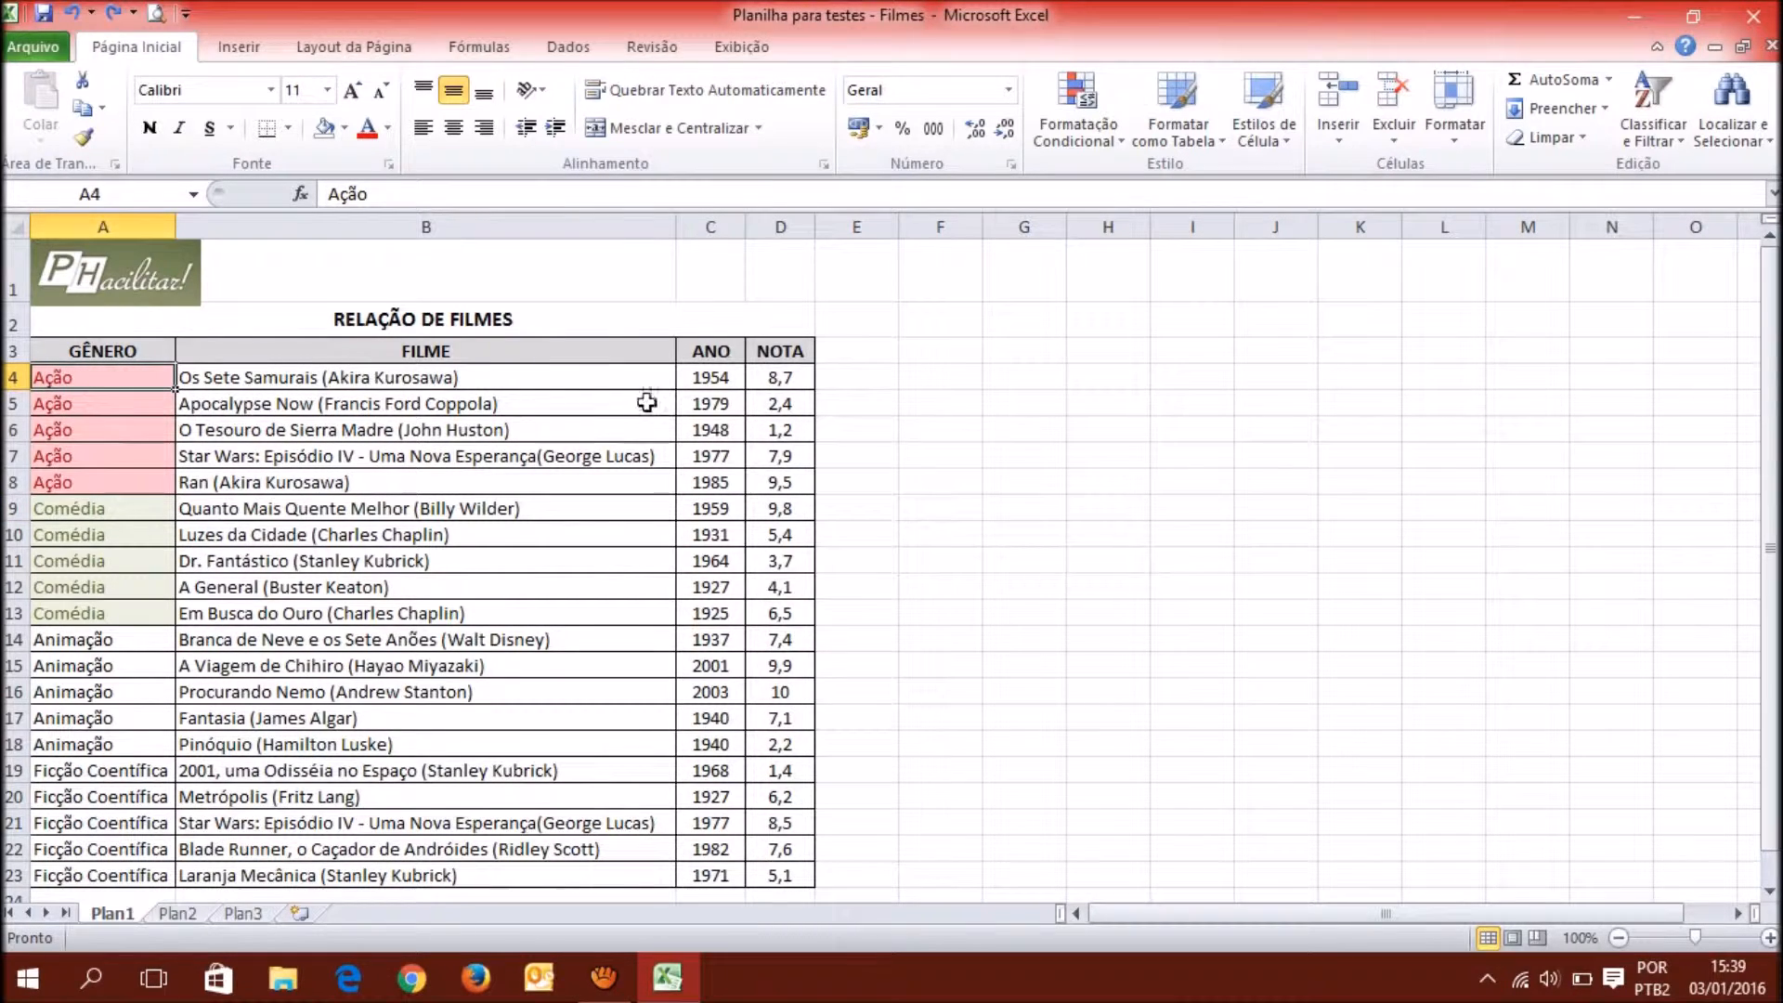
left_click(717, 372)
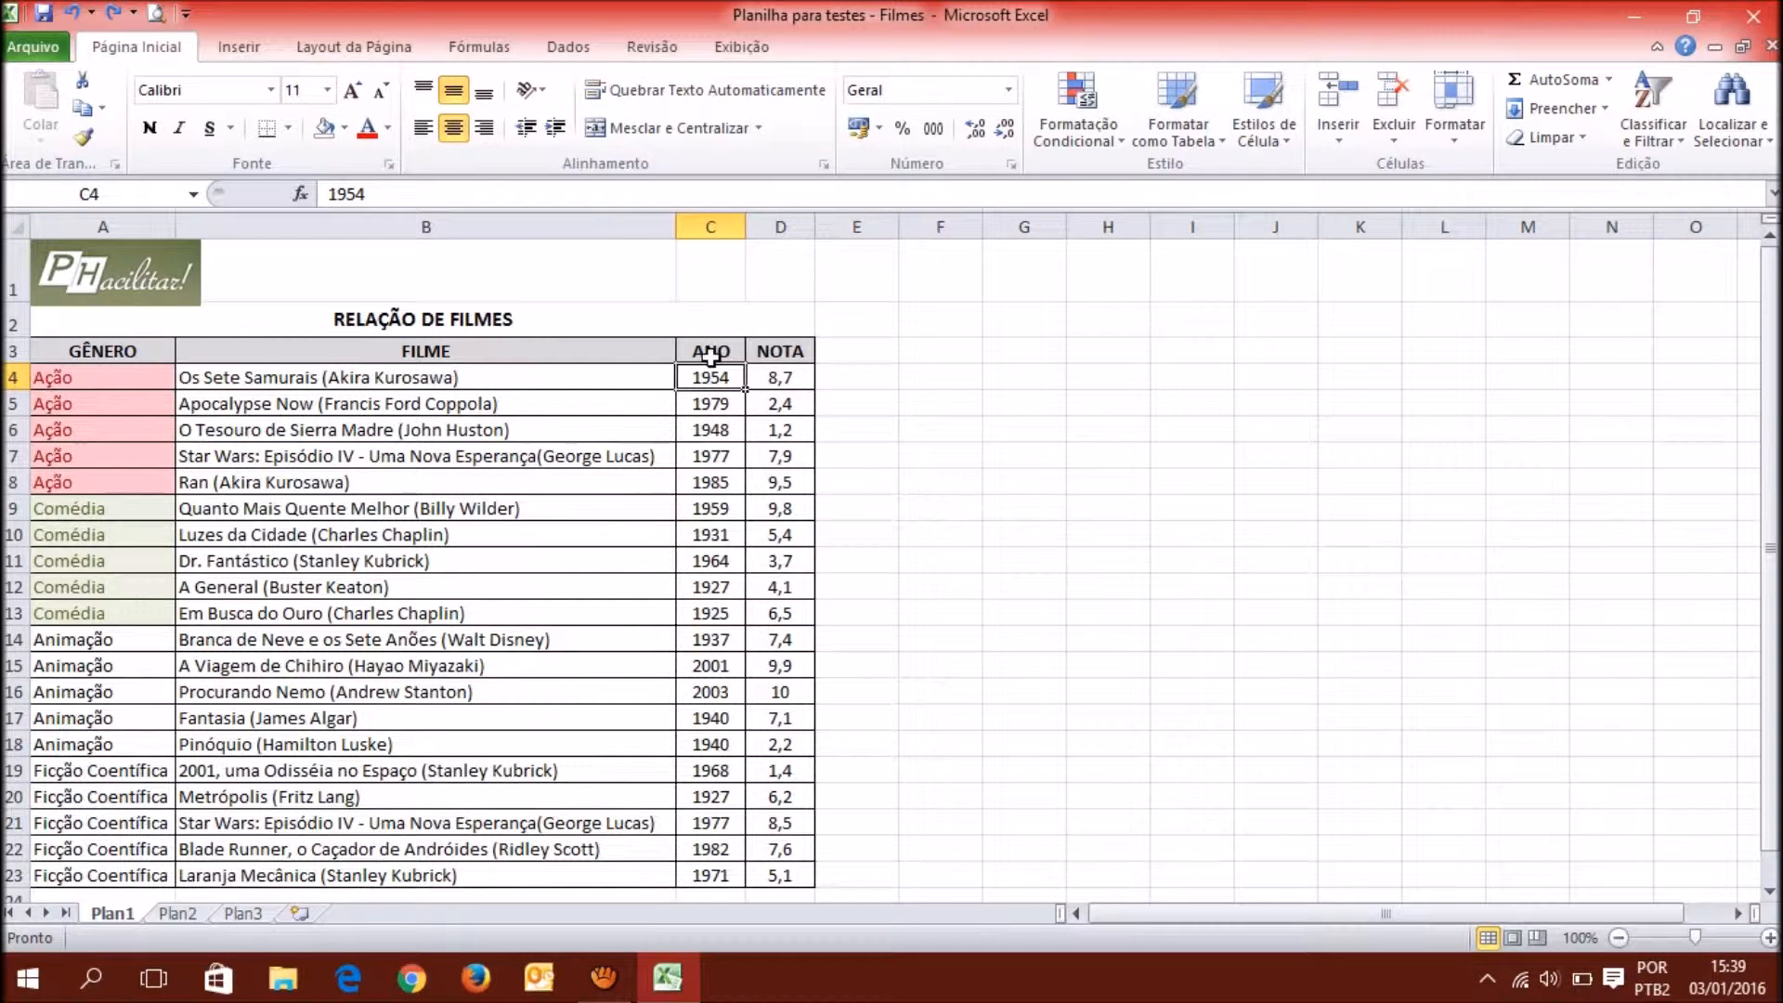
left_click(1068, 134)
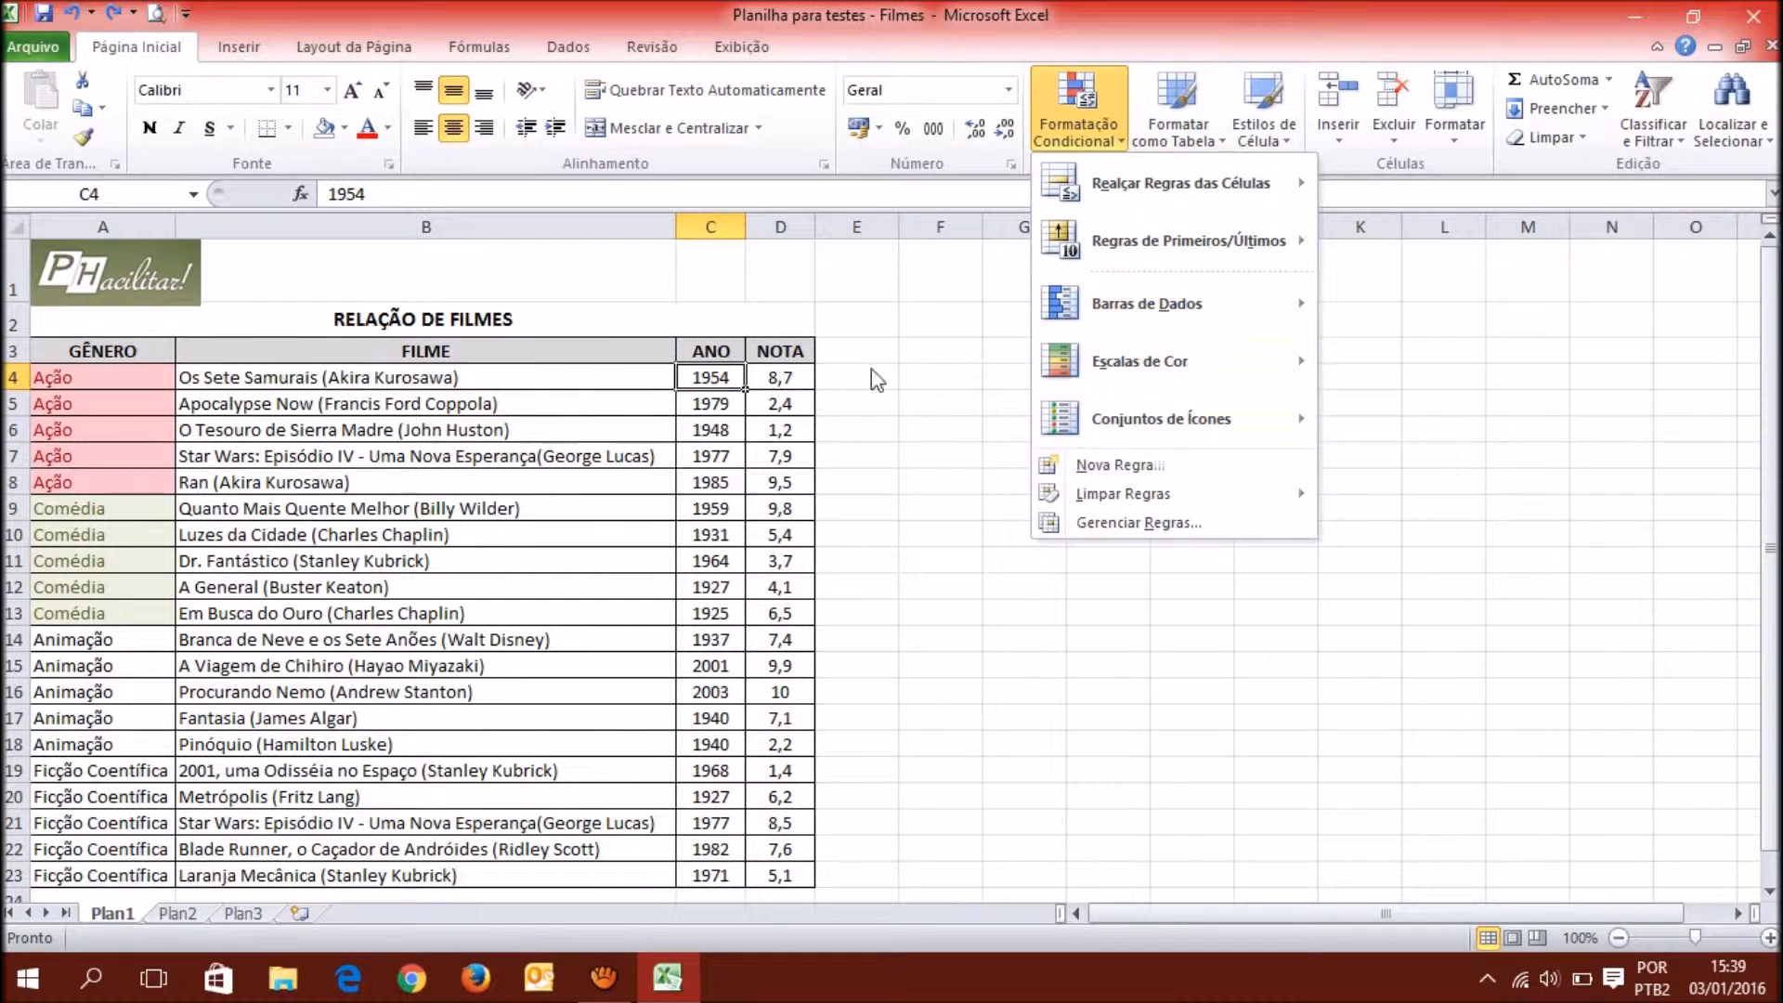
left_click(725, 377)
left_click_drag(729, 388, 710, 872)
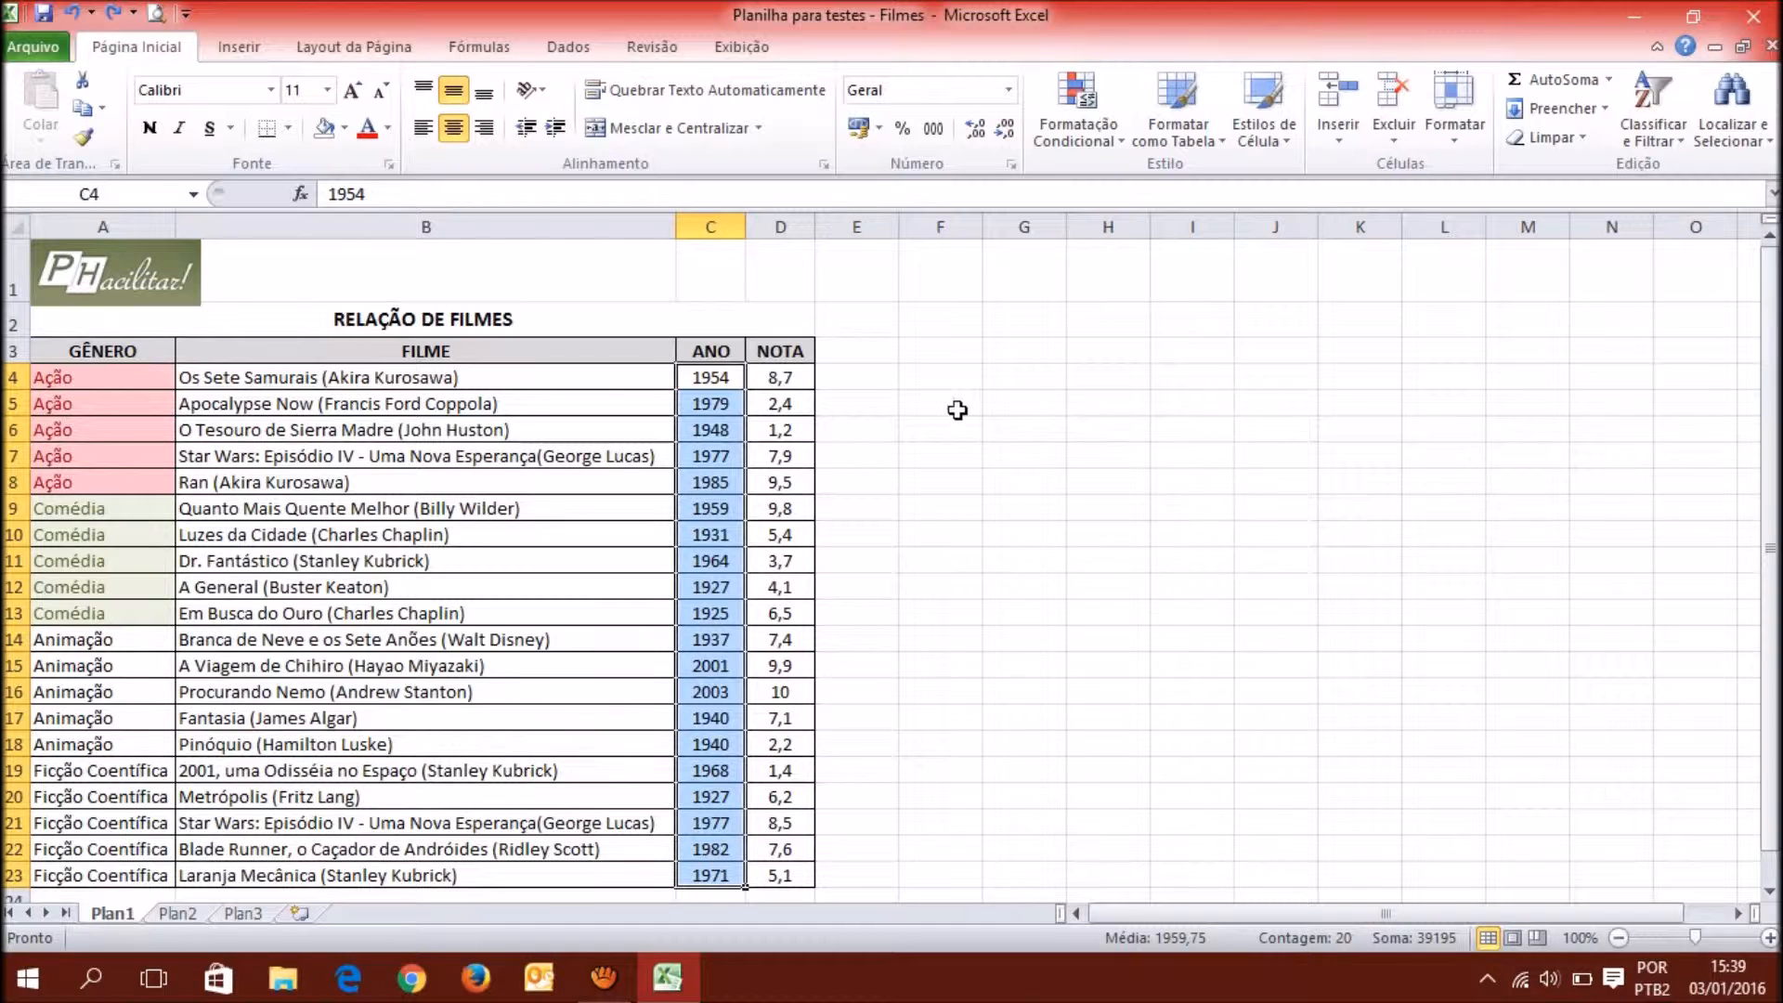
left_click(1103, 137)
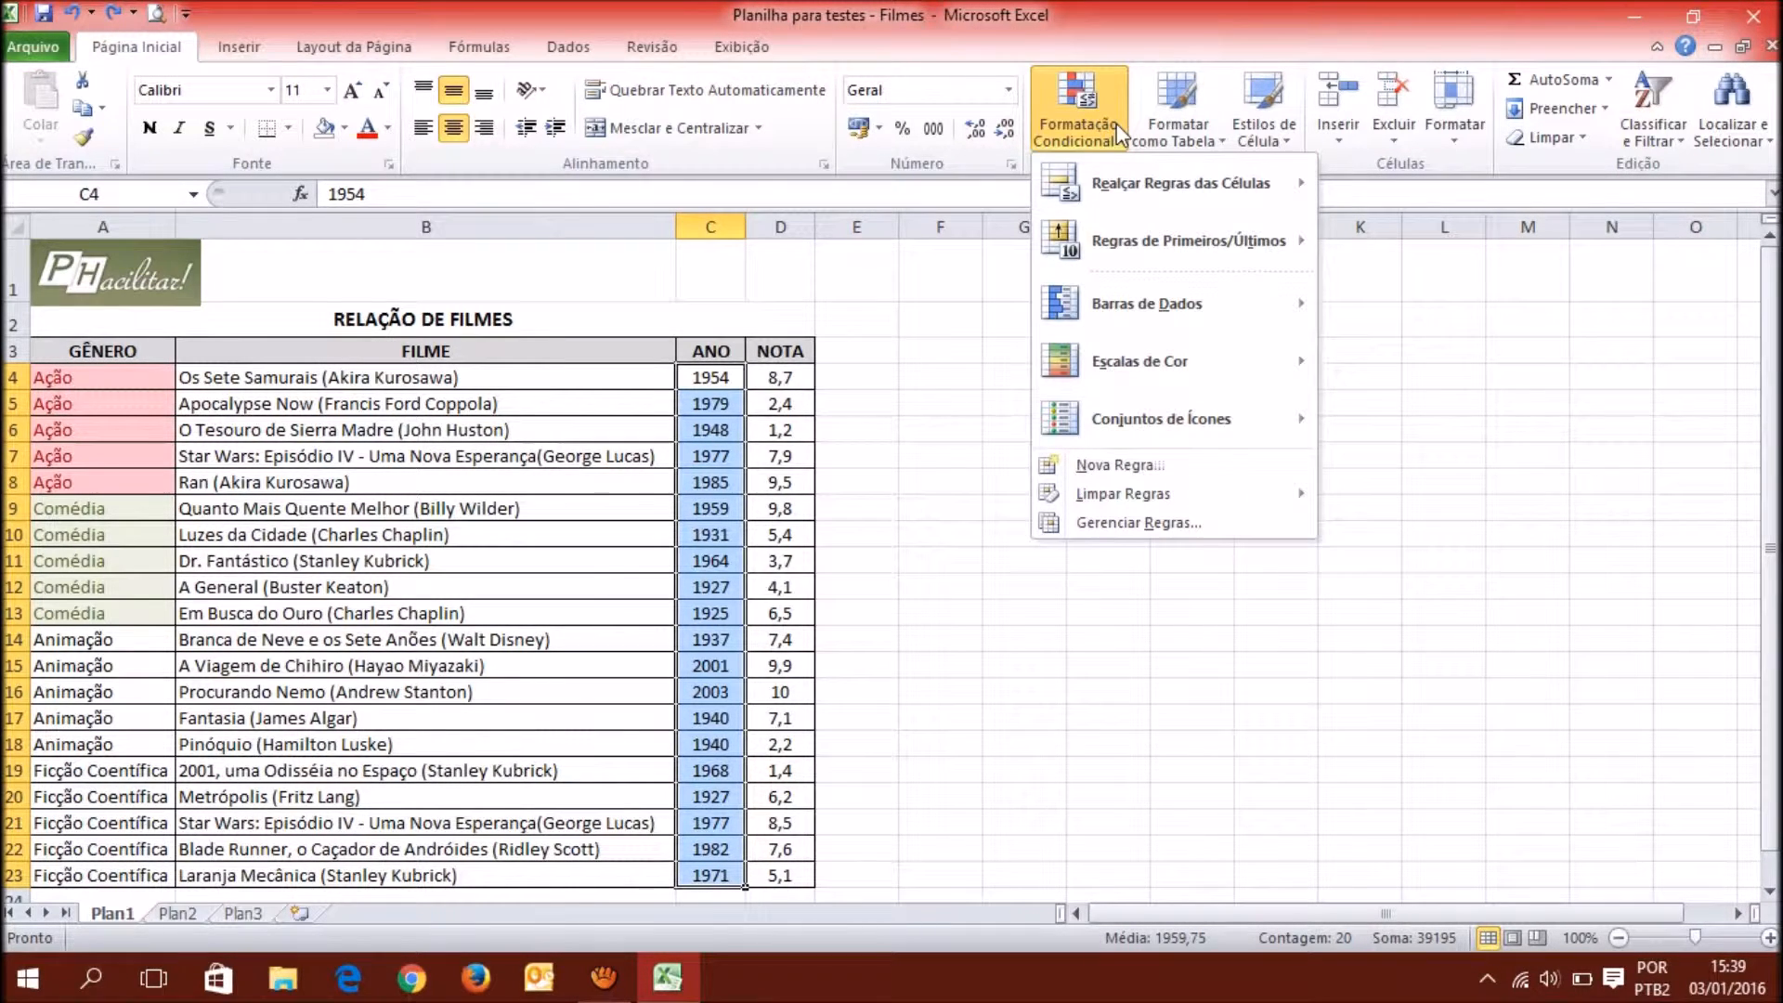
left_click(836, 370)
Apply the three-flags icon set to the ANO values in C4:C23 and widen column C to fit the icons.
left_click_drag(710, 377, 730, 874)
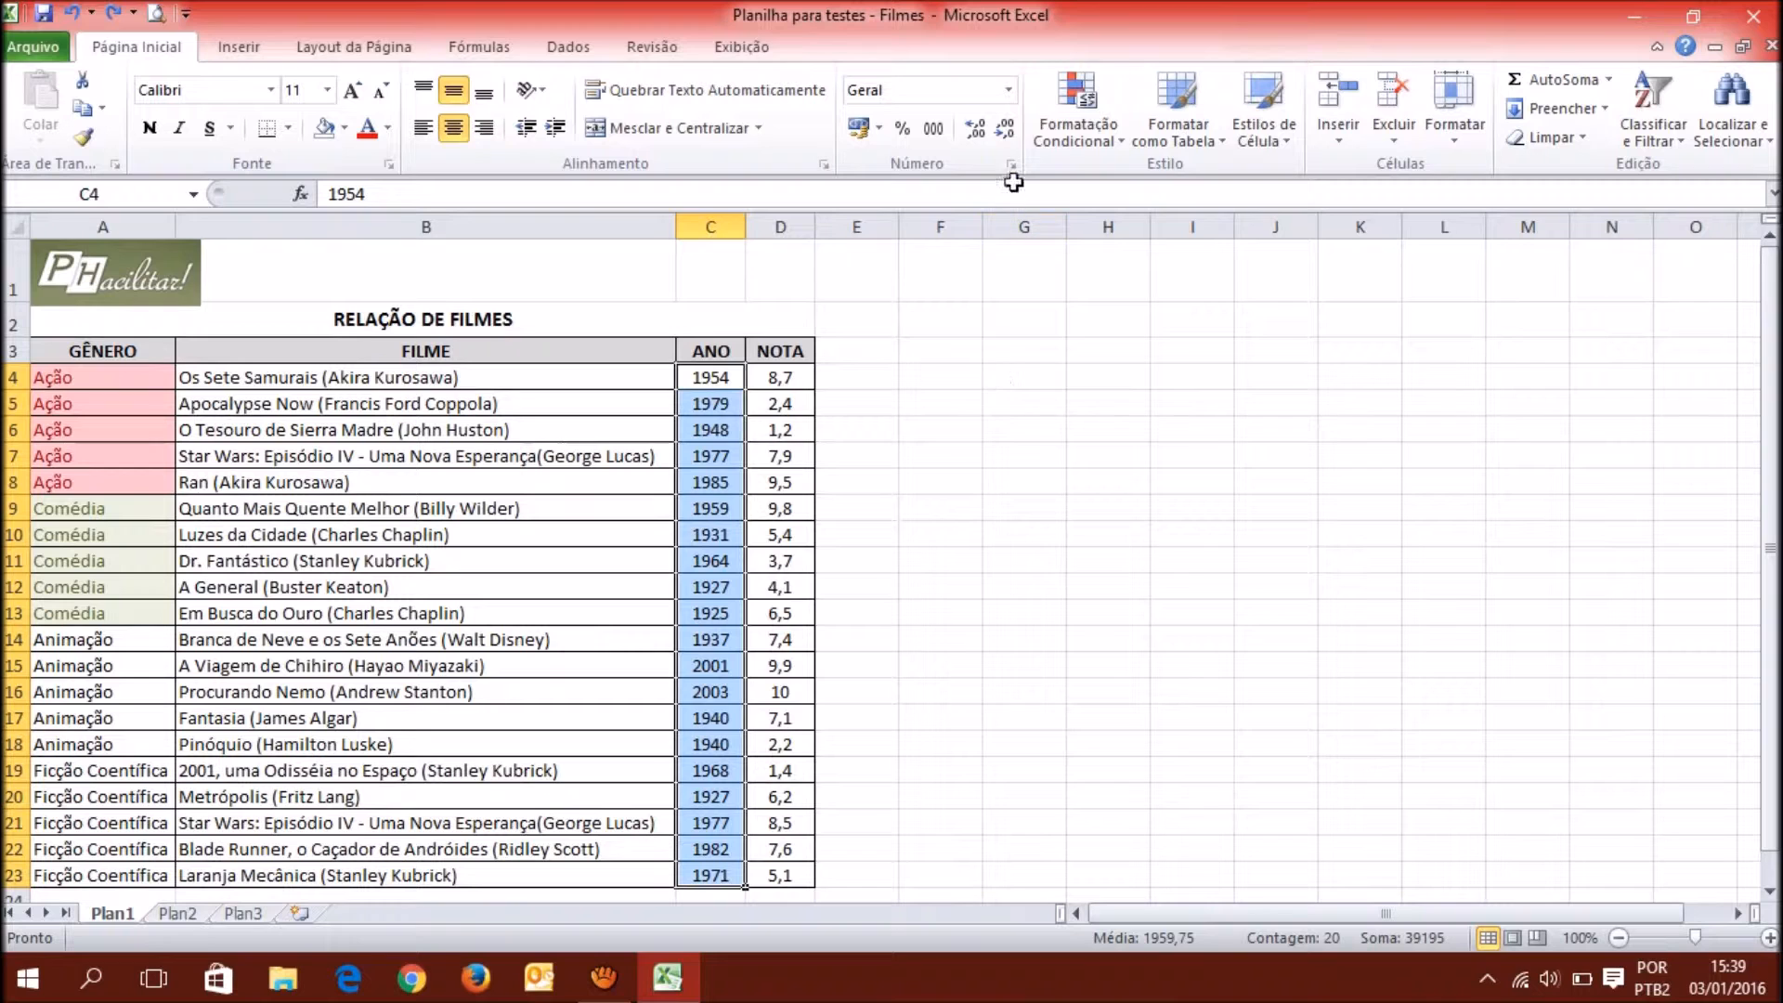
left_click(1079, 120)
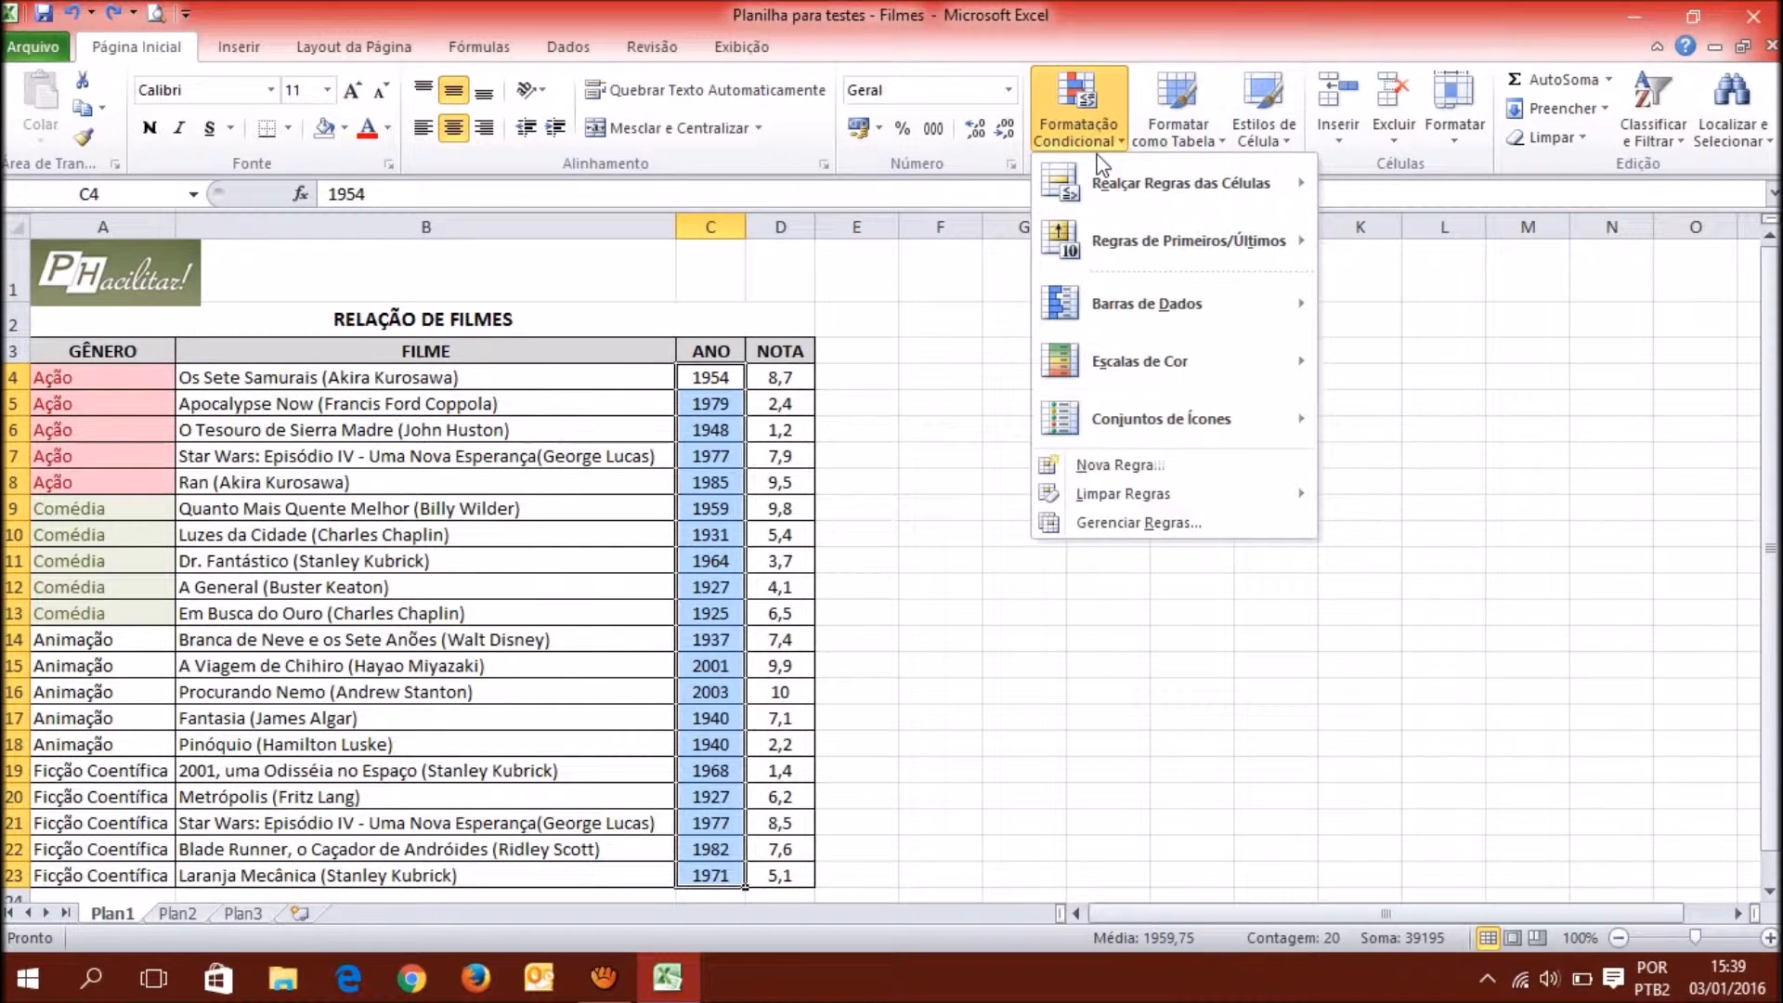
mouse_move(1204, 429)
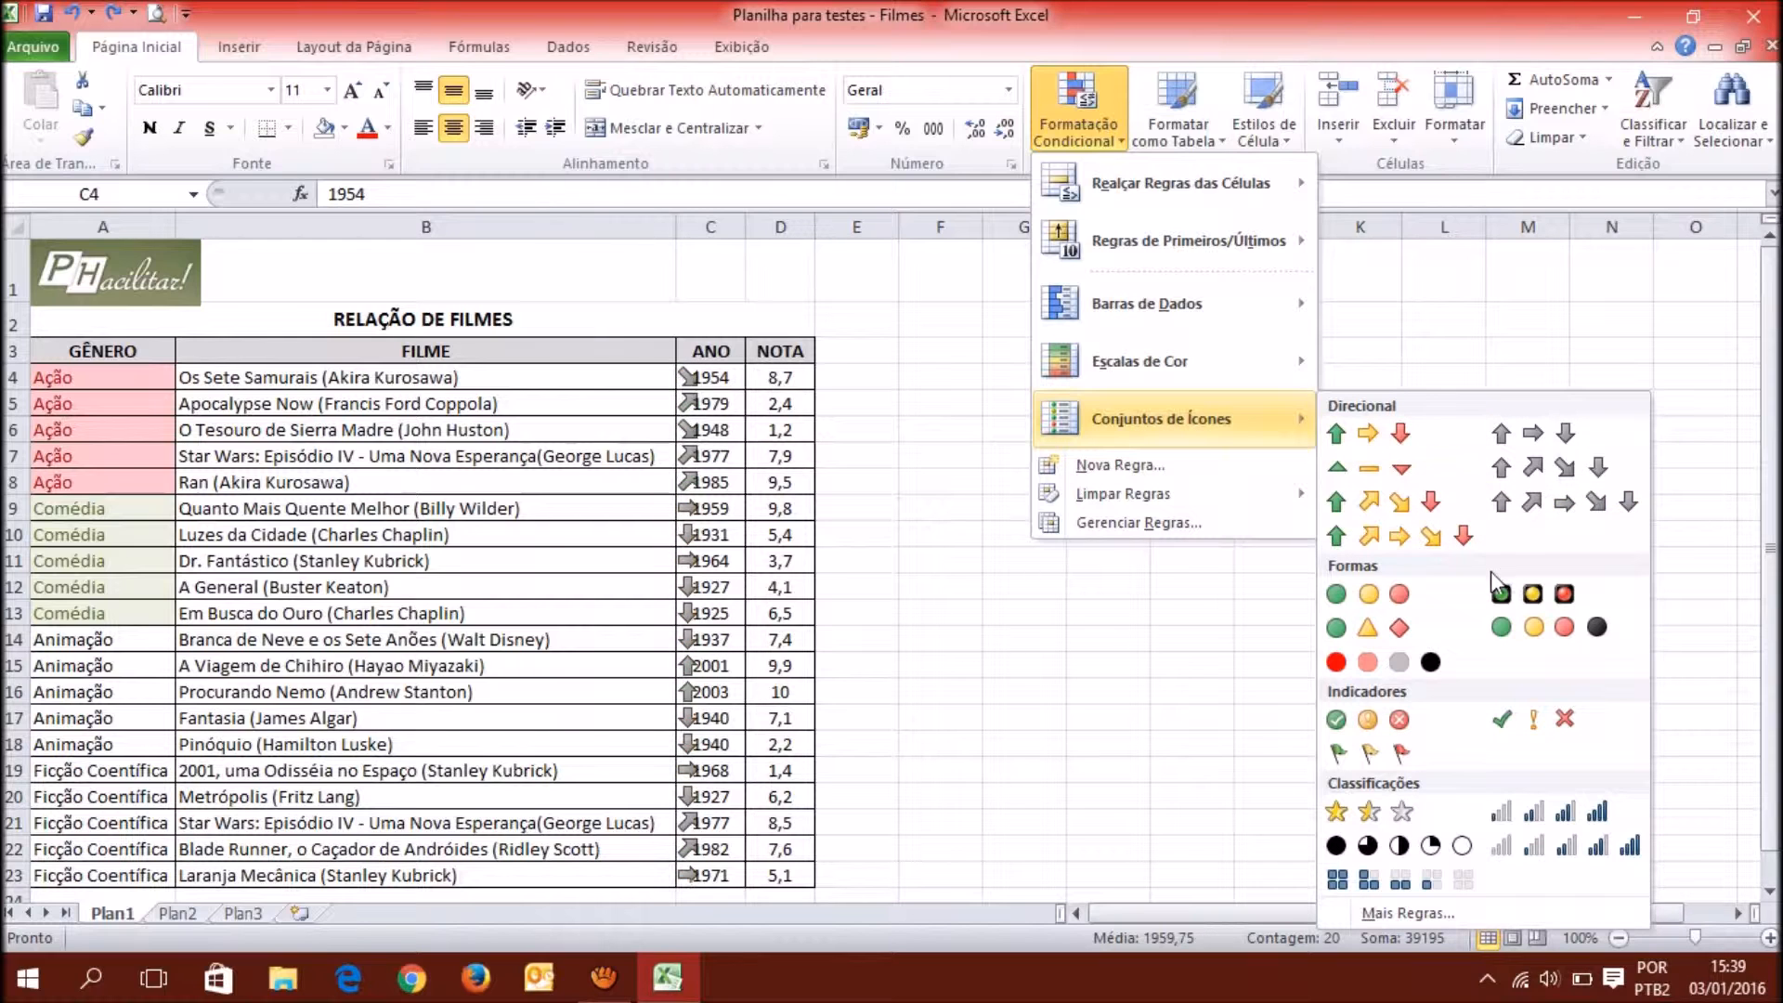
left_click(1384, 766)
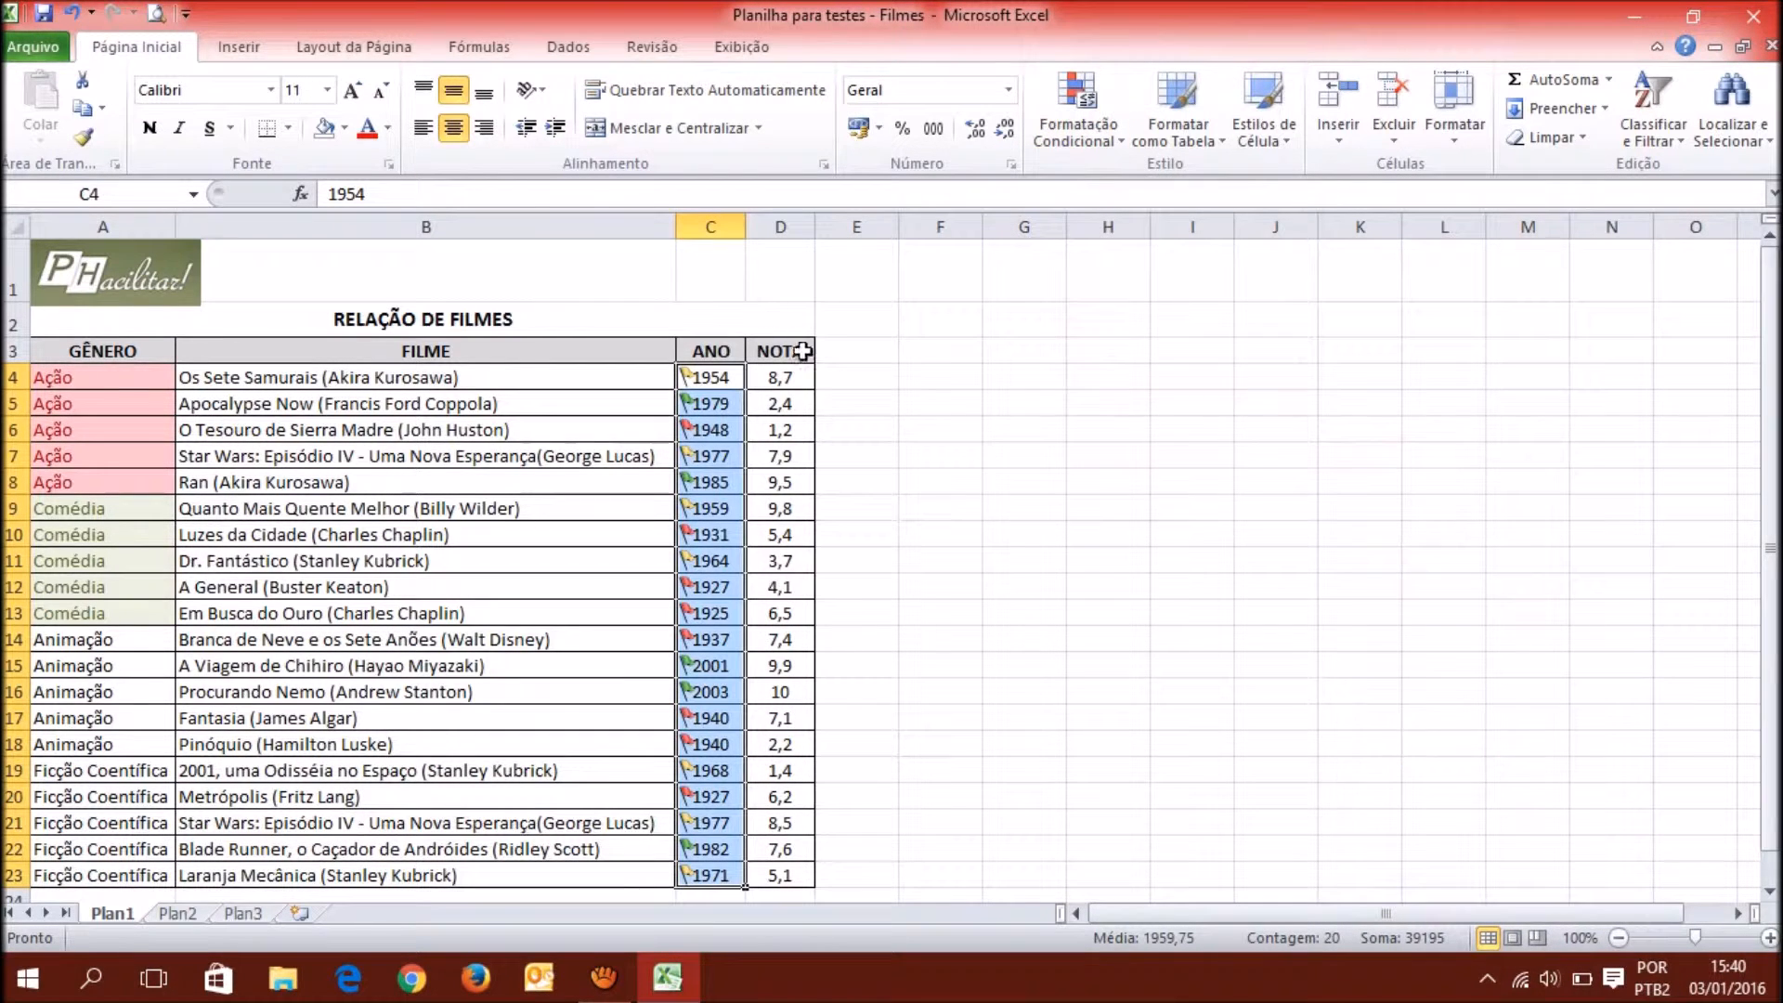
left_click_drag(747, 227, 780, 224)
left_click(887, 455)
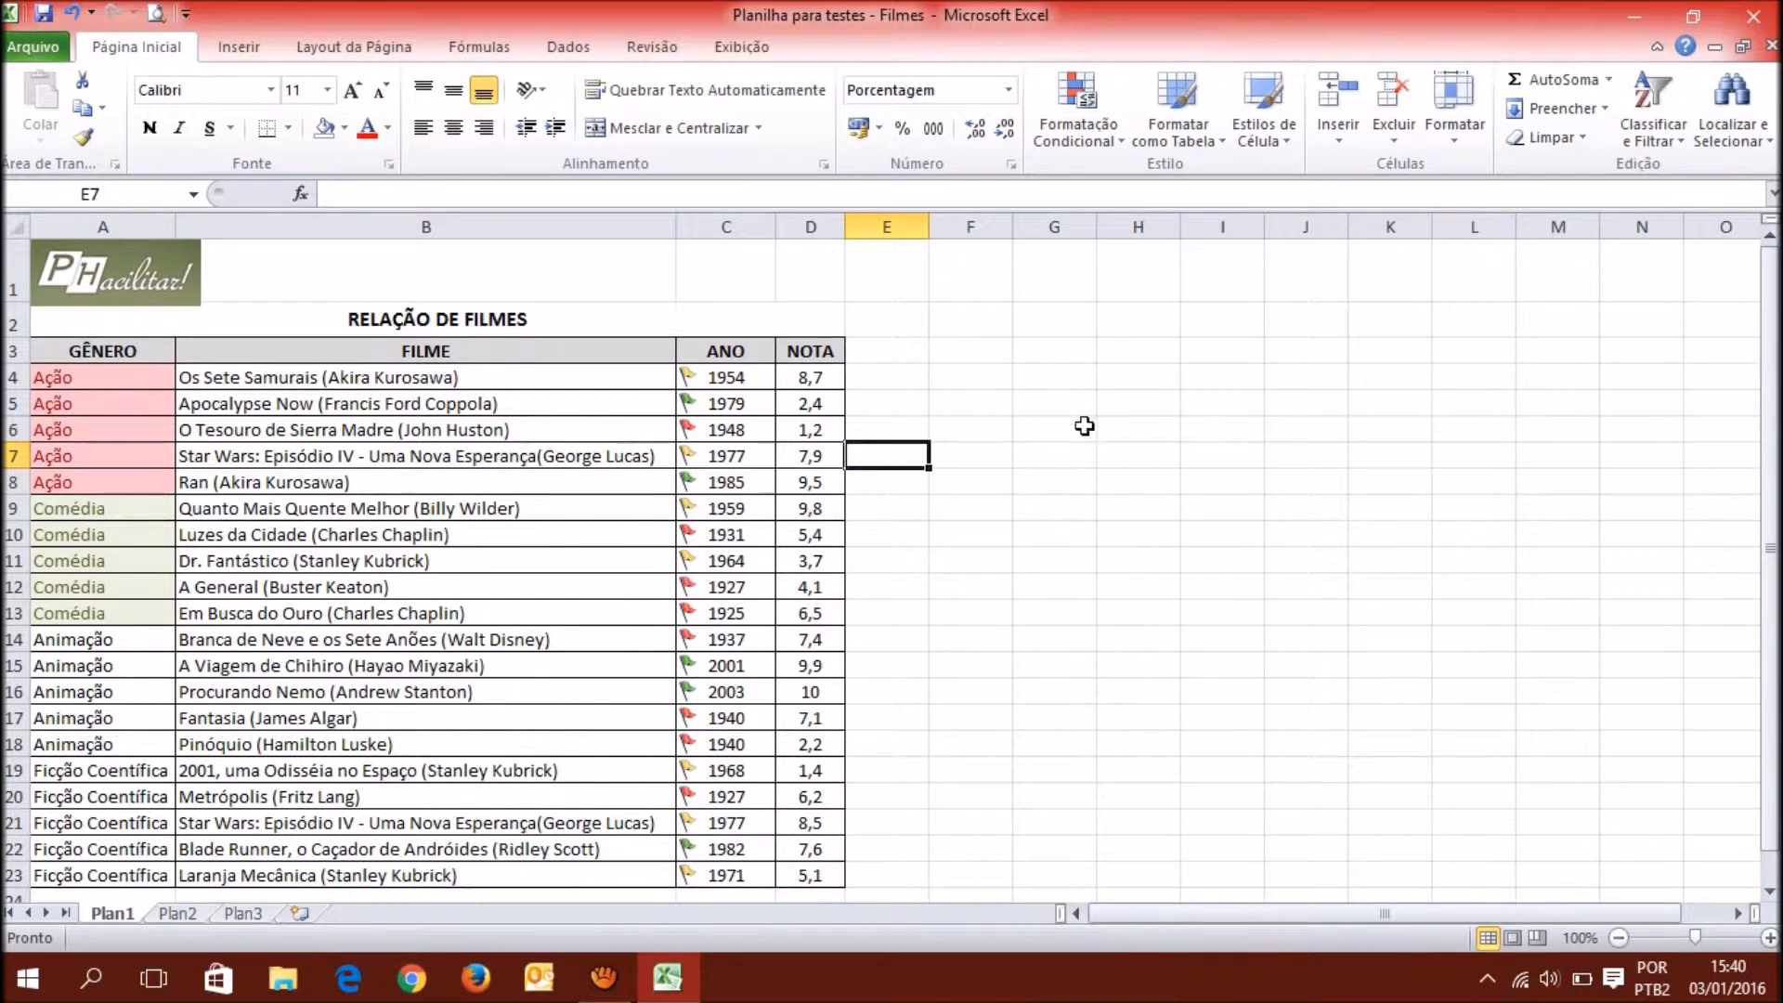
Edit the icon set rule on C4:C23 to use the three-circle red, yellow and green icon style, and apply it.
left_click(758, 383)
left_click_drag(759, 384, 746, 873)
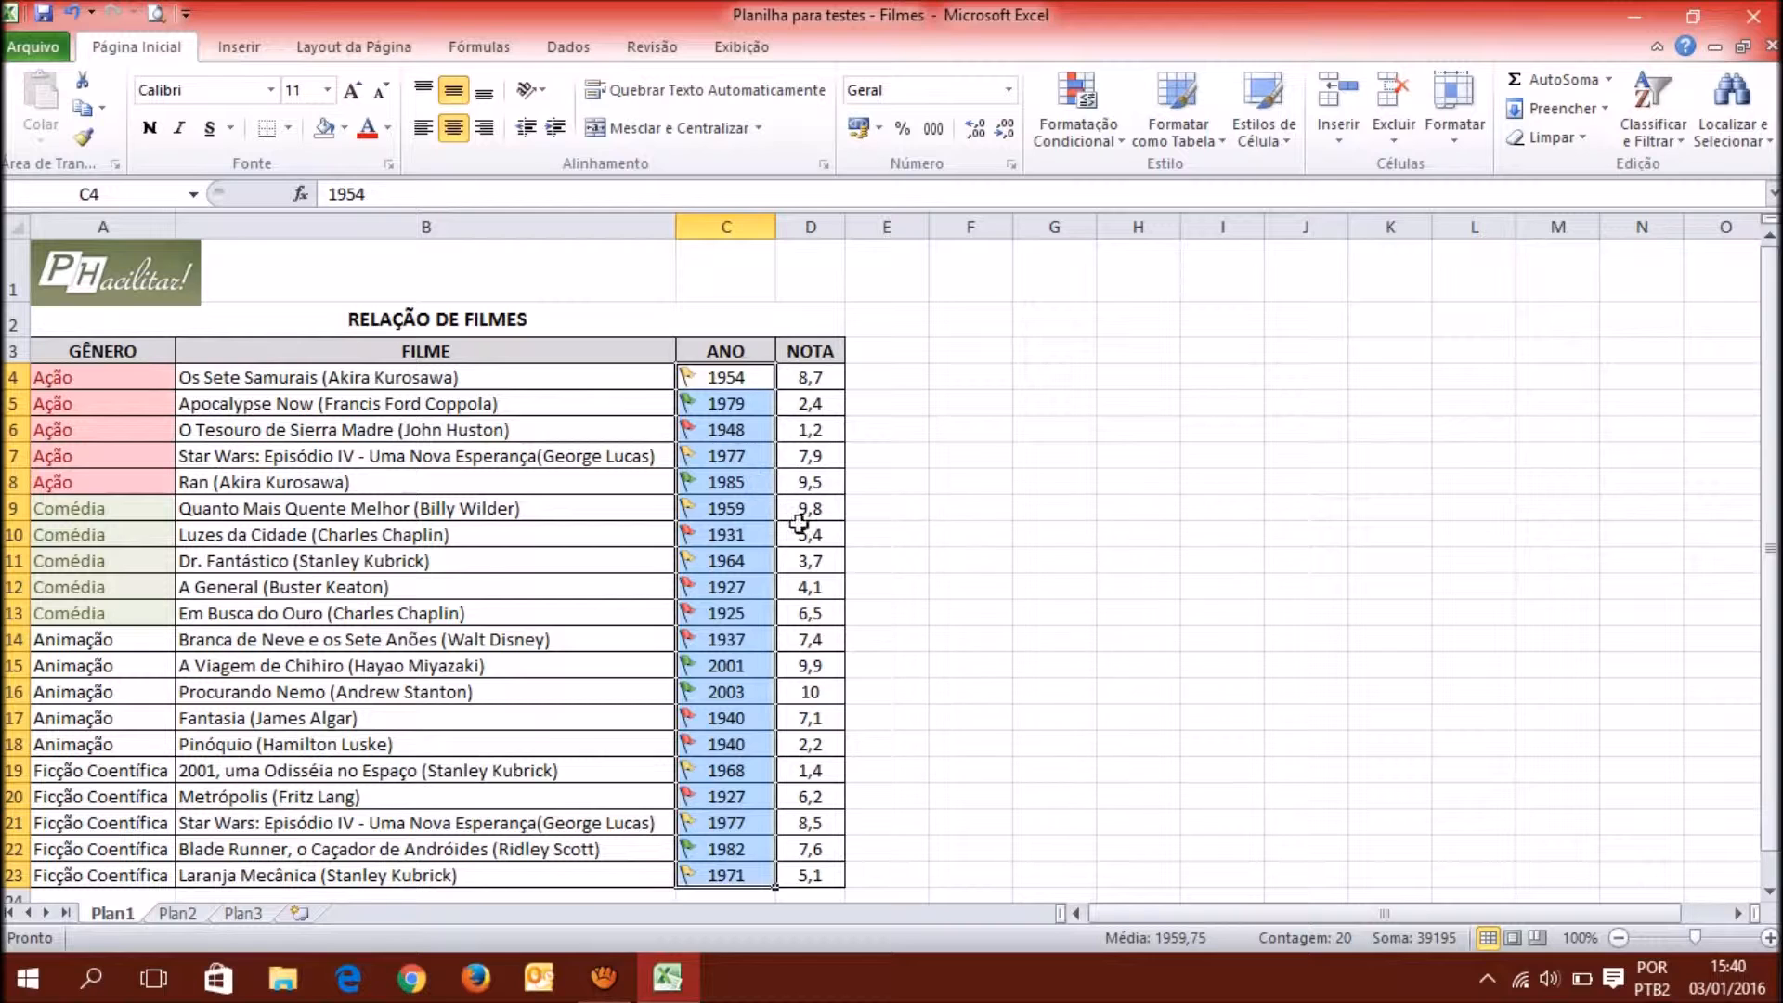
left_click(1054, 481)
left_click_drag(734, 378, 750, 879)
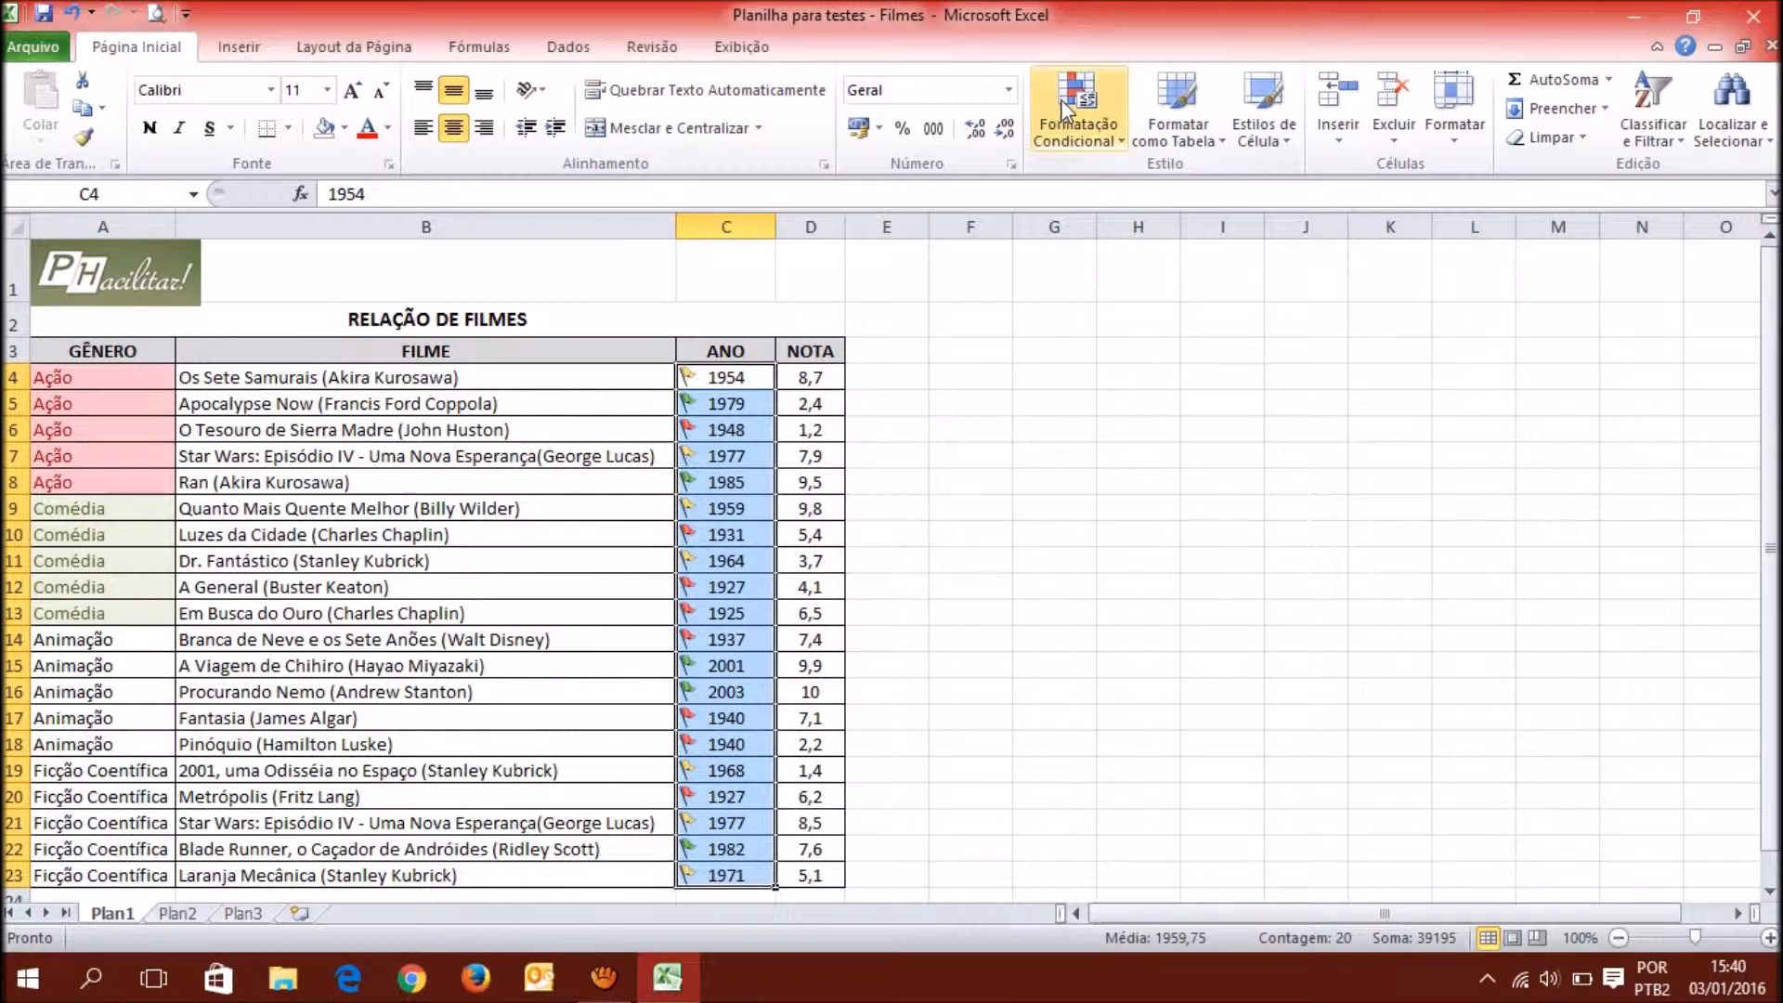
left_click(1103, 134)
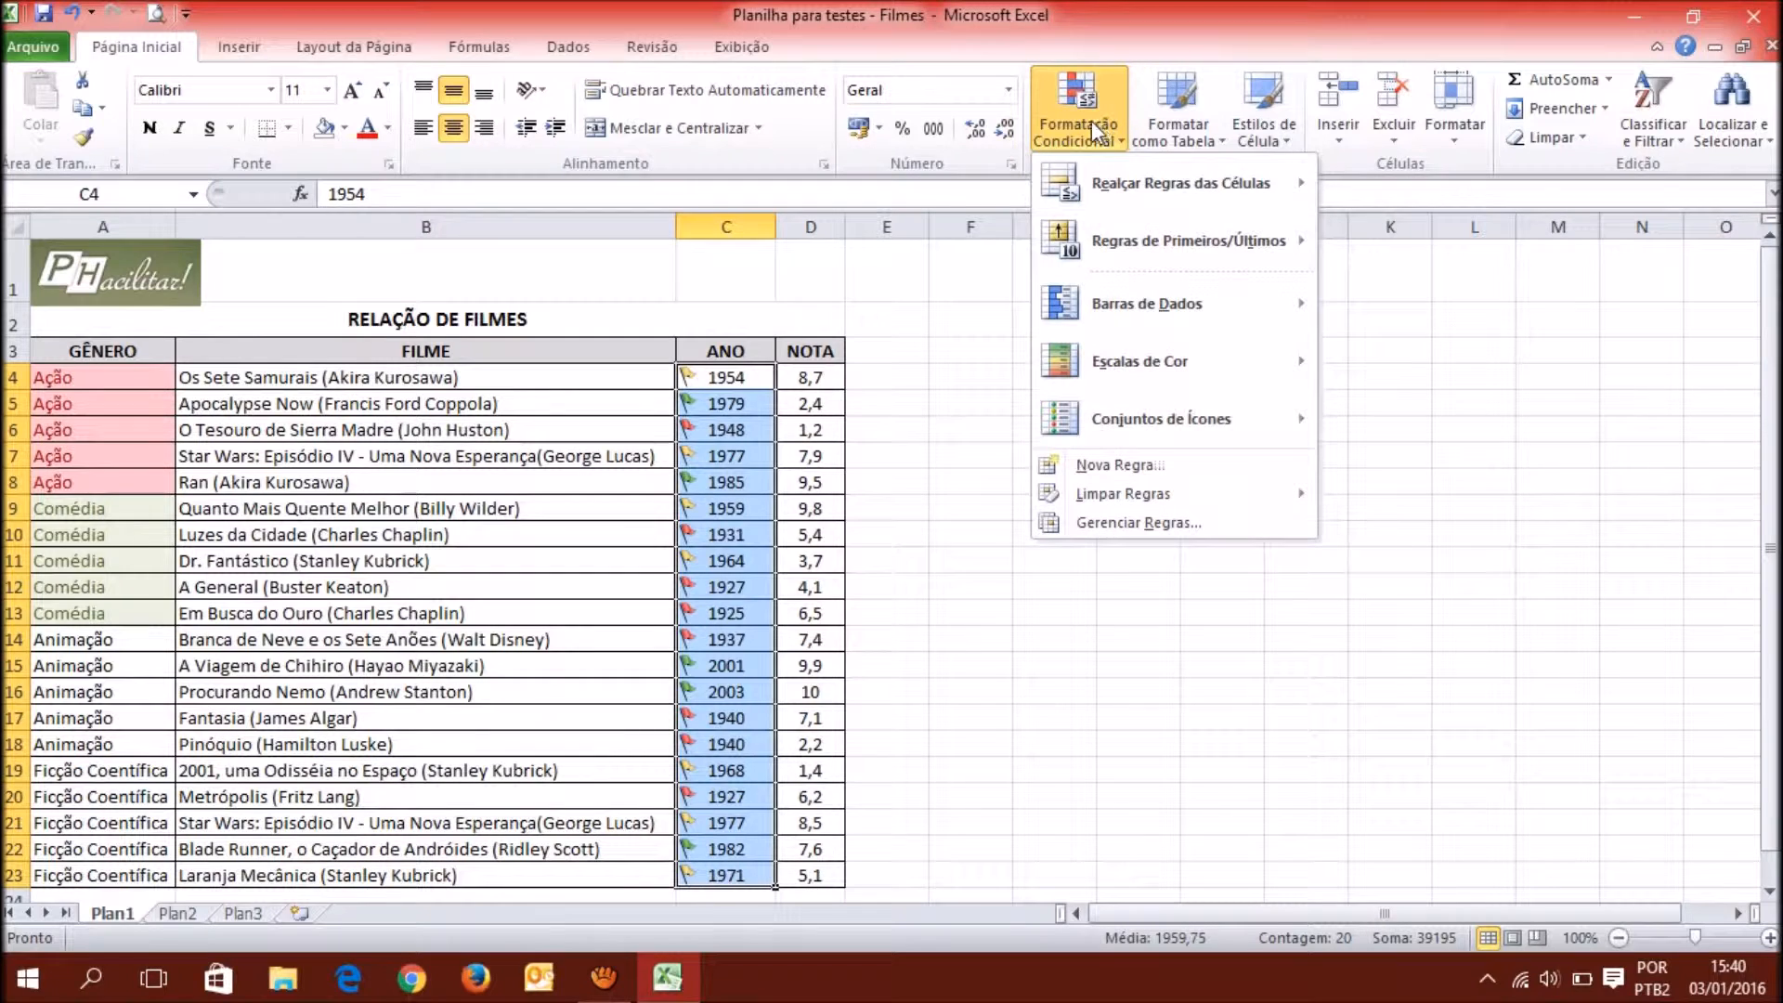
left_click(1172, 521)
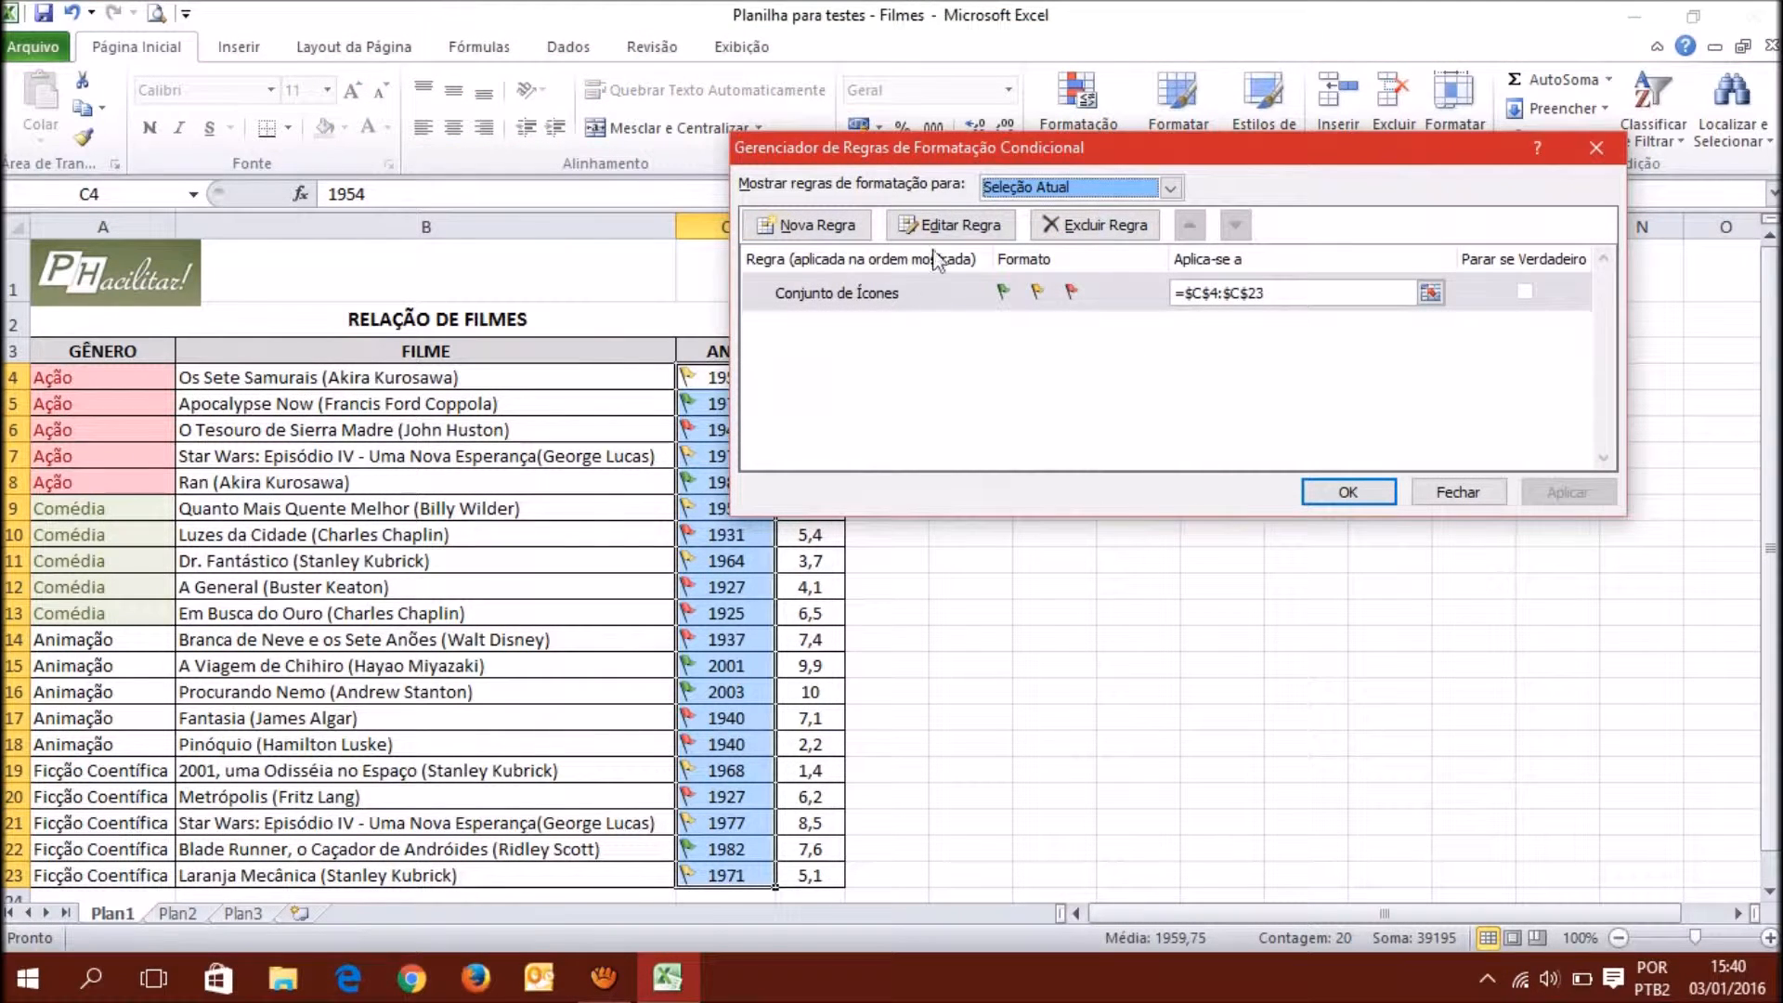
left_click_drag(938, 152, 1077, 151)
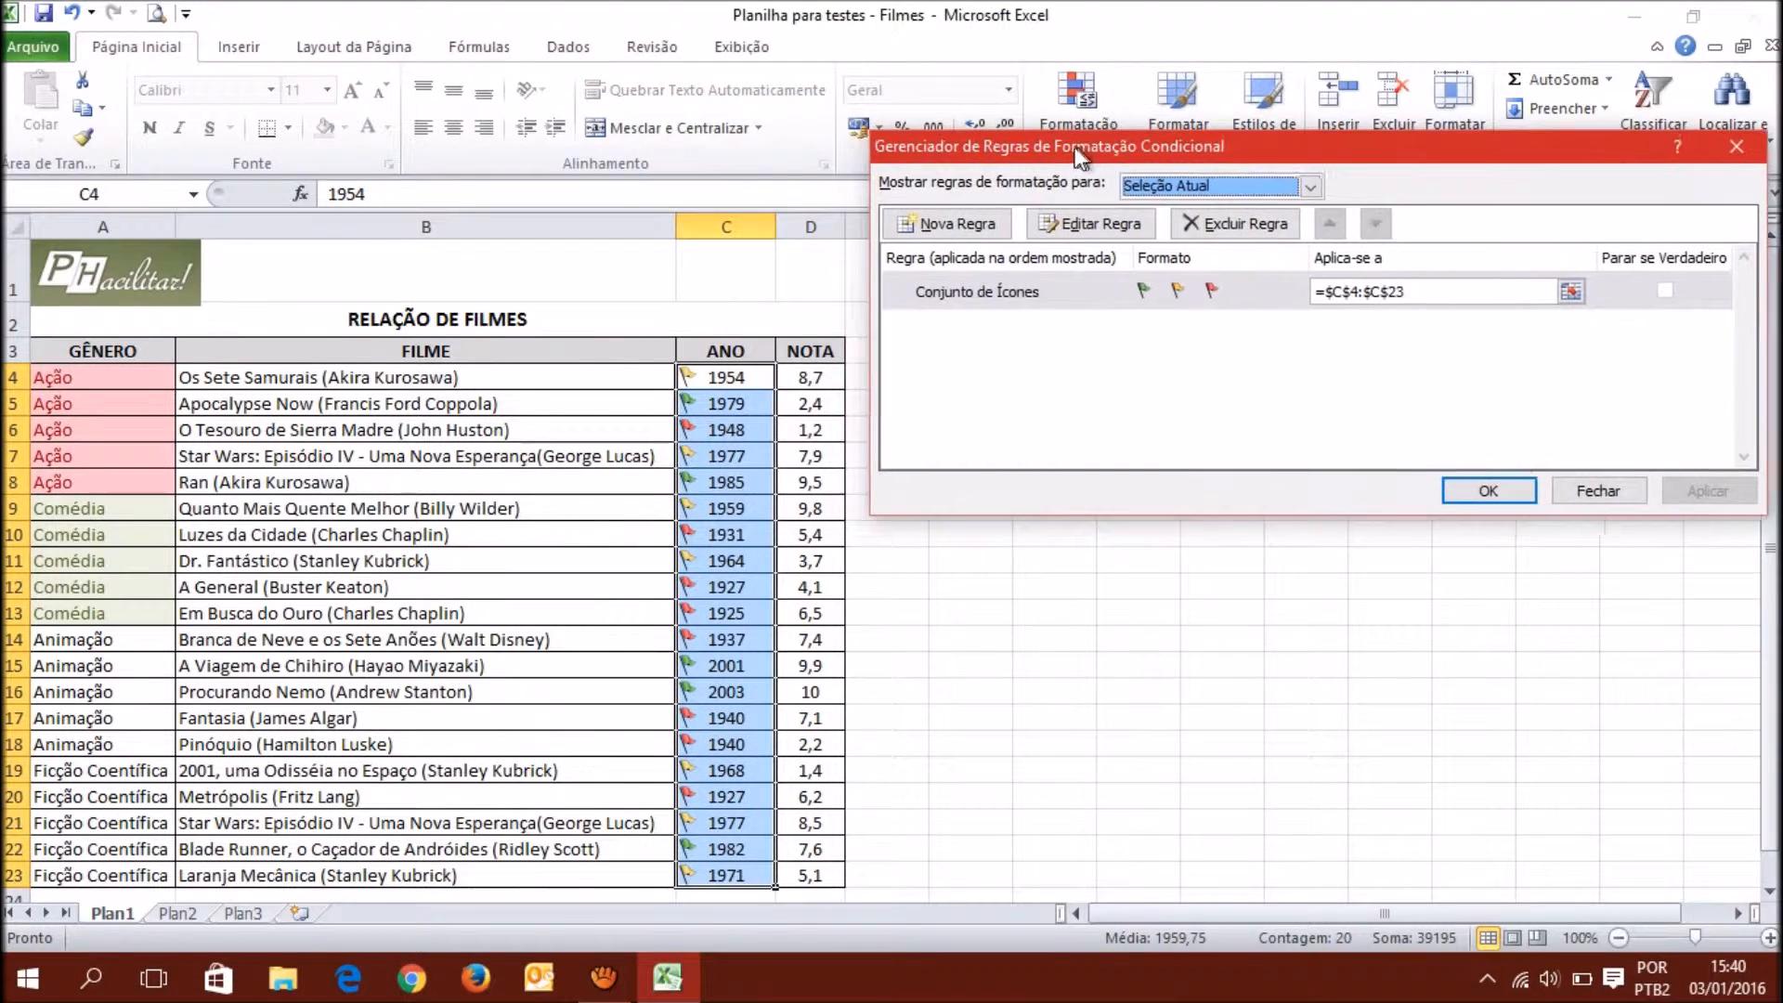
left_click(1063, 289)
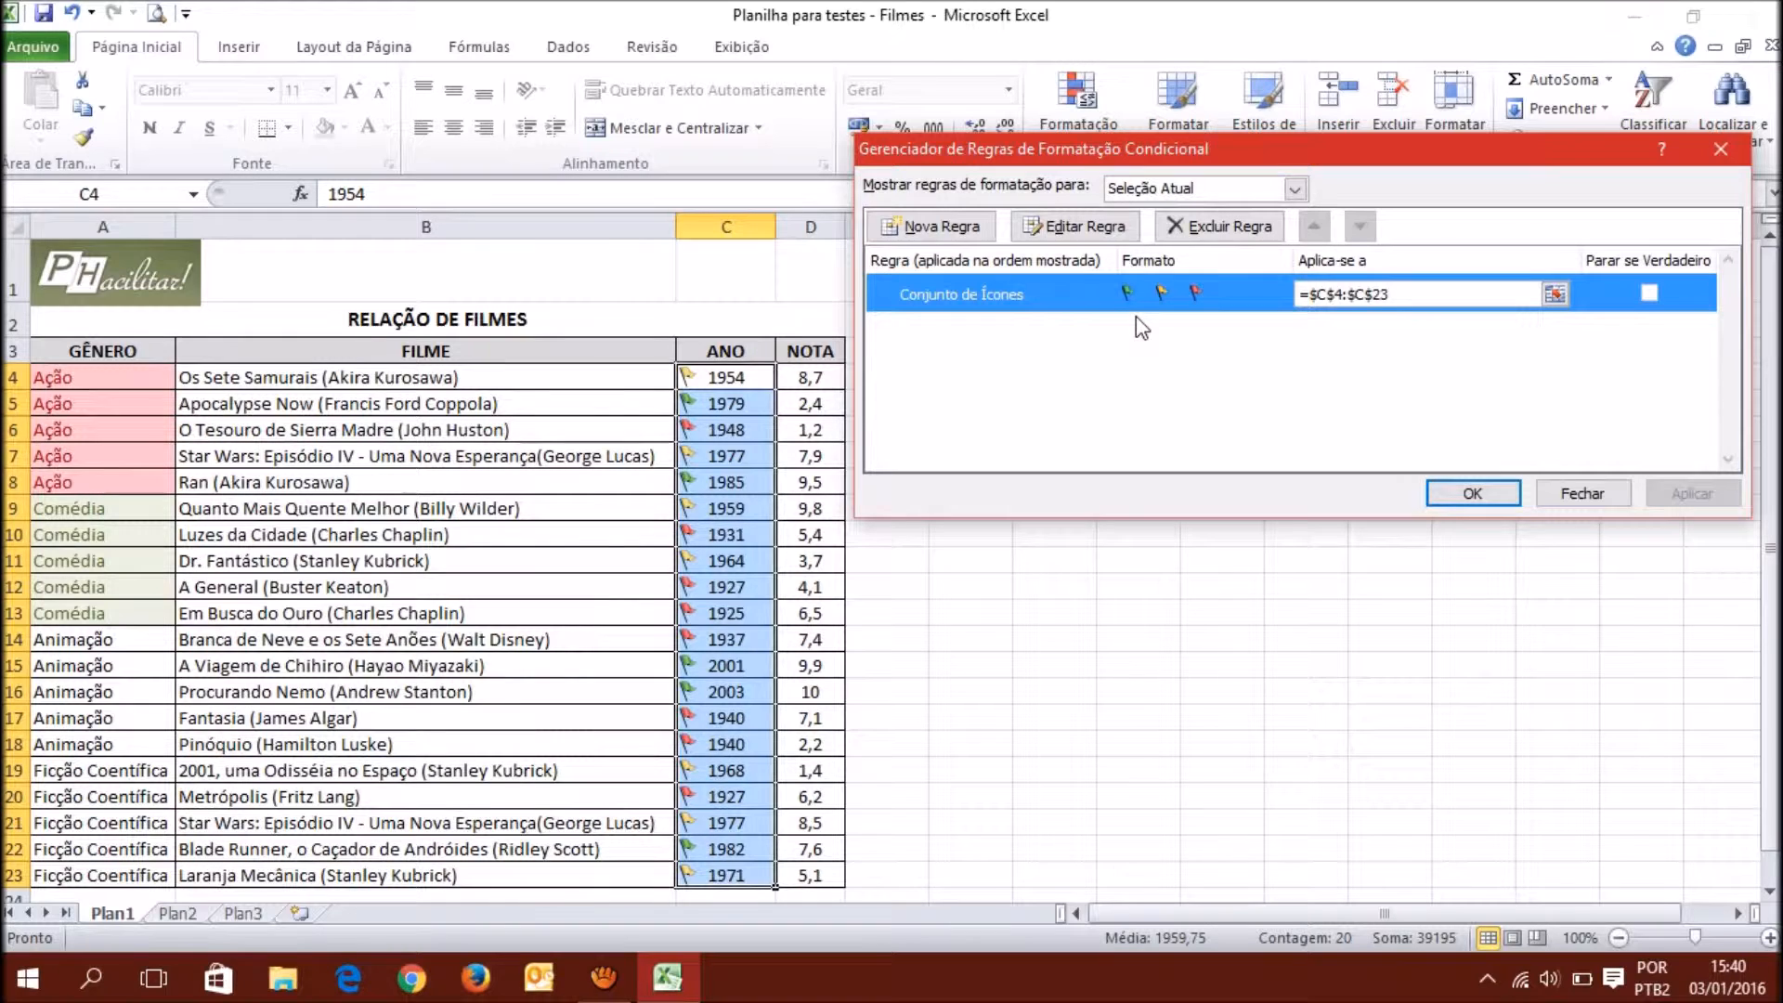
left_click(1093, 238)
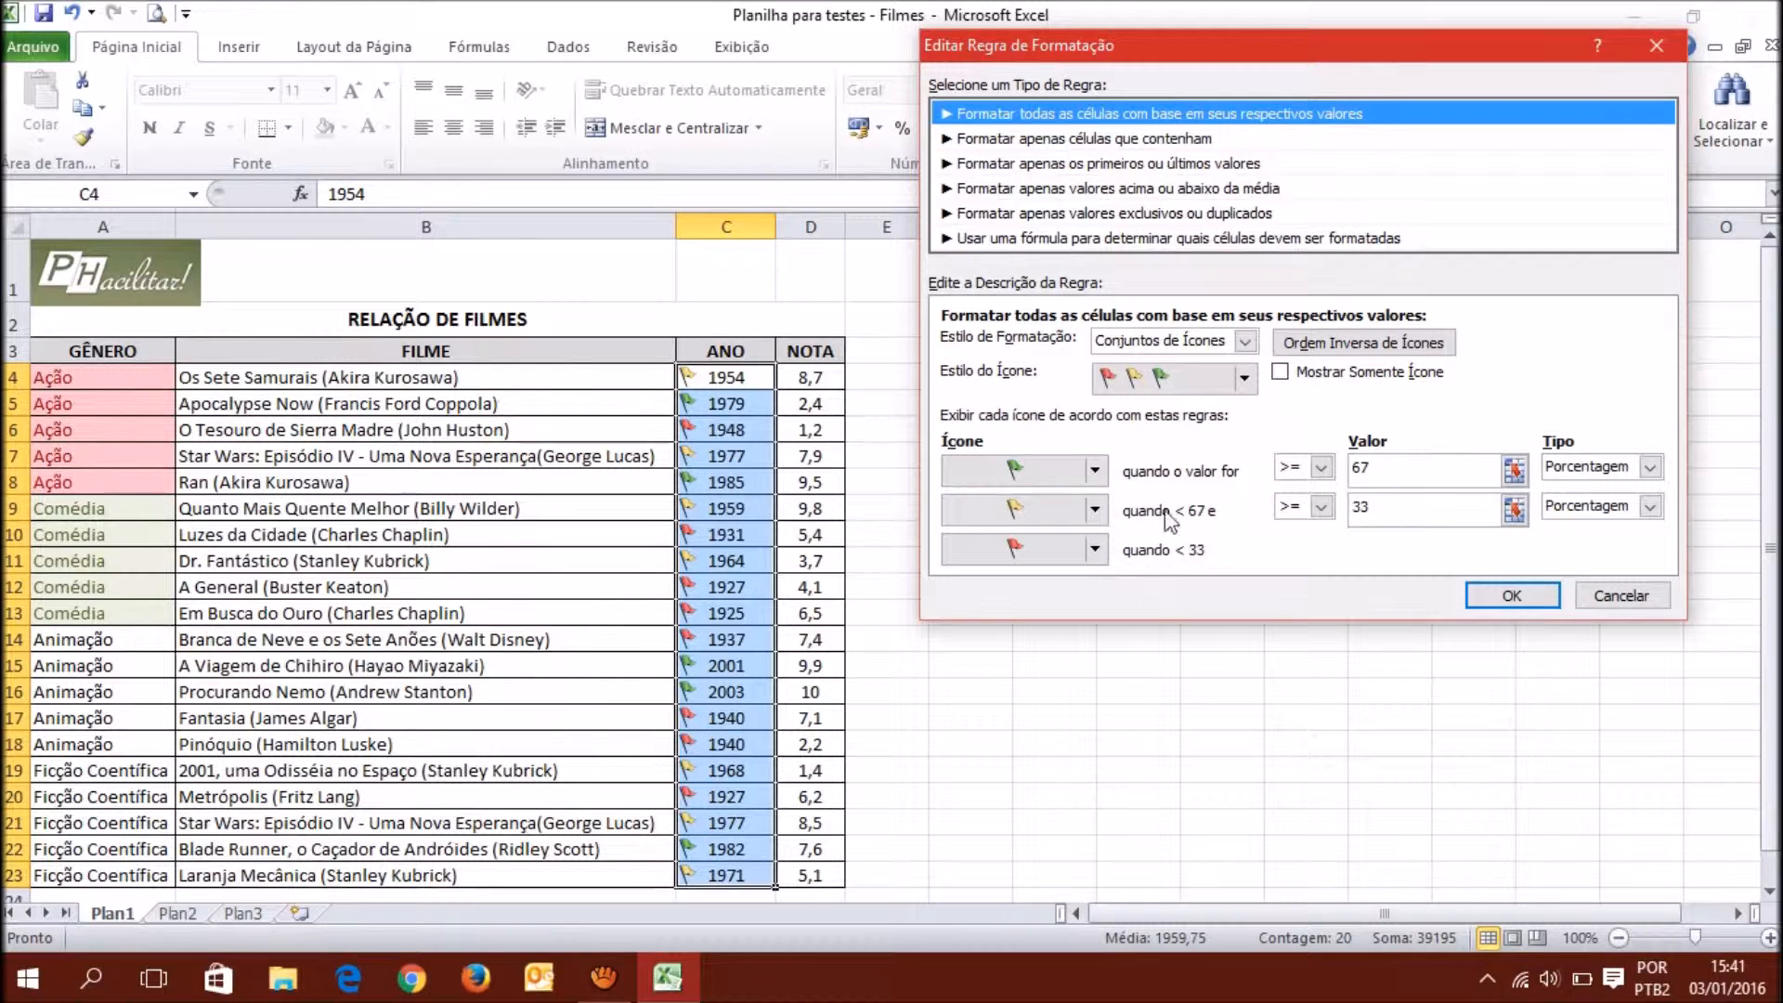
left_click(1243, 379)
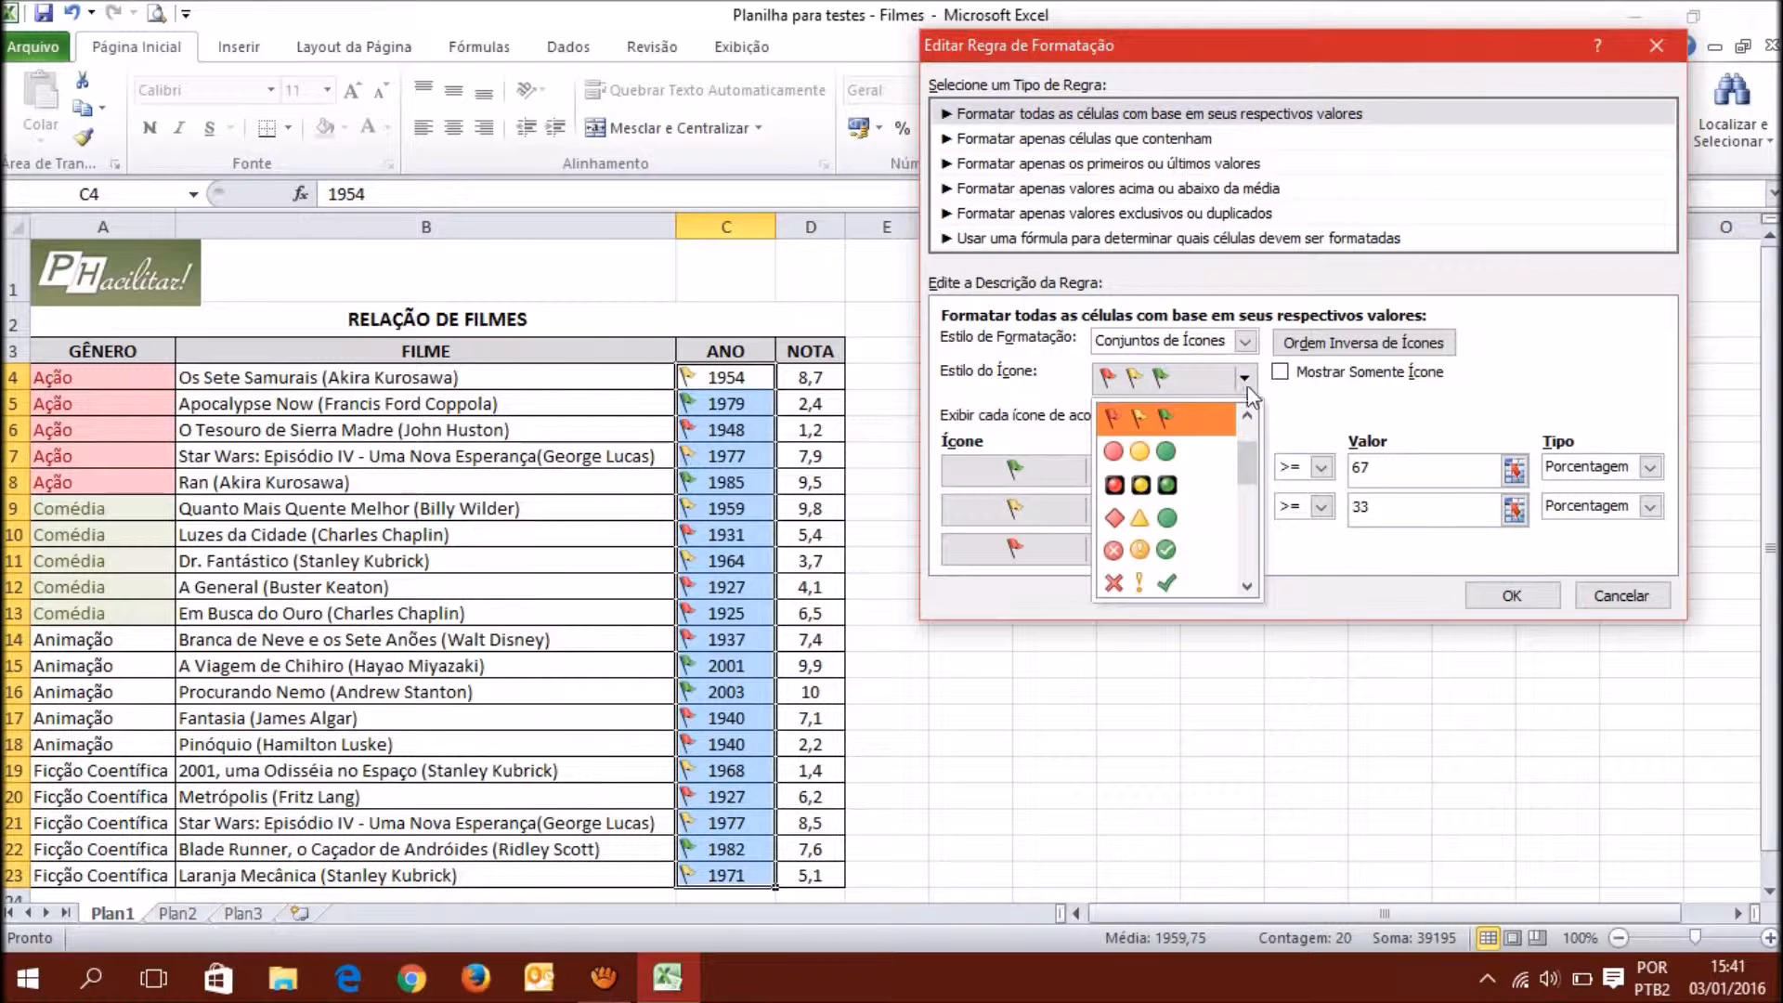
left_click(1204, 456)
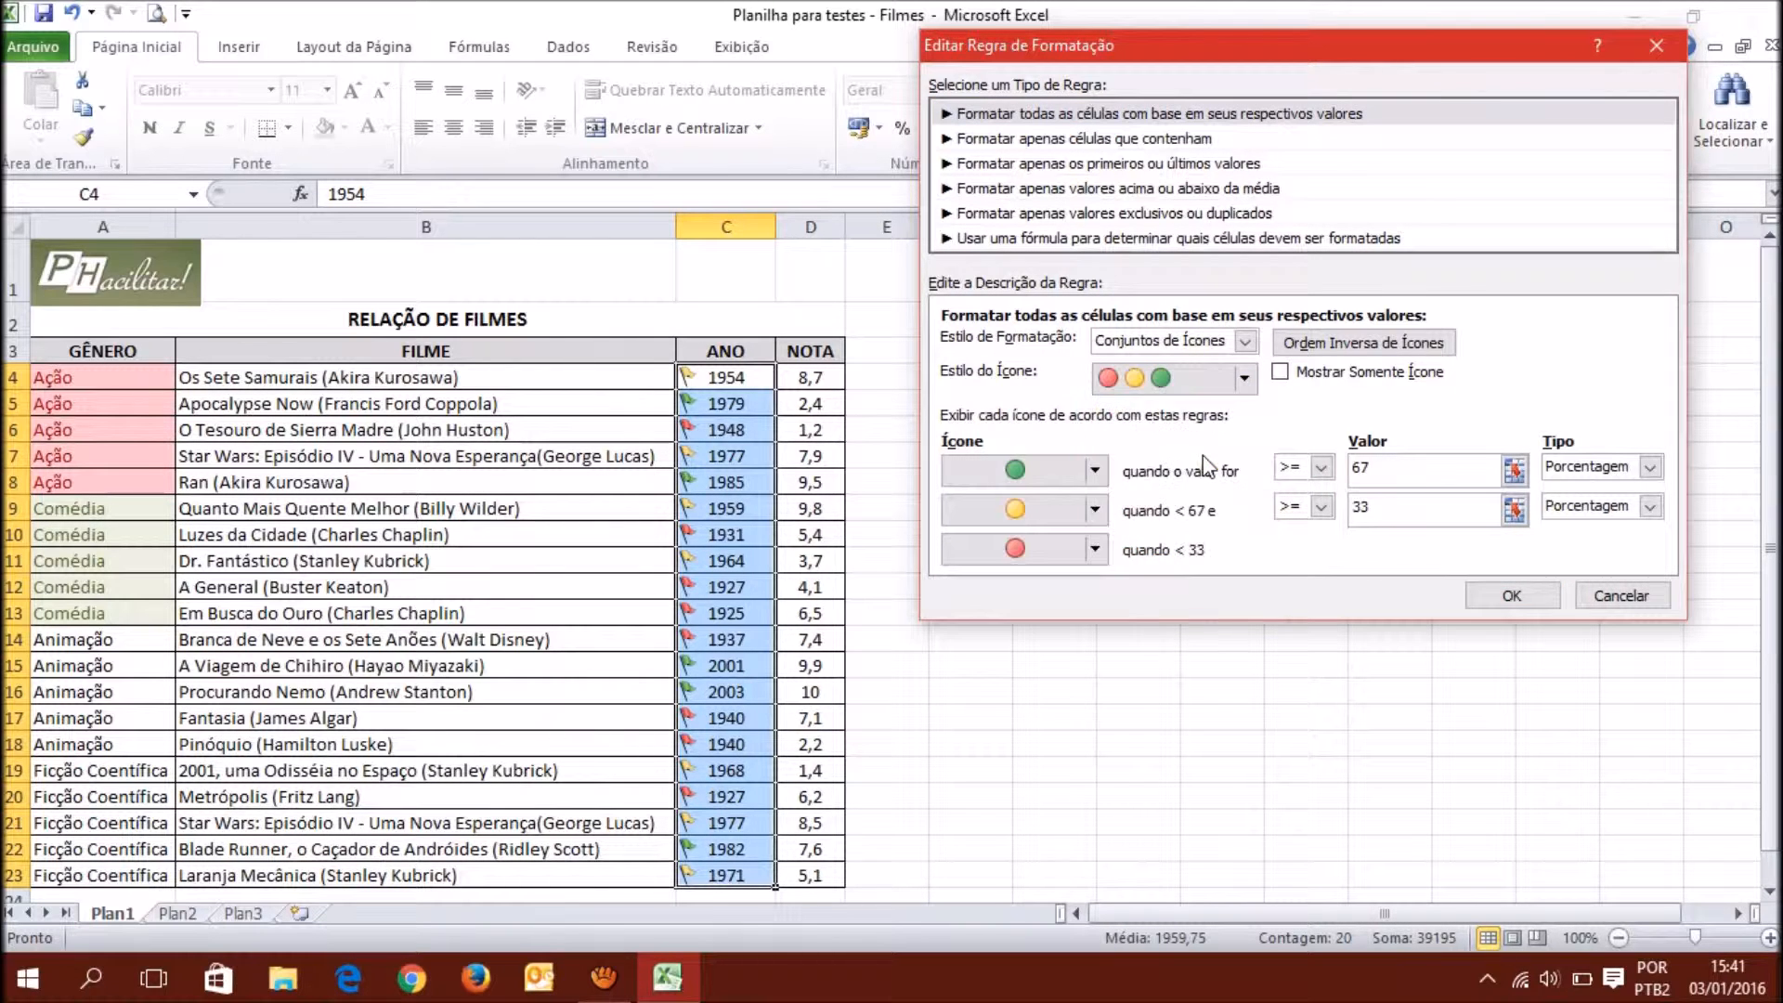
left_click(1511, 596)
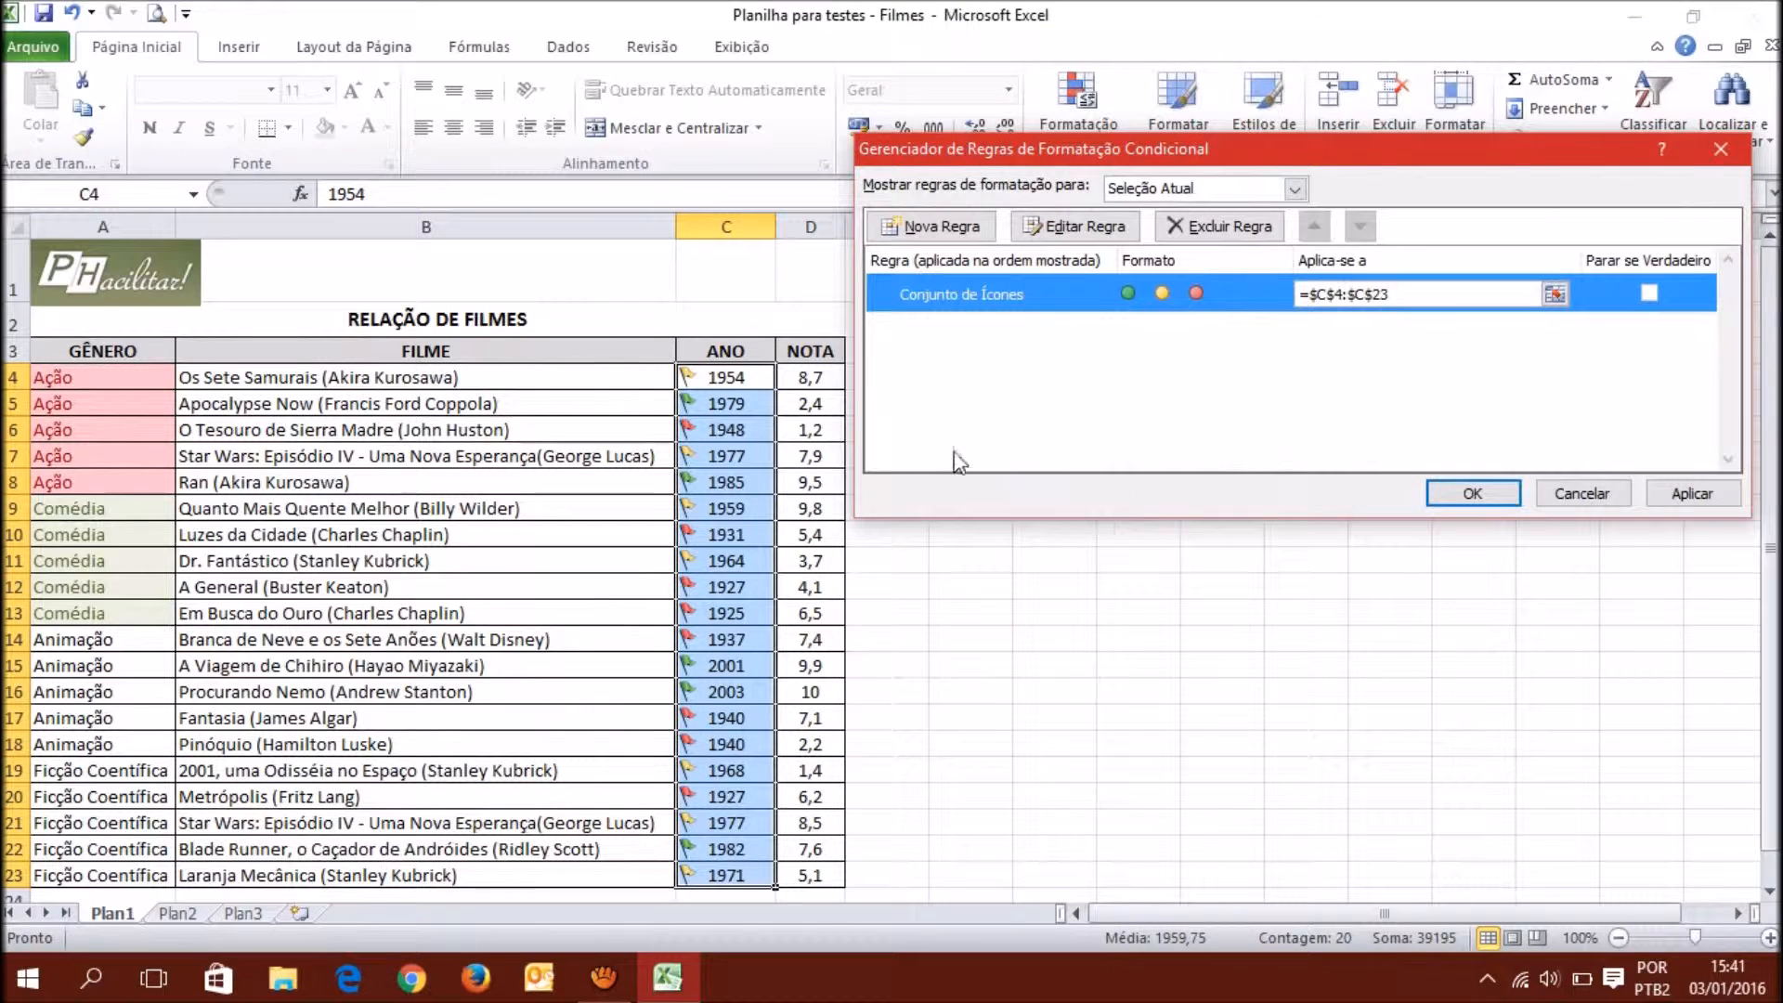
left_click(1692, 495)
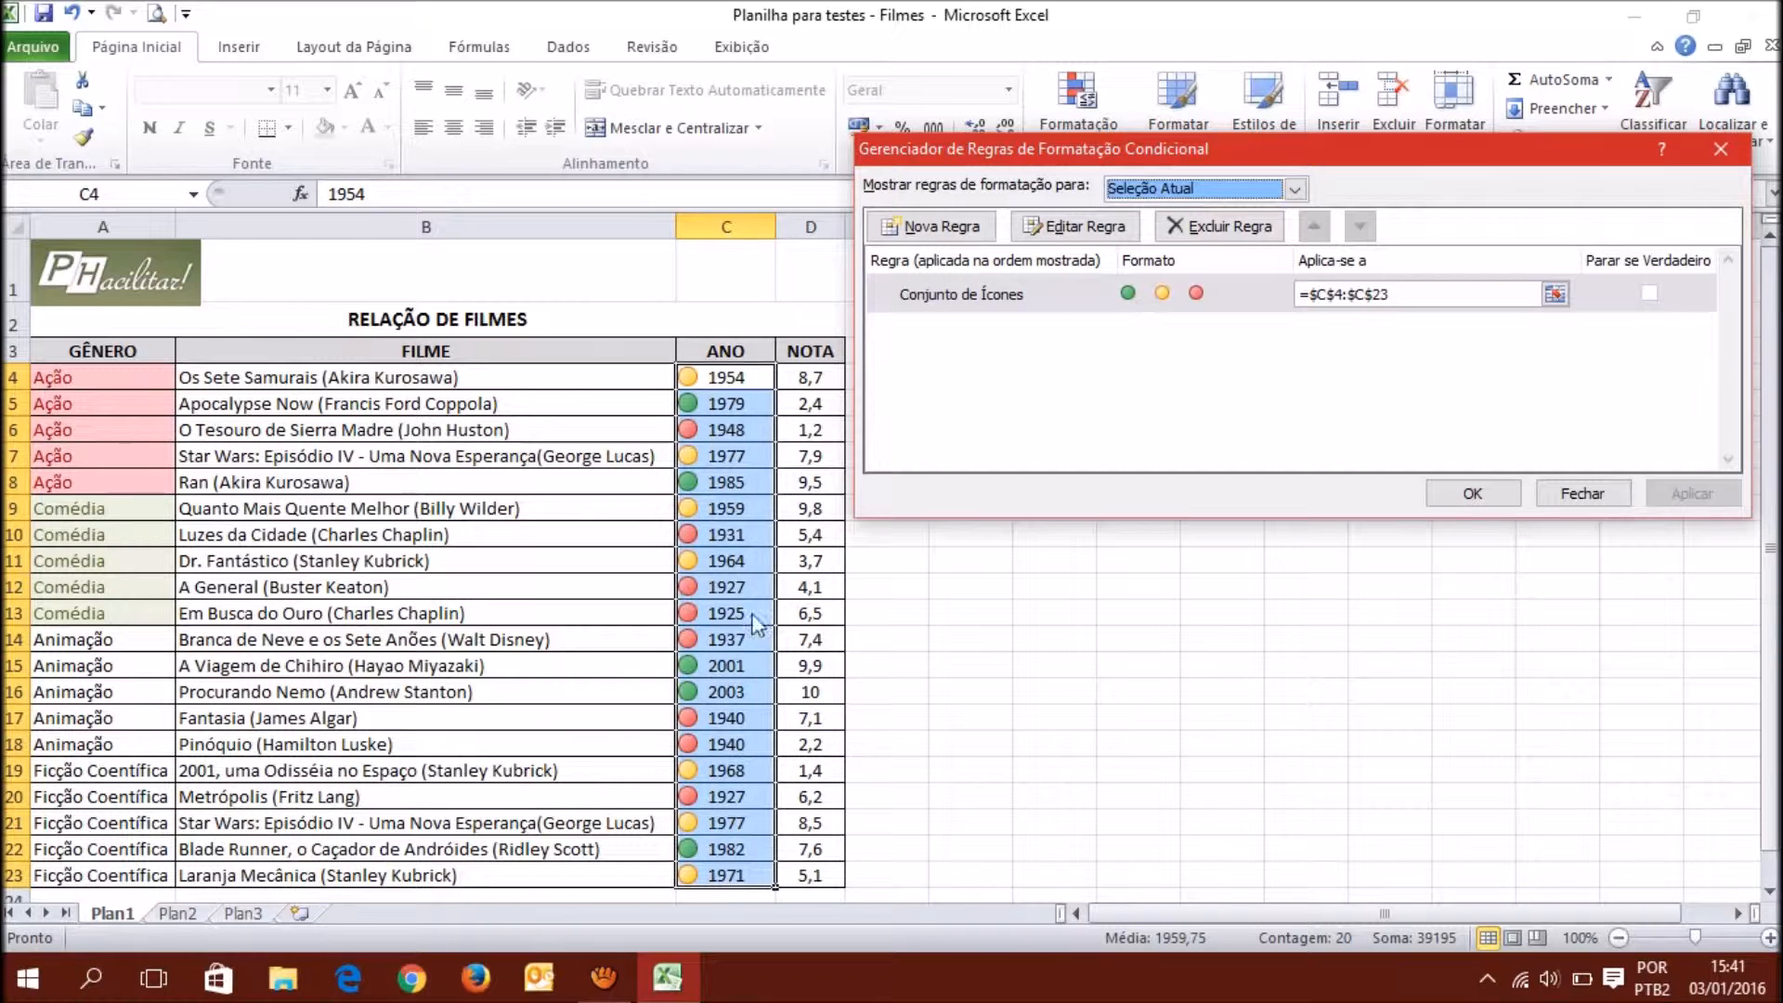
left_click(1474, 496)
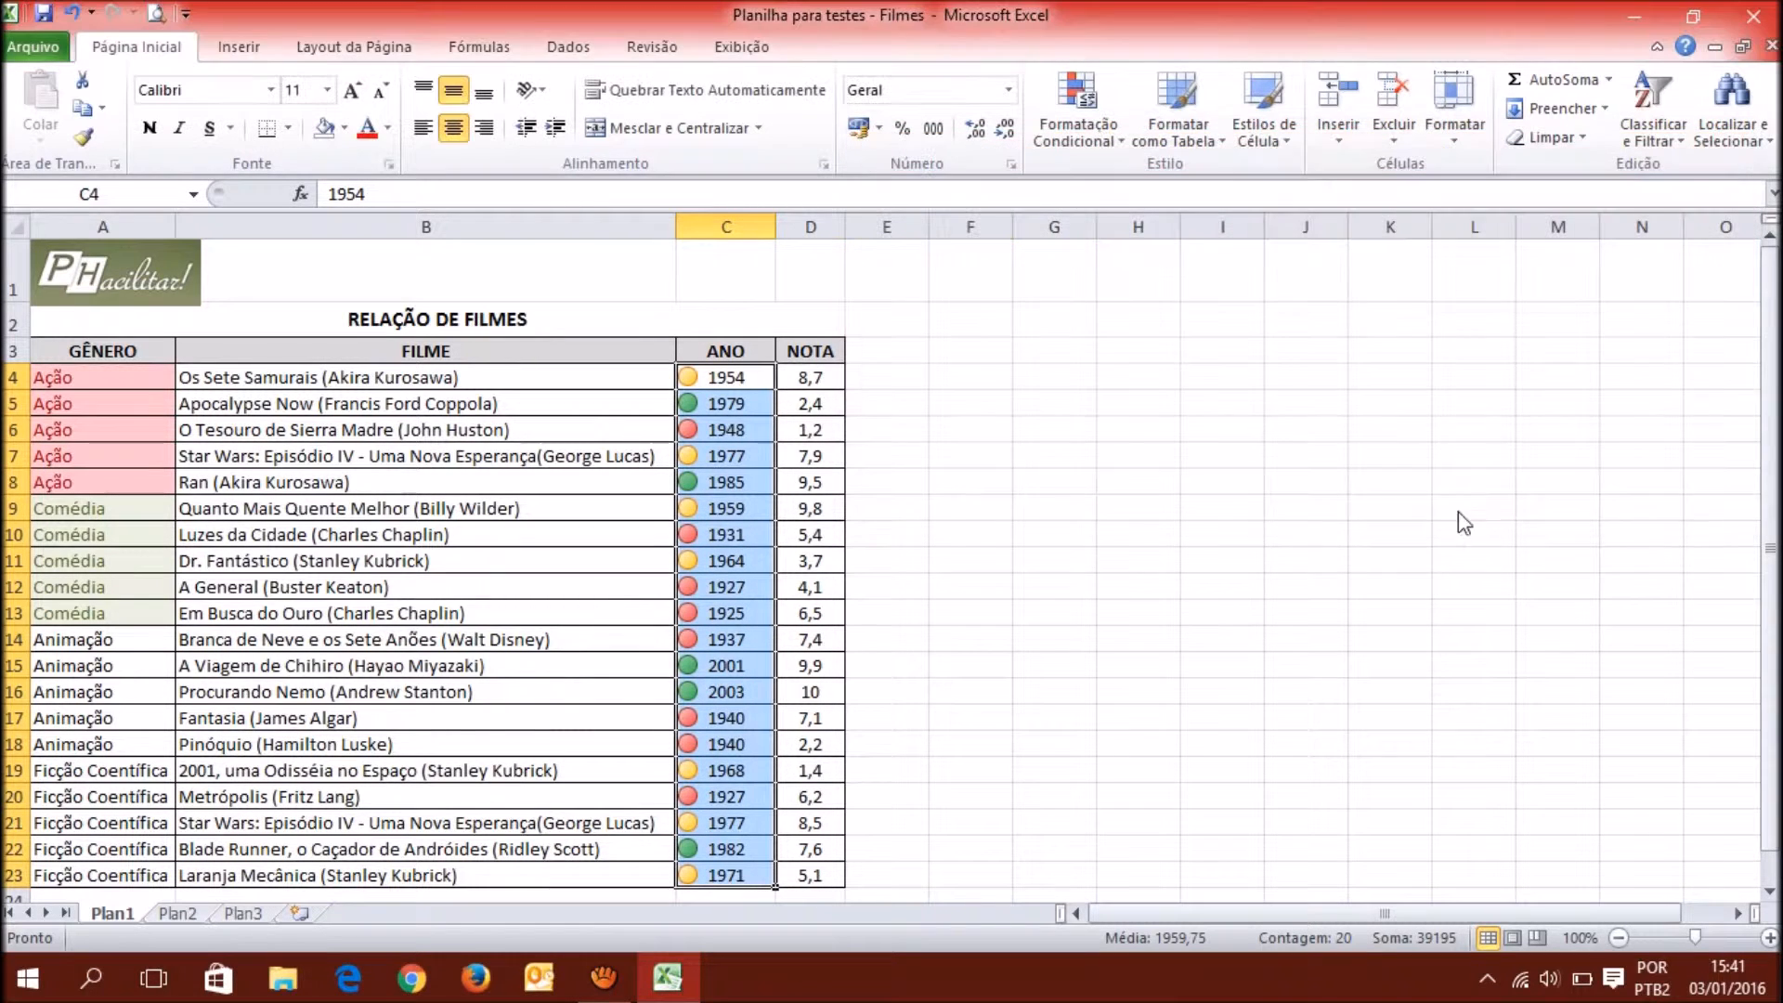
Apply the five-quarters black-and-white circle icon set to the ANO values in C4:C23.
left_click(1107, 135)
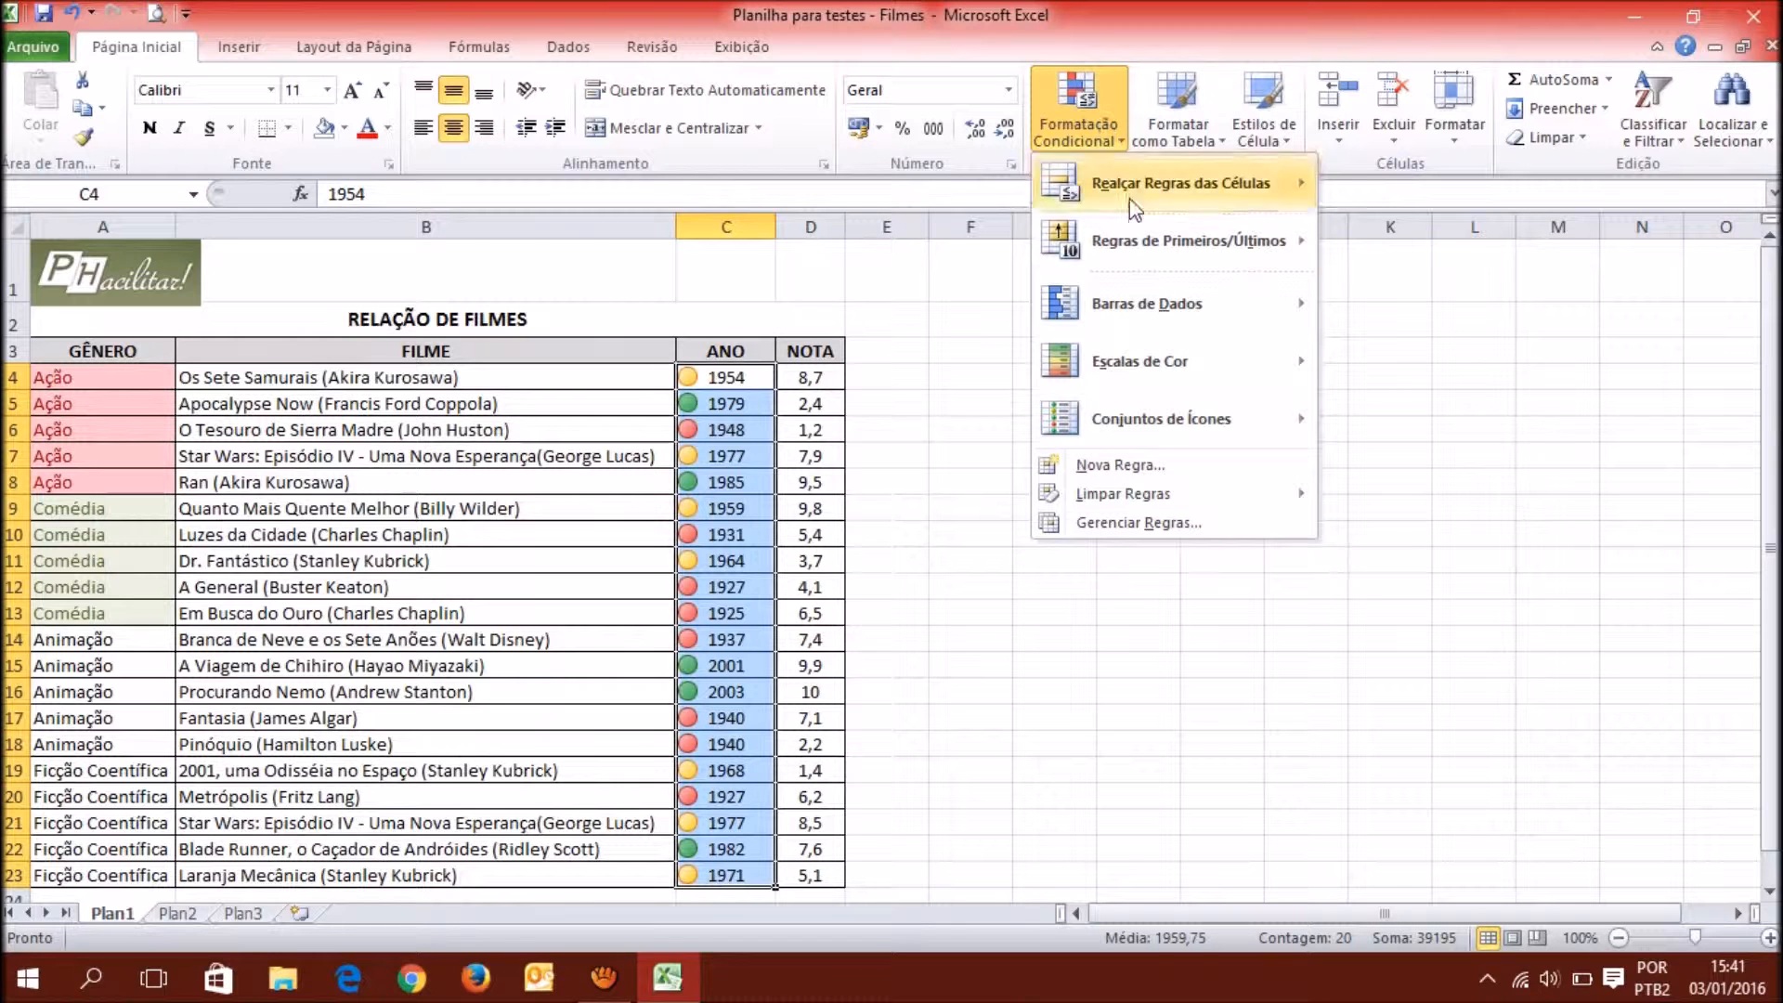
mouse_move(1184, 421)
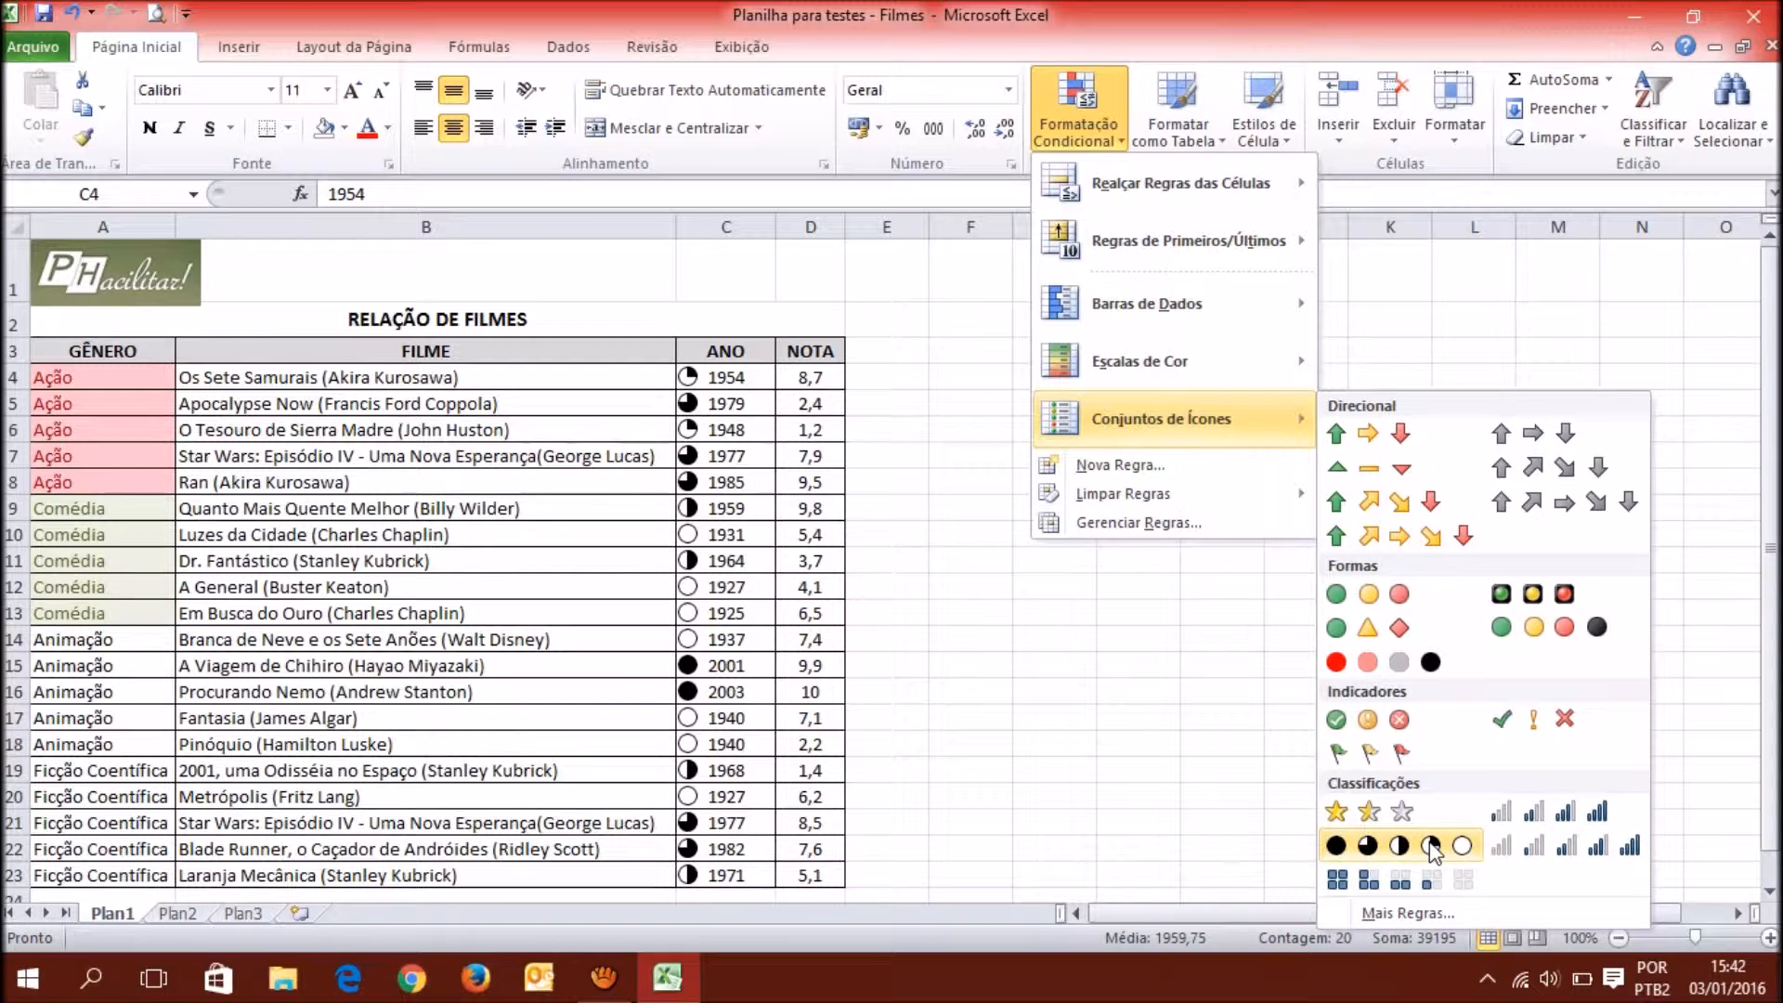
left_click(1433, 846)
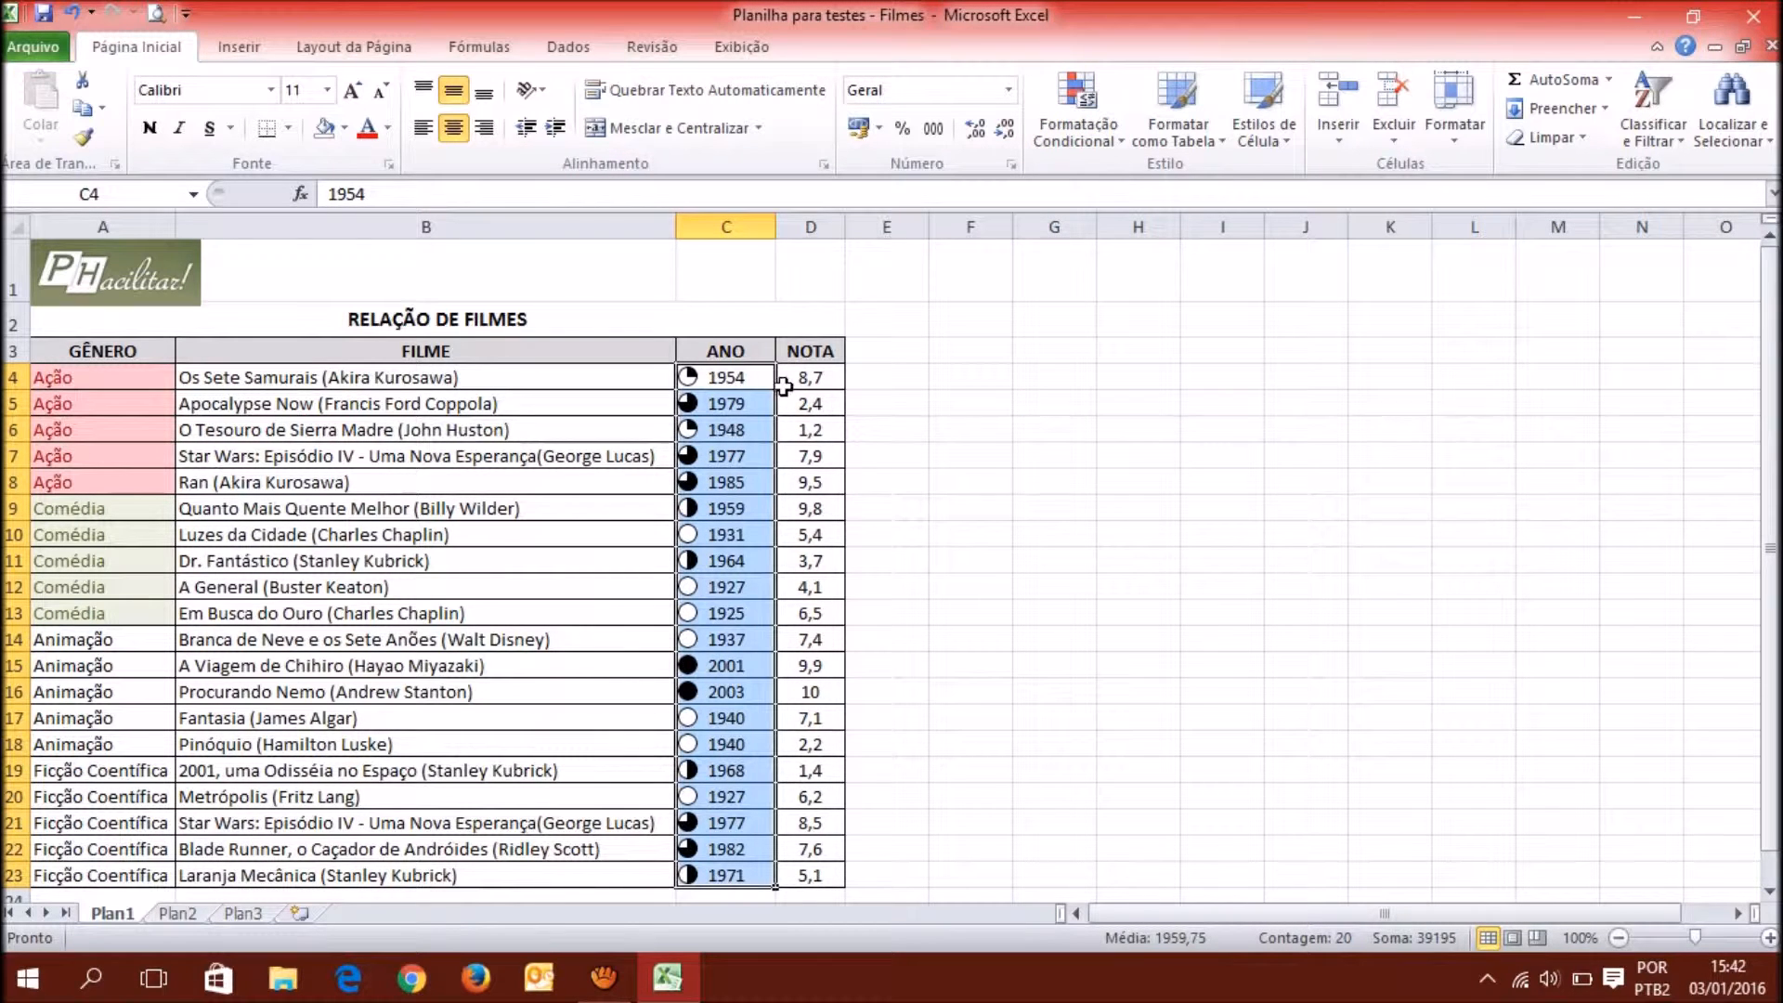
Delete the conditional formatting rule with the red, yellow and green circles from C4:C23.
left_click(1102, 123)
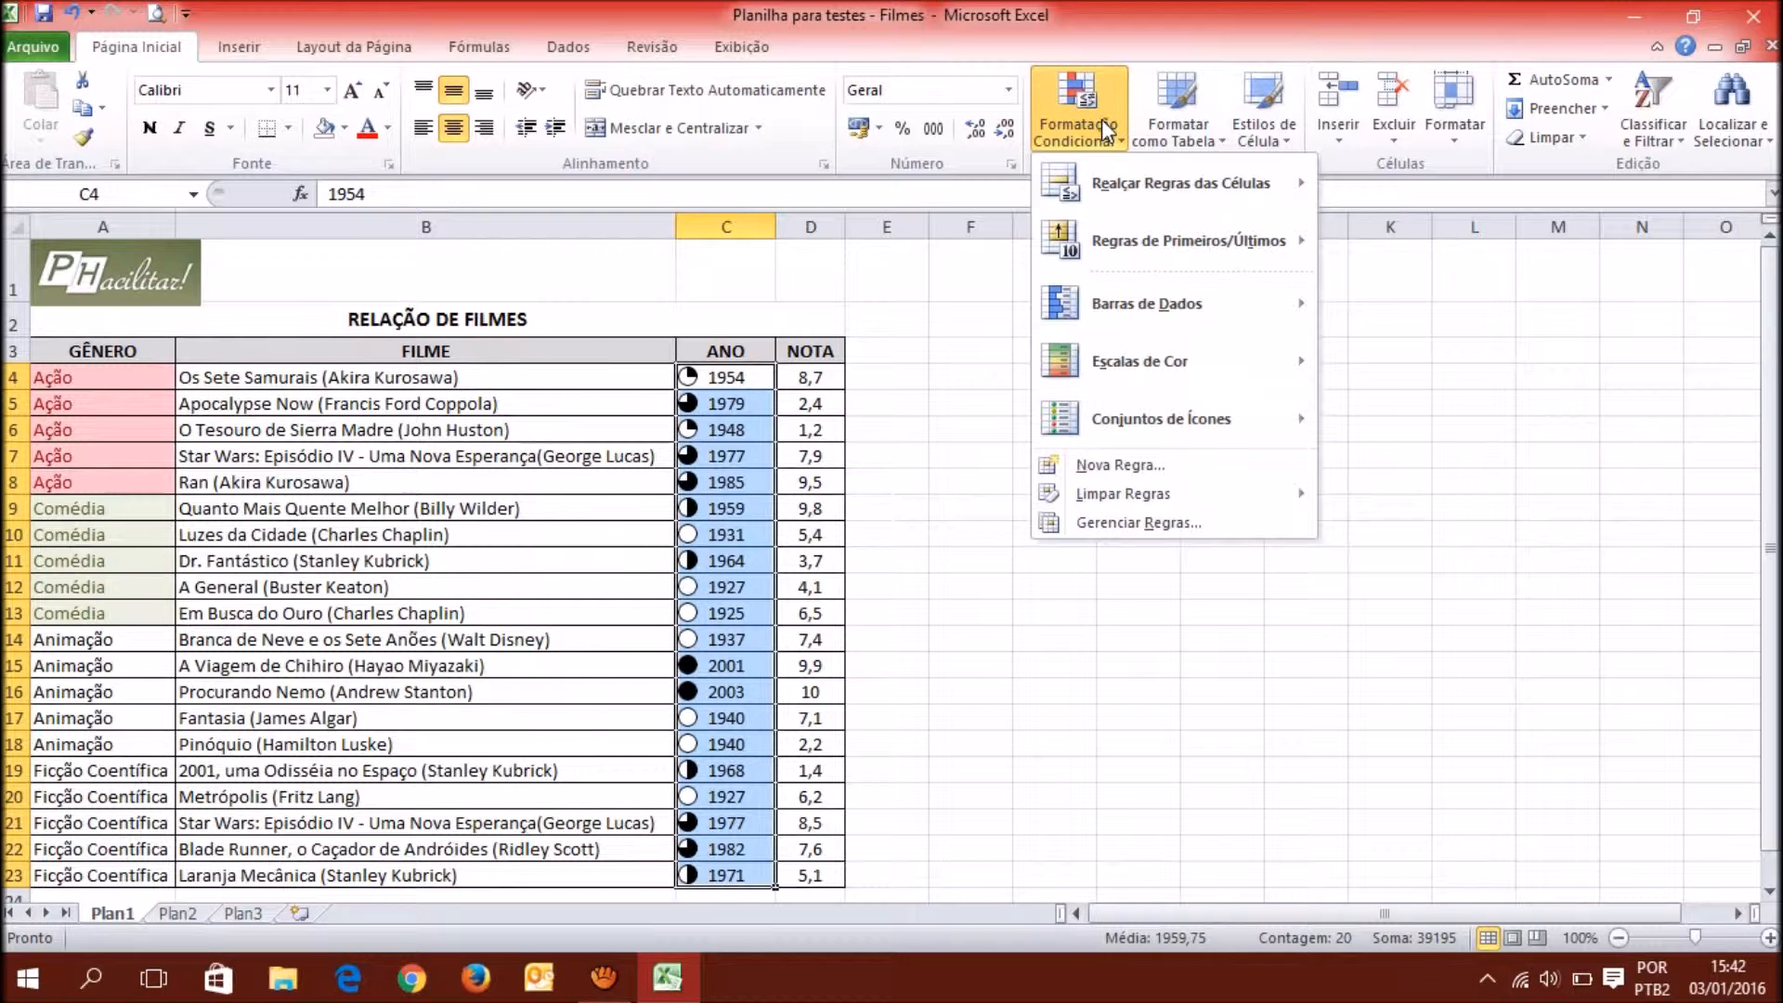
left_click(1152, 524)
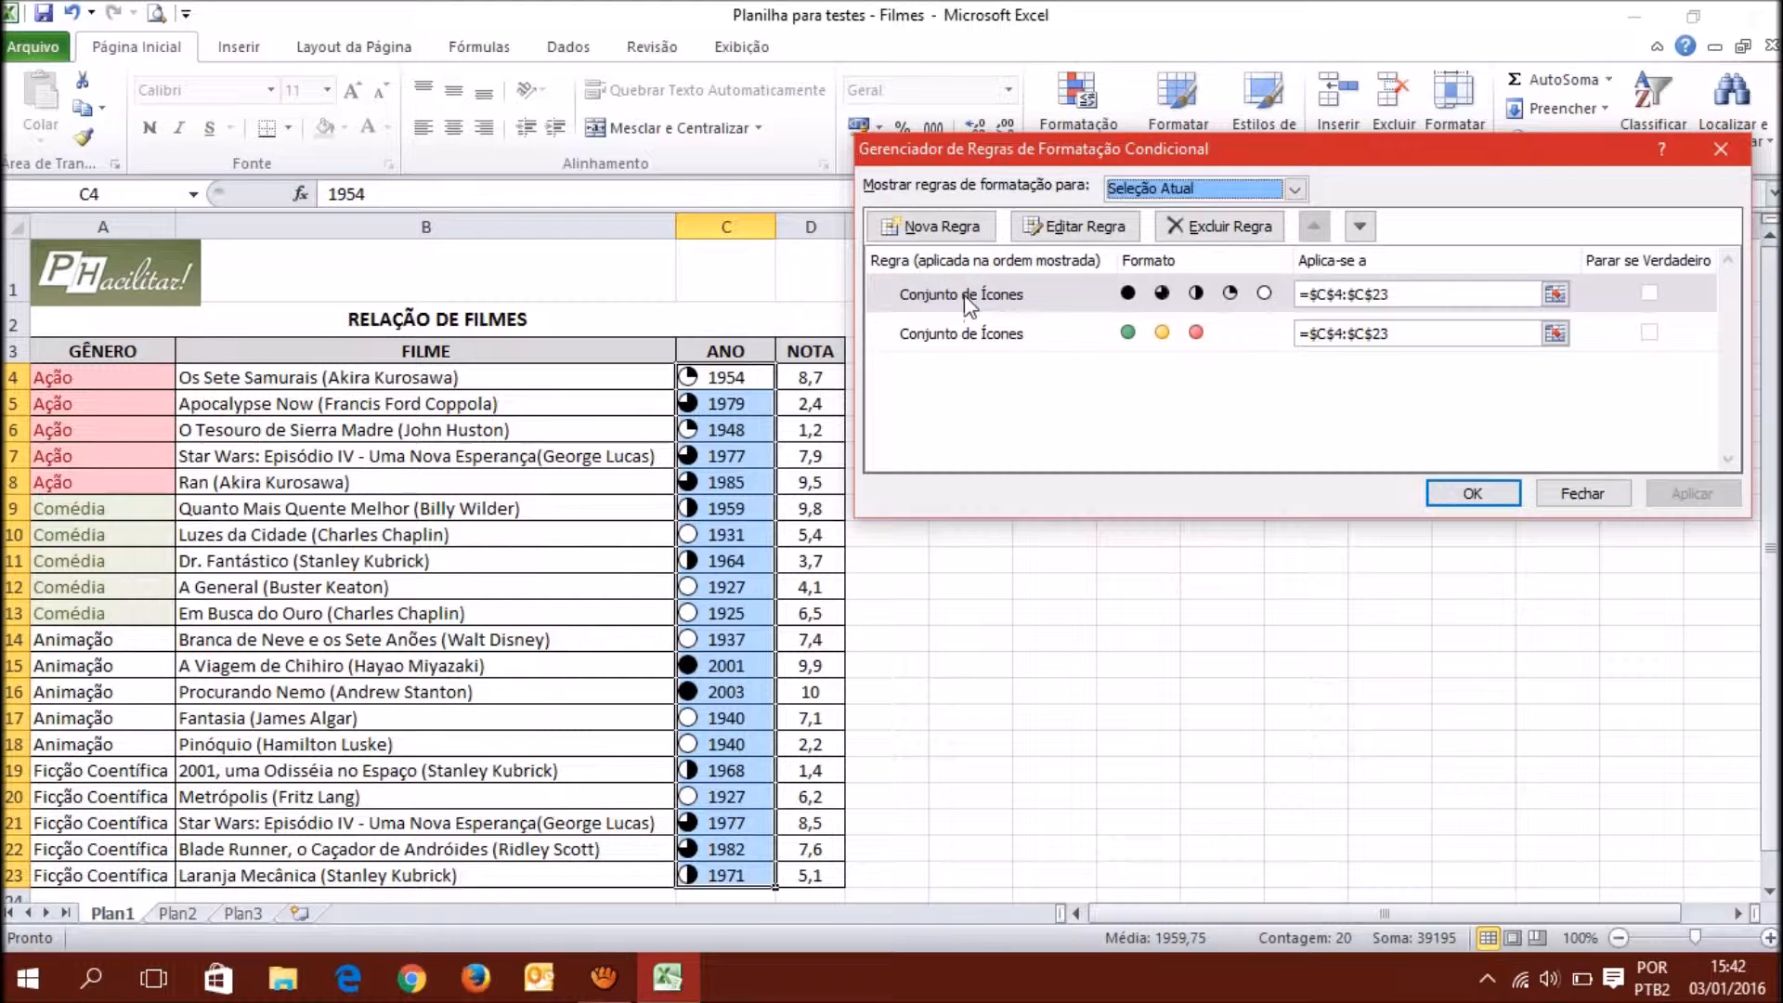
left_click(1004, 339)
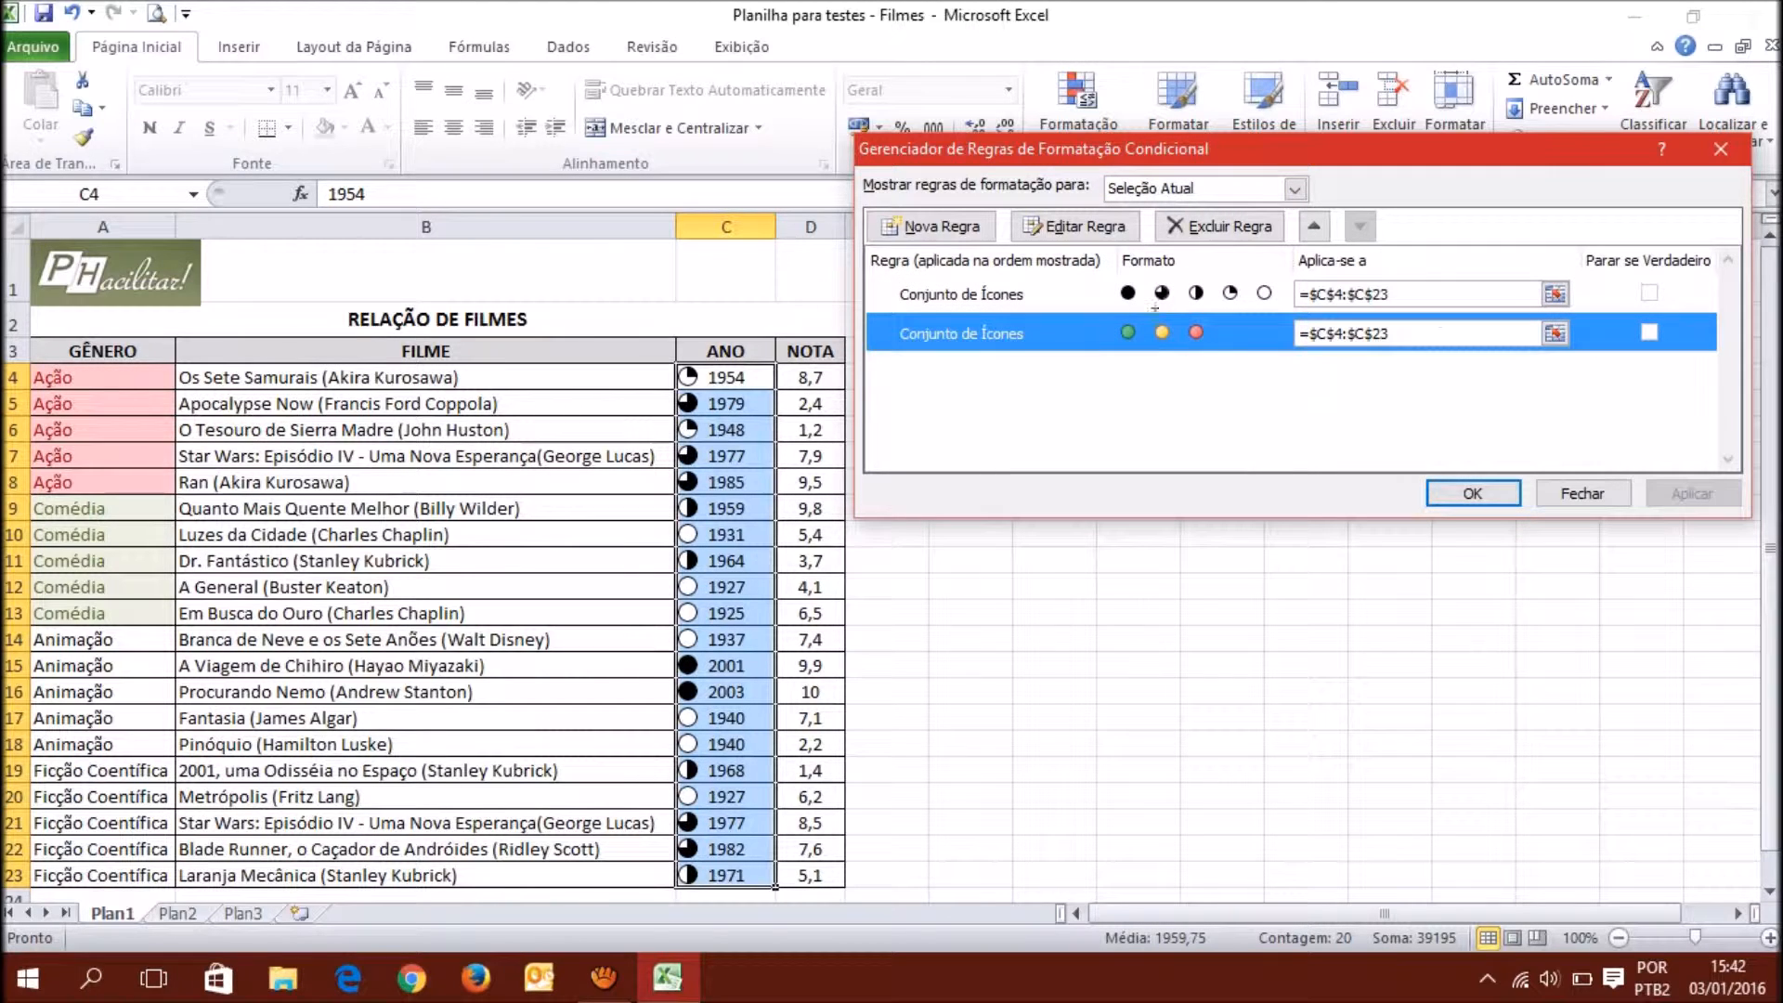
left_click(1203, 228)
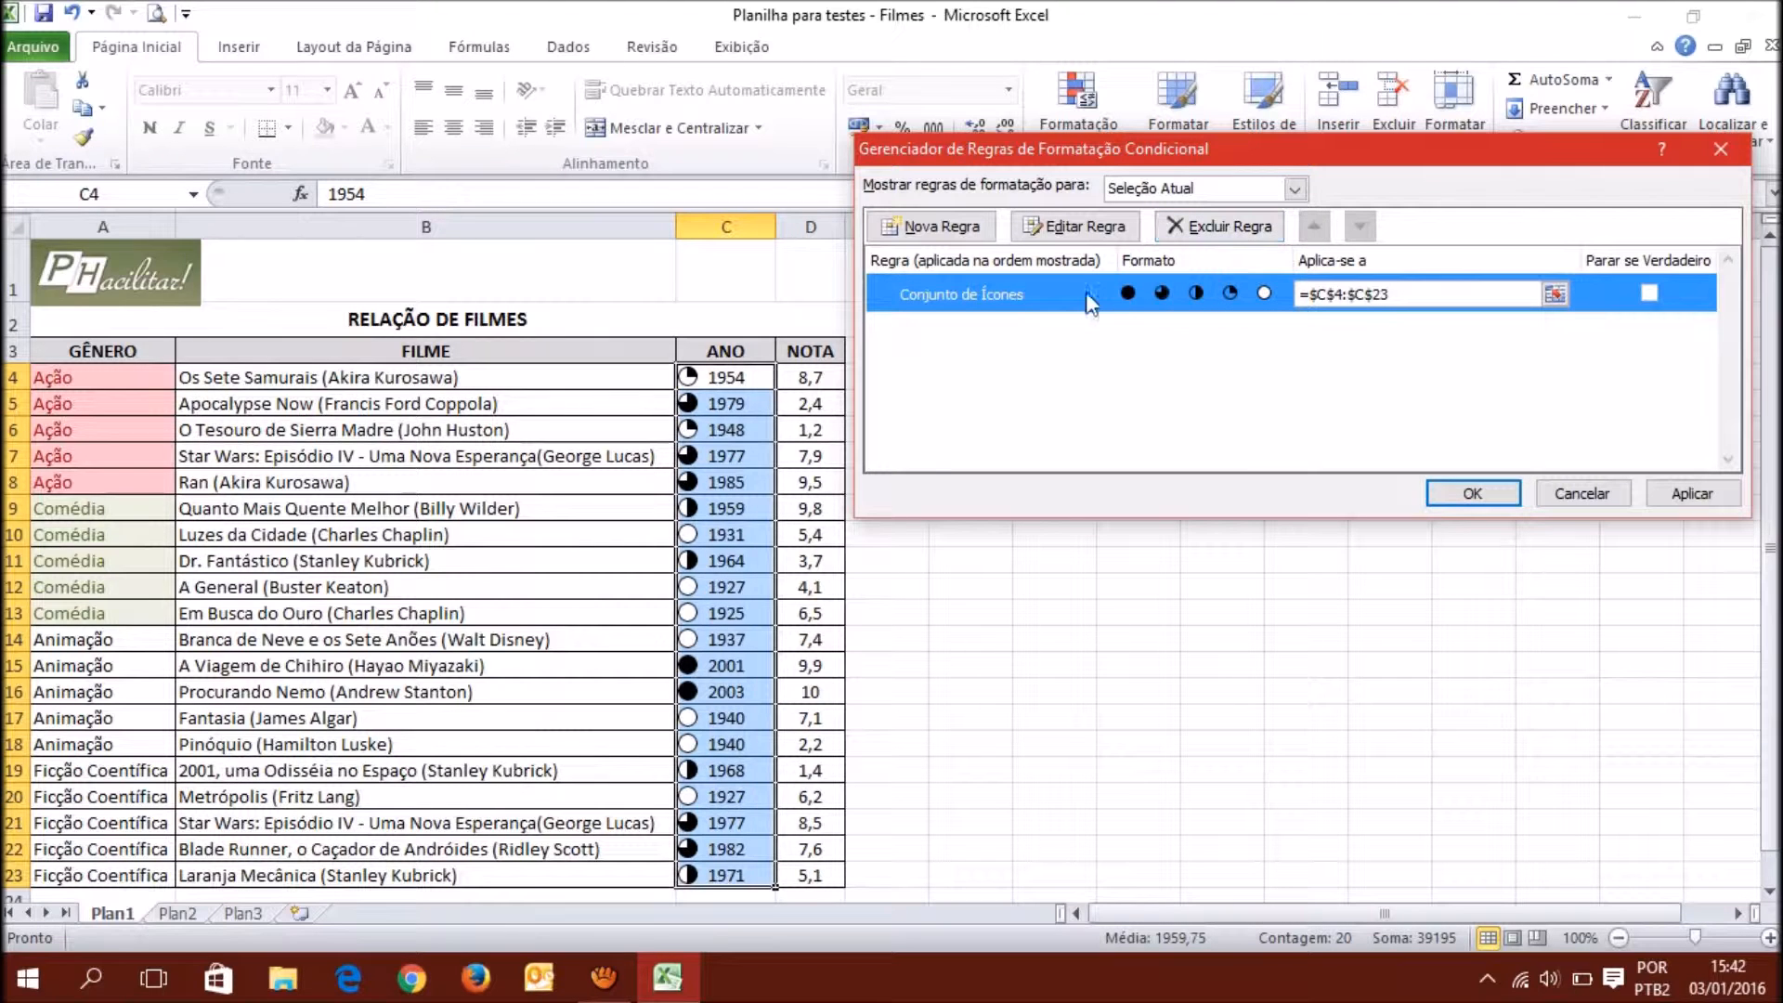
Change the type of all four thresholds in the five-quarters icon rule to Número and apply the rule.
left_click(1076, 228)
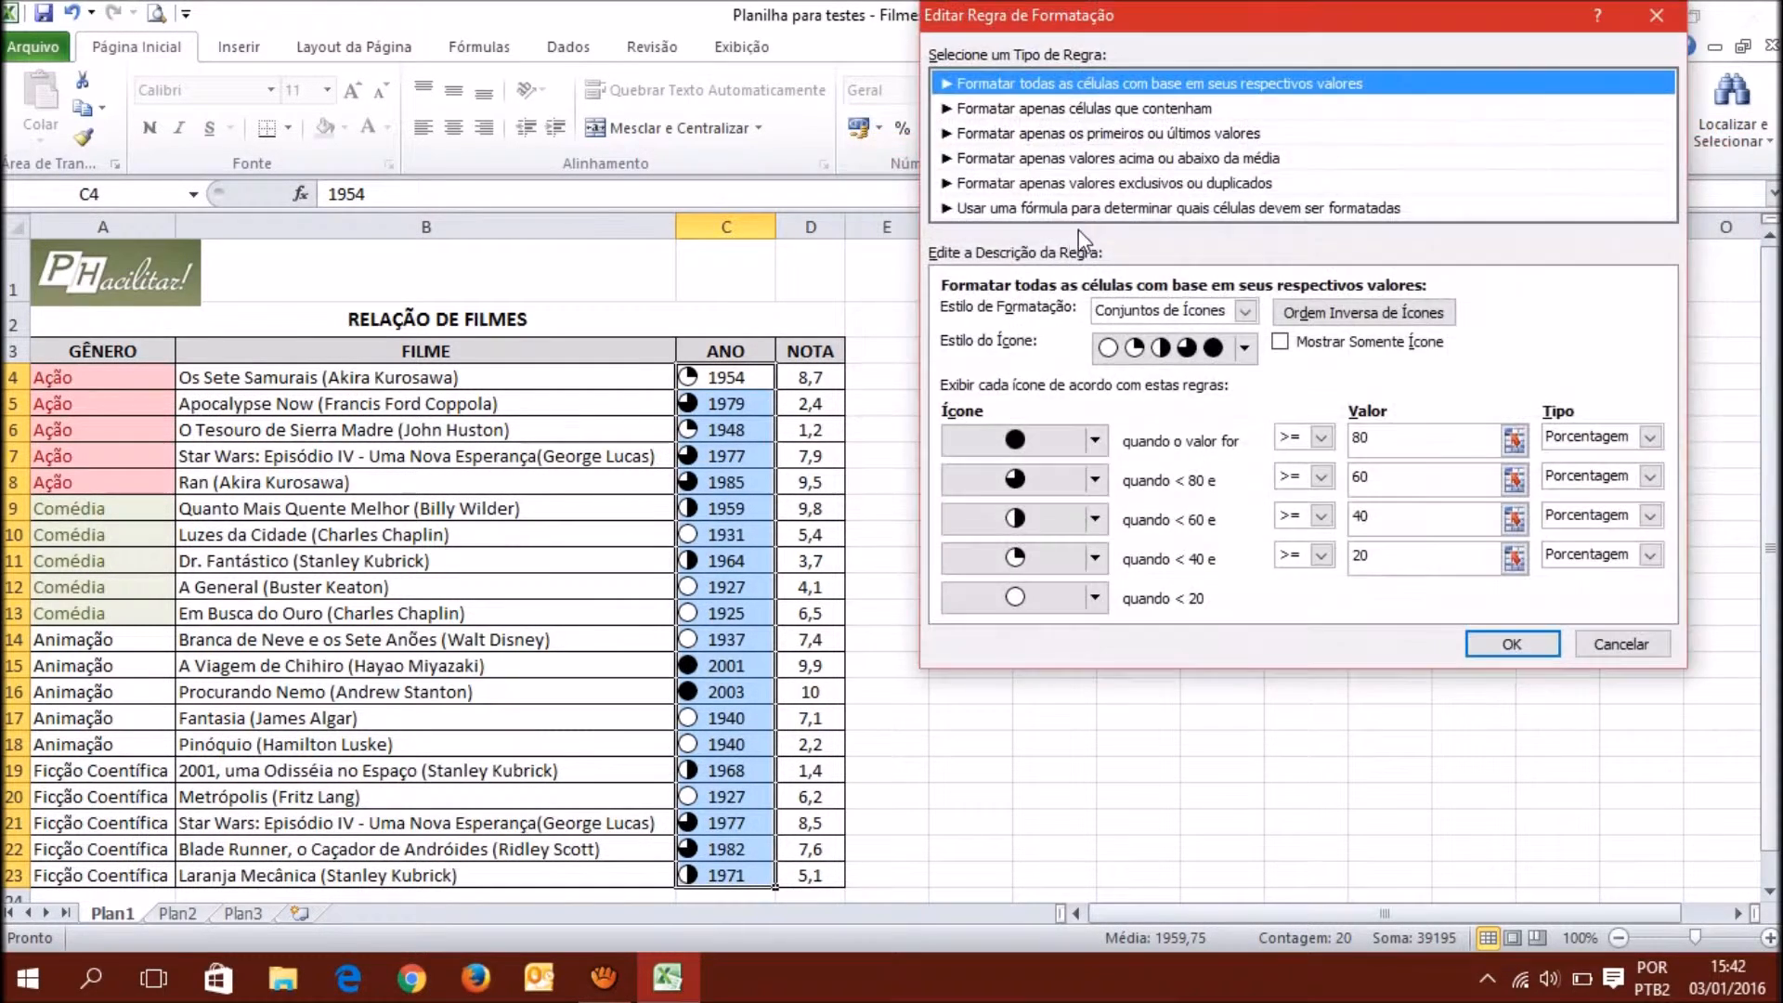
mouse_move(1289, 36)
left_mouse_down()
mouse_move(1259, 17)
mouse_move(1344, 17)
mouse_move(1264, 37)
left_mouse_up()
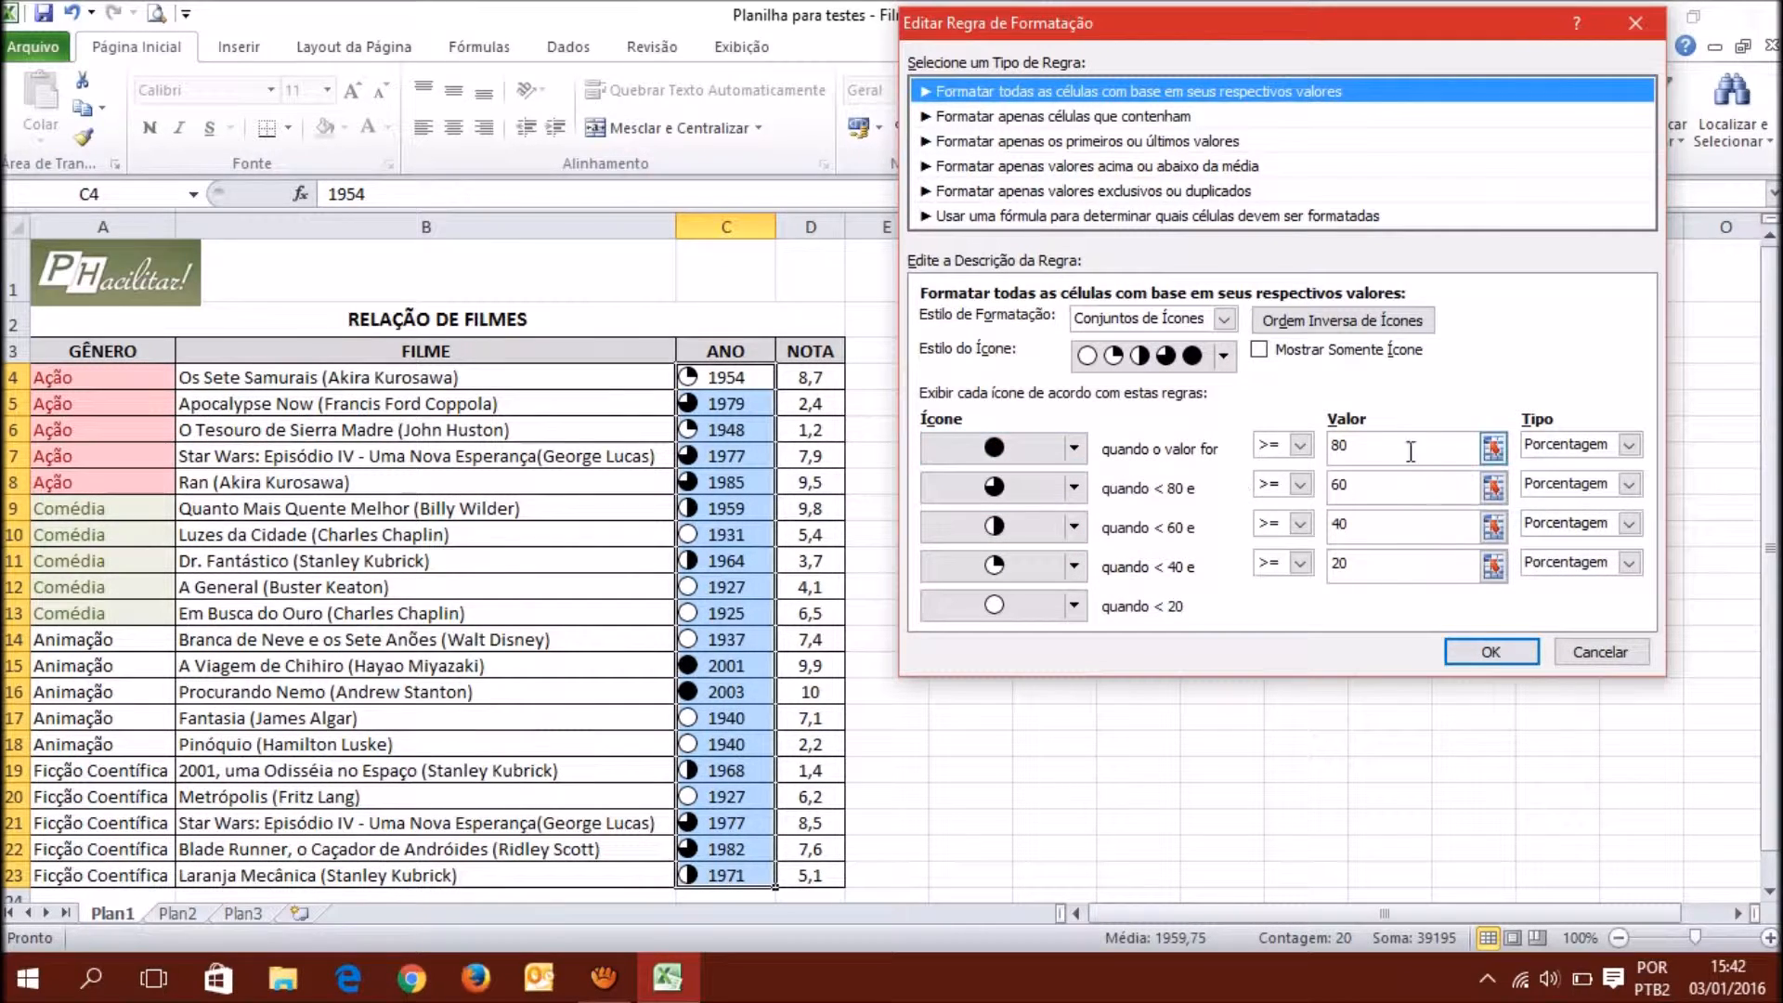
left_click(1576, 446)
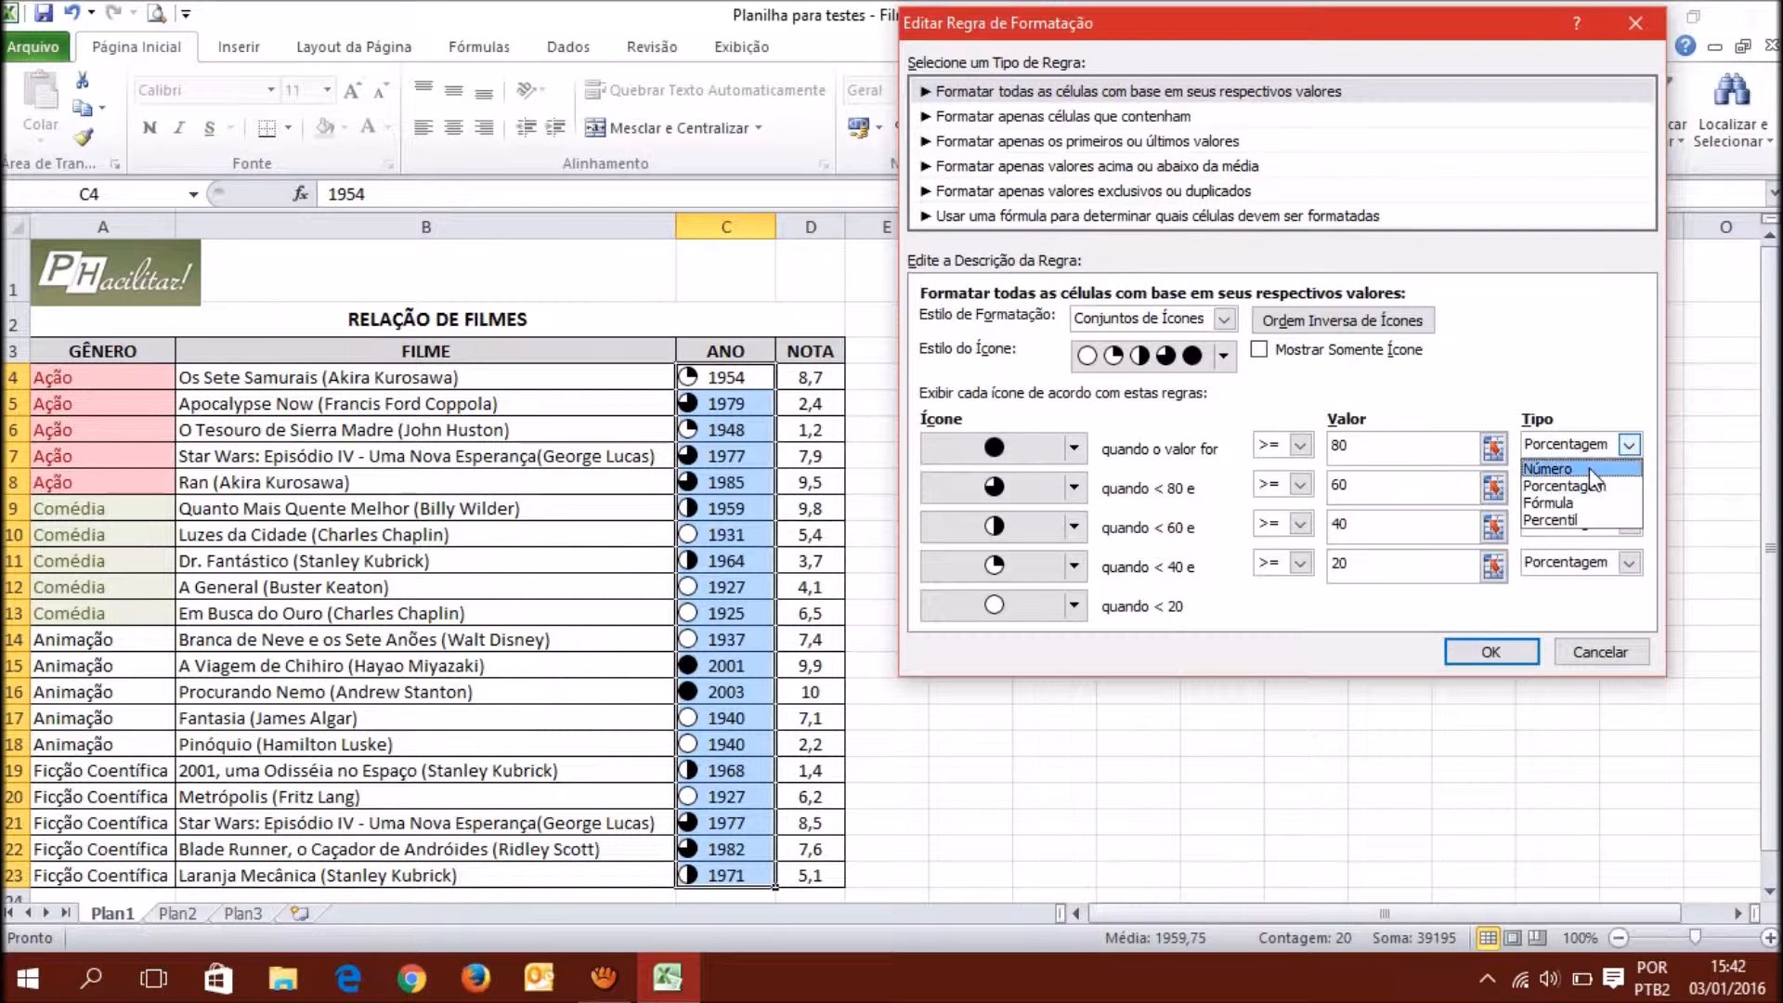
left_click(1586, 469)
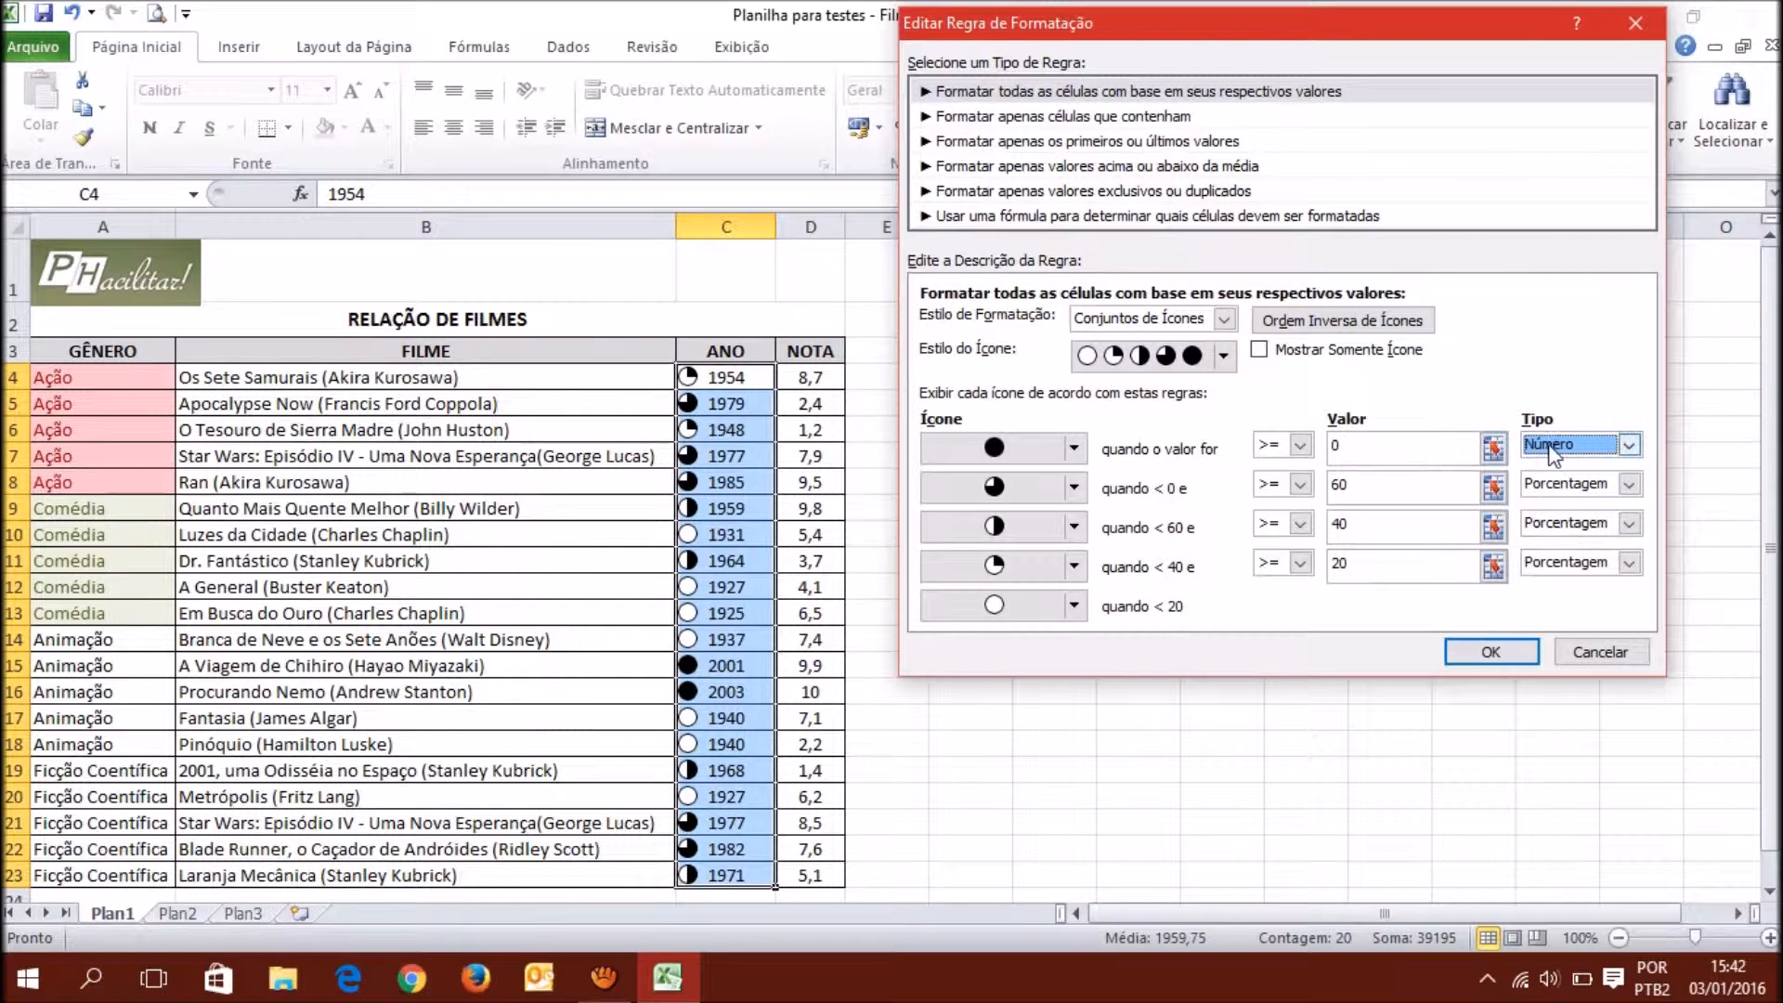
left_click(1629, 484)
left_click(1580, 507)
left_click(1581, 523)
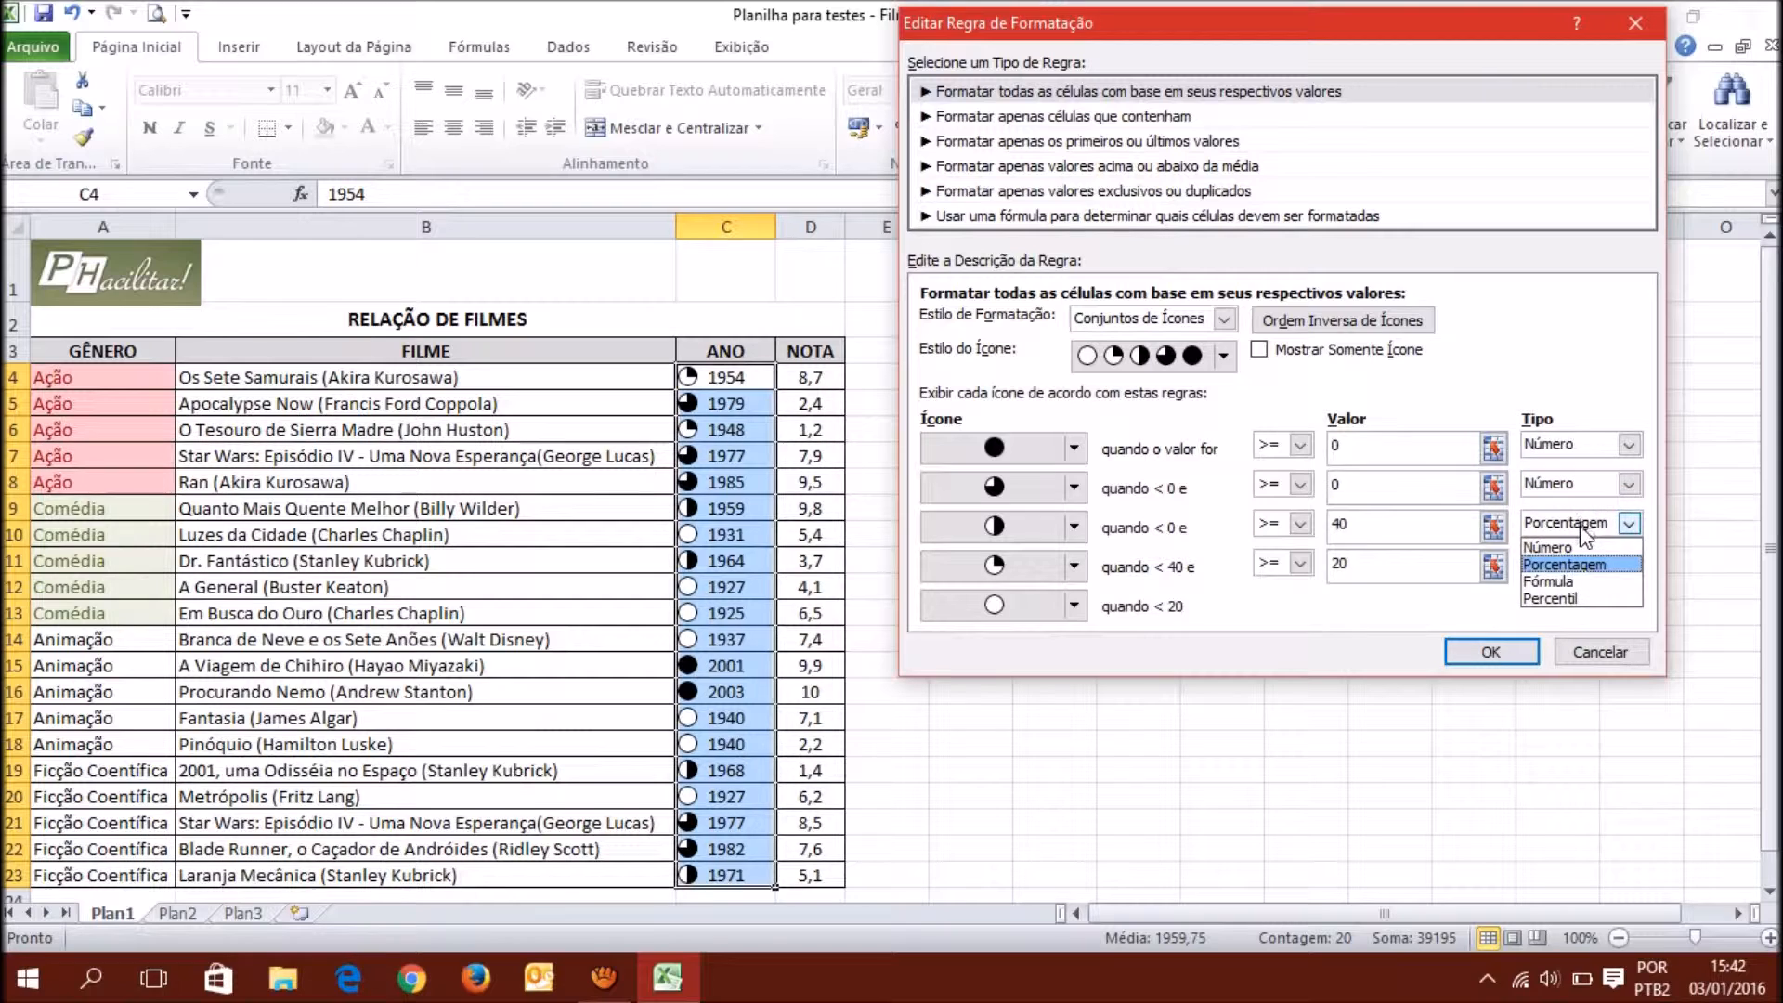
left_click(1584, 547)
left_click(1578, 562)
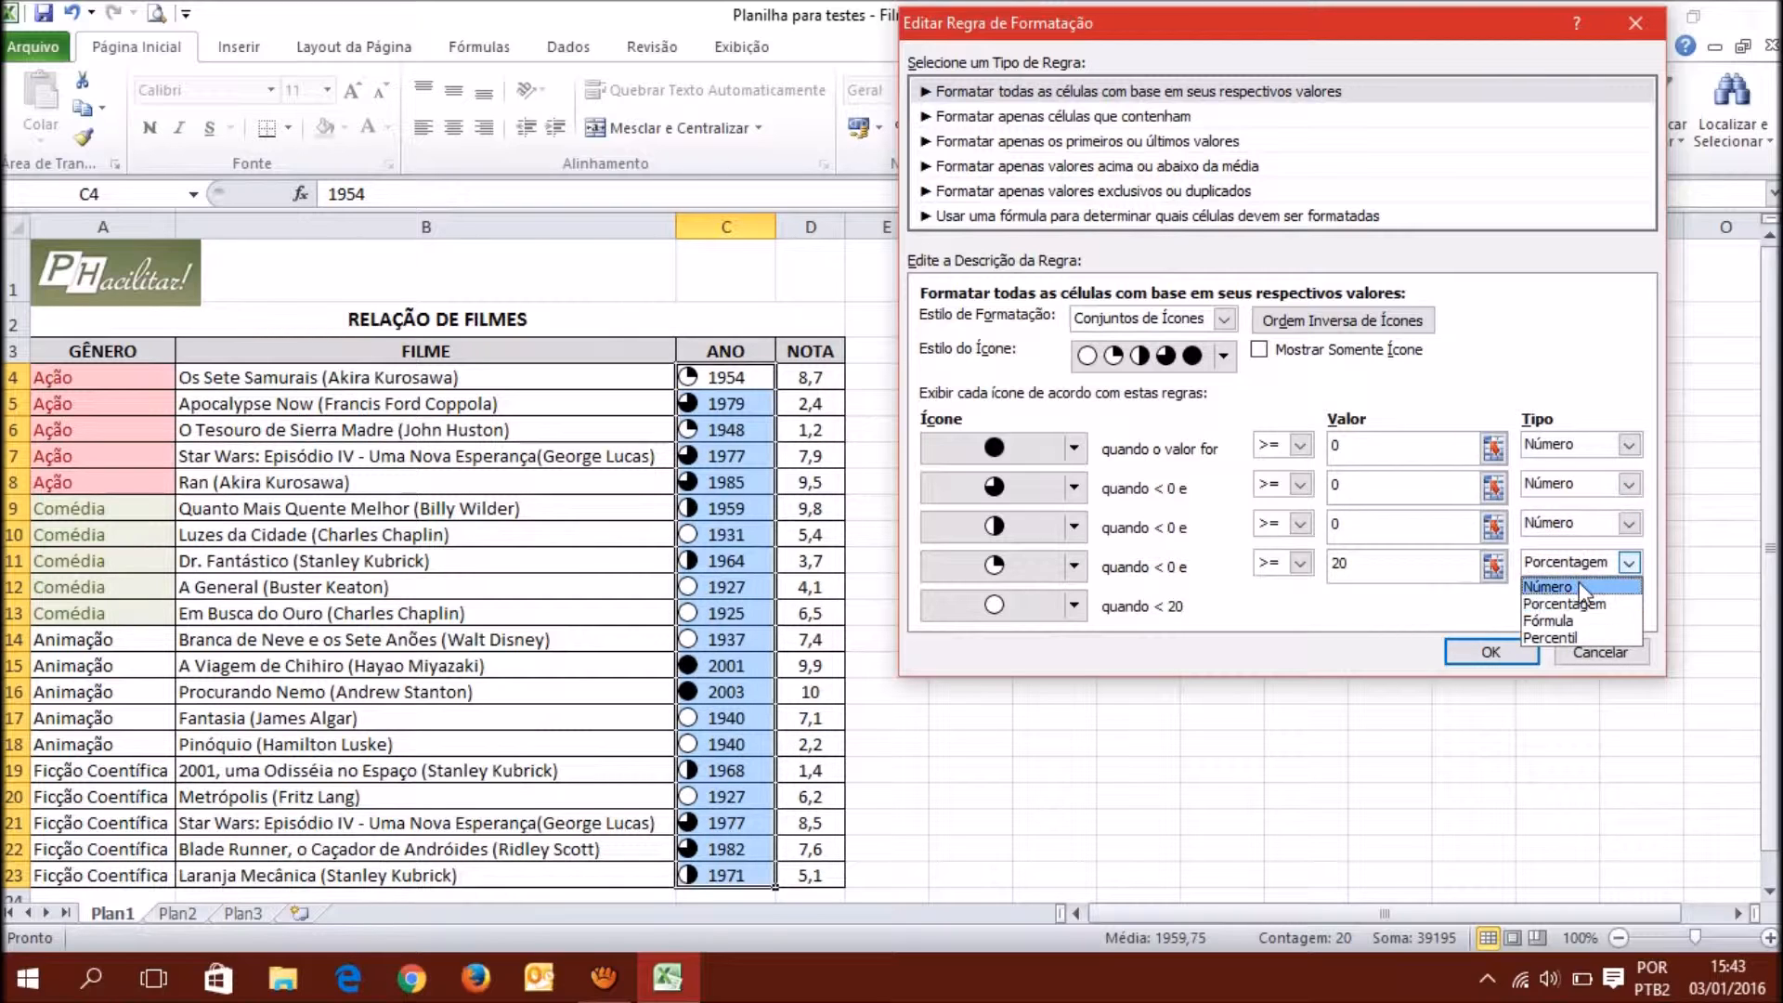
left_click(1579, 583)
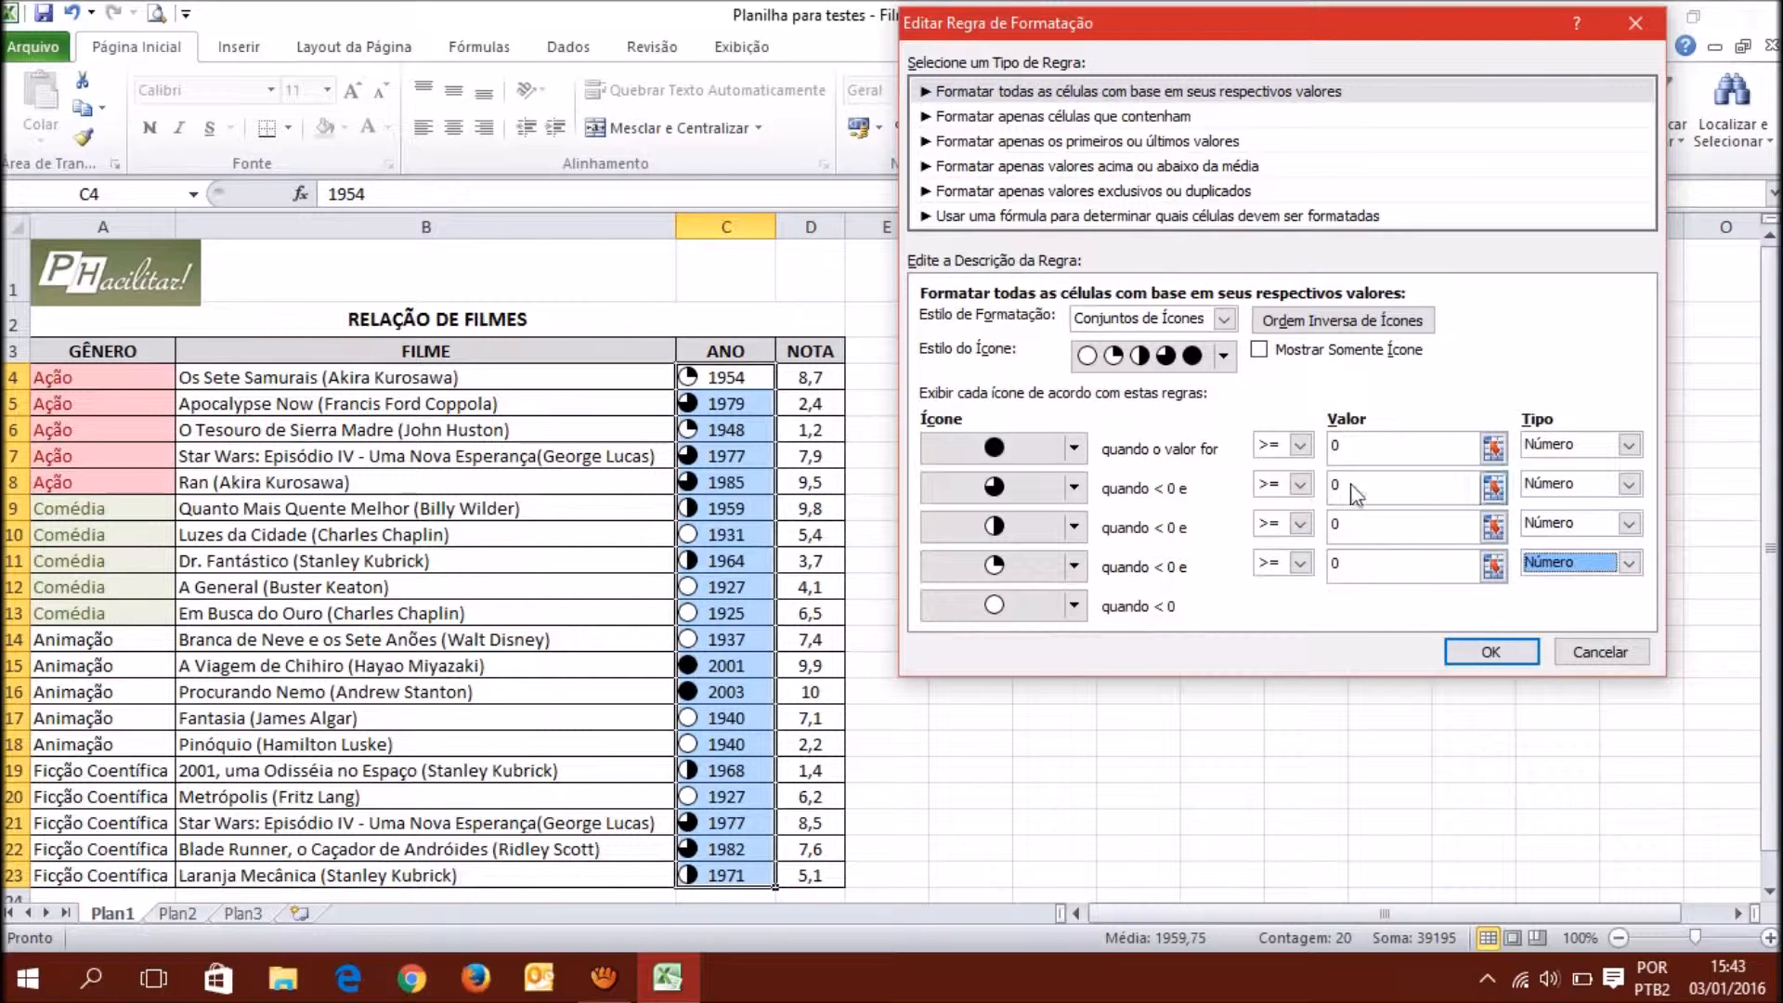
left_click(1510, 656)
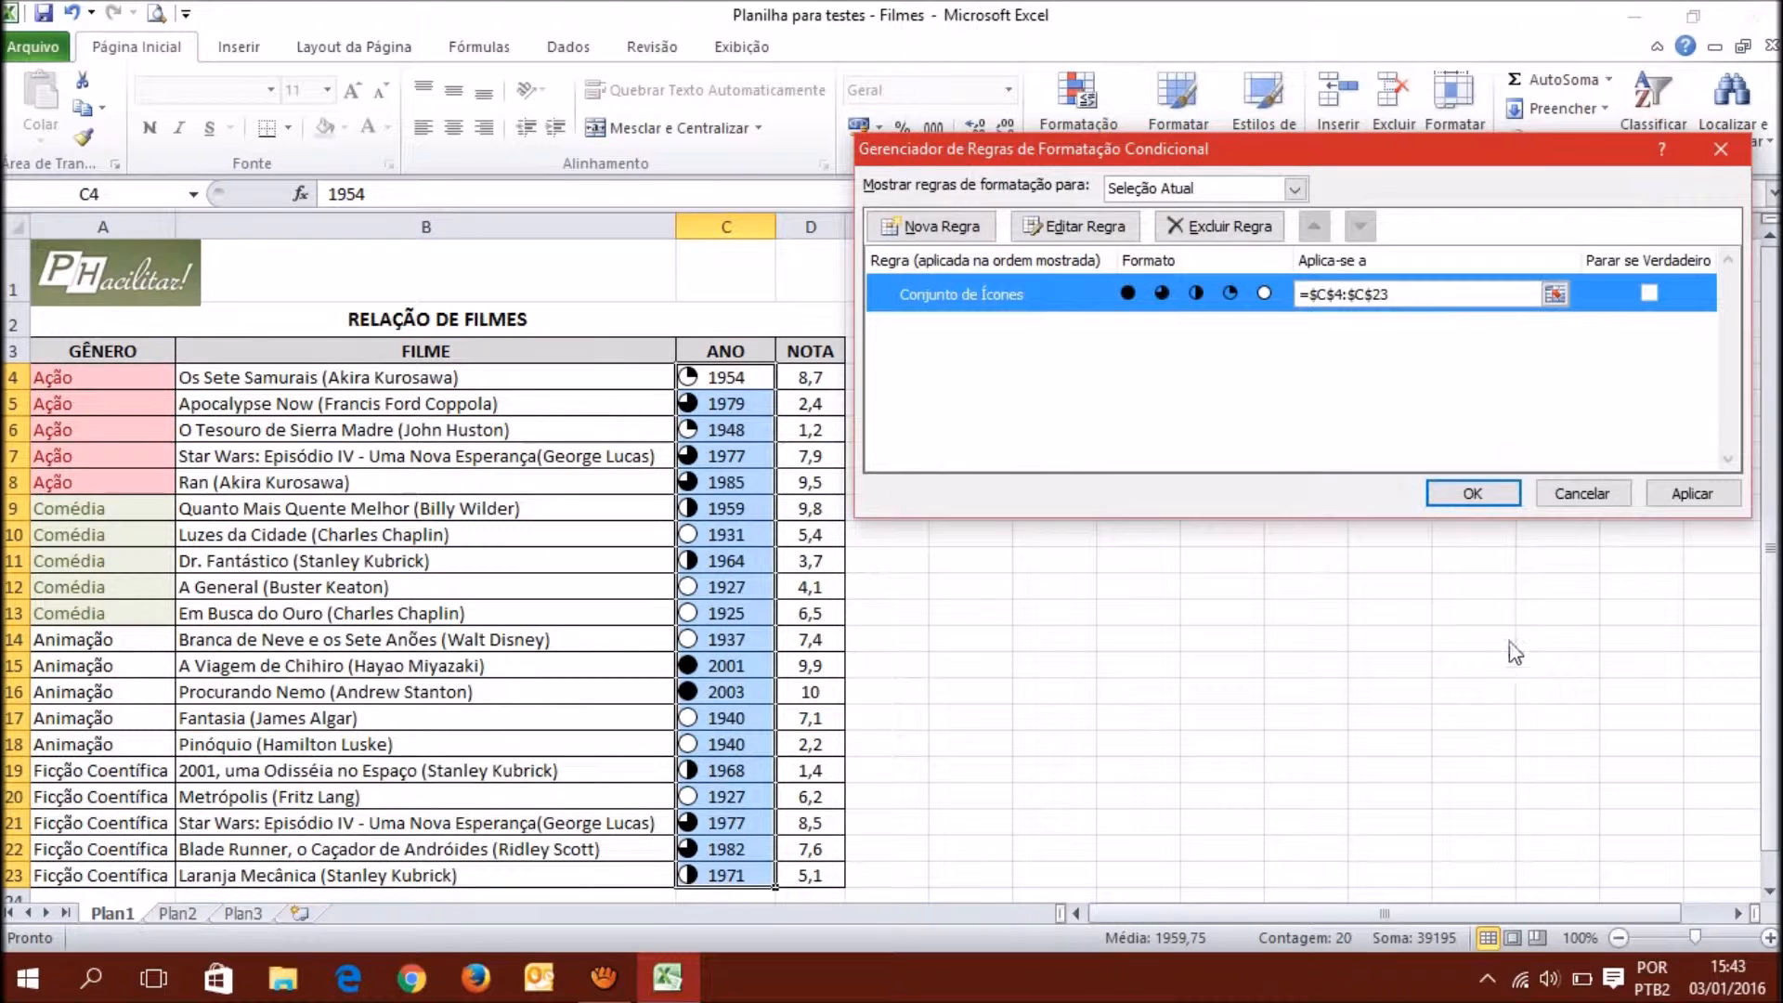
left_click(1692, 494)
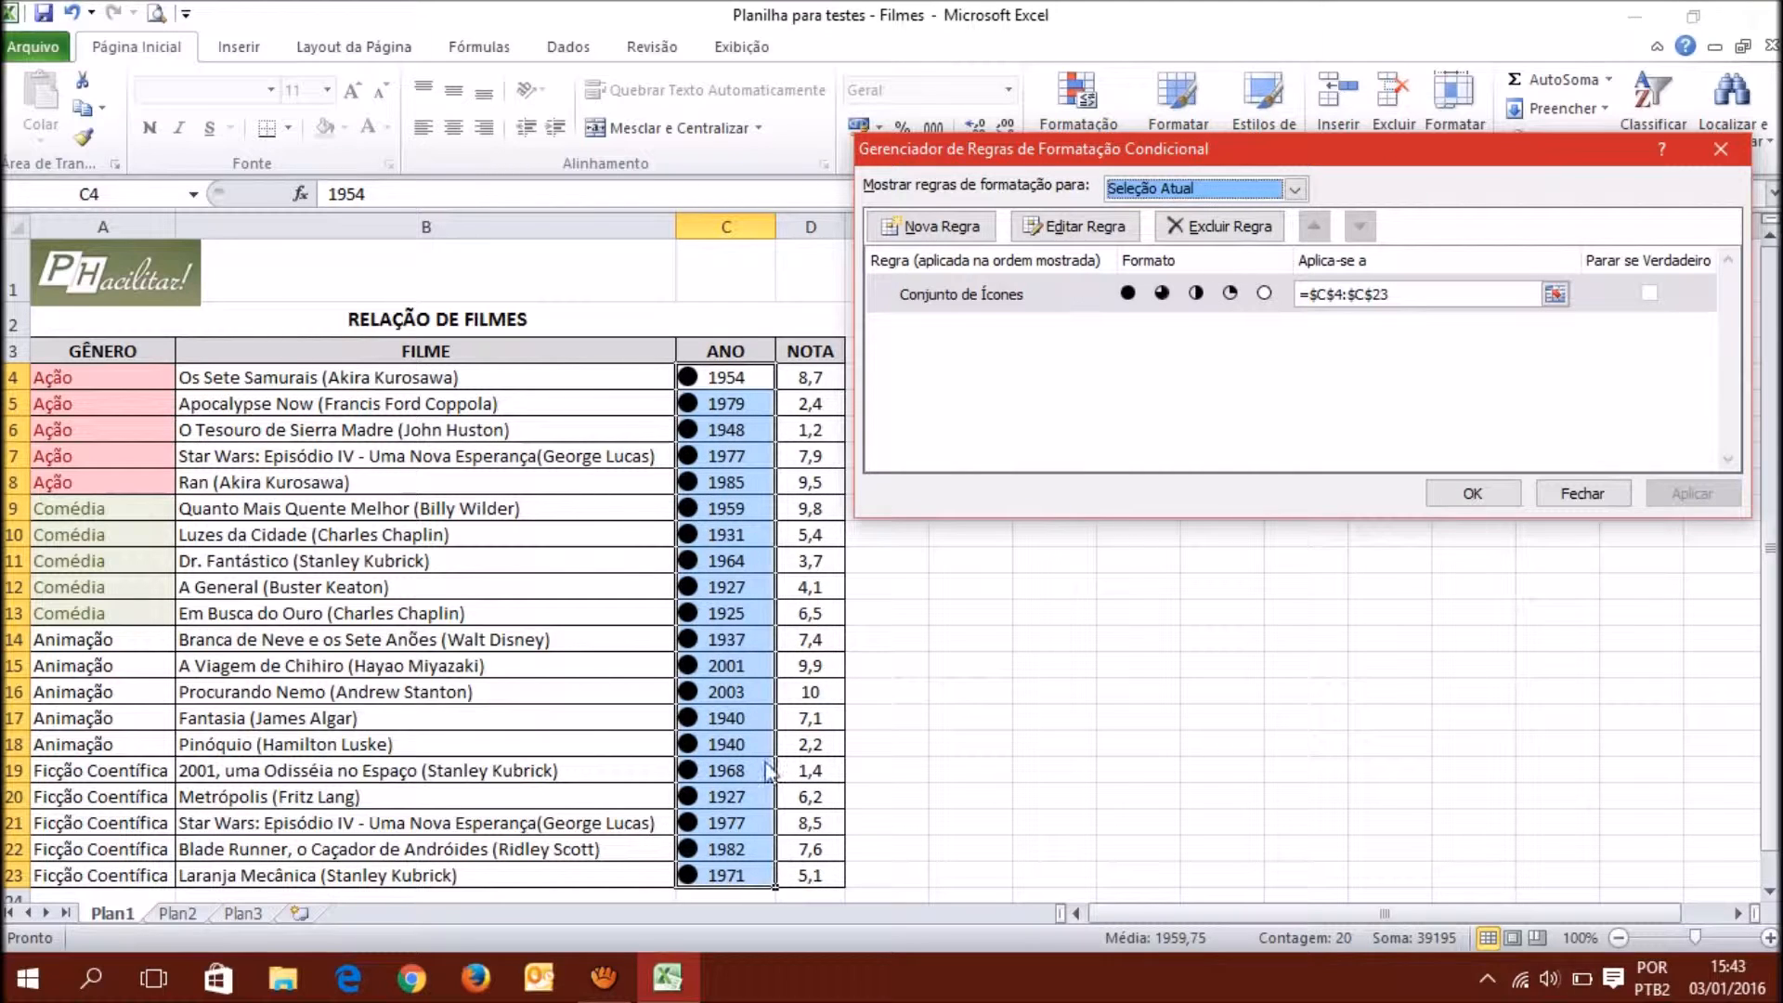
Edit the five-quarters icon rule on C4:C23, setting its first three thresholds to 2000, 1980 and 1970.
left_click(1080, 298)
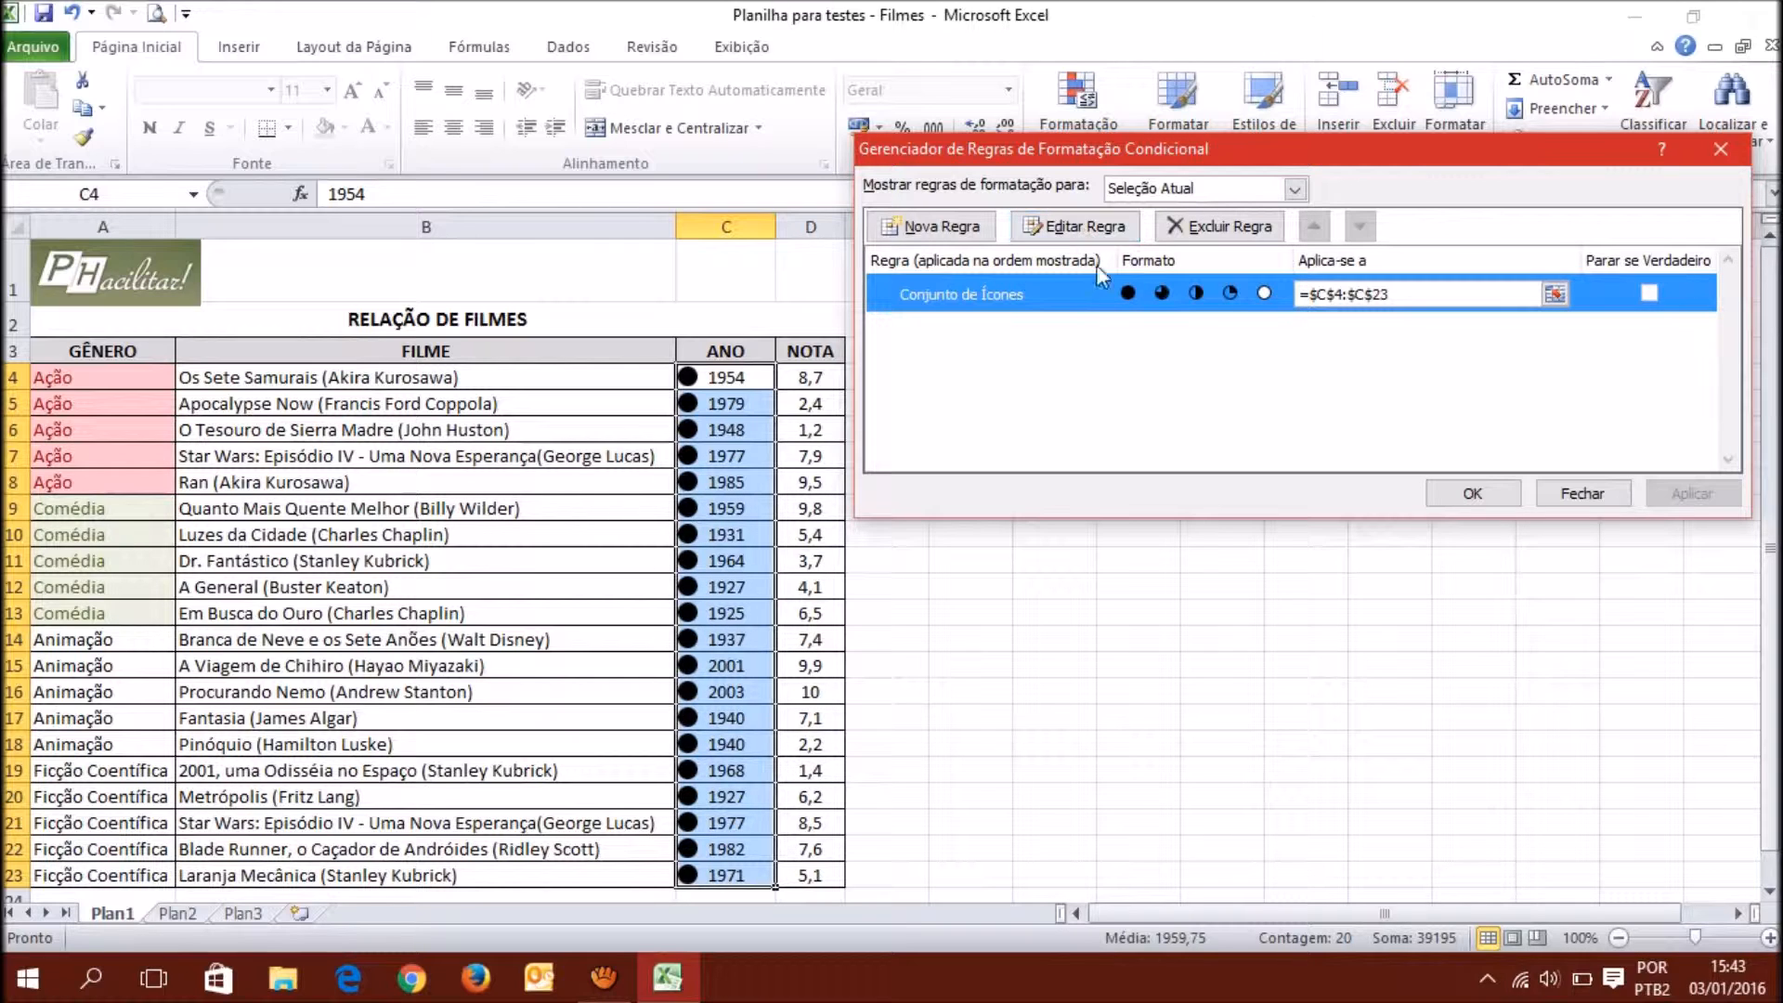
left_click(1083, 226)
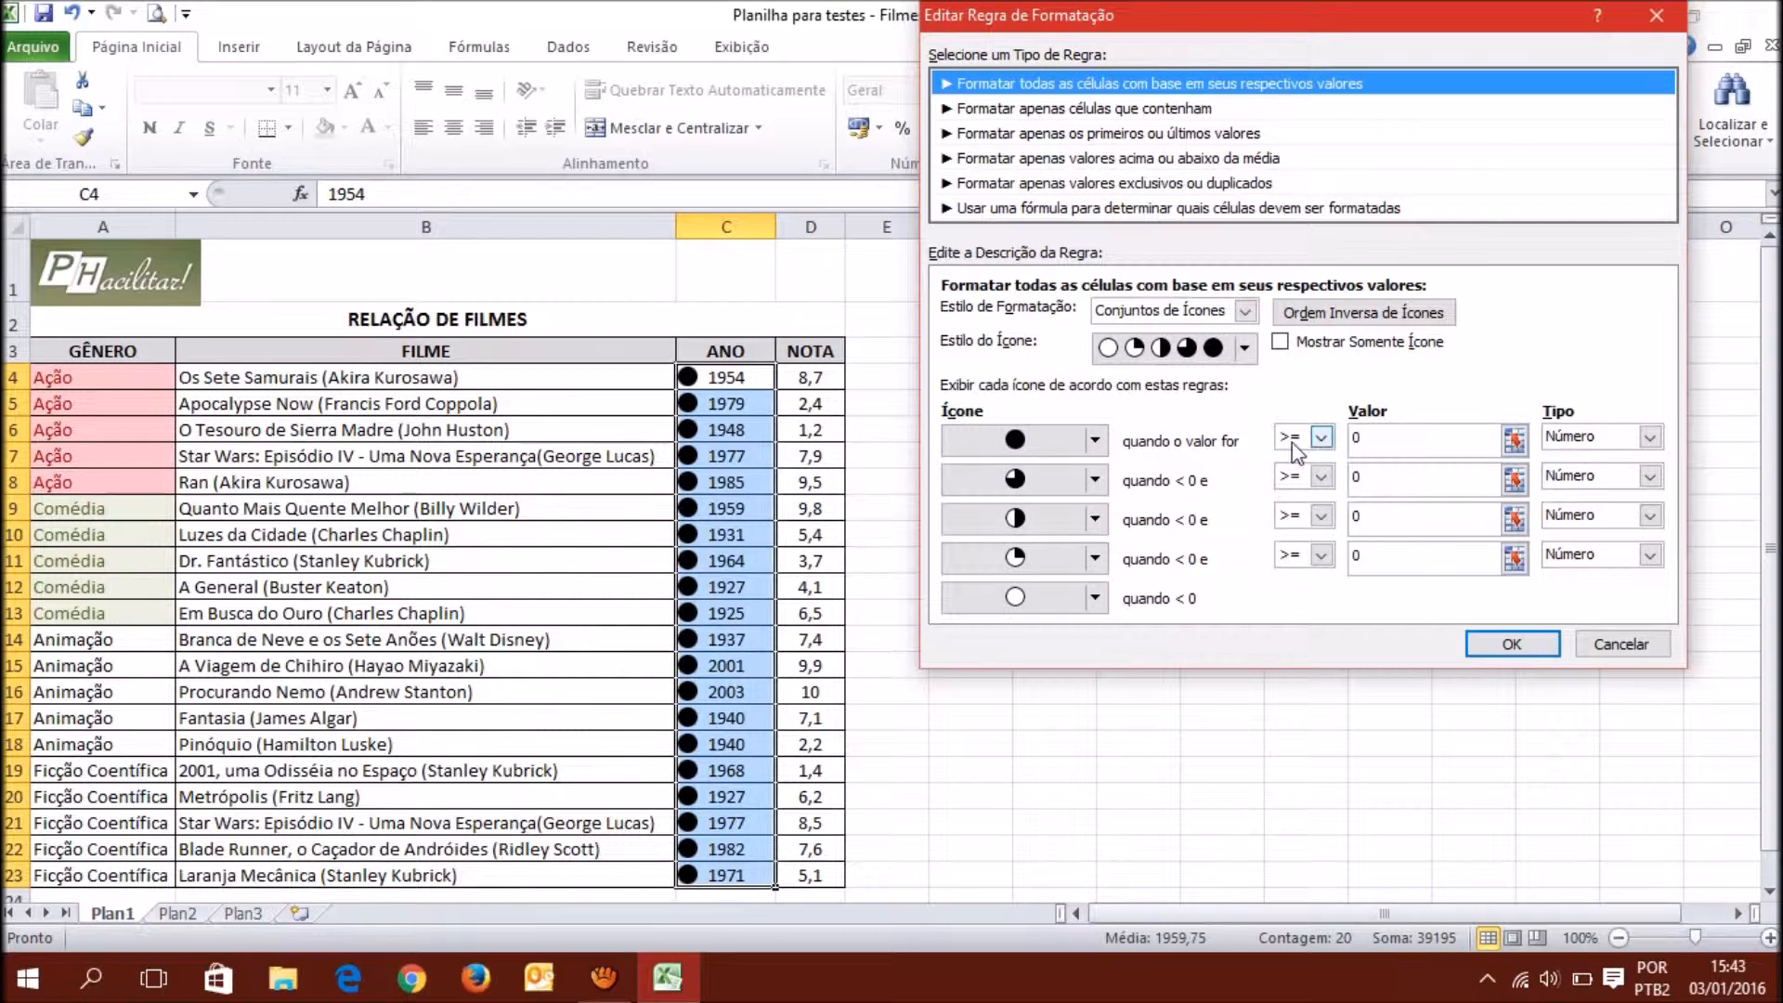
left_click(1361, 442)
double_click(1358, 440)
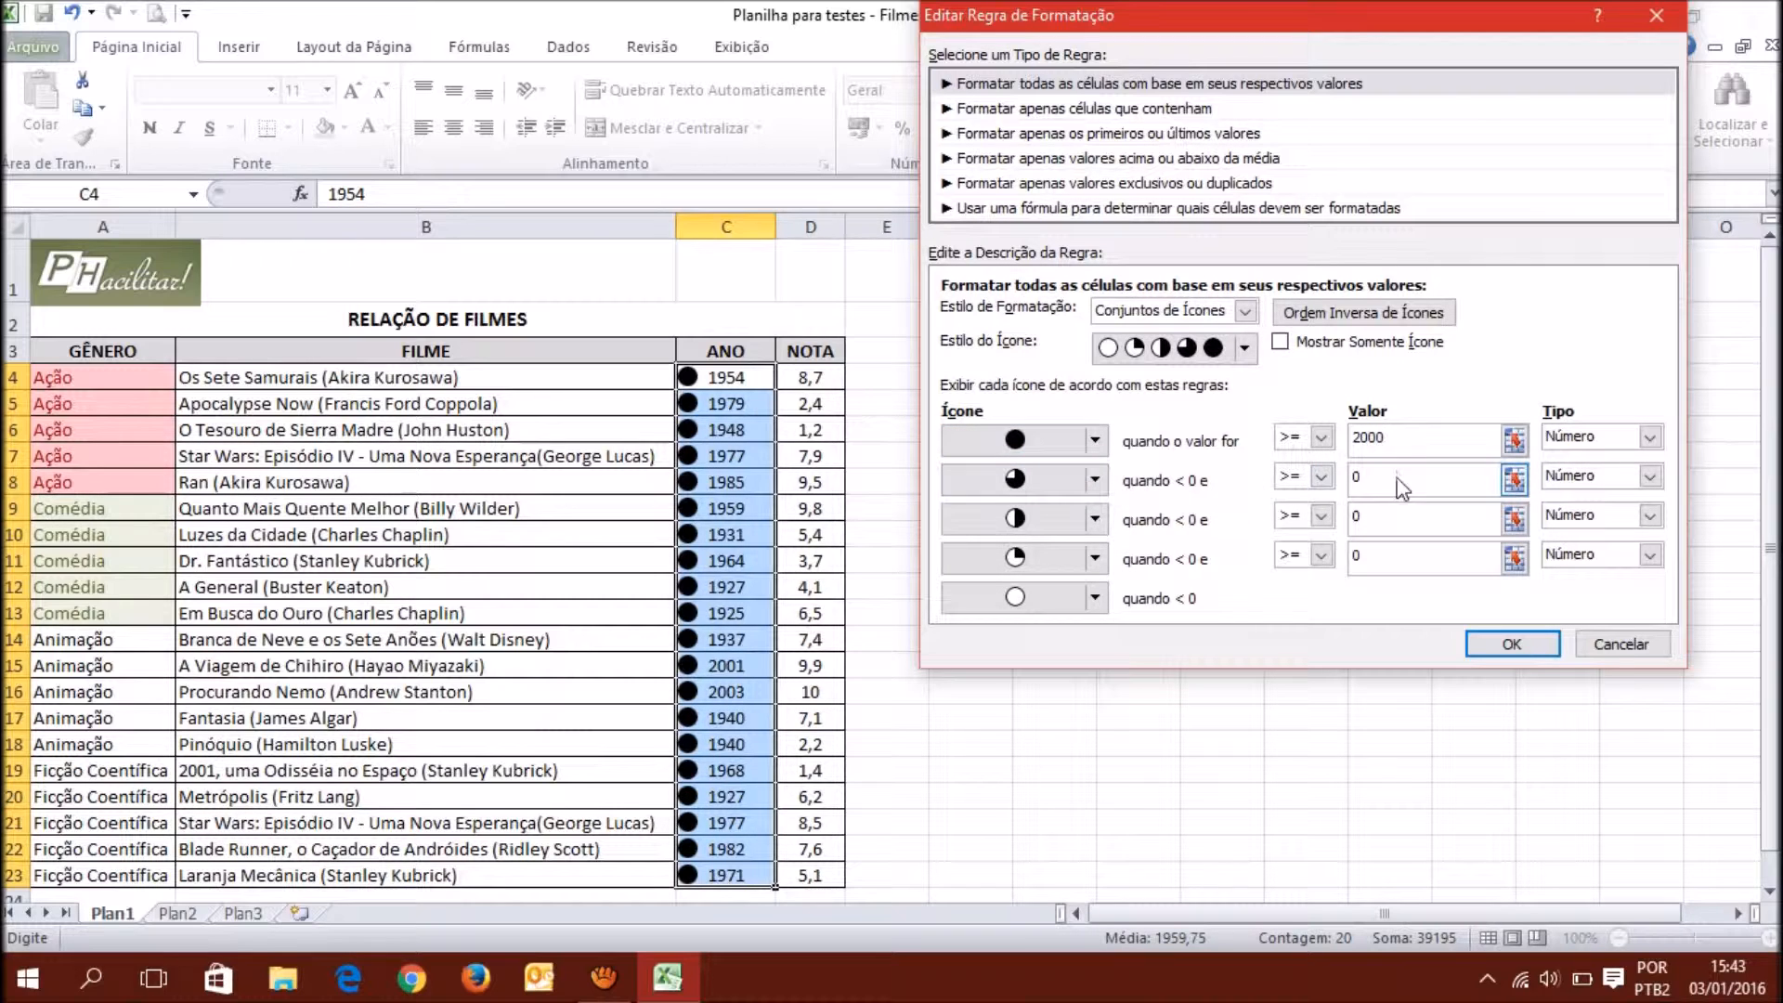
left_click(1355, 472)
type("198")
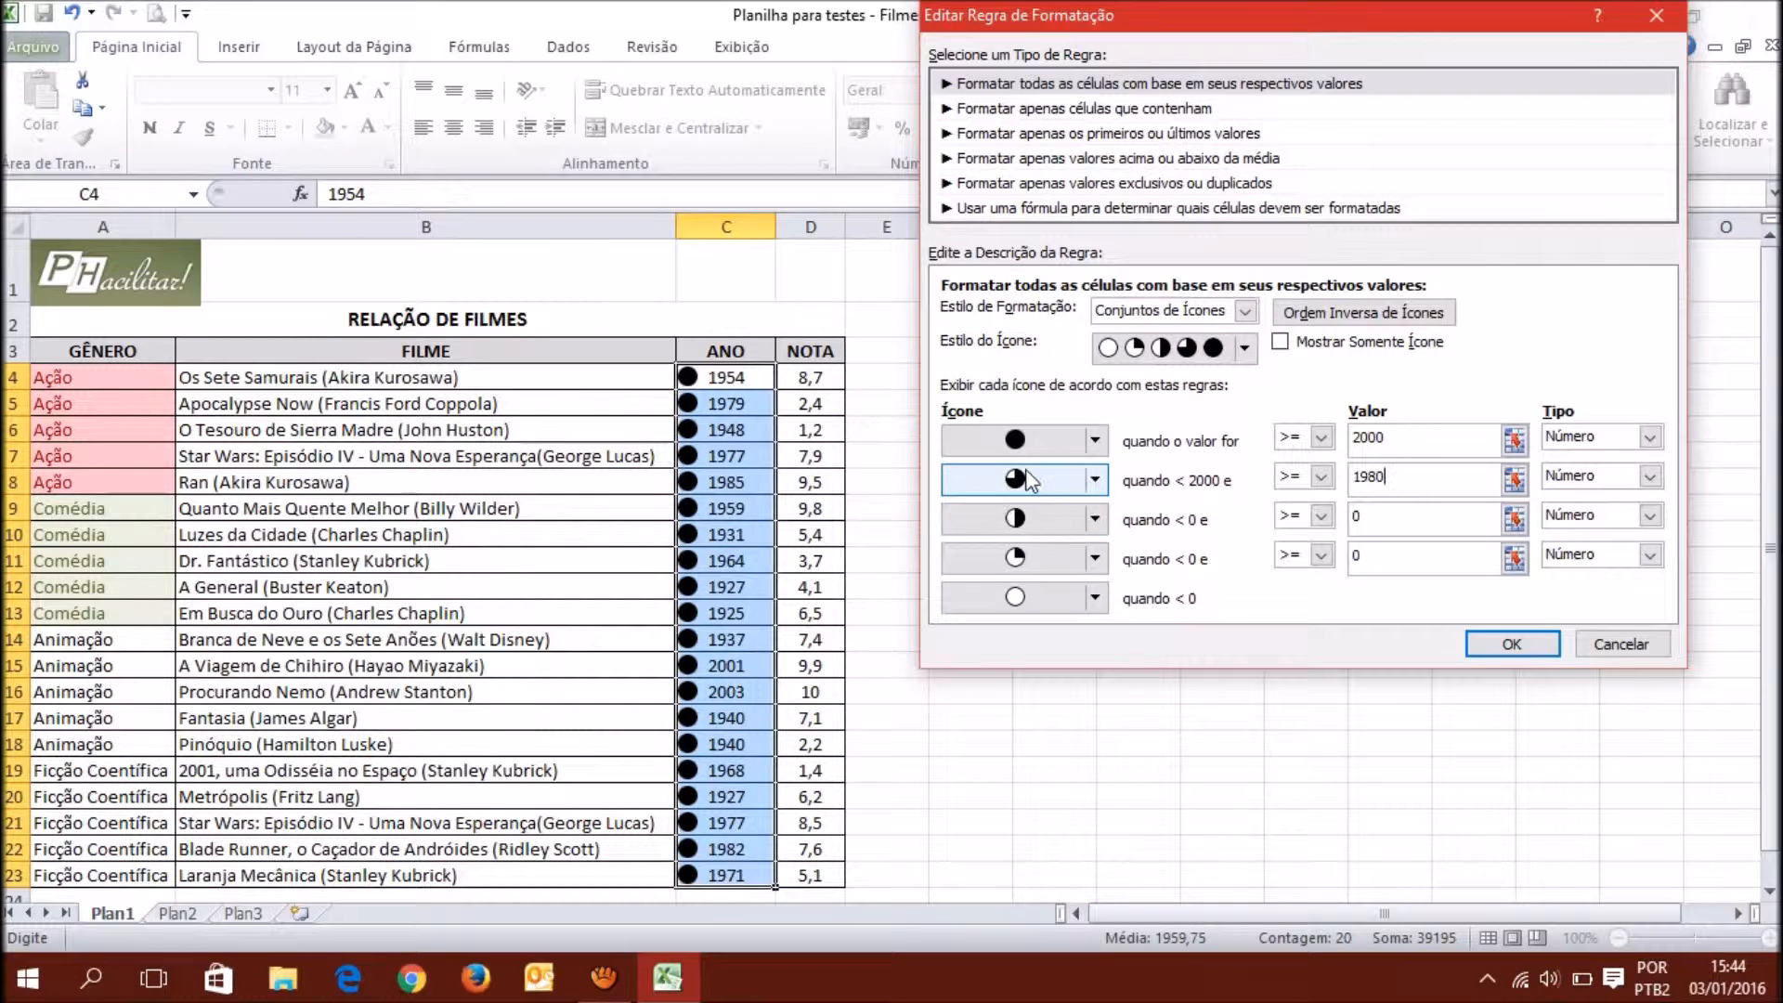
left_click(1370, 512)
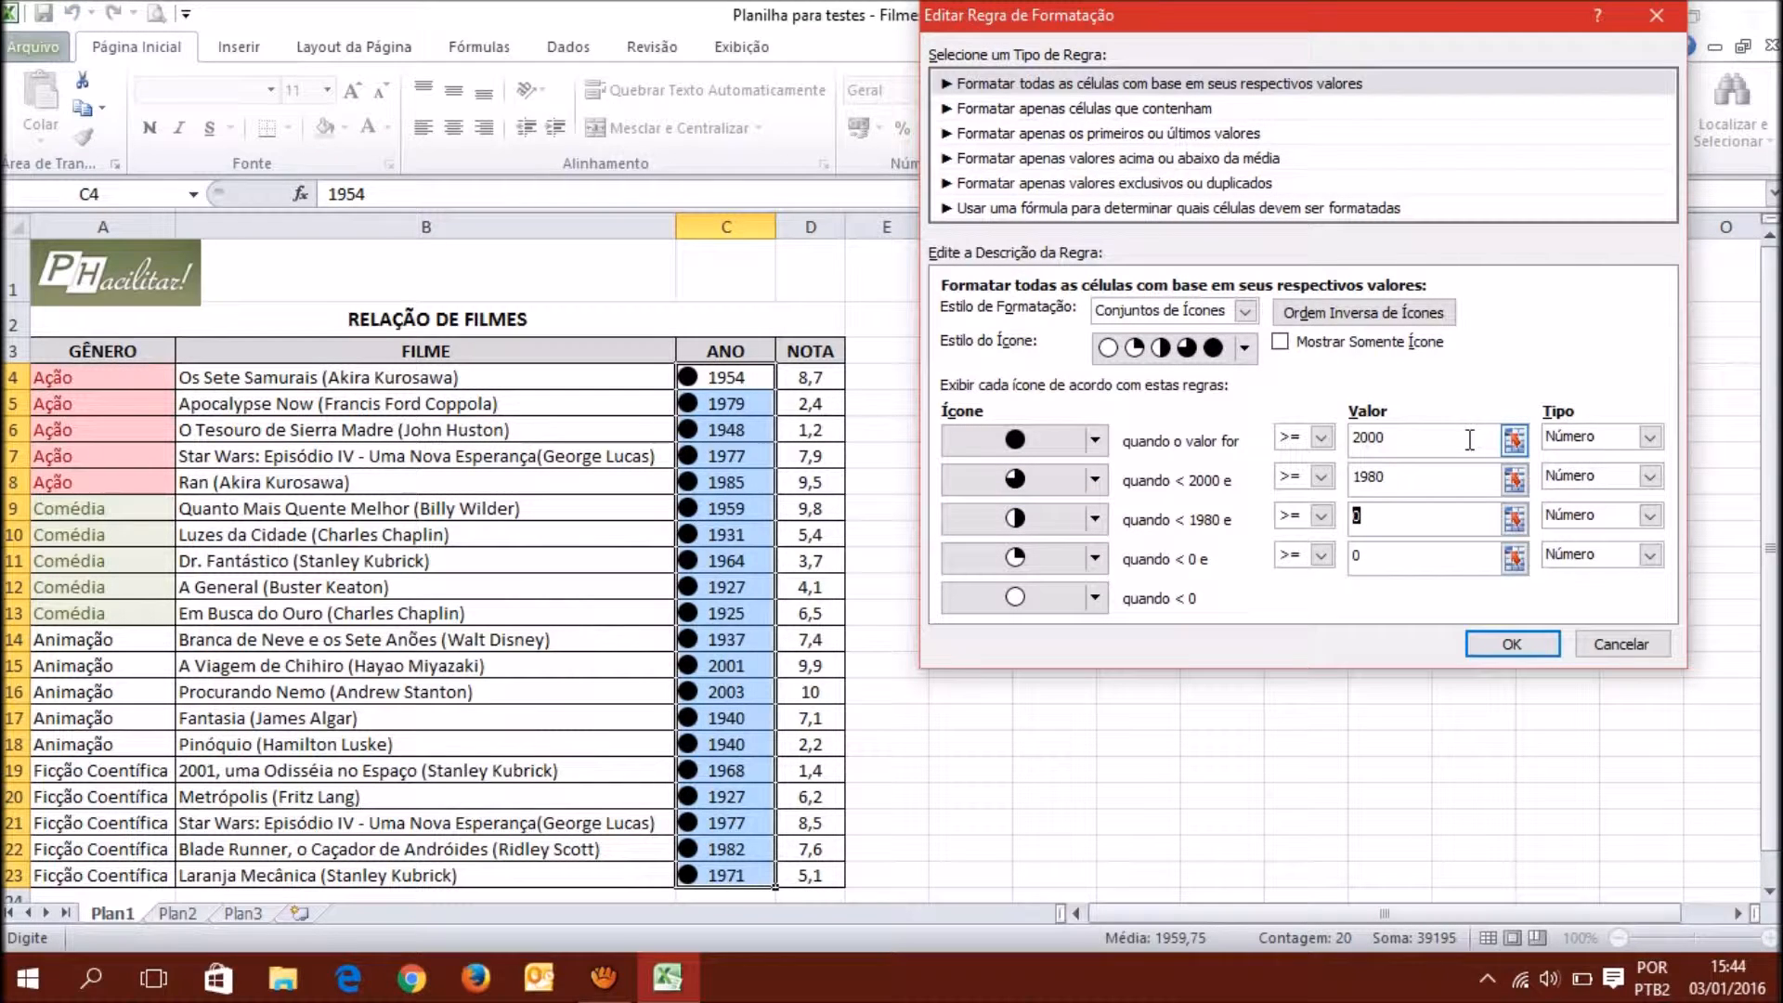
type("1970")
left_click(1358, 555)
key("Return")
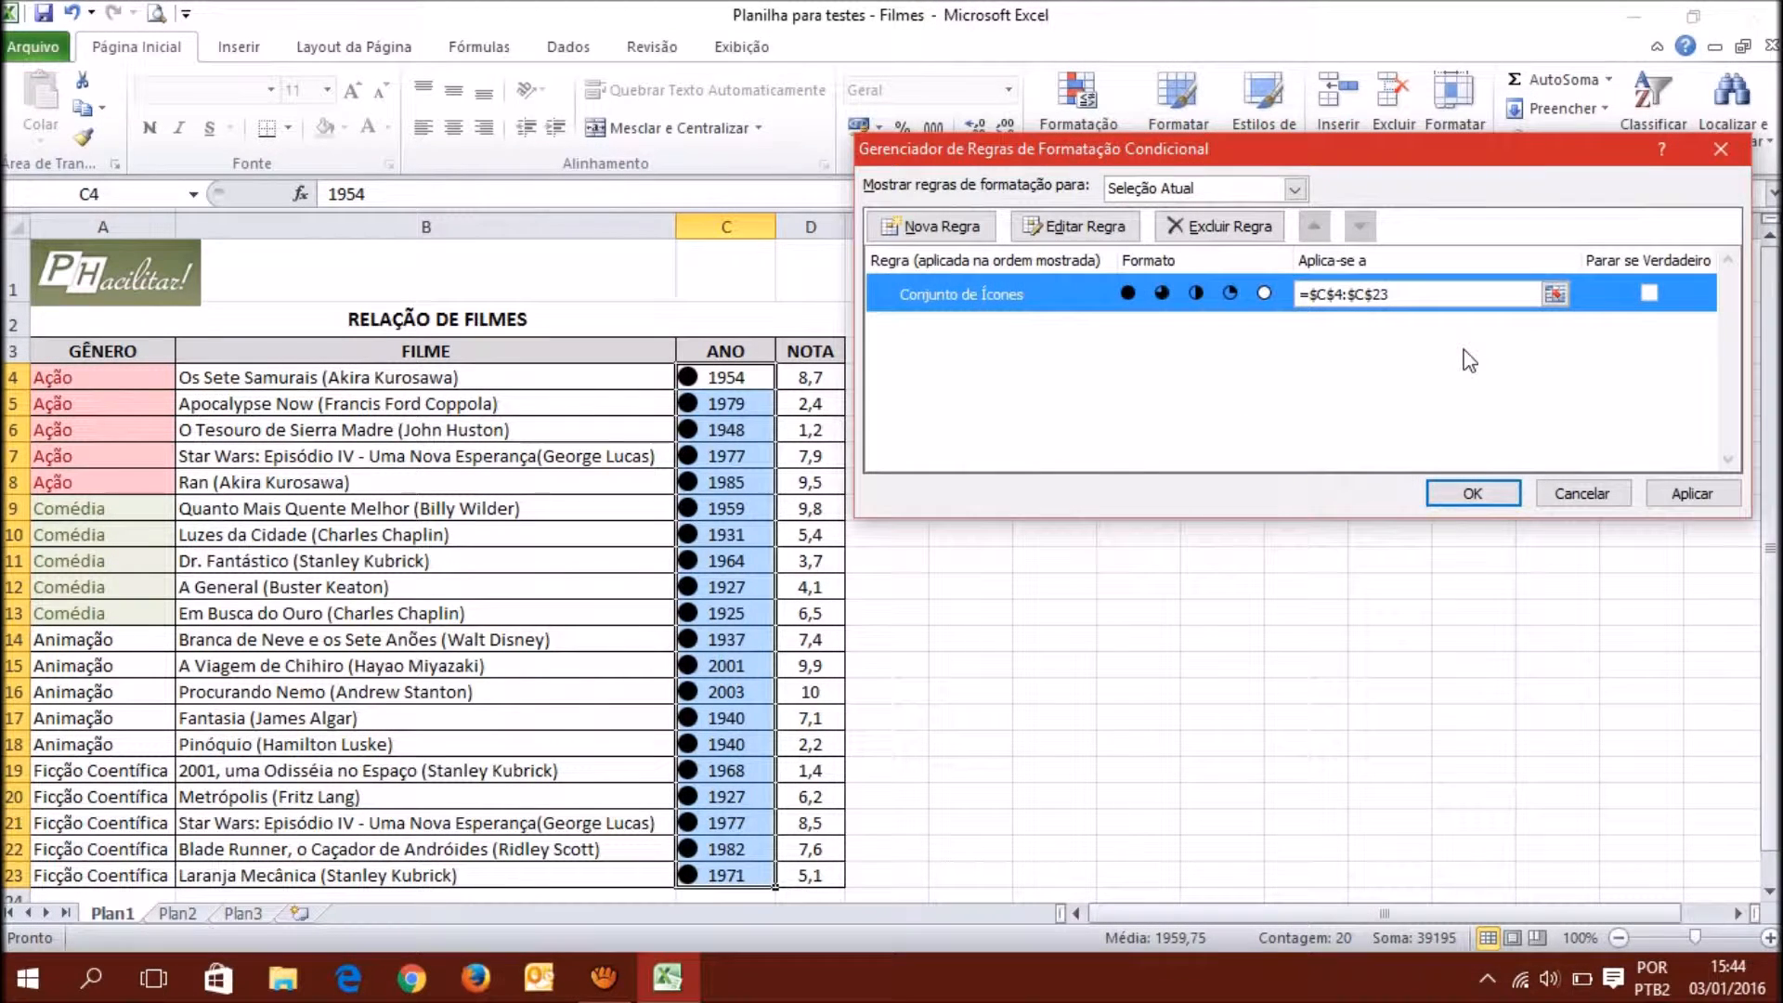
Set the quarter-filled circle's threshold to 1950 in the icon rule and apply the rule to the ANO values.
left_click(1075, 226)
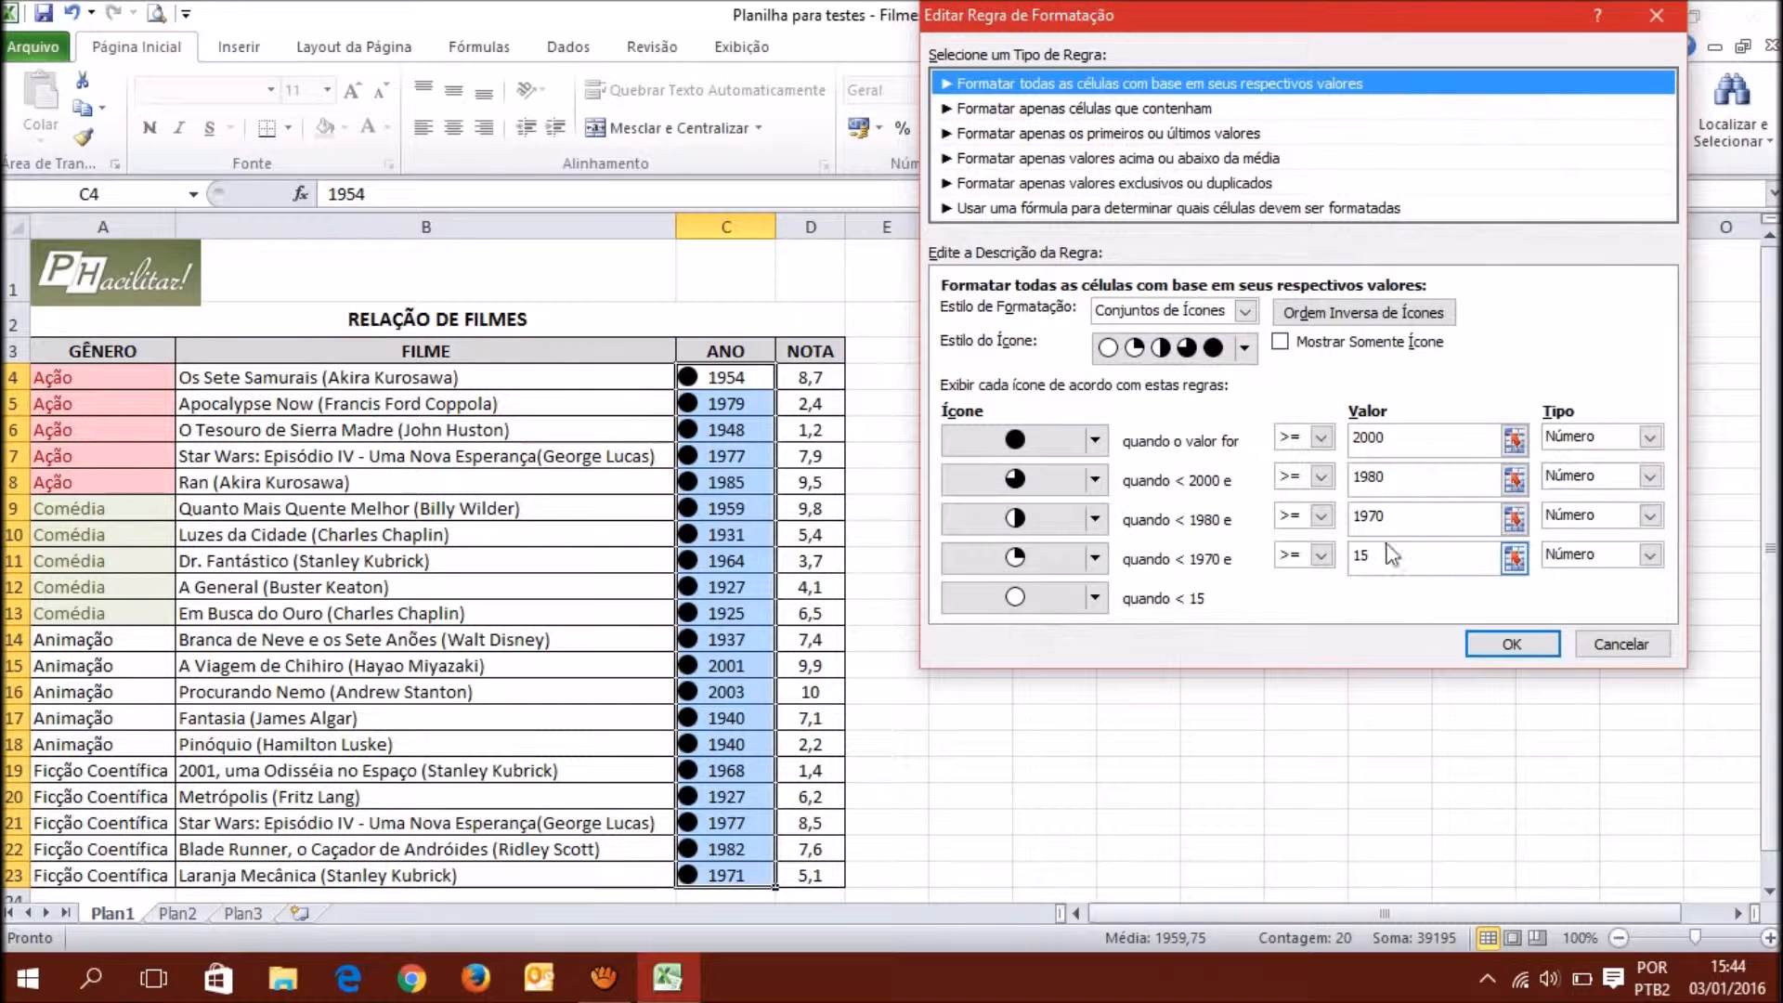
left_click_drag(1389, 554, 1344, 549)
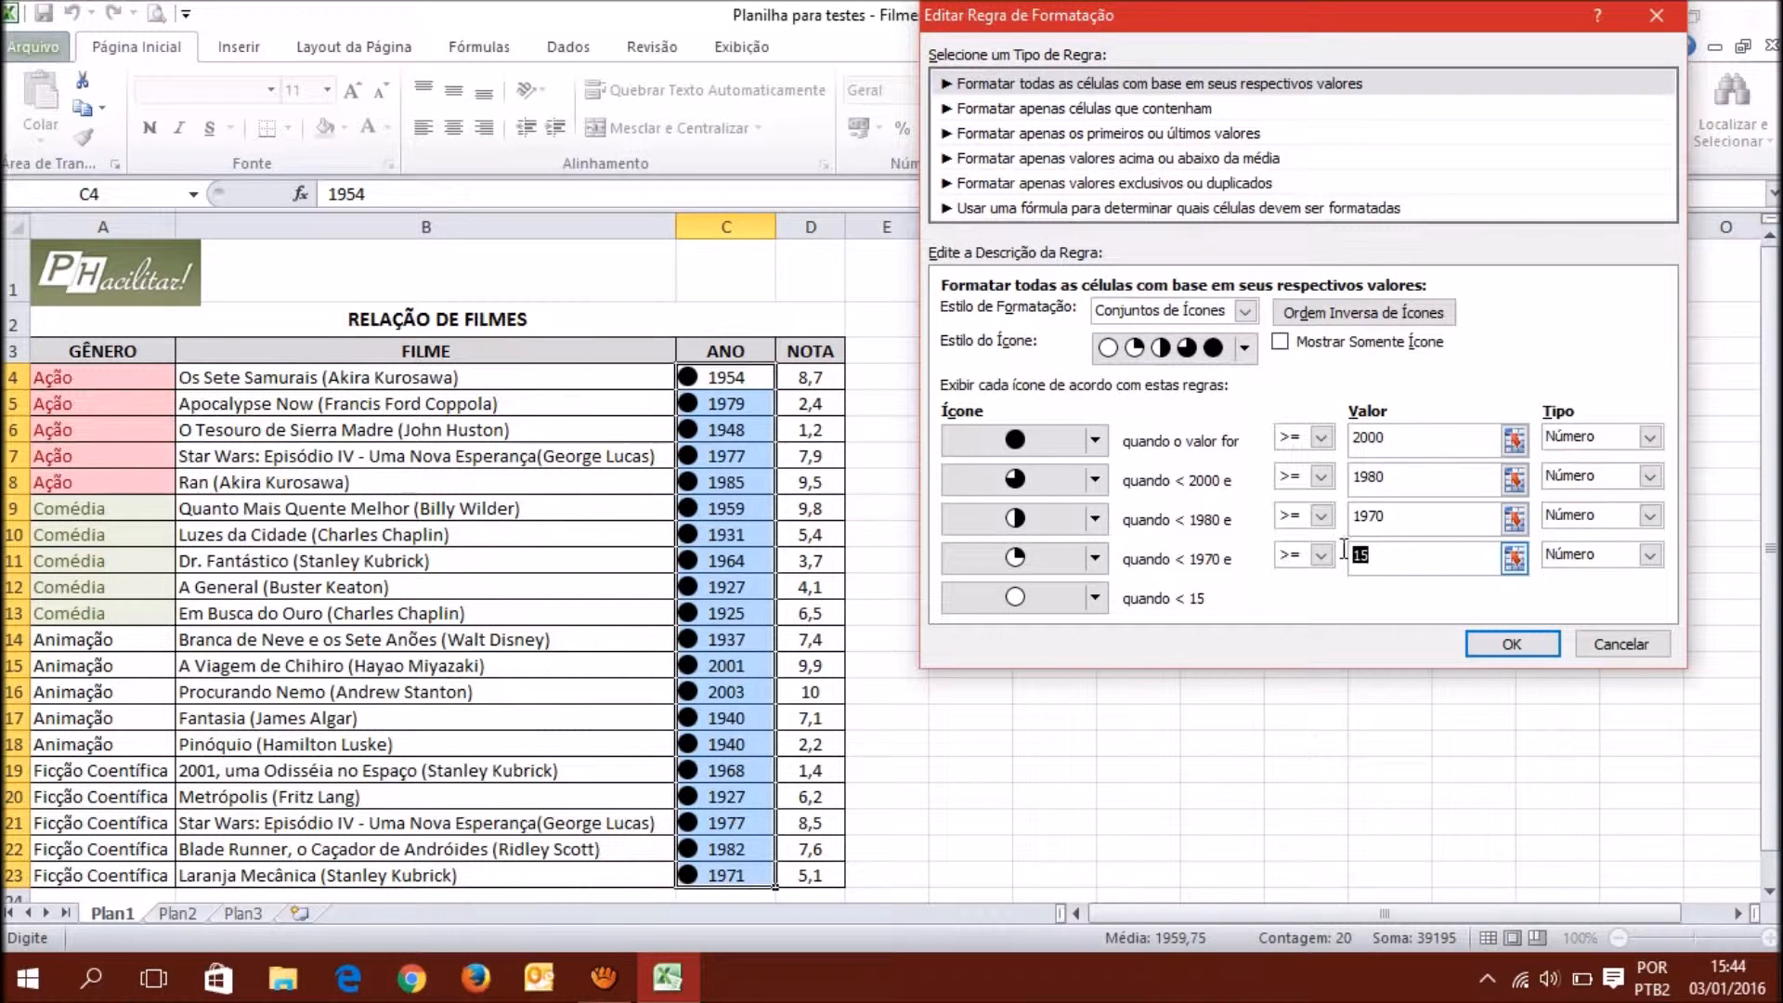
type("1950")
key("Tab")
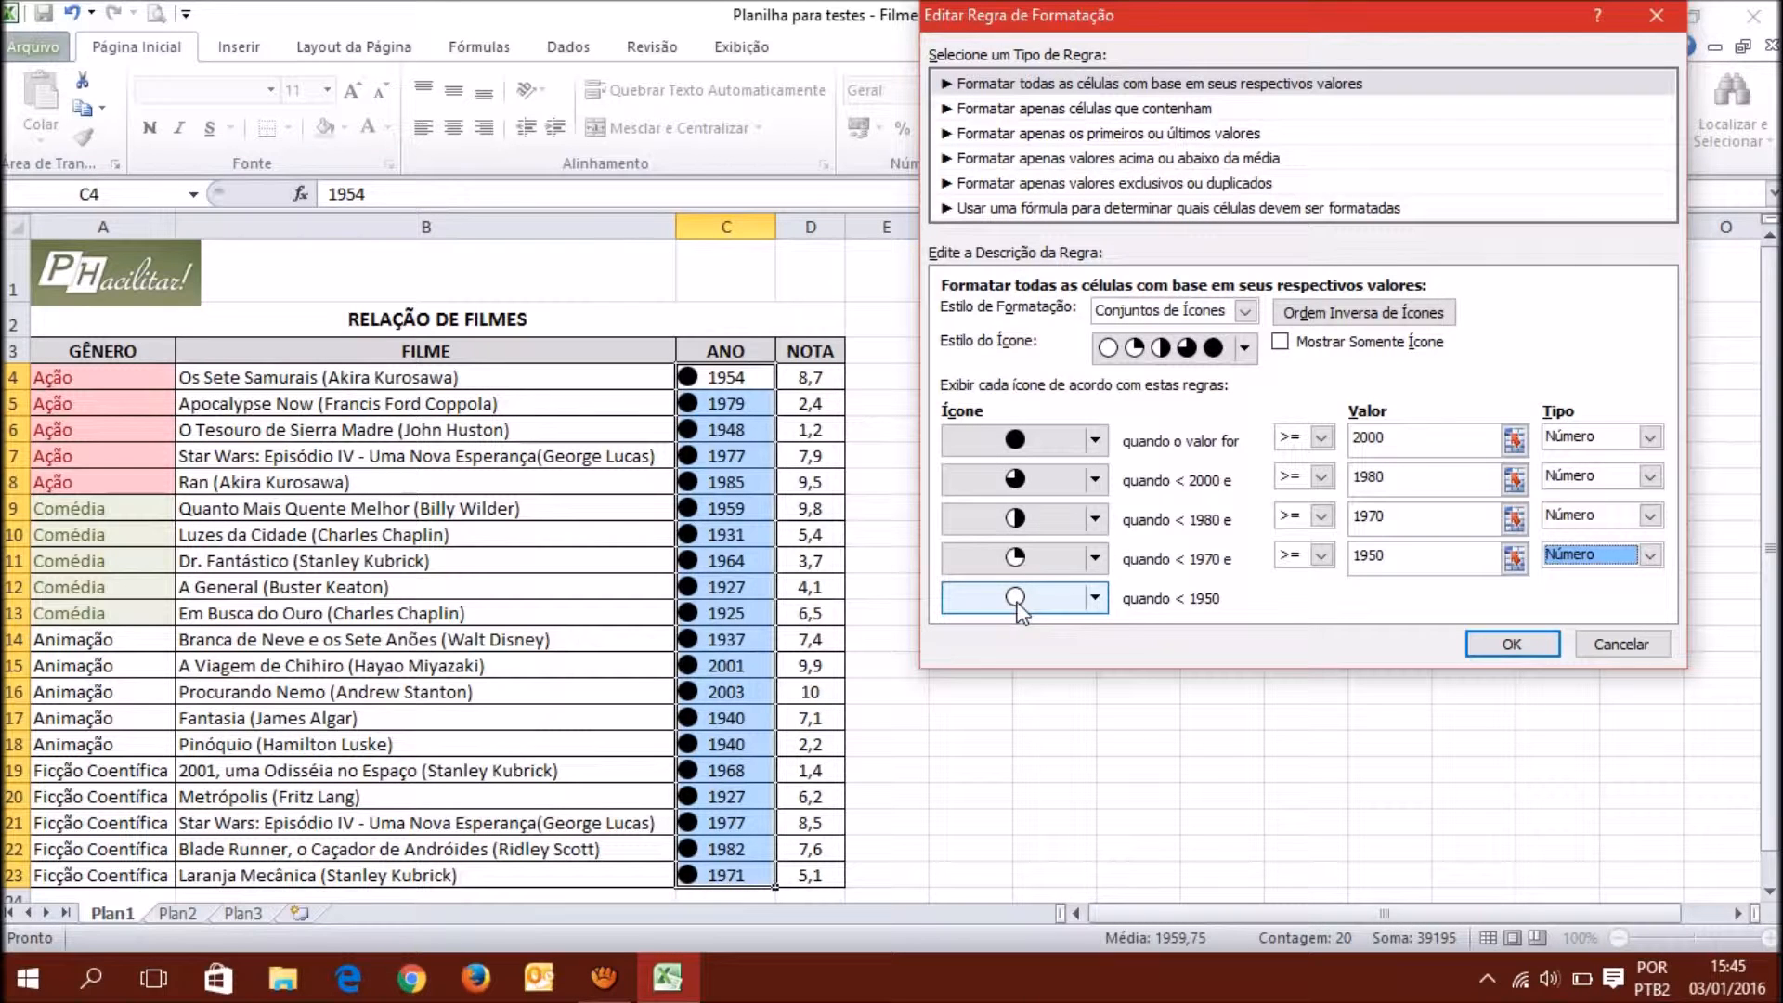
left_click(1507, 648)
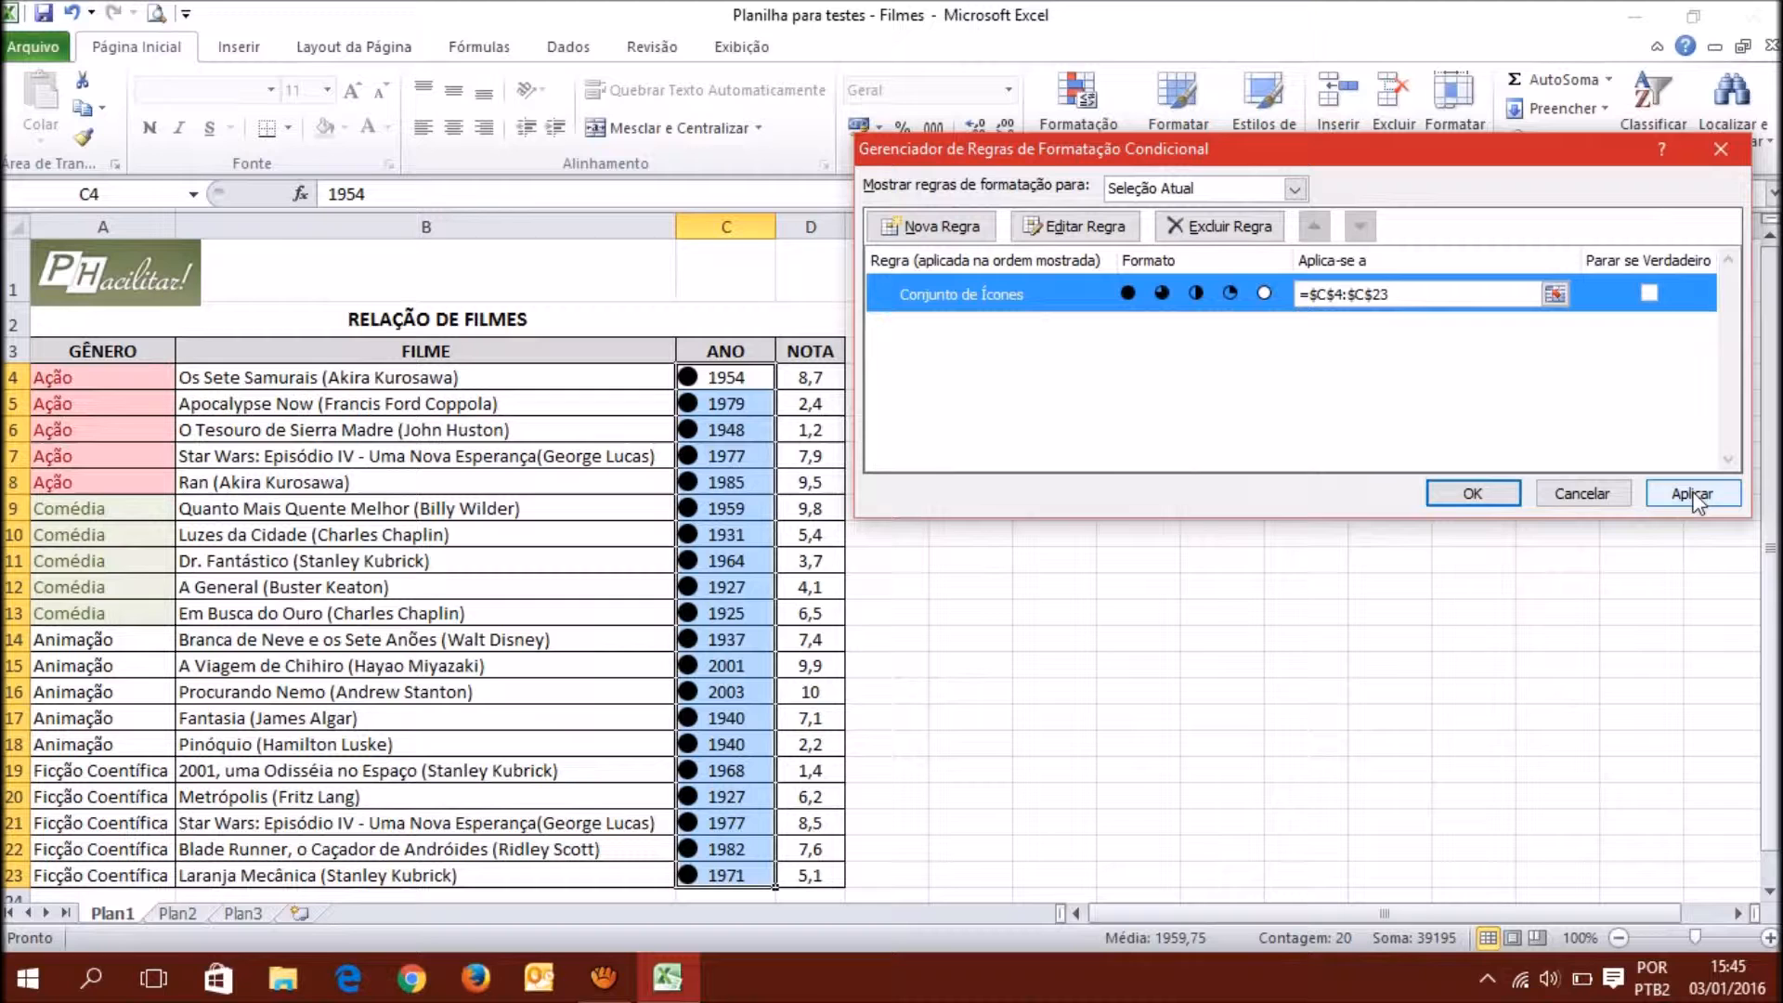
left_click(1491, 494)
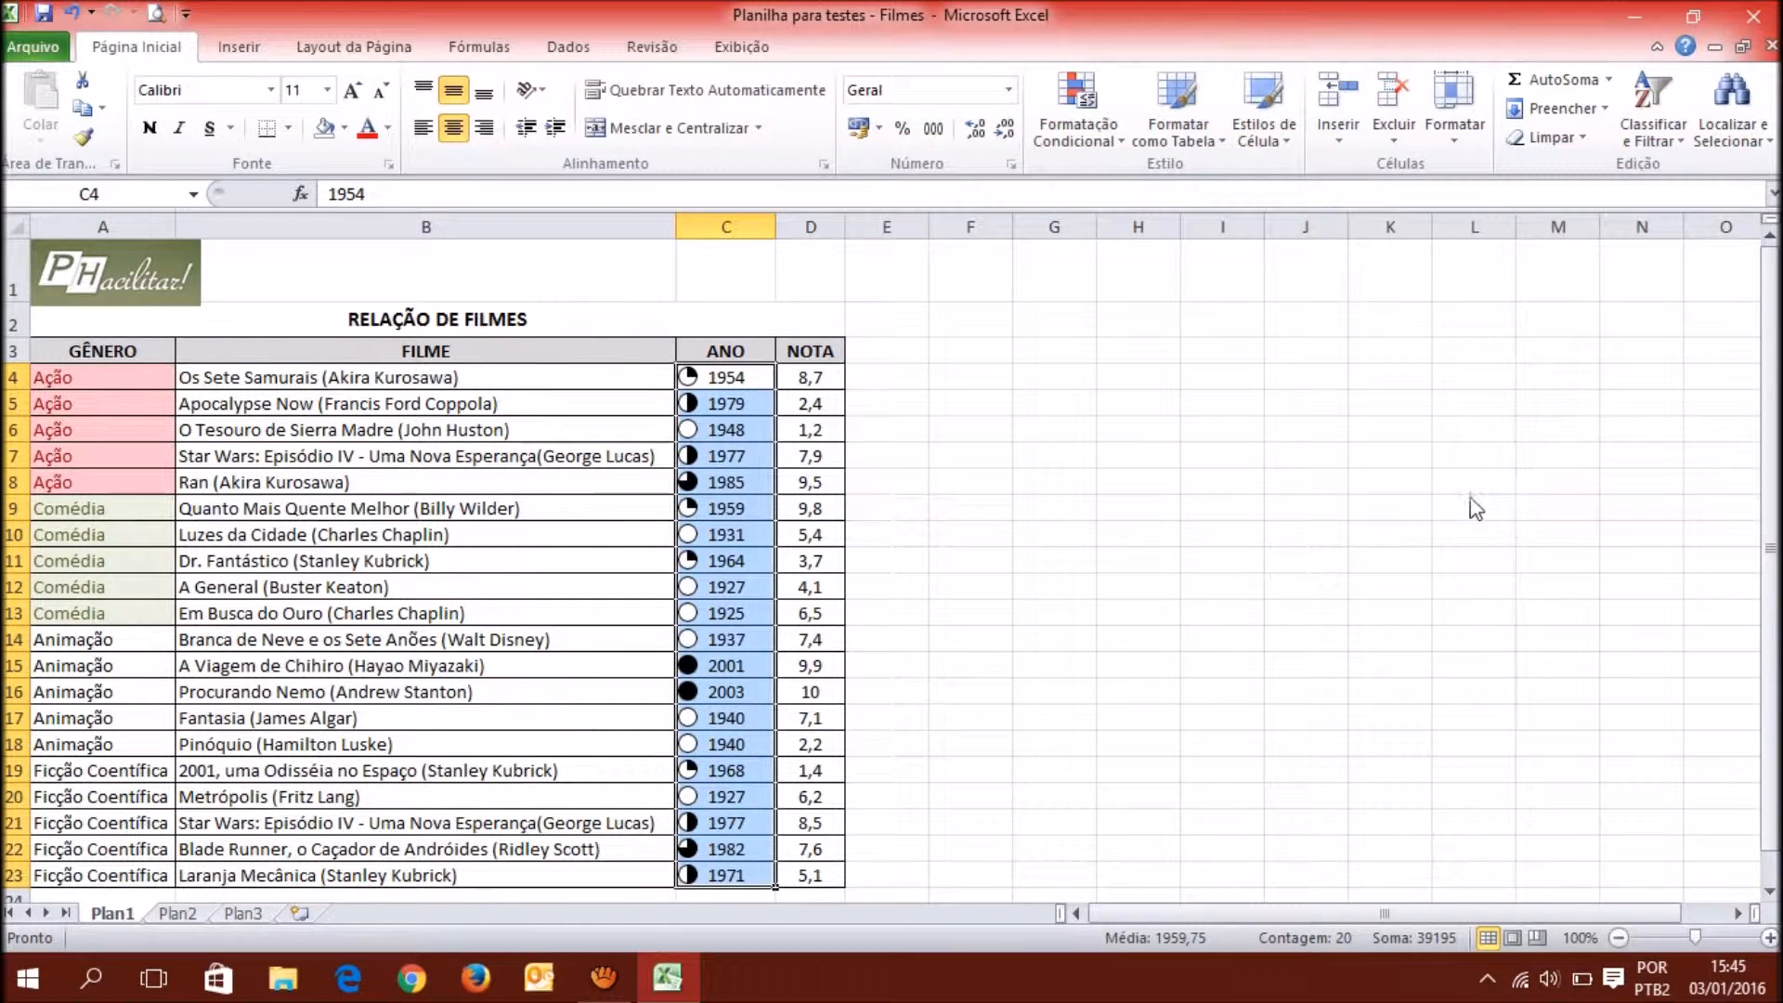
left_click(1274, 496)
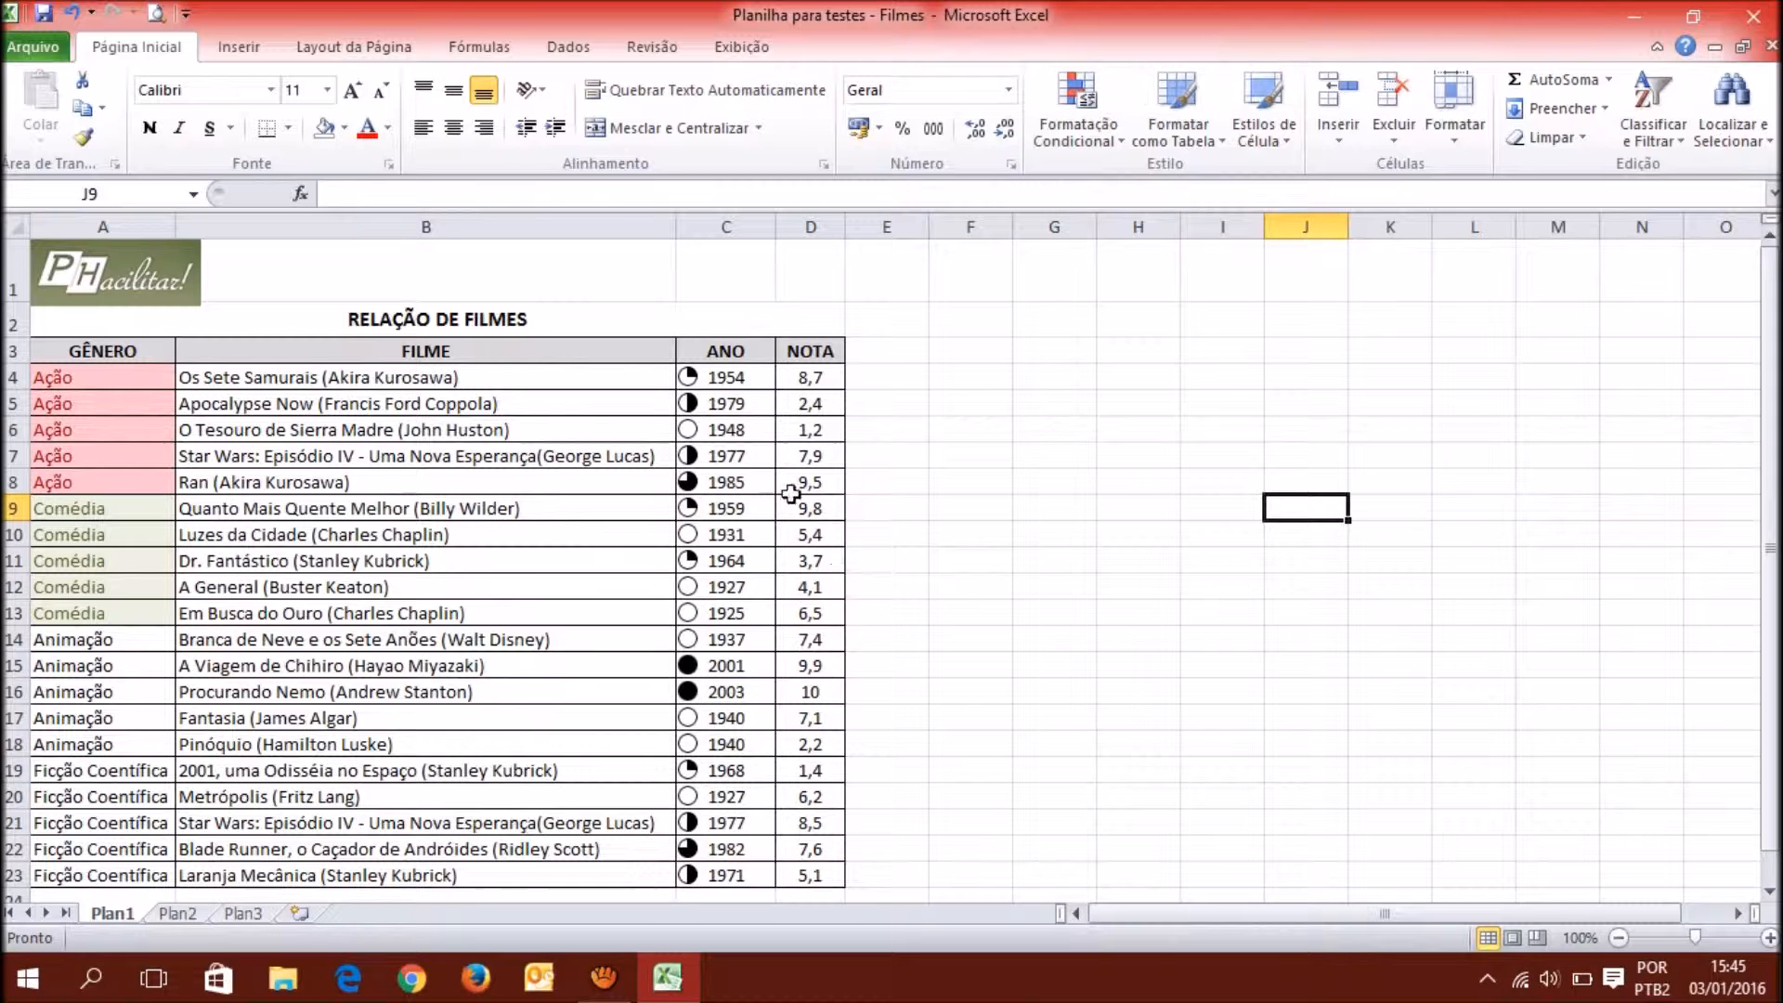
Enable Mostrar Somente Ícone in the icon set rule for C4:C23 and apply it.
left_click(729, 378)
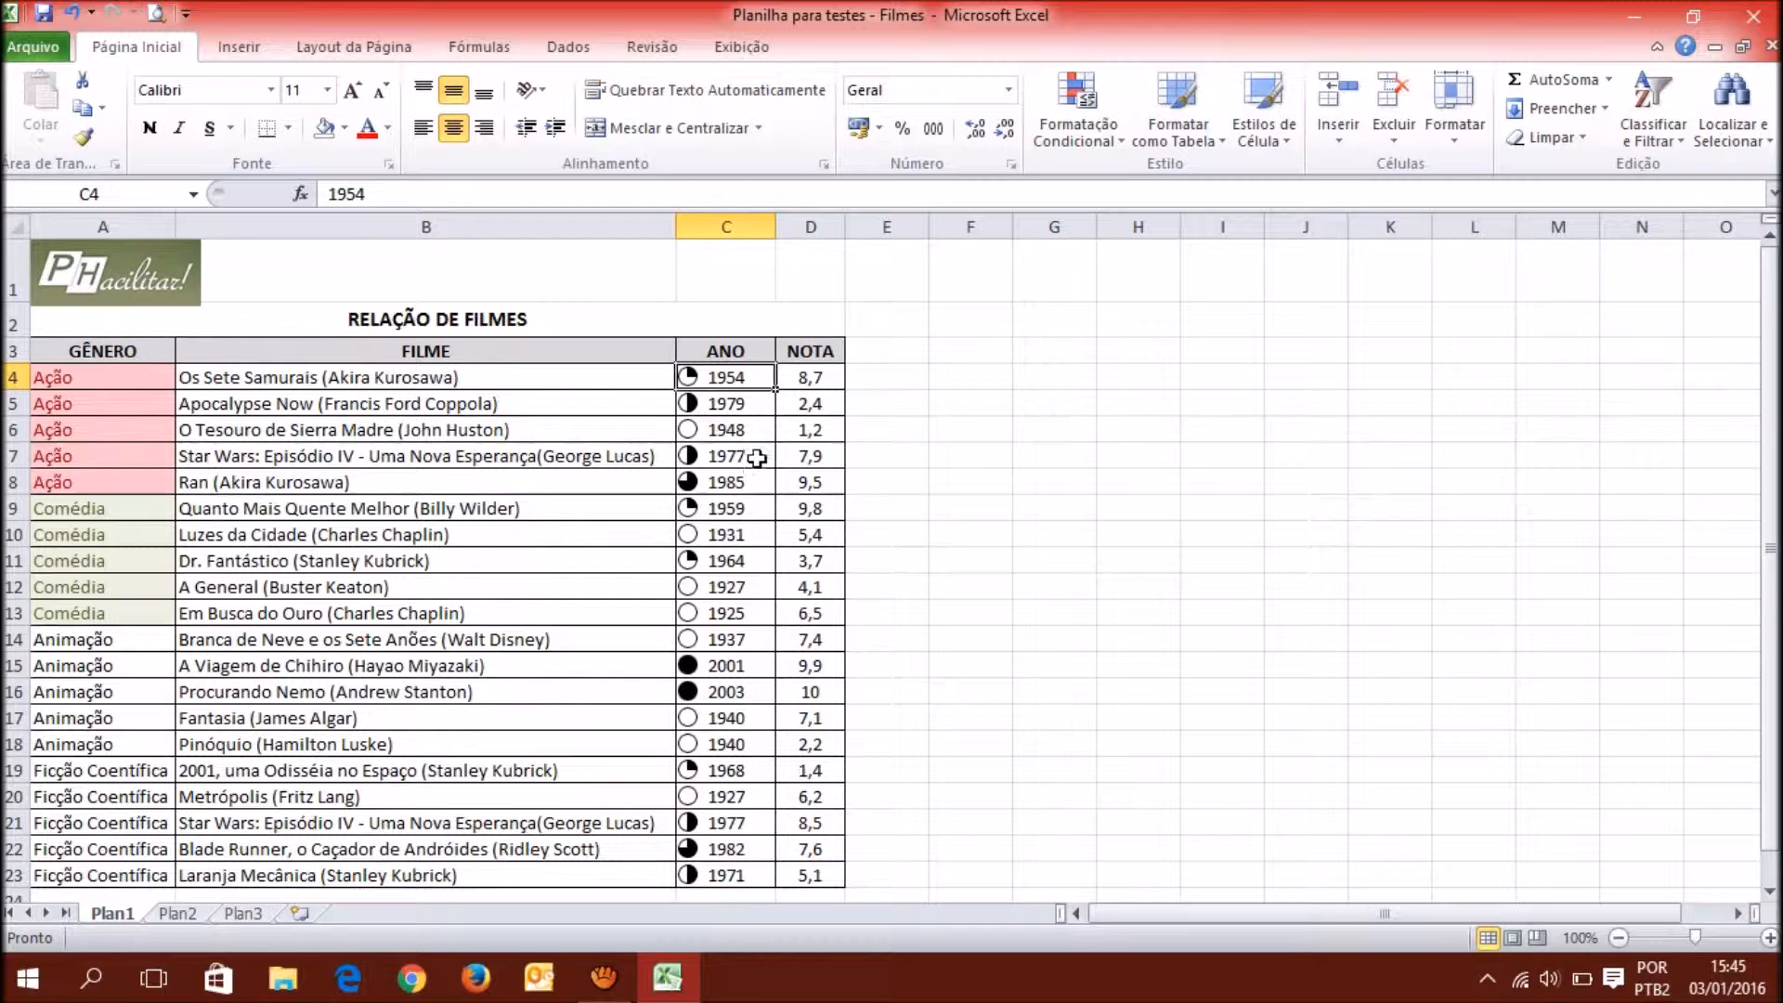
left_click_drag(734, 378, 738, 873)
left_click(734, 393)
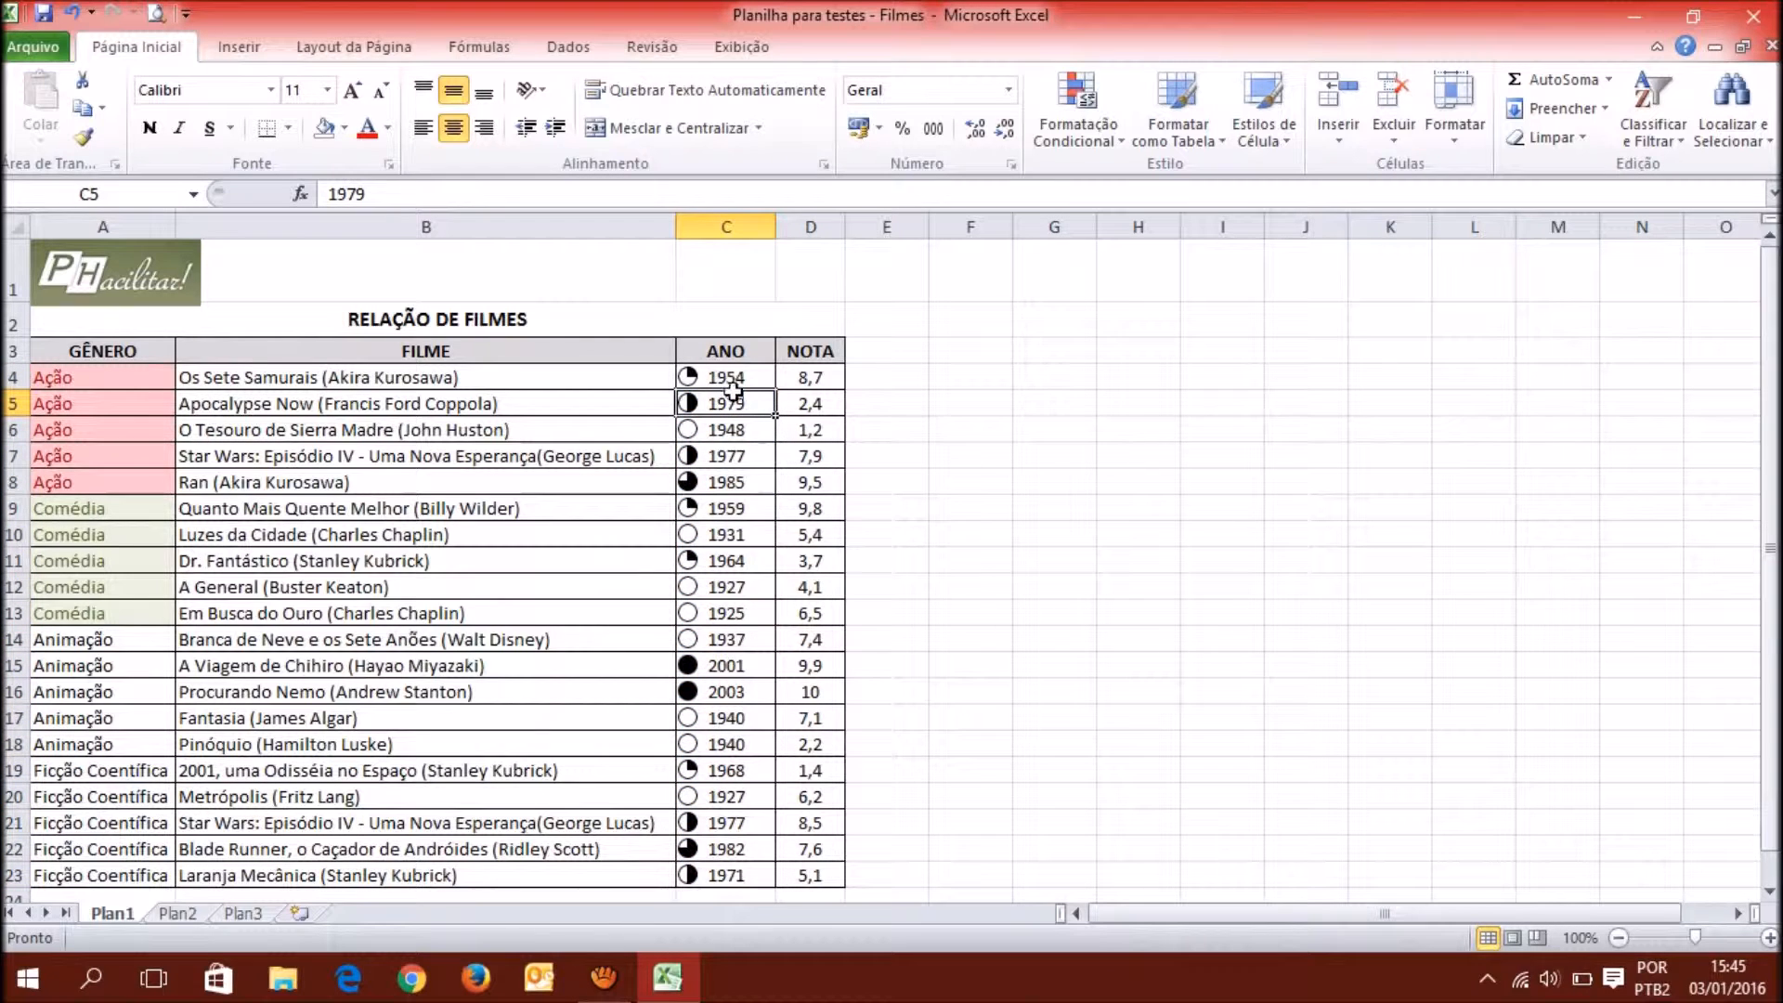
left_click(737, 379)
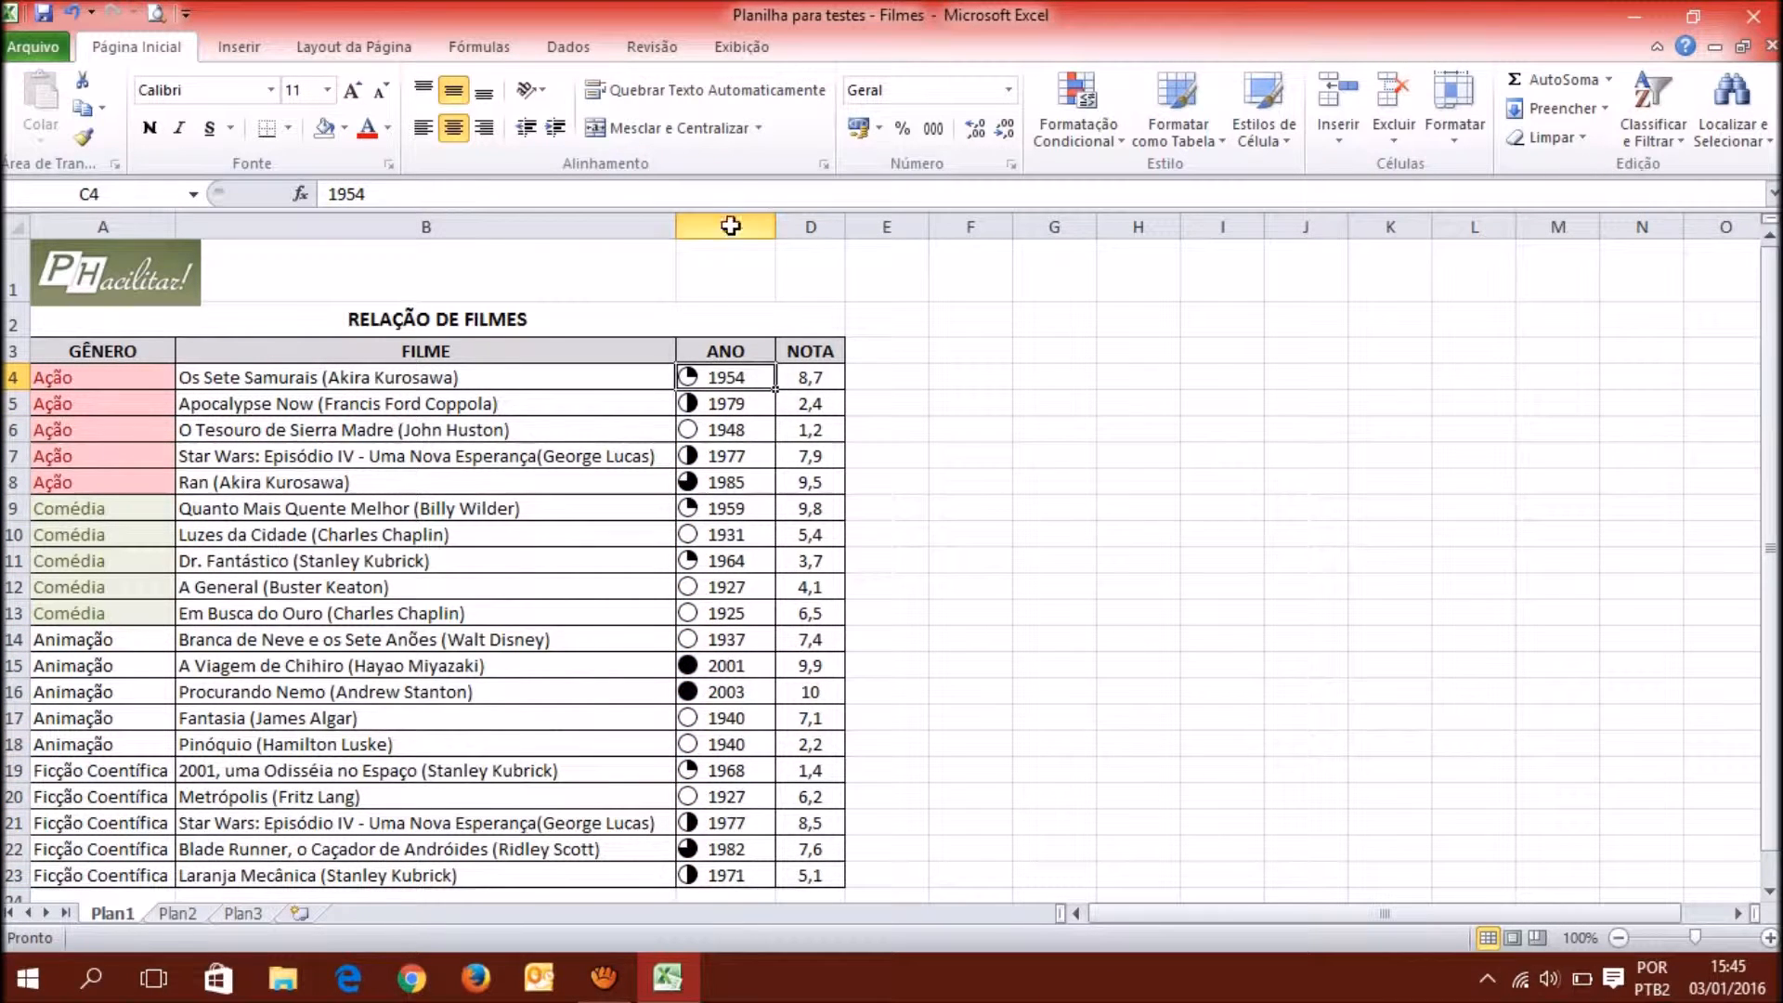
left_click_drag(742, 379, 749, 874)
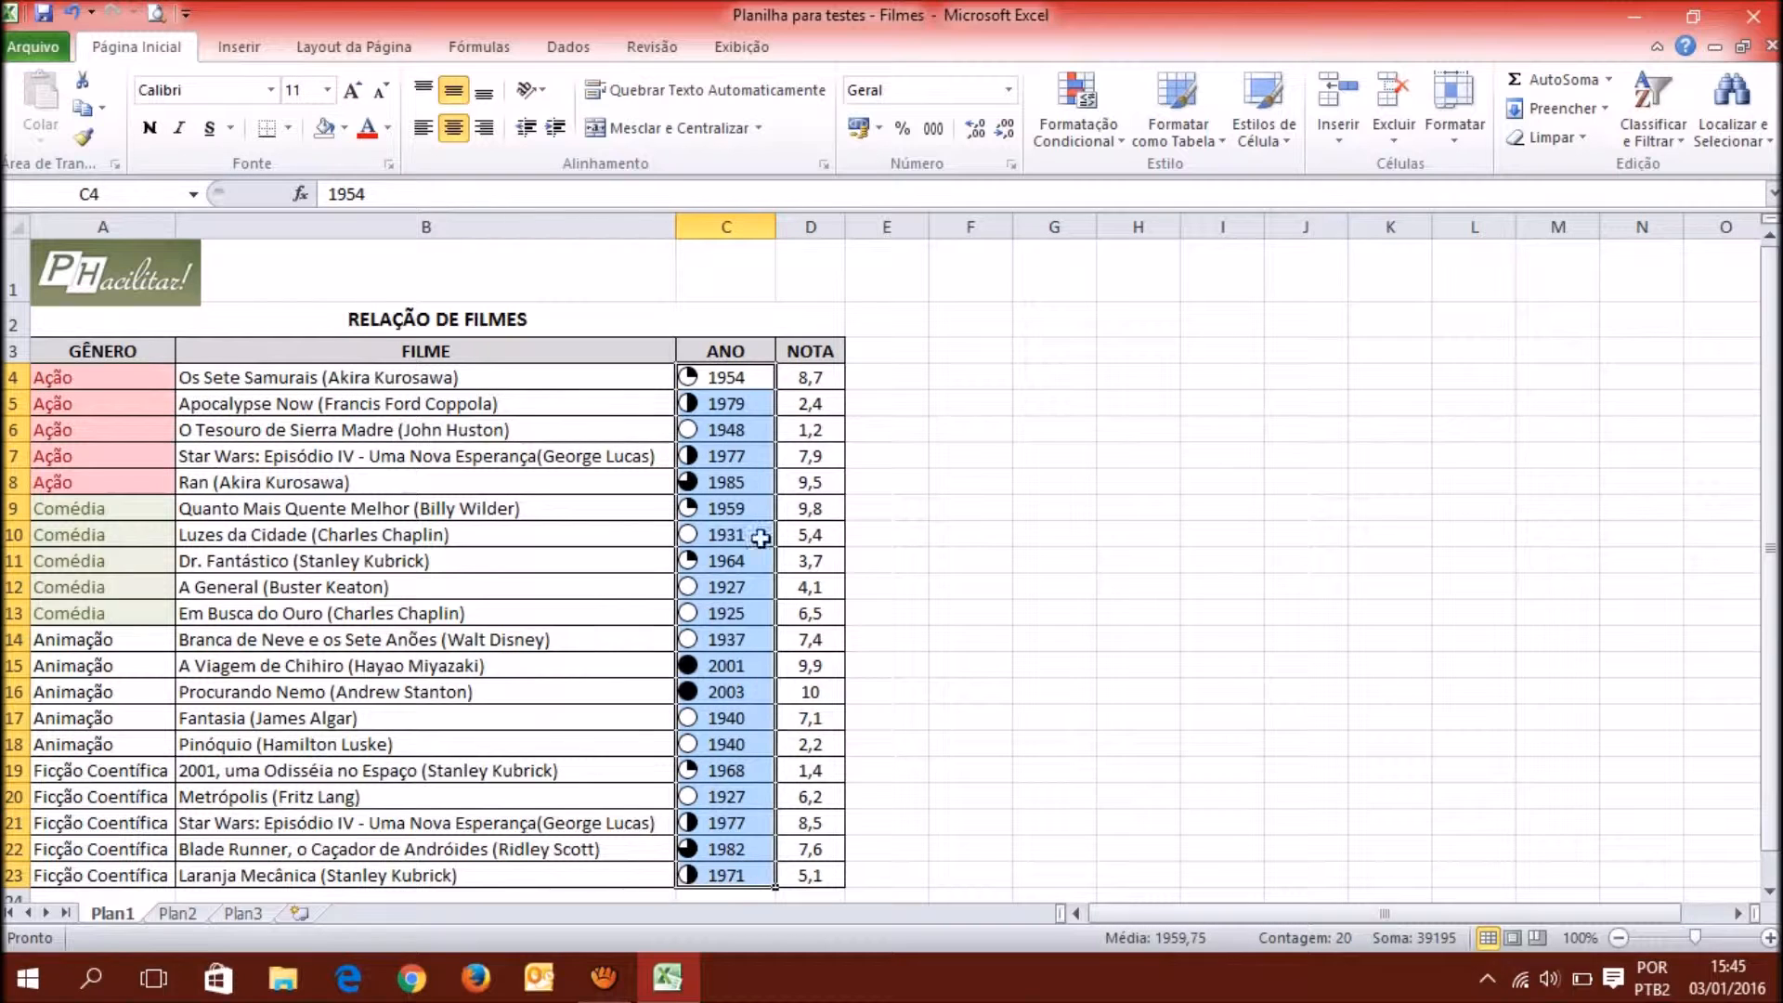
left_click(1102, 124)
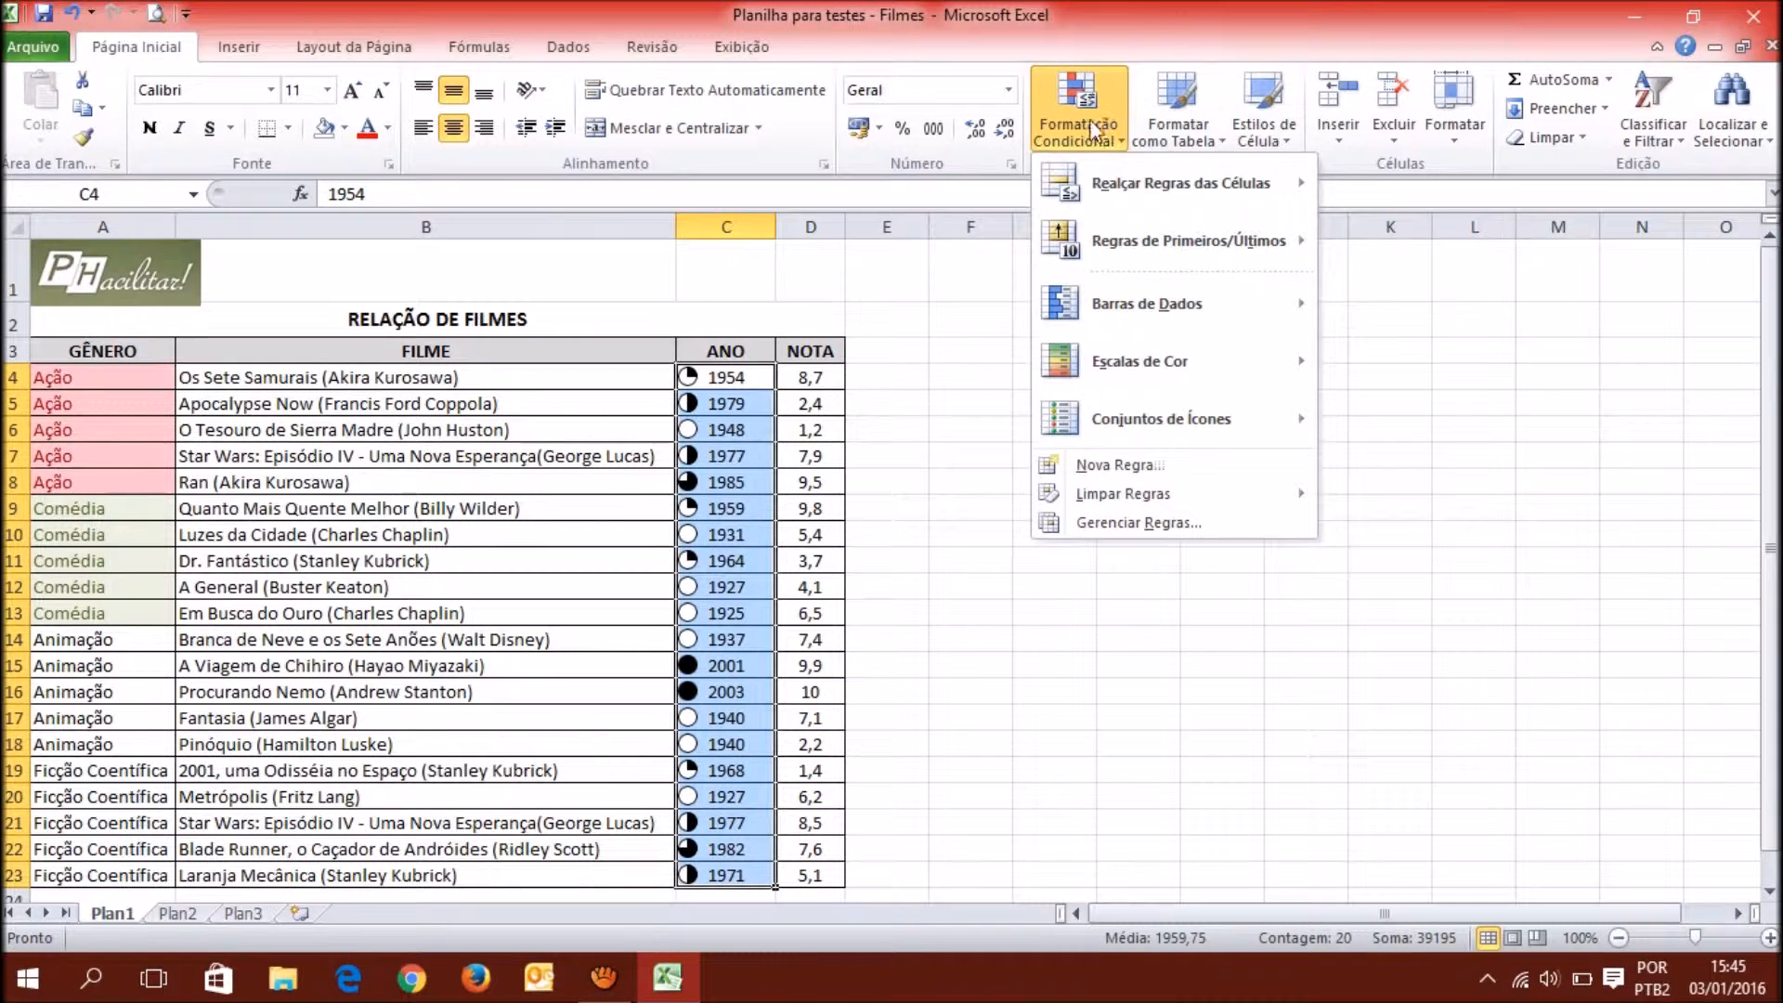
left_click(1172, 530)
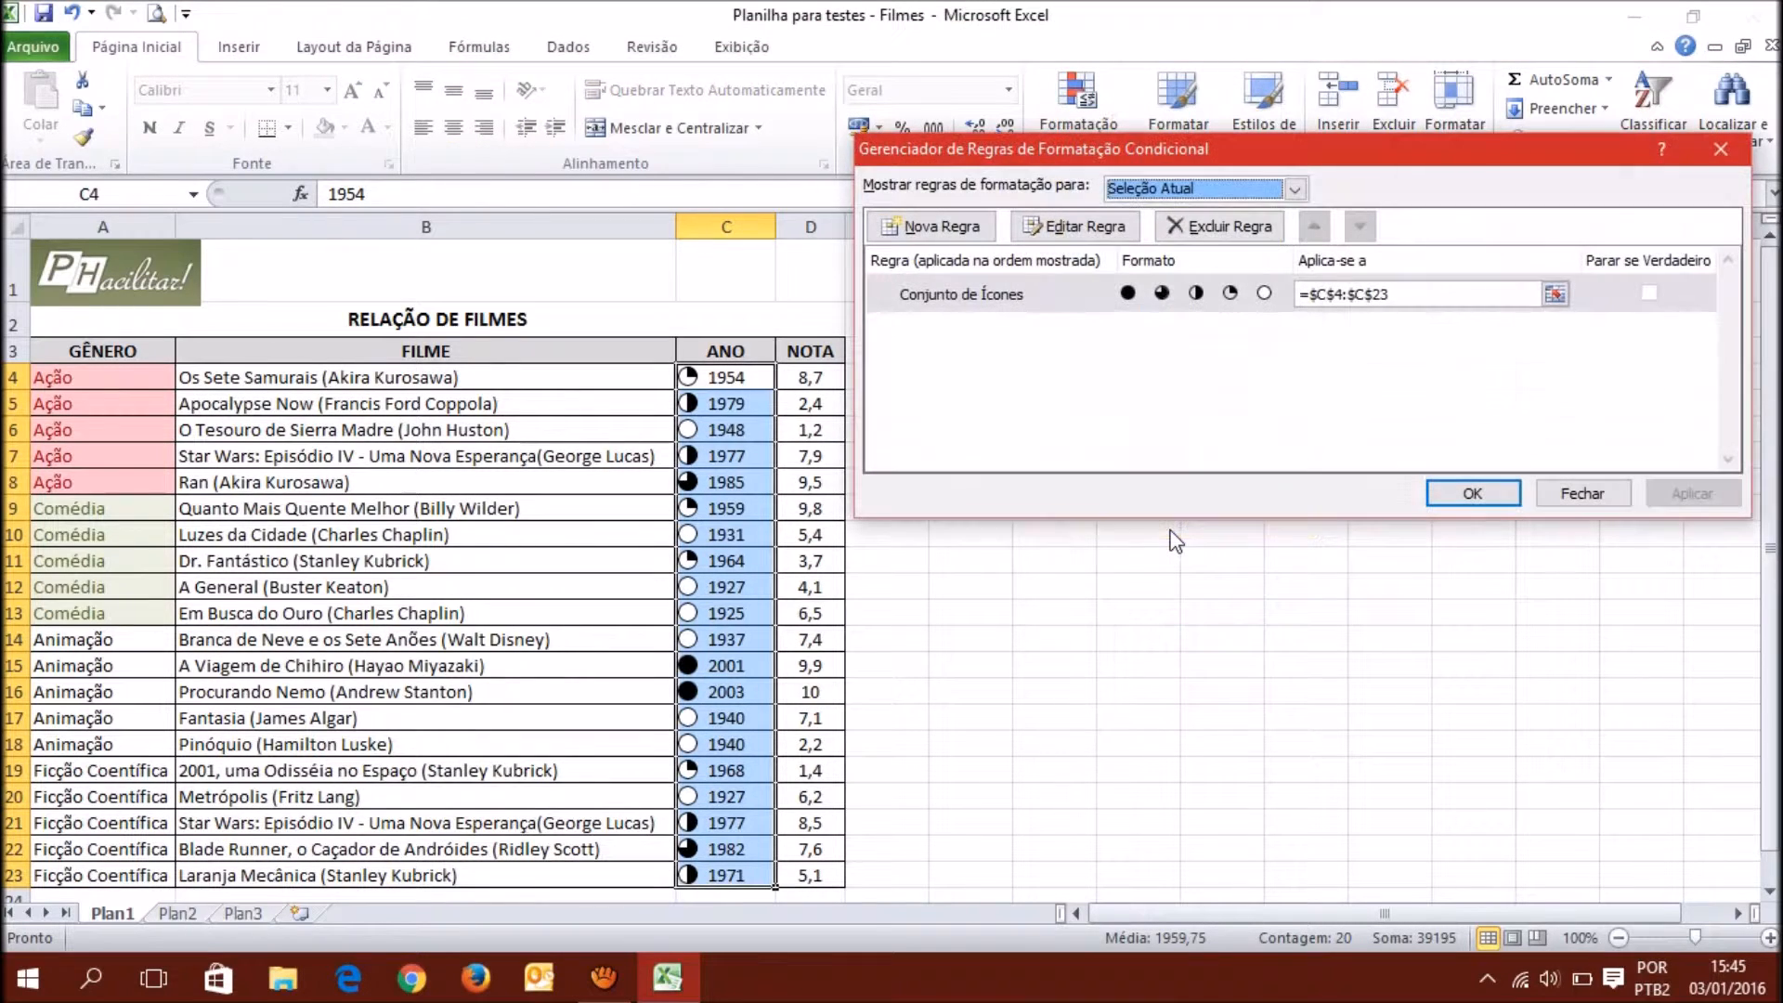
left_click(1113, 307)
left_click(1082, 226)
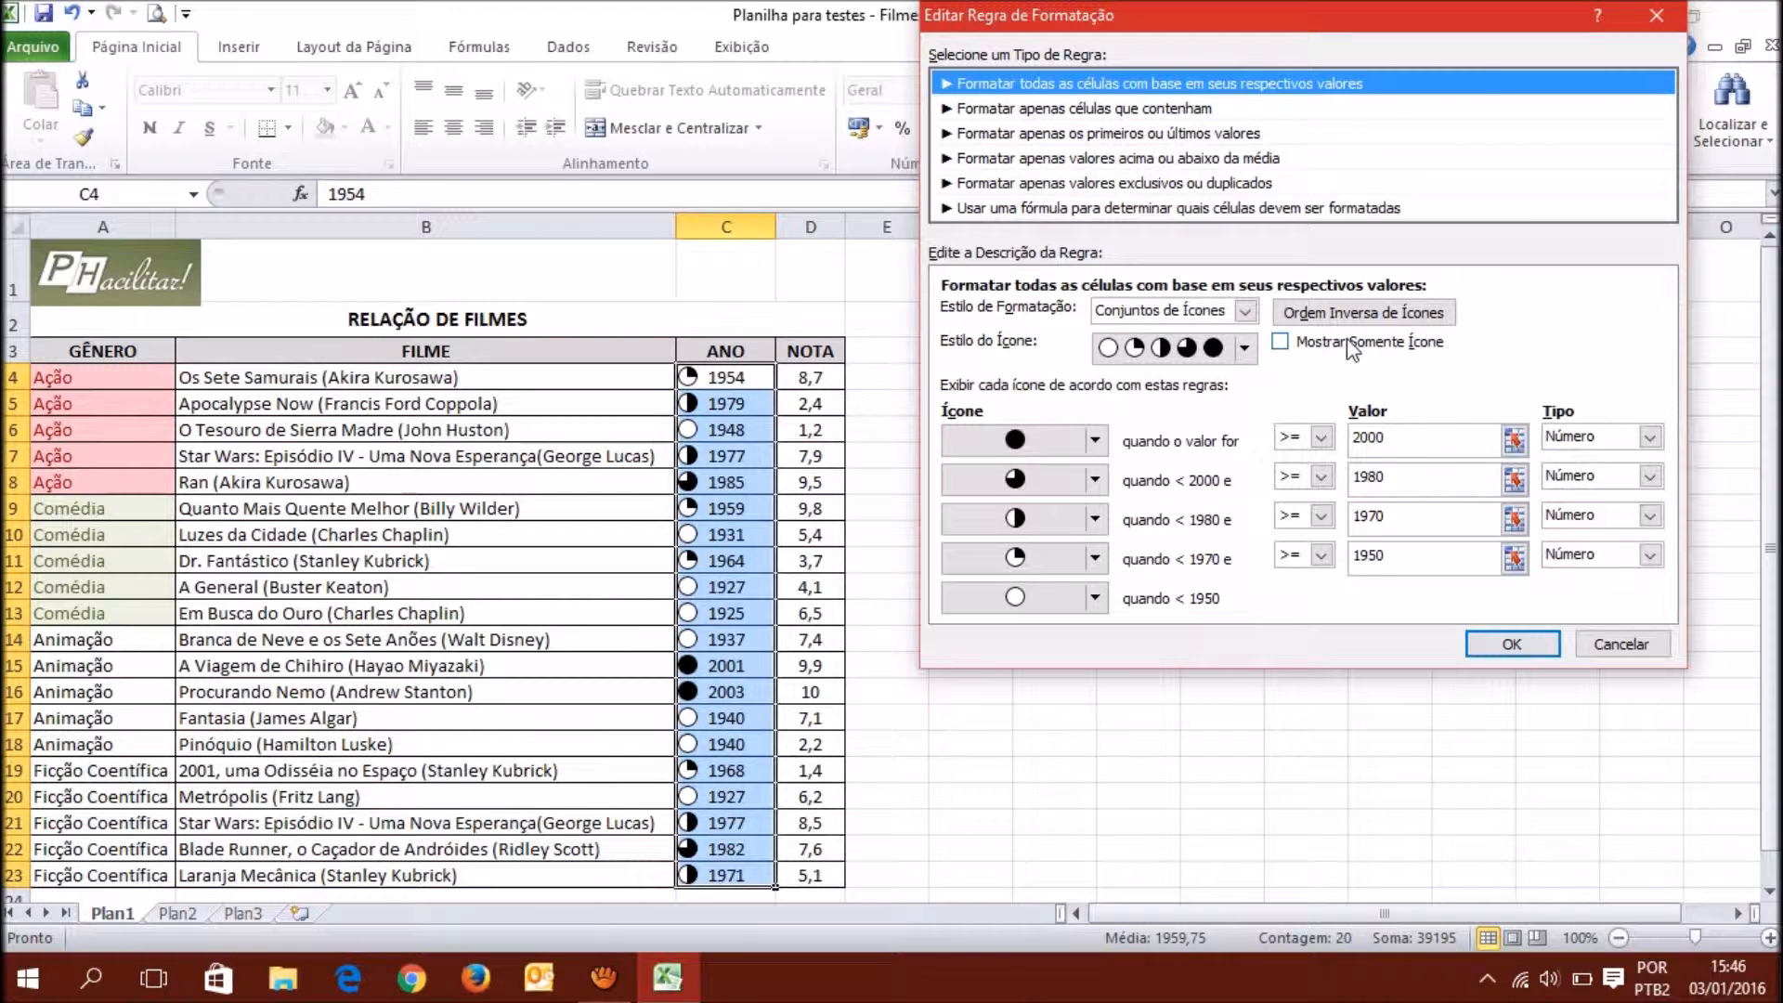
left_click(1280, 344)
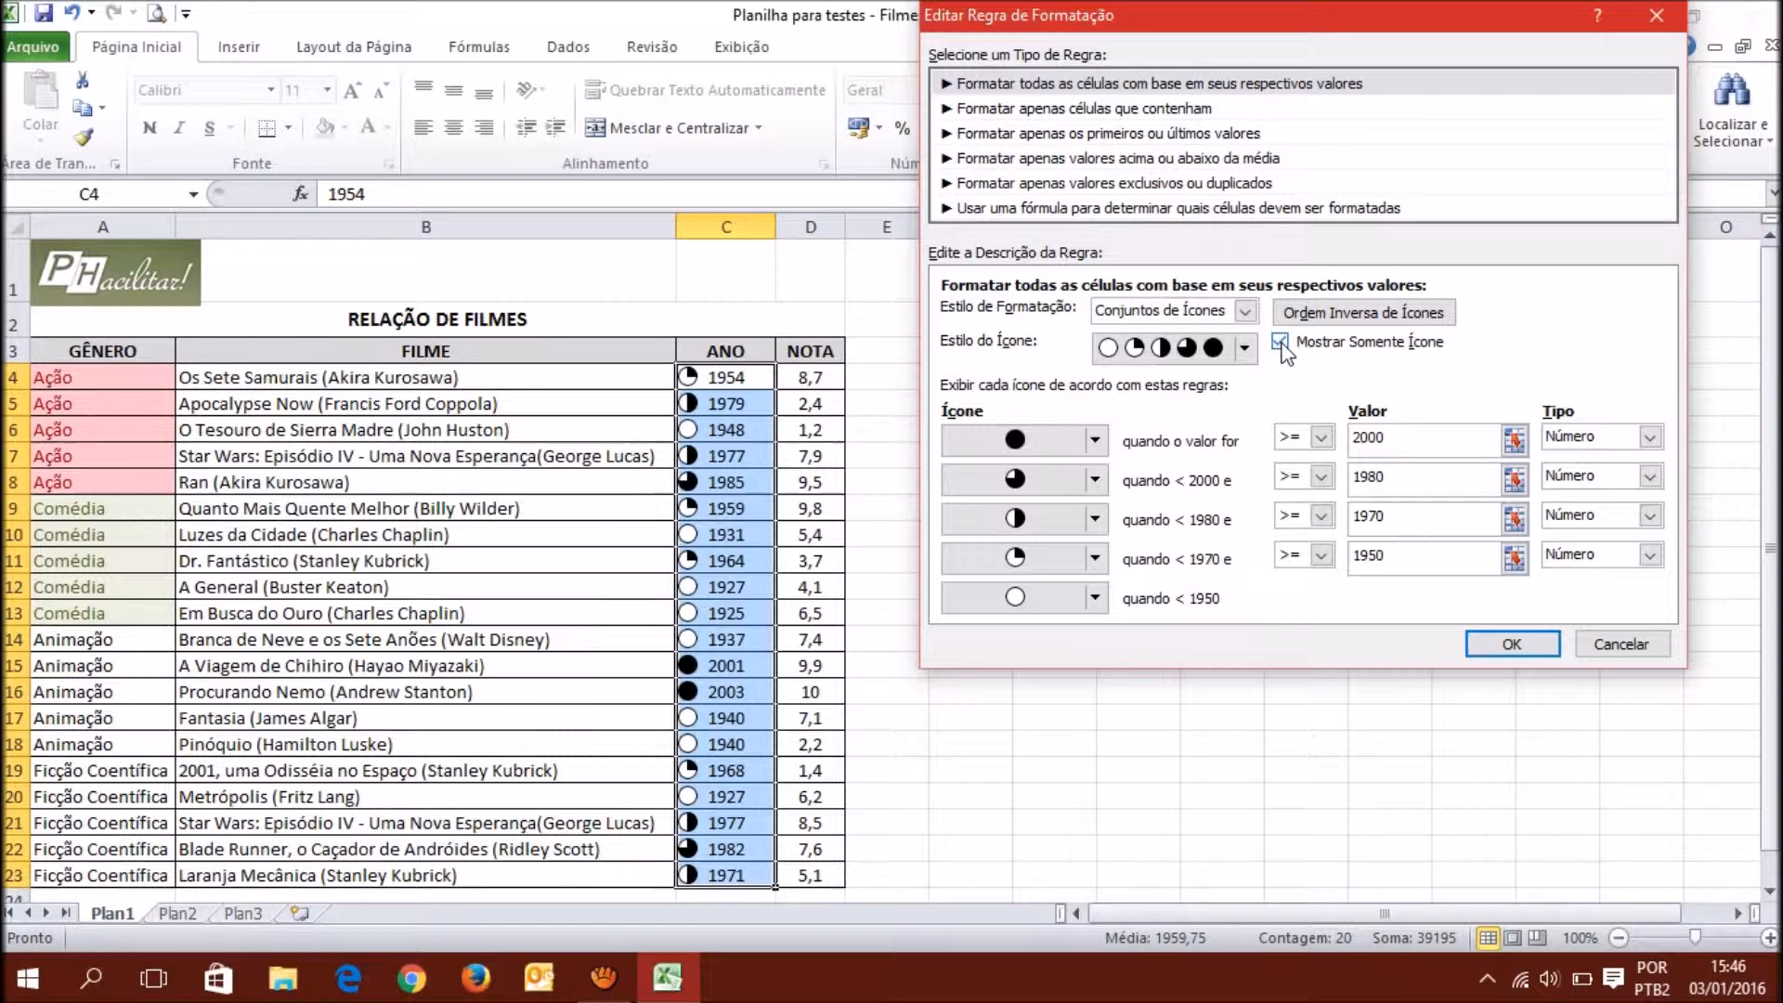
left_click(1499, 648)
left_click(1688, 493)
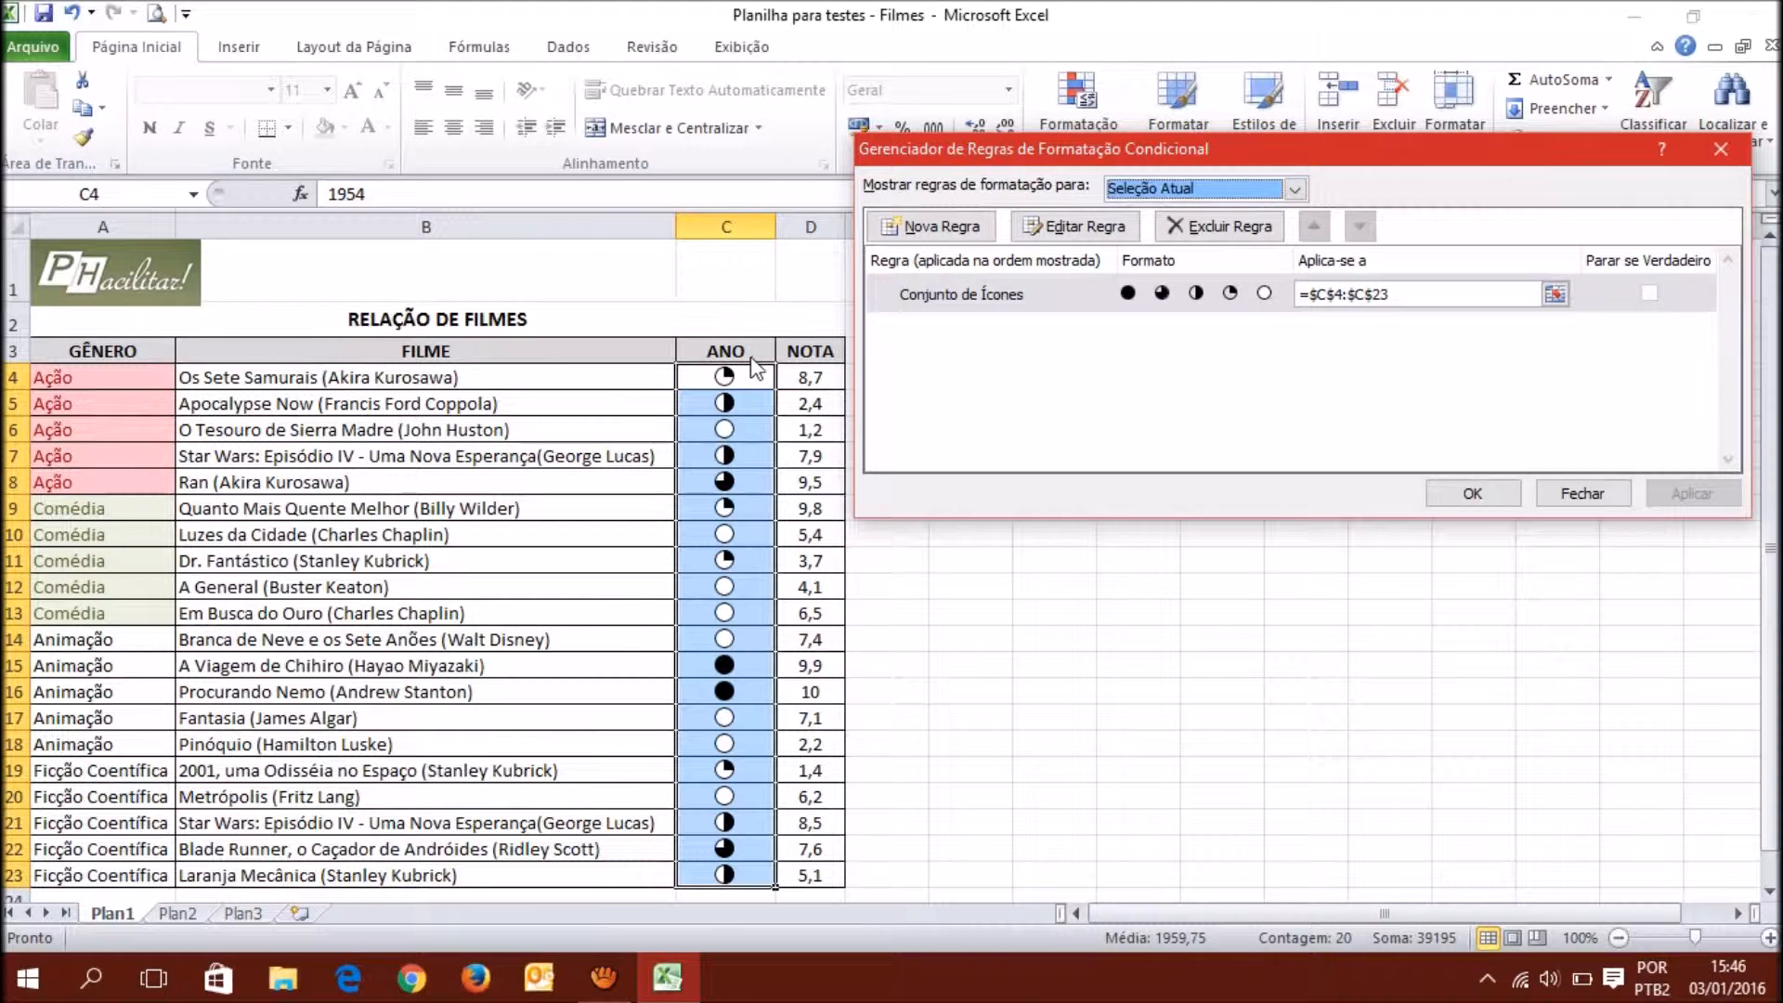
Disable Mostrar Somente Ícone in the icon set rule for C4:C23 and apply the change.
left_click(1085, 282)
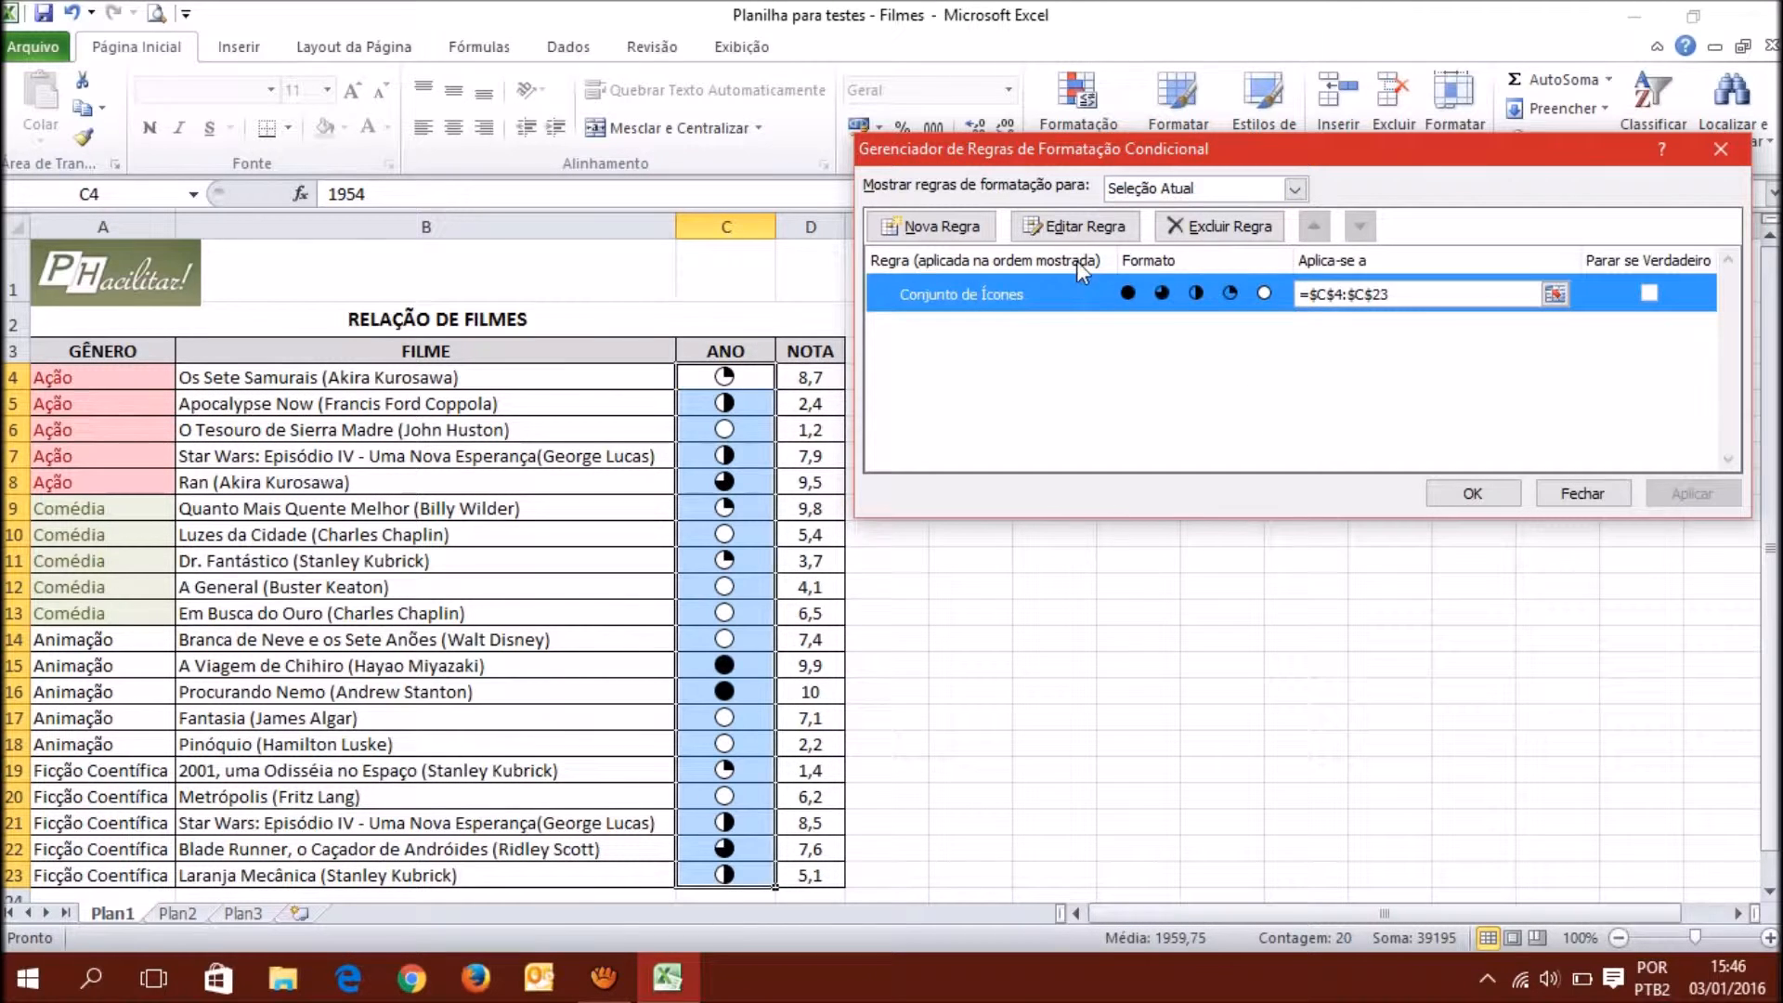
left_click(1079, 230)
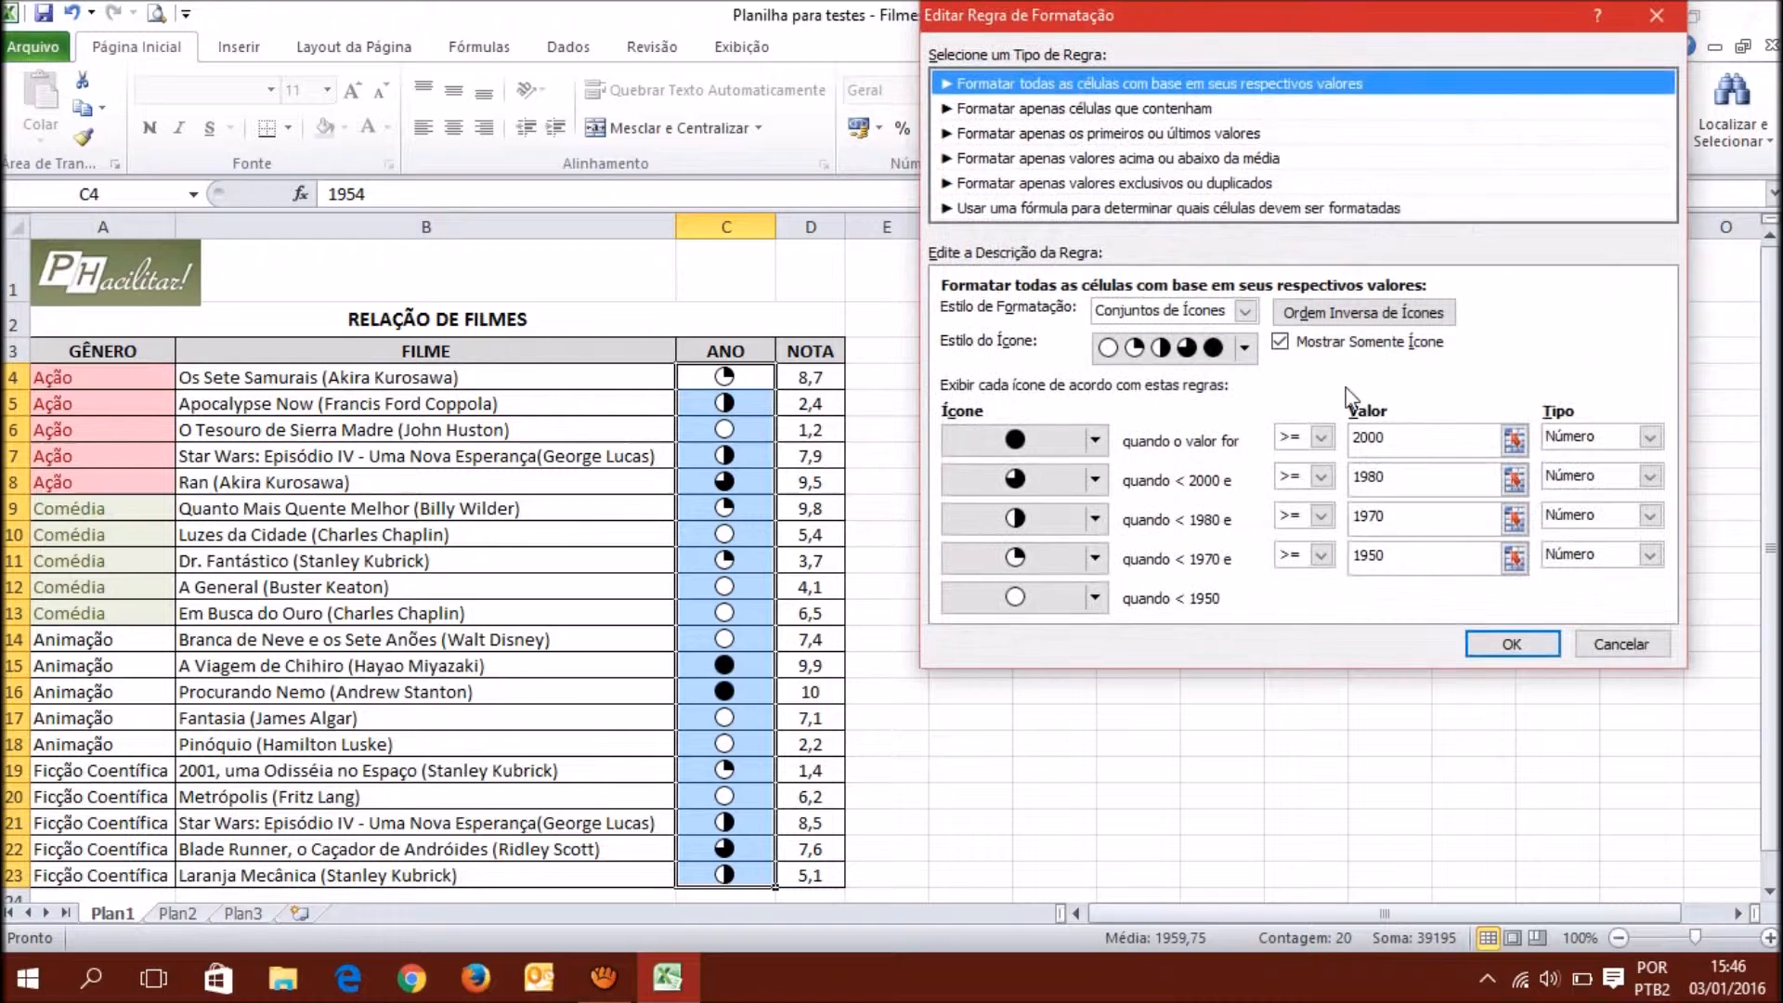
left_click(1280, 341)
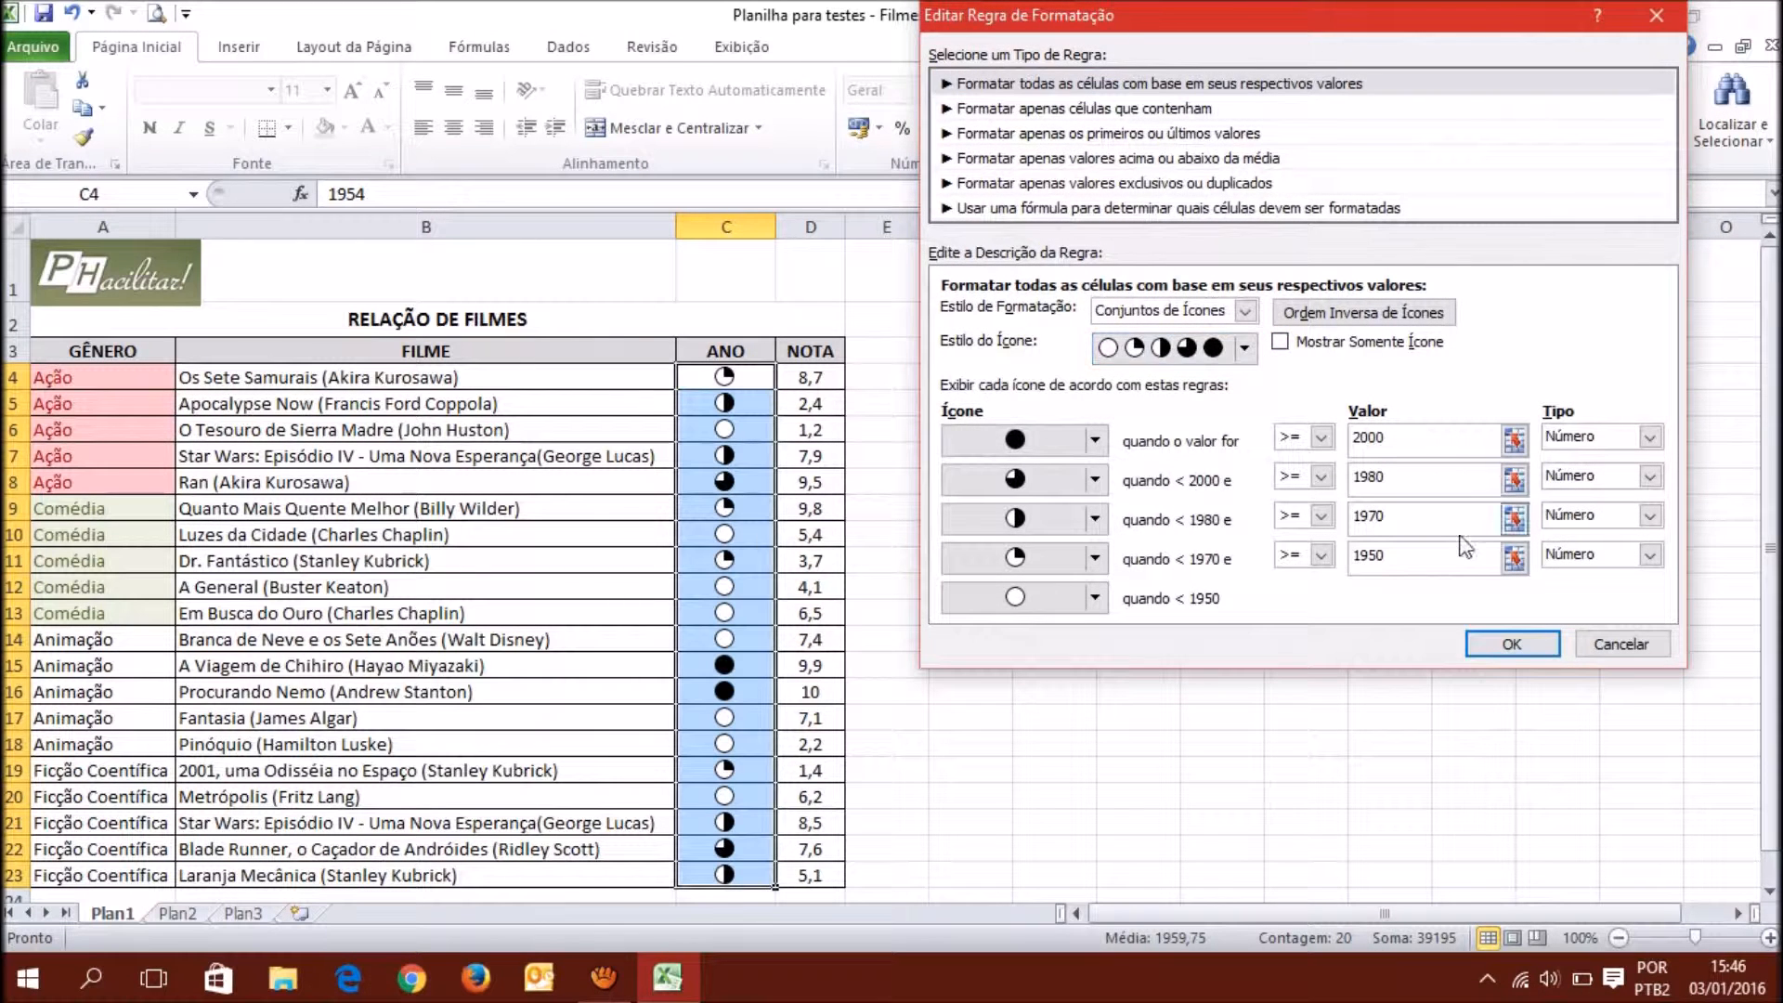
left_click(1523, 646)
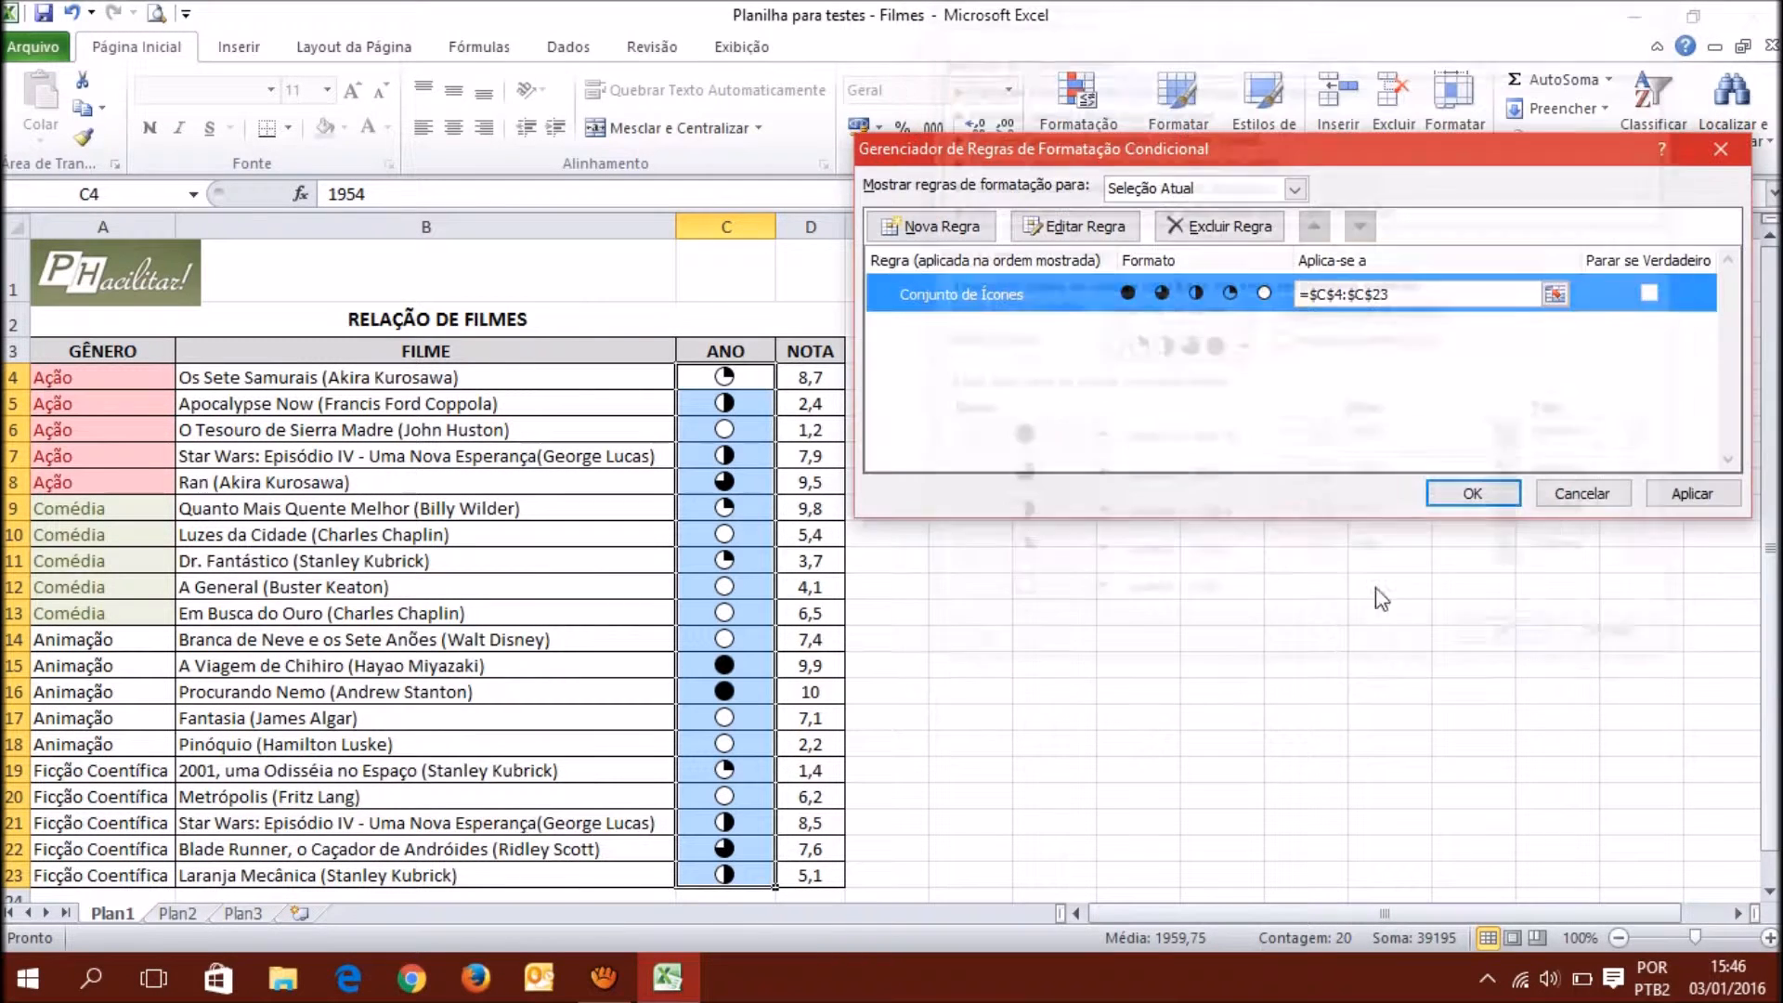
left_click(1718, 487)
left_click(1477, 490)
left_click(717, 508)
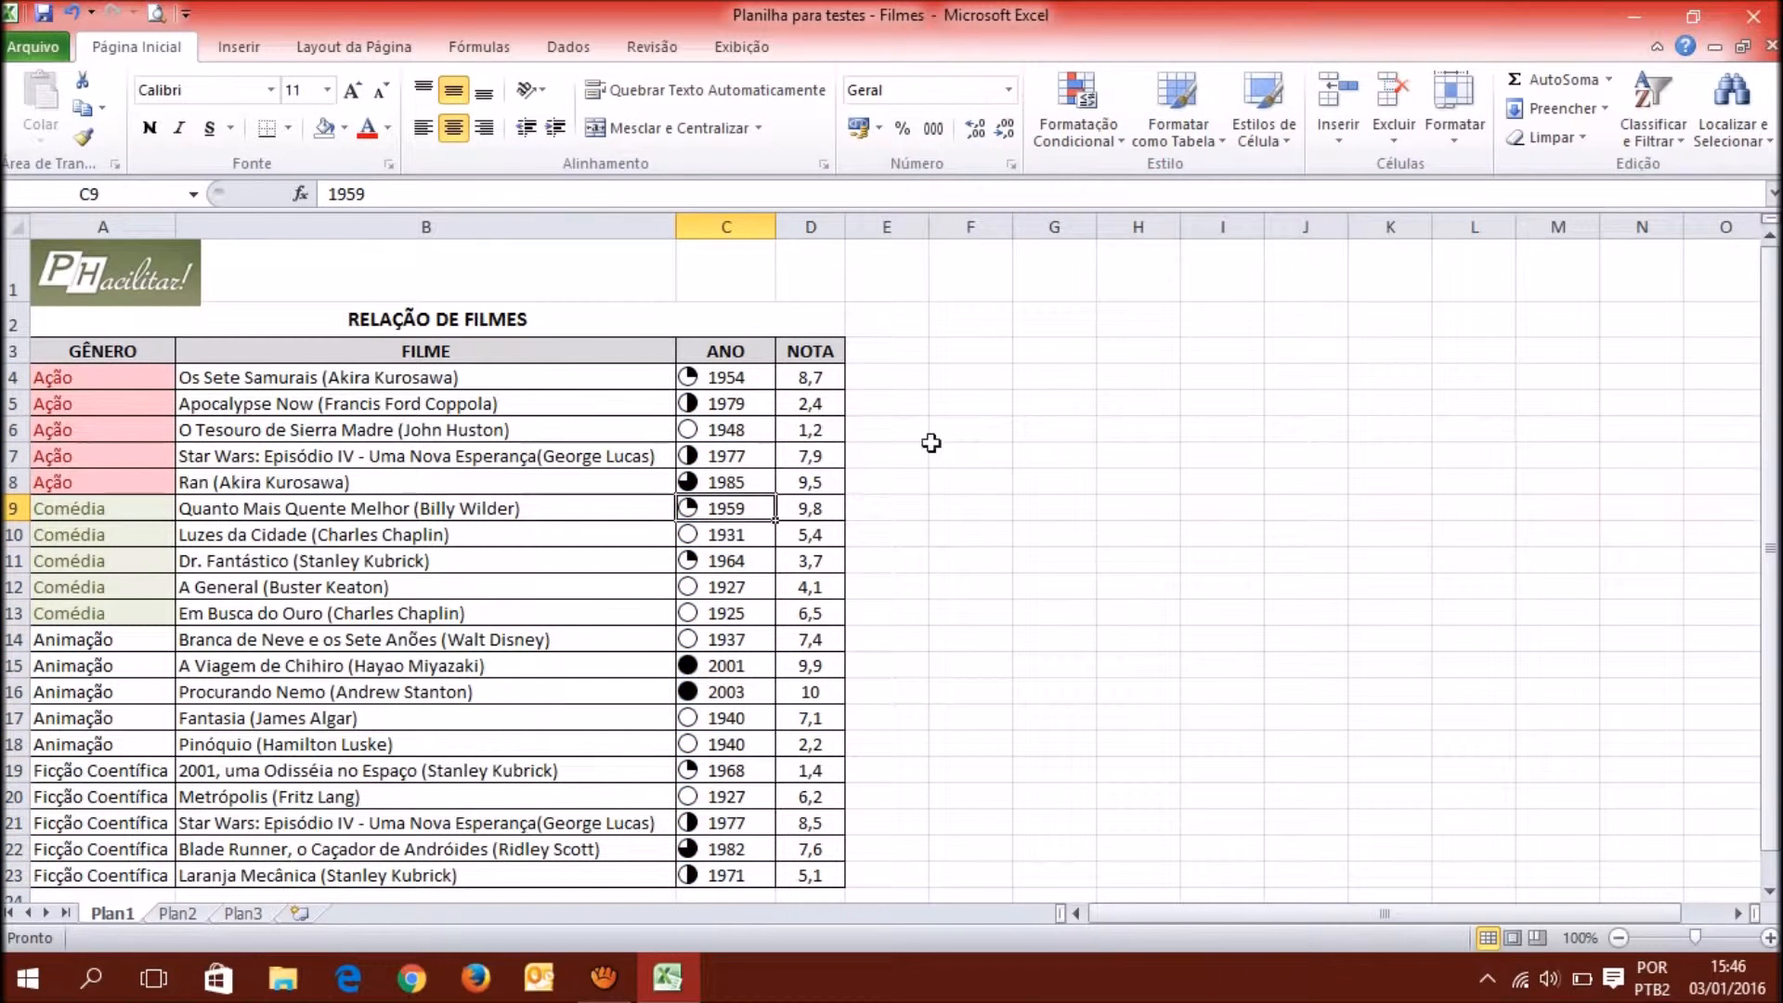
left_click(932, 450)
left_click(821, 377)
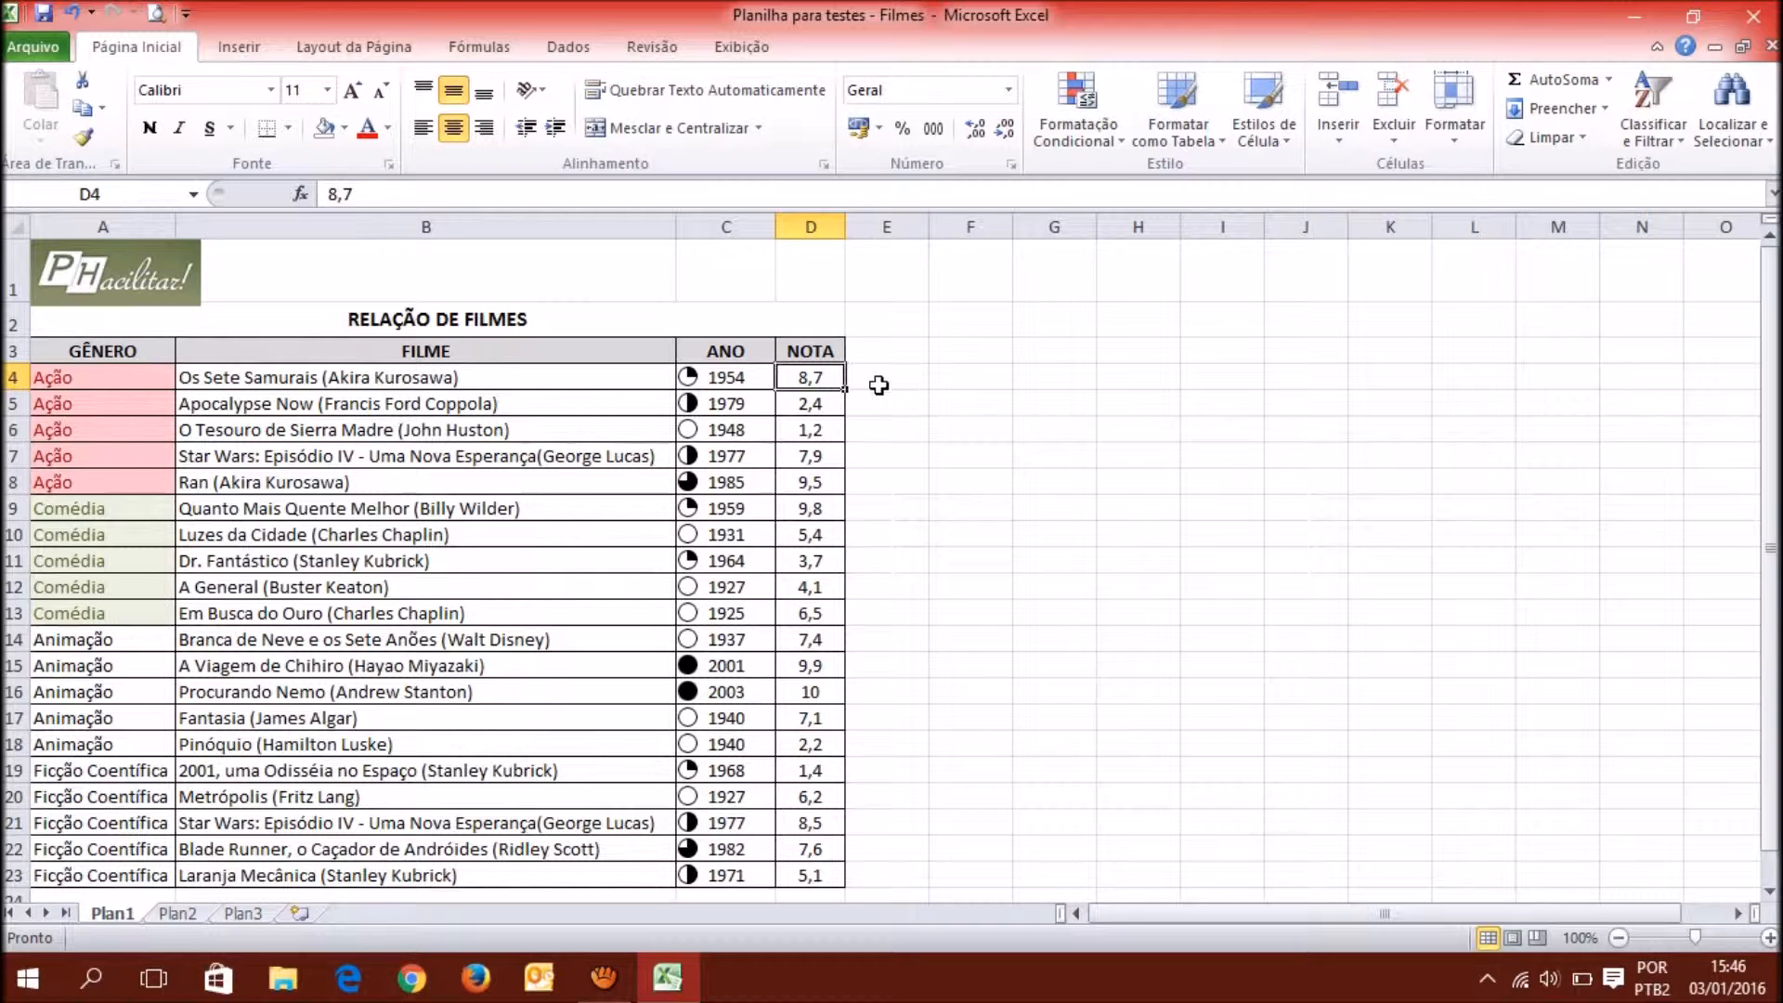
left_click(1083, 99)
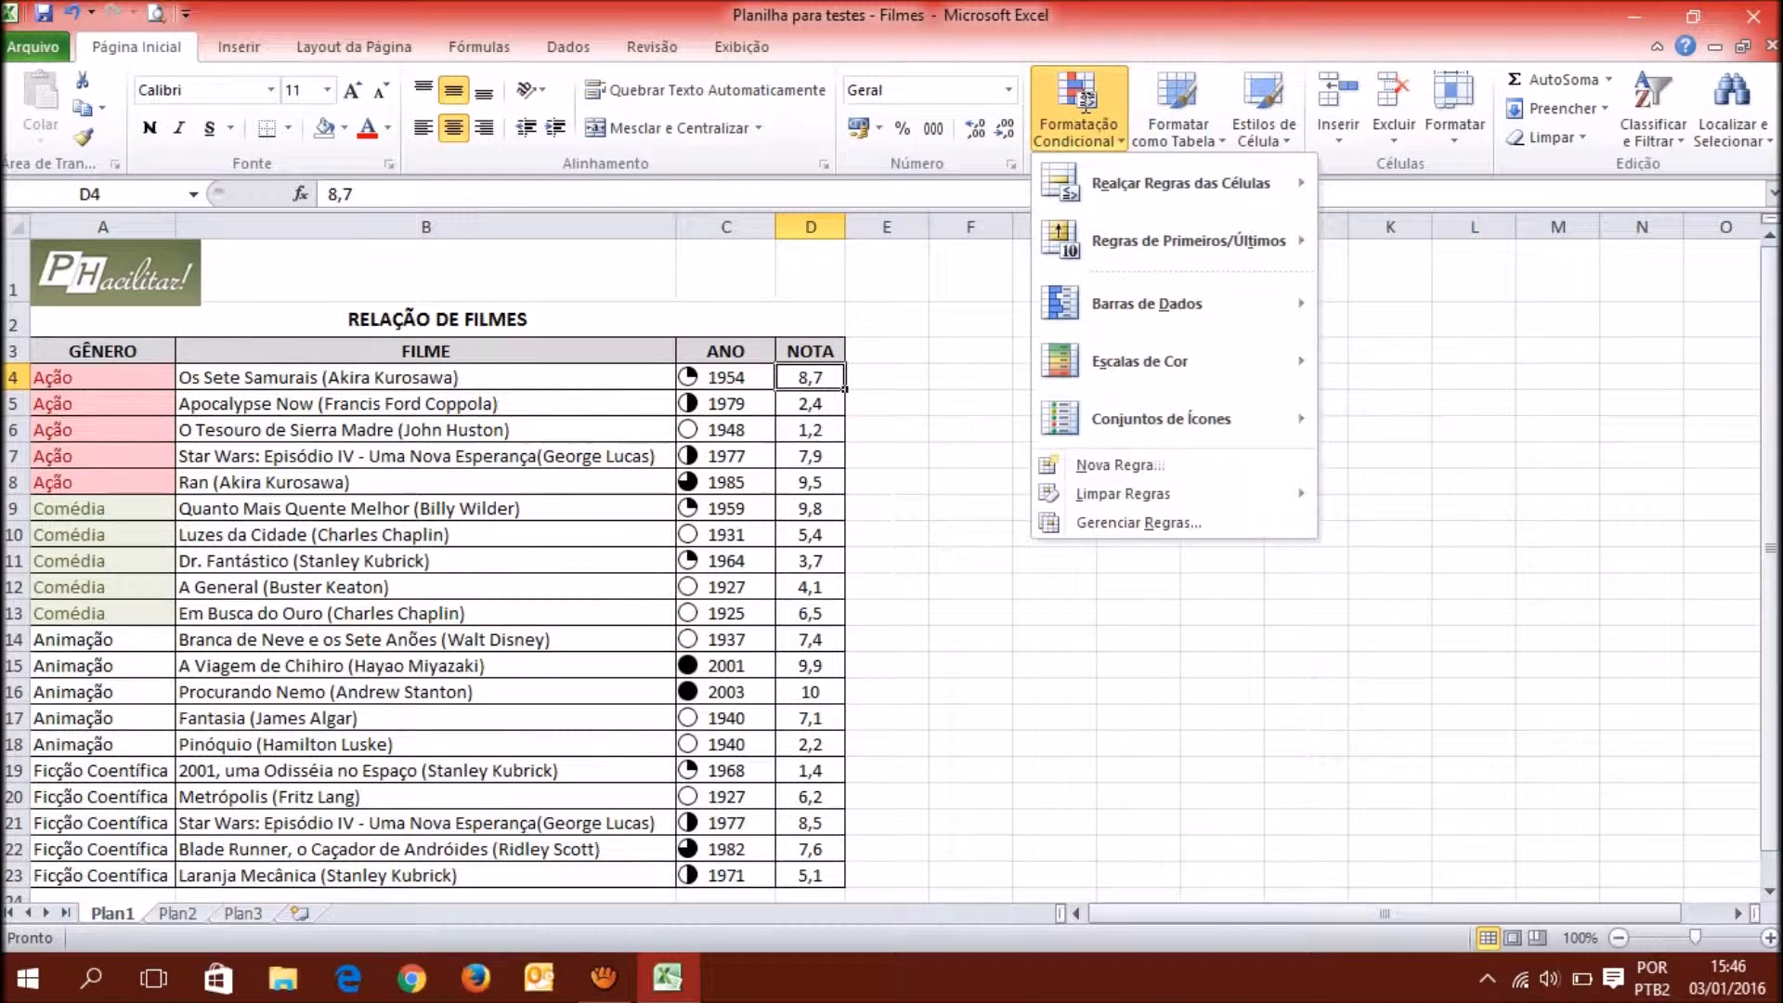
mouse_move(1226, 321)
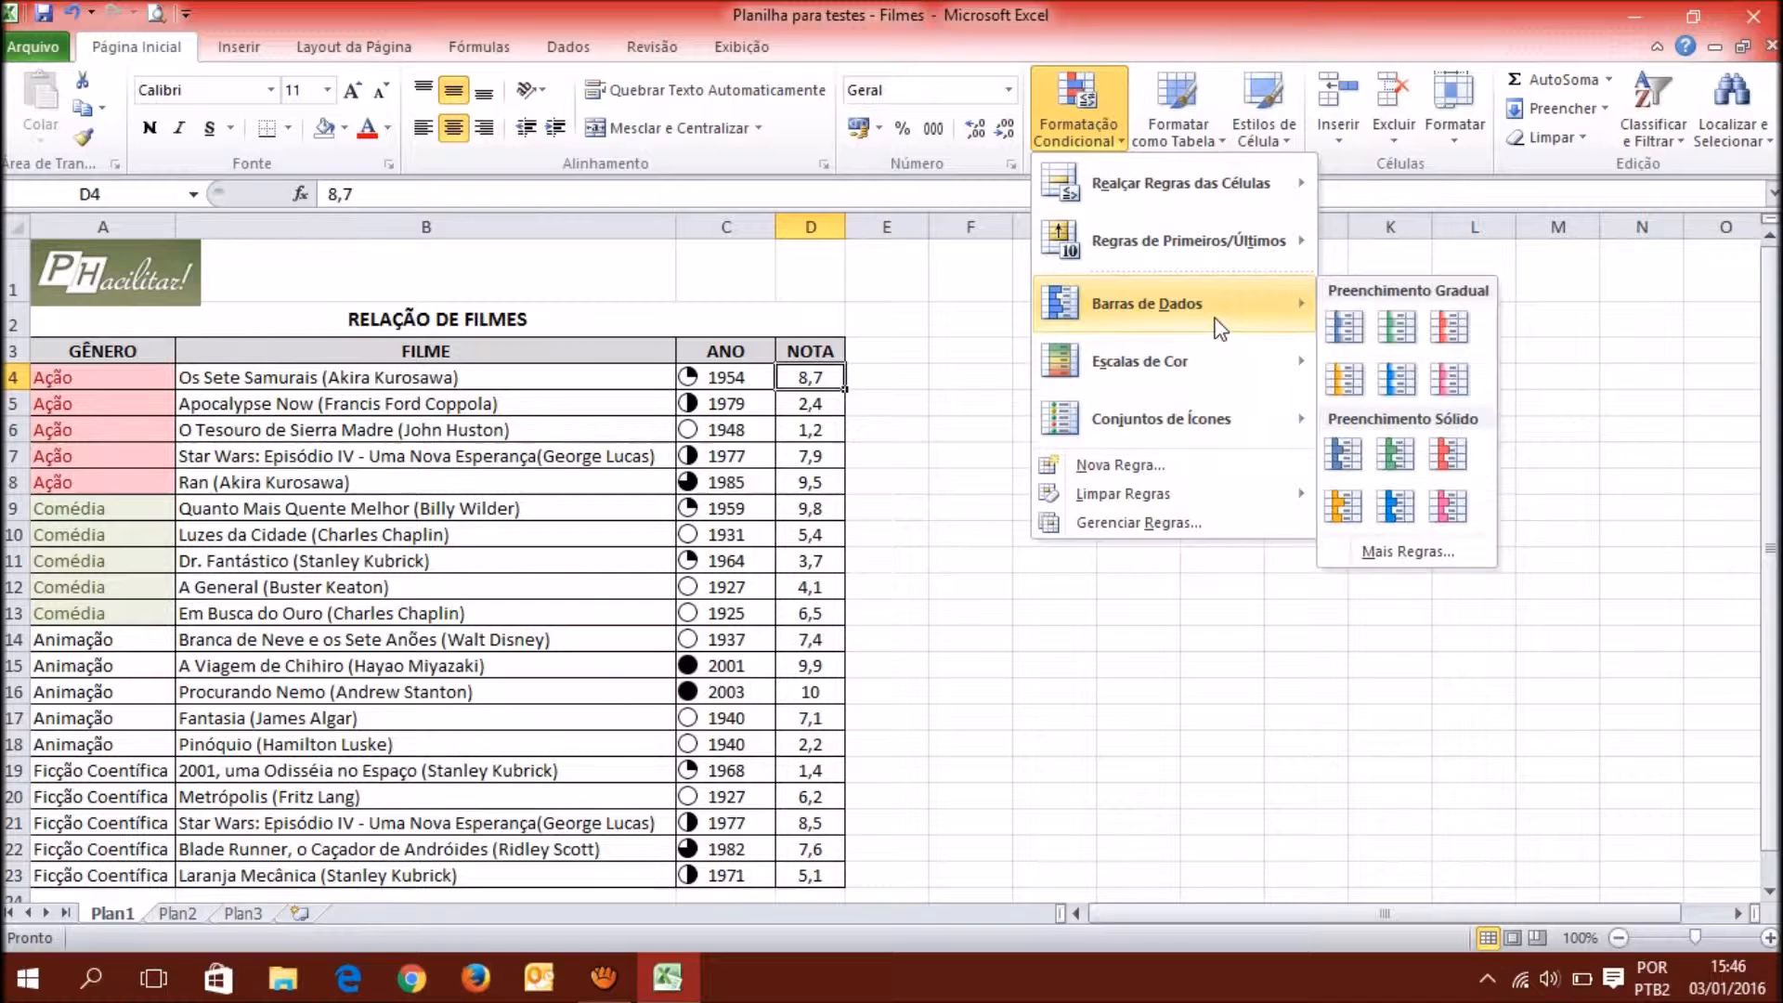
left_click(1076, 97)
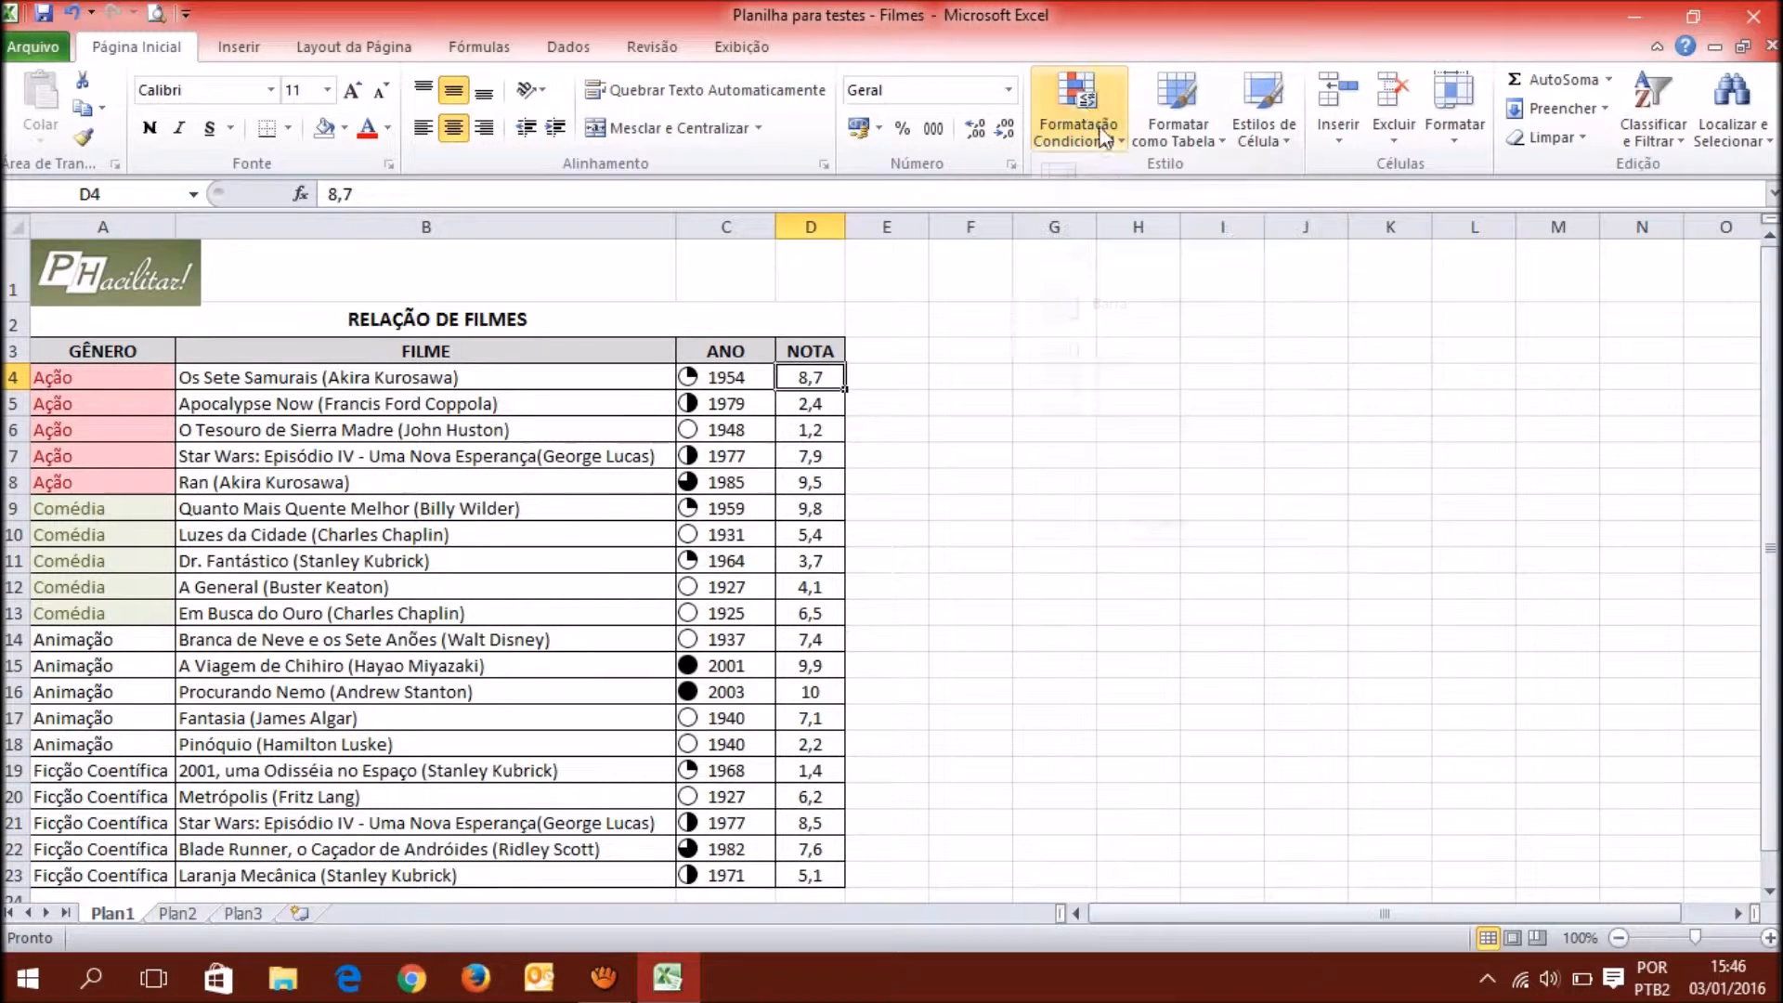
Apply green gradient-fill data bars to the NOTA values in D4:D23.
left_click_drag(830, 376, 823, 868)
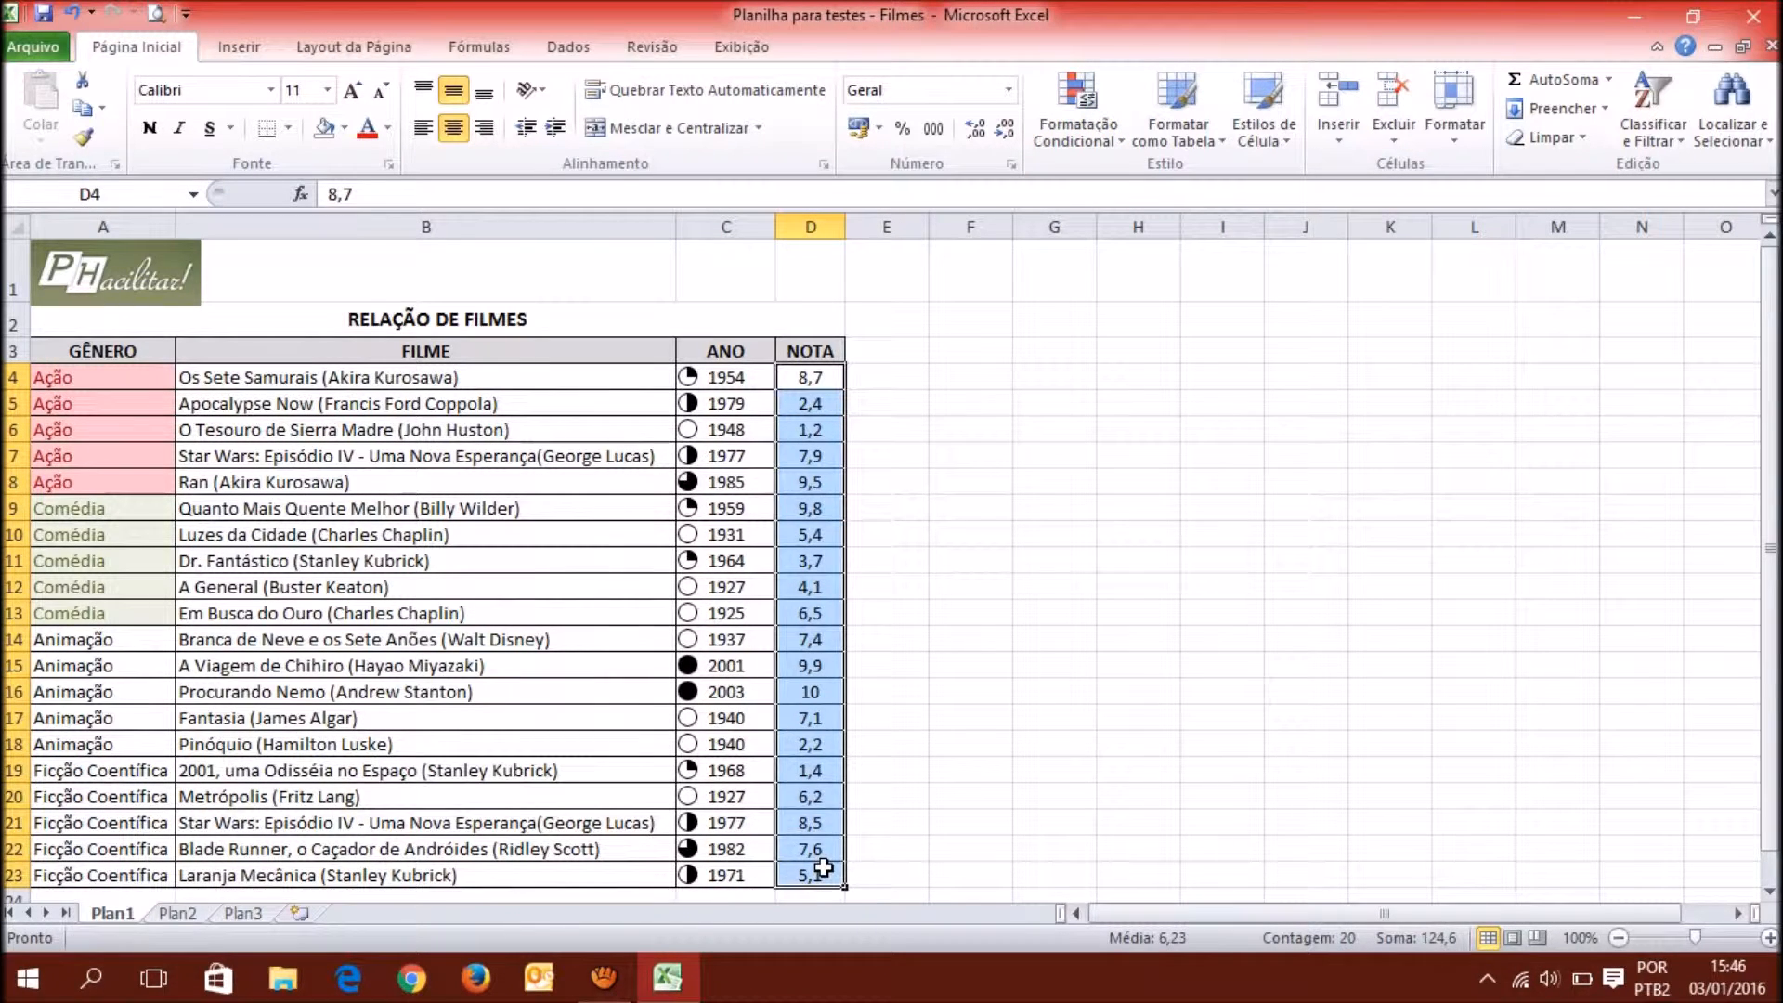
left_click(1082, 124)
mouse_move(1177, 314)
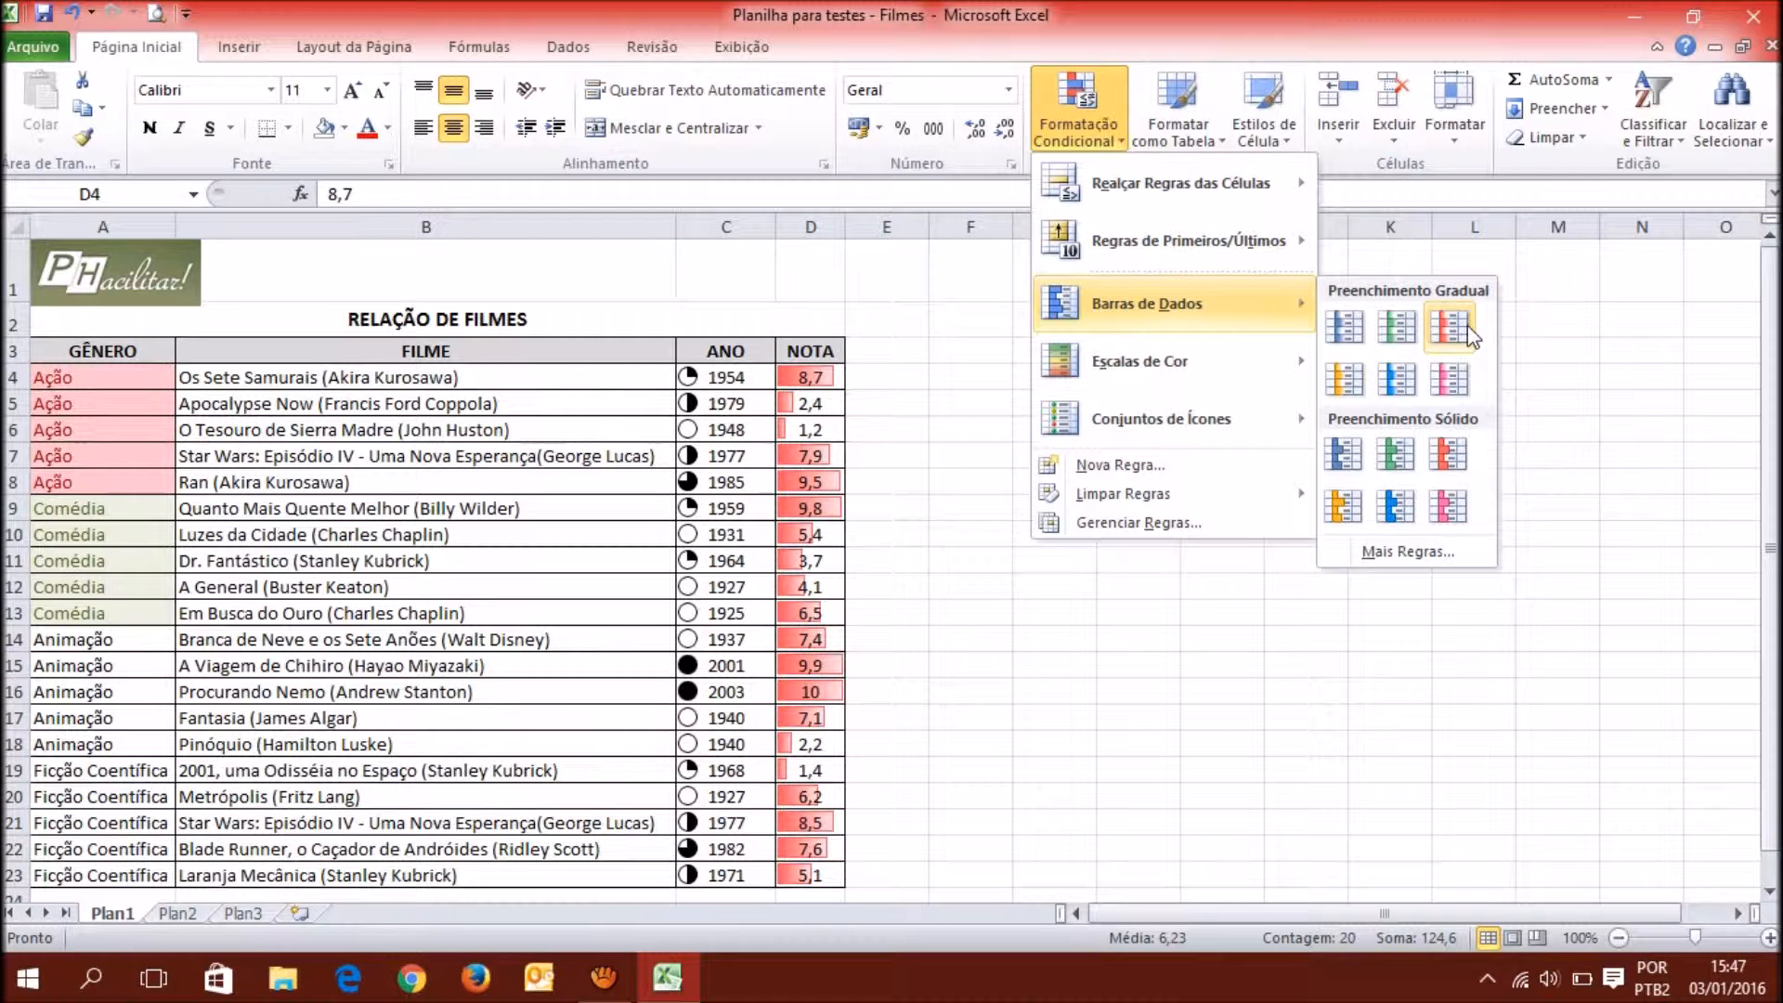
left_click(1397, 326)
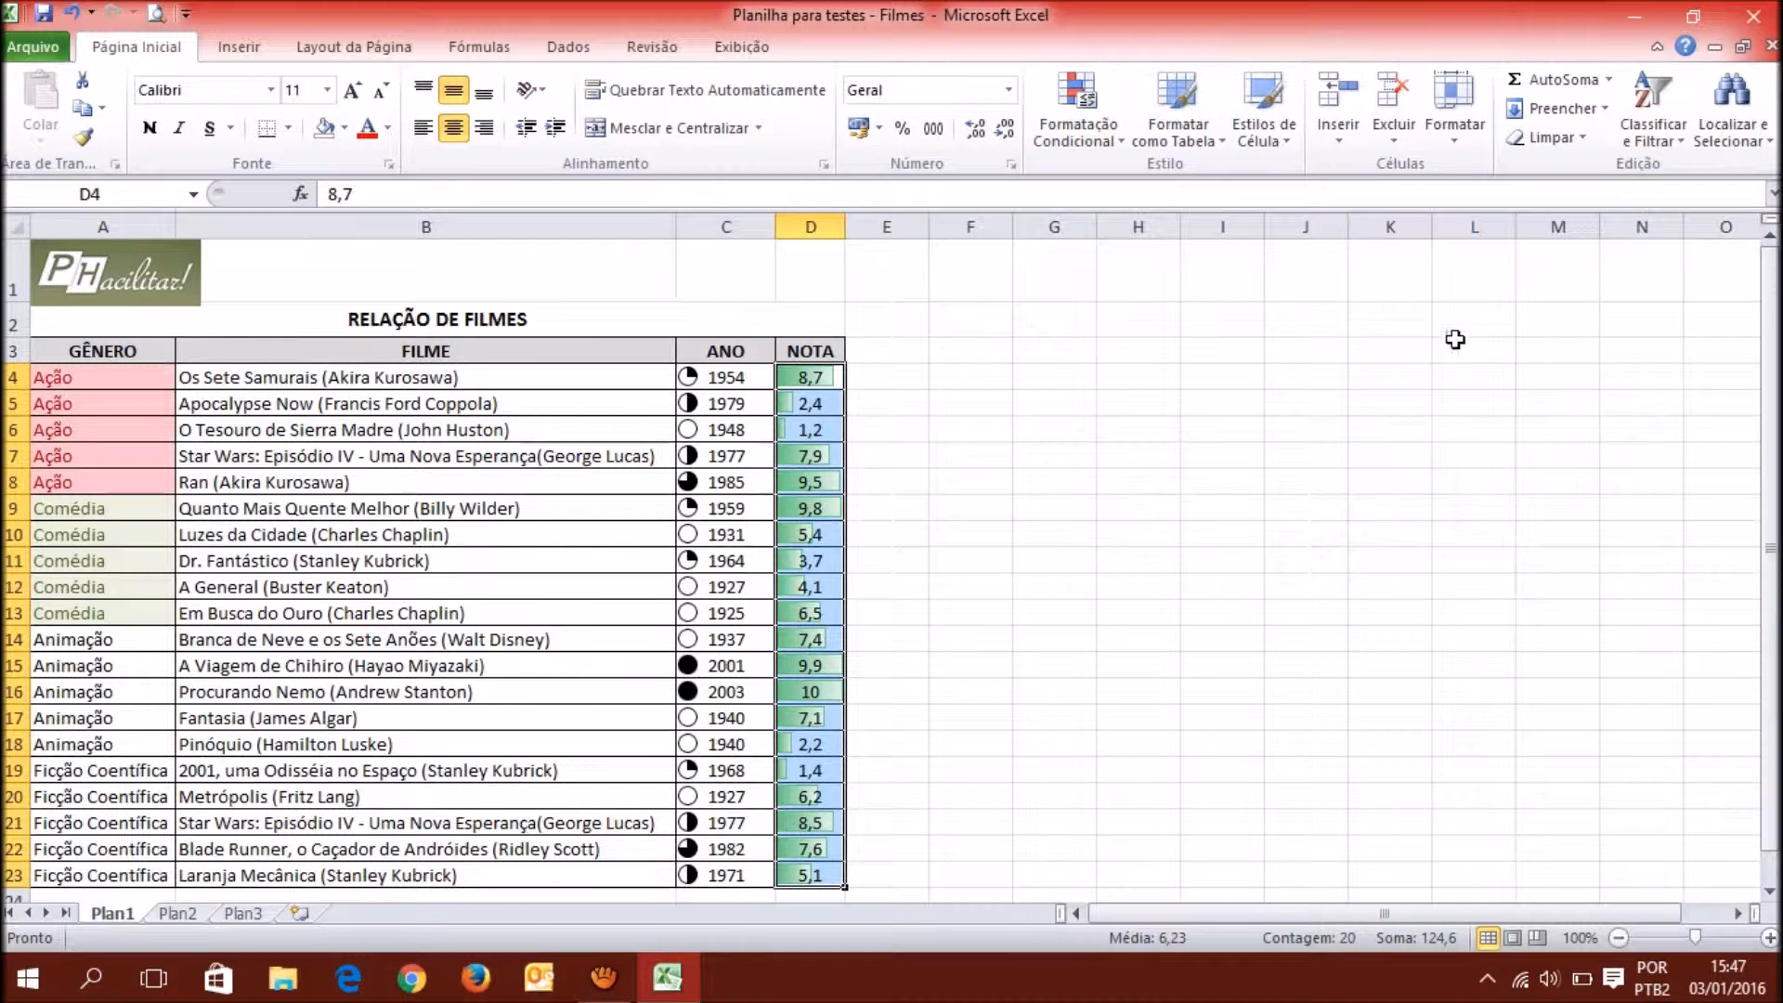
left_click(1306, 455)
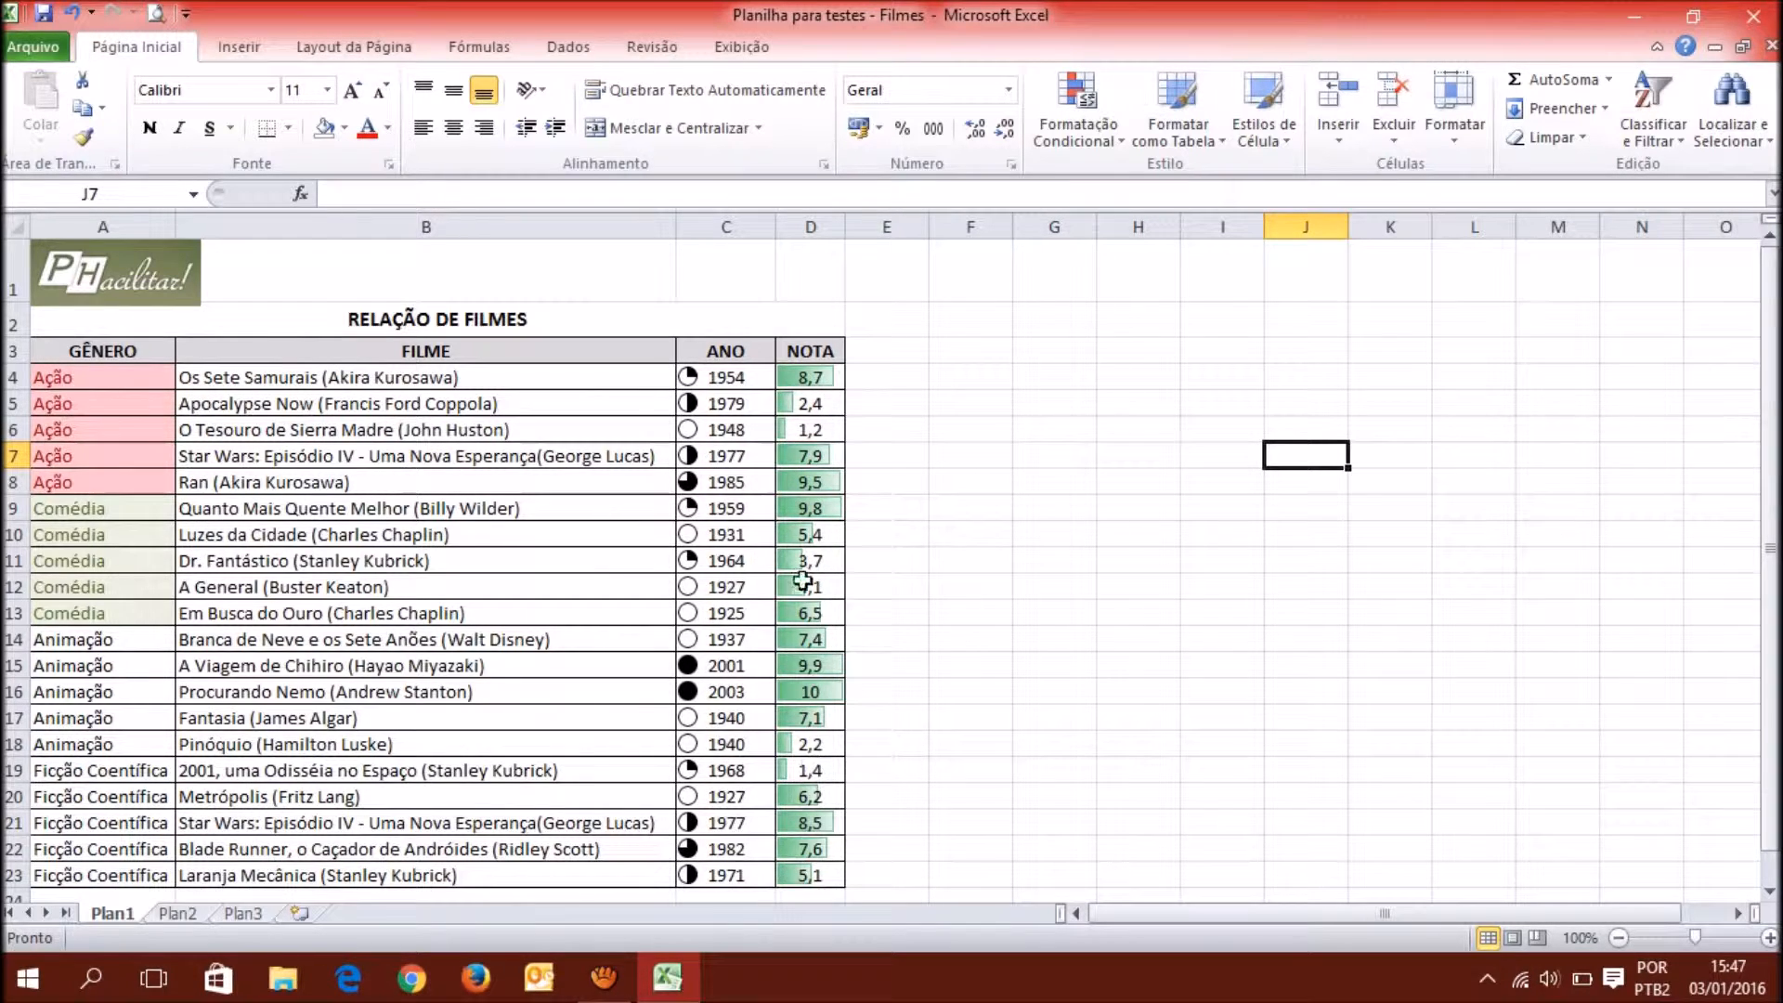
left_click_drag(819, 381, 831, 875)
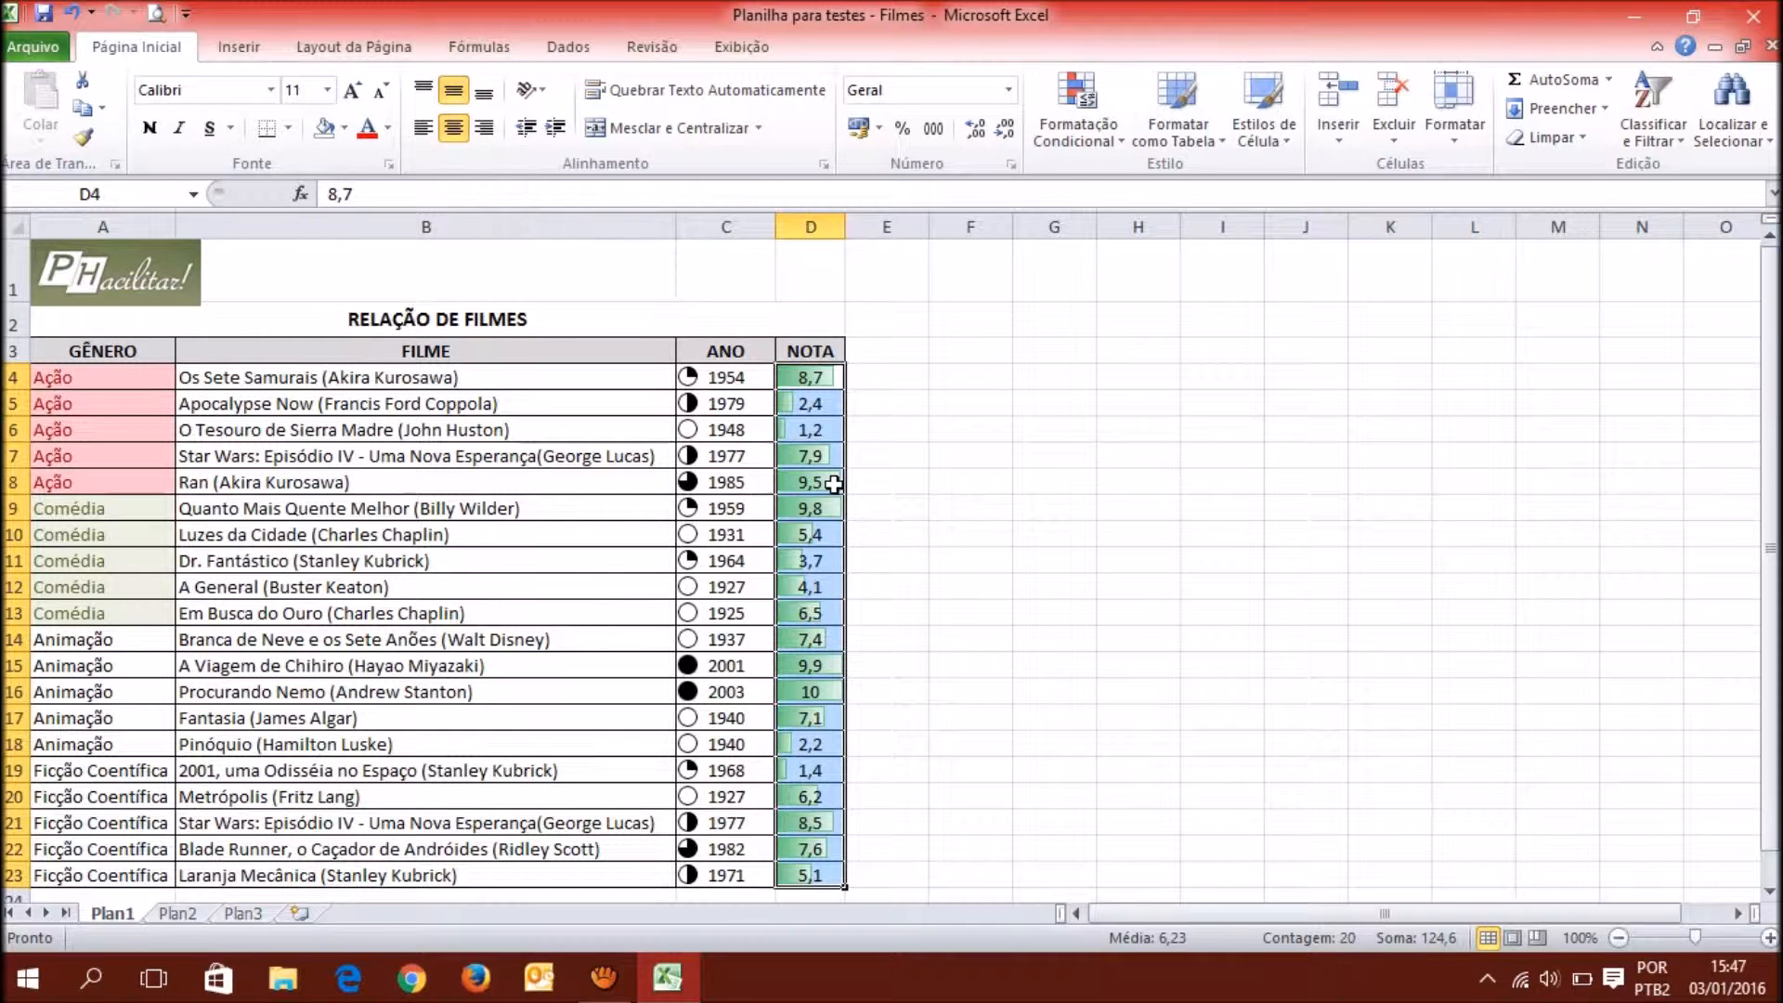
left_click(929, 428)
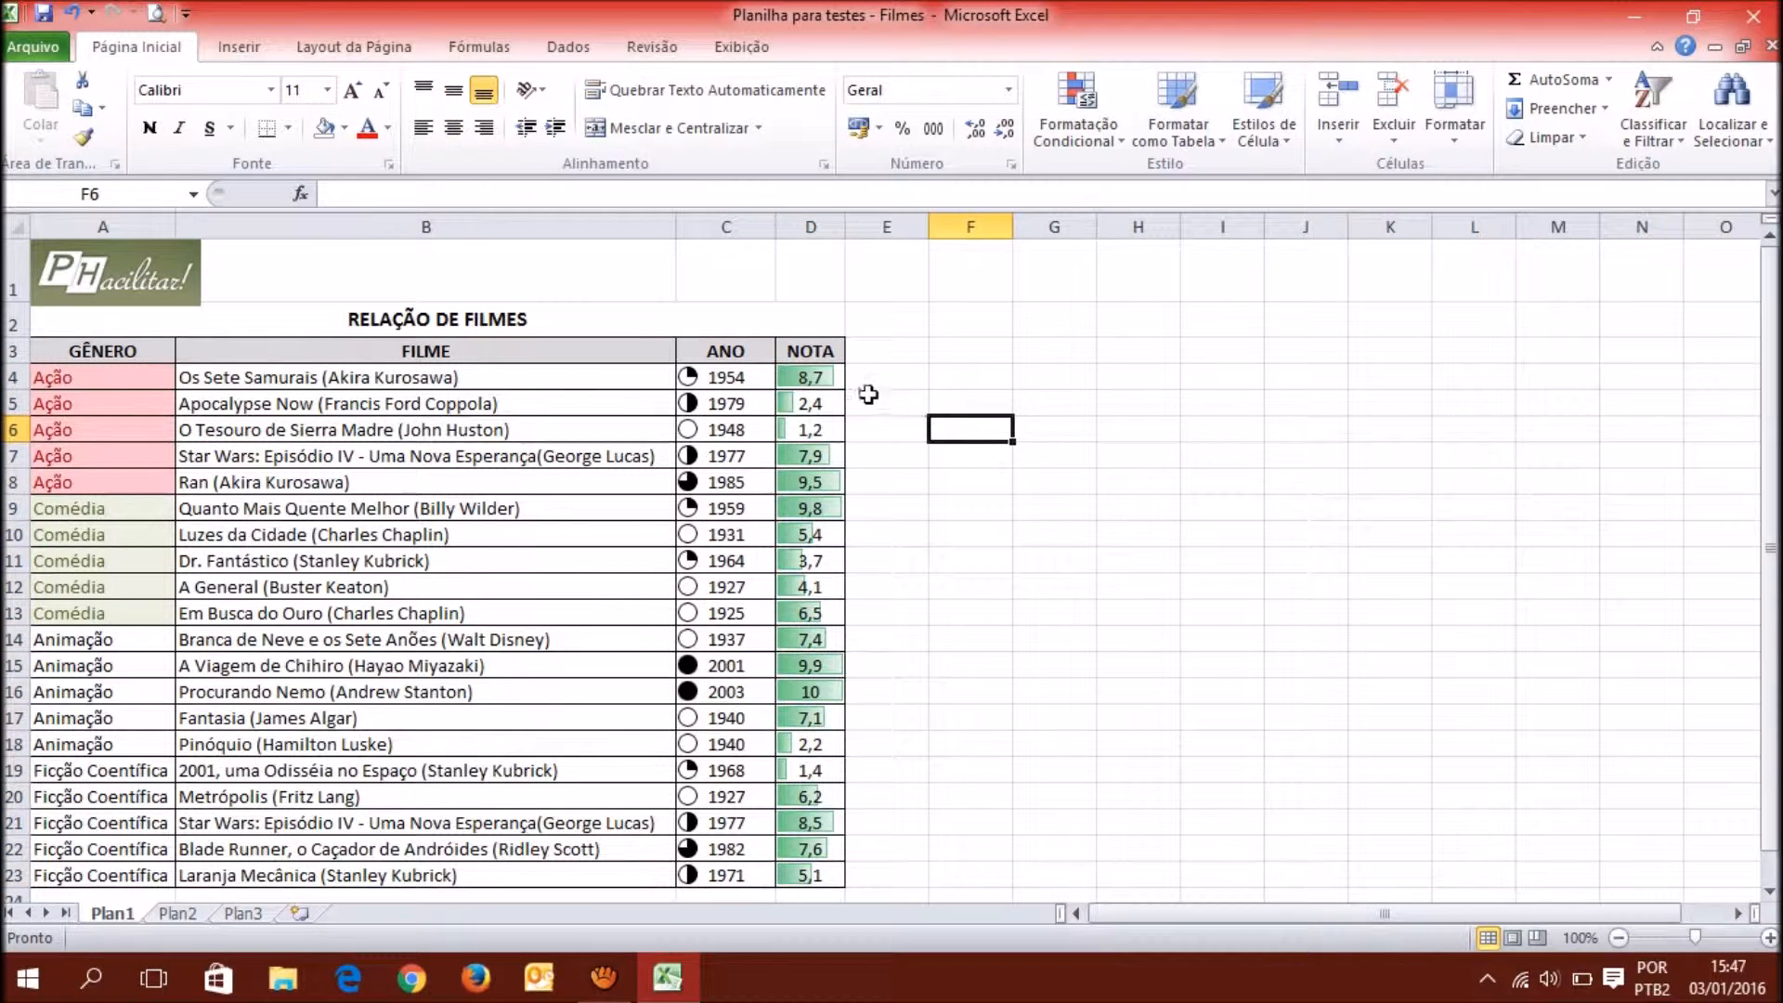
left_click_drag(826, 379, 840, 875)
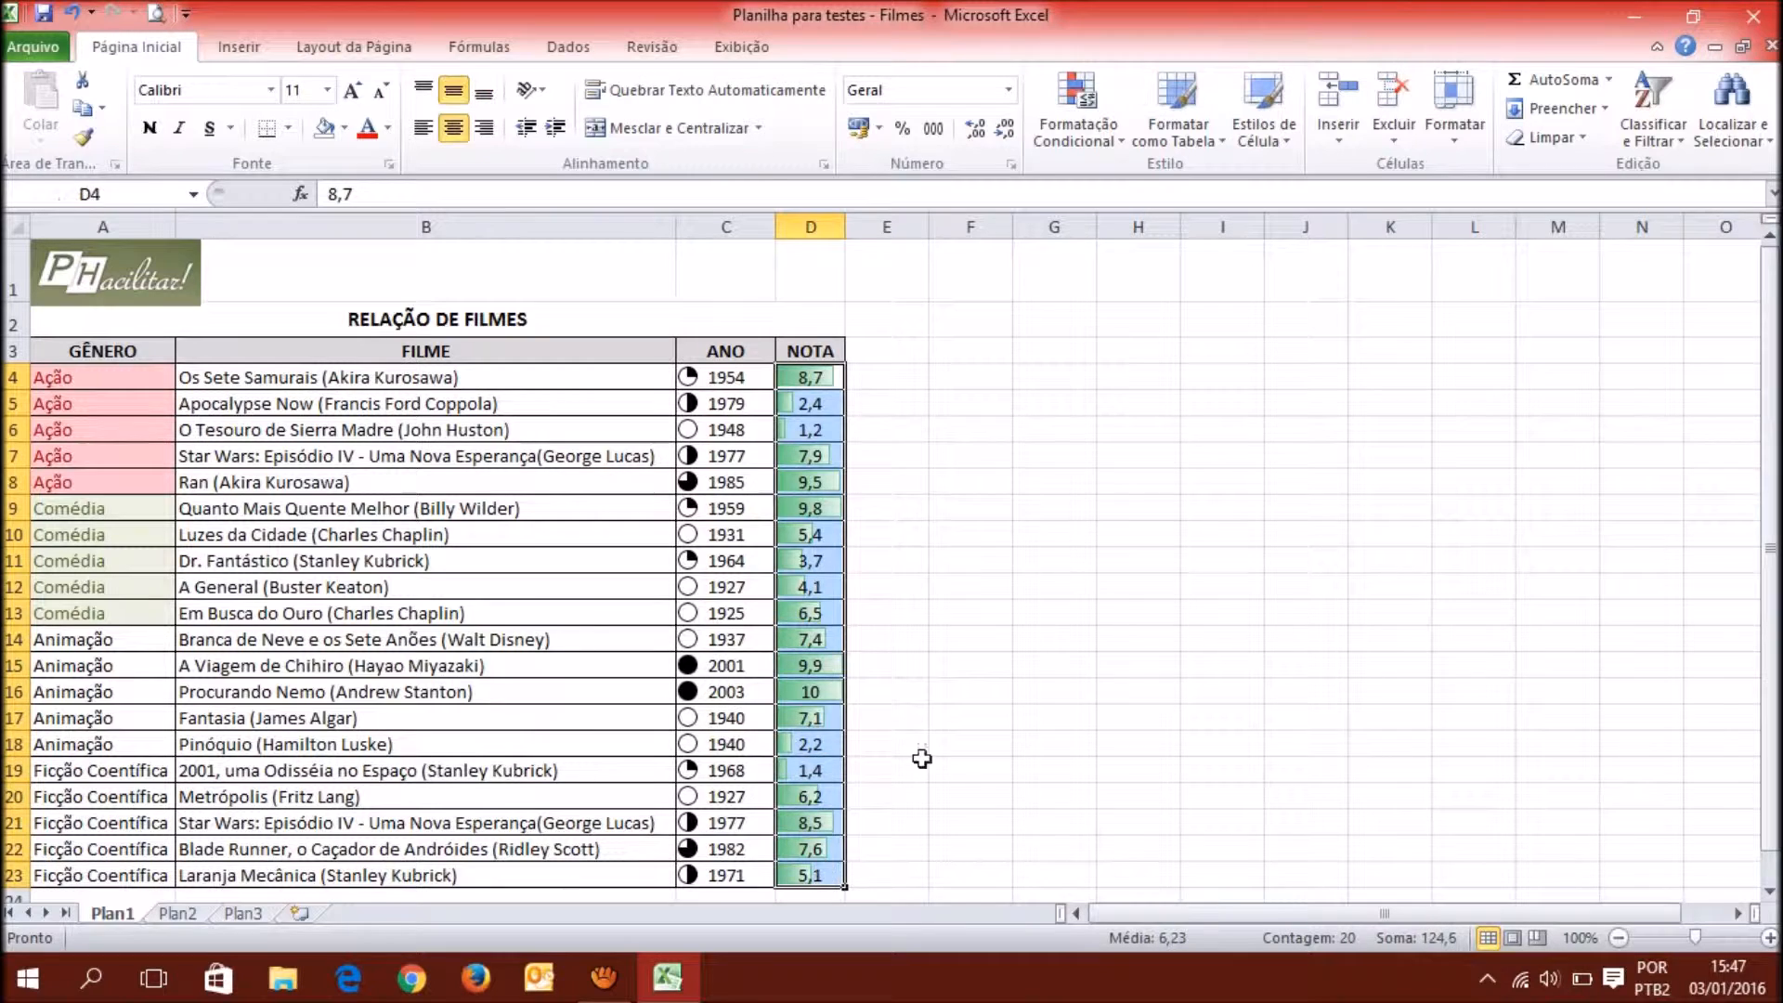
left_click(938, 502)
left_click_drag(813, 378, 824, 838)
left_click(135, 455)
left_click(131, 403)
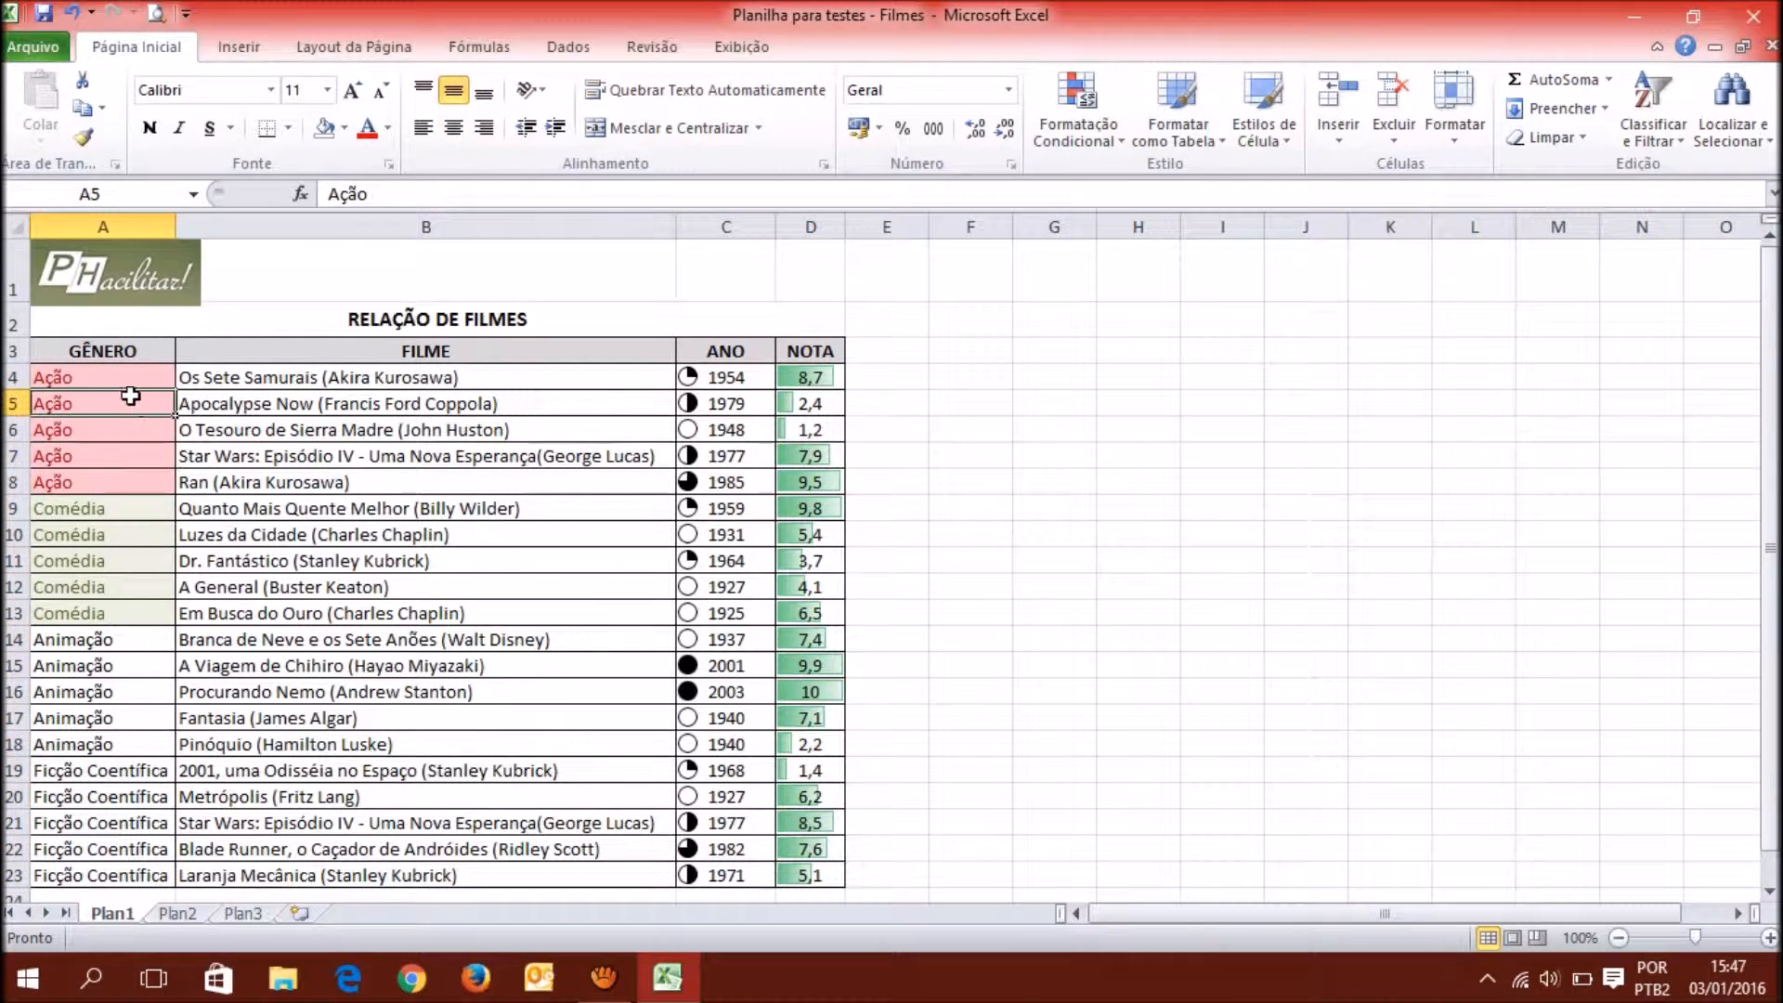
left_click(137, 375)
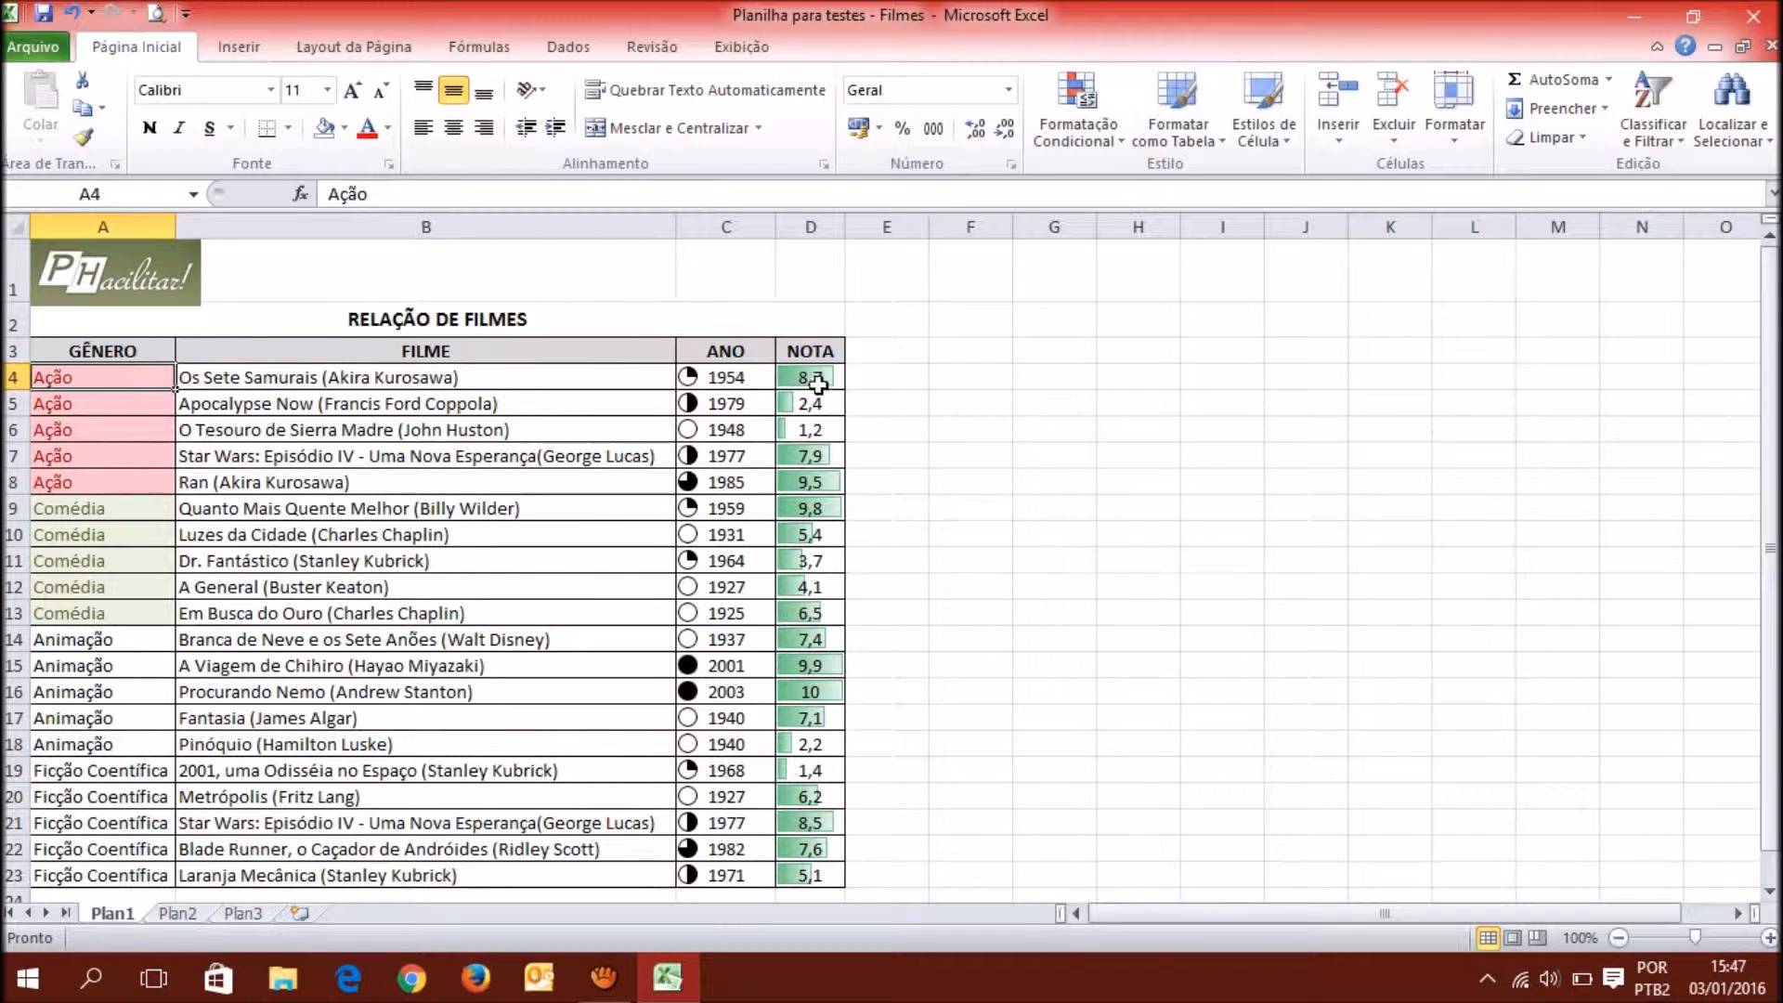
left_click(1099, 141)
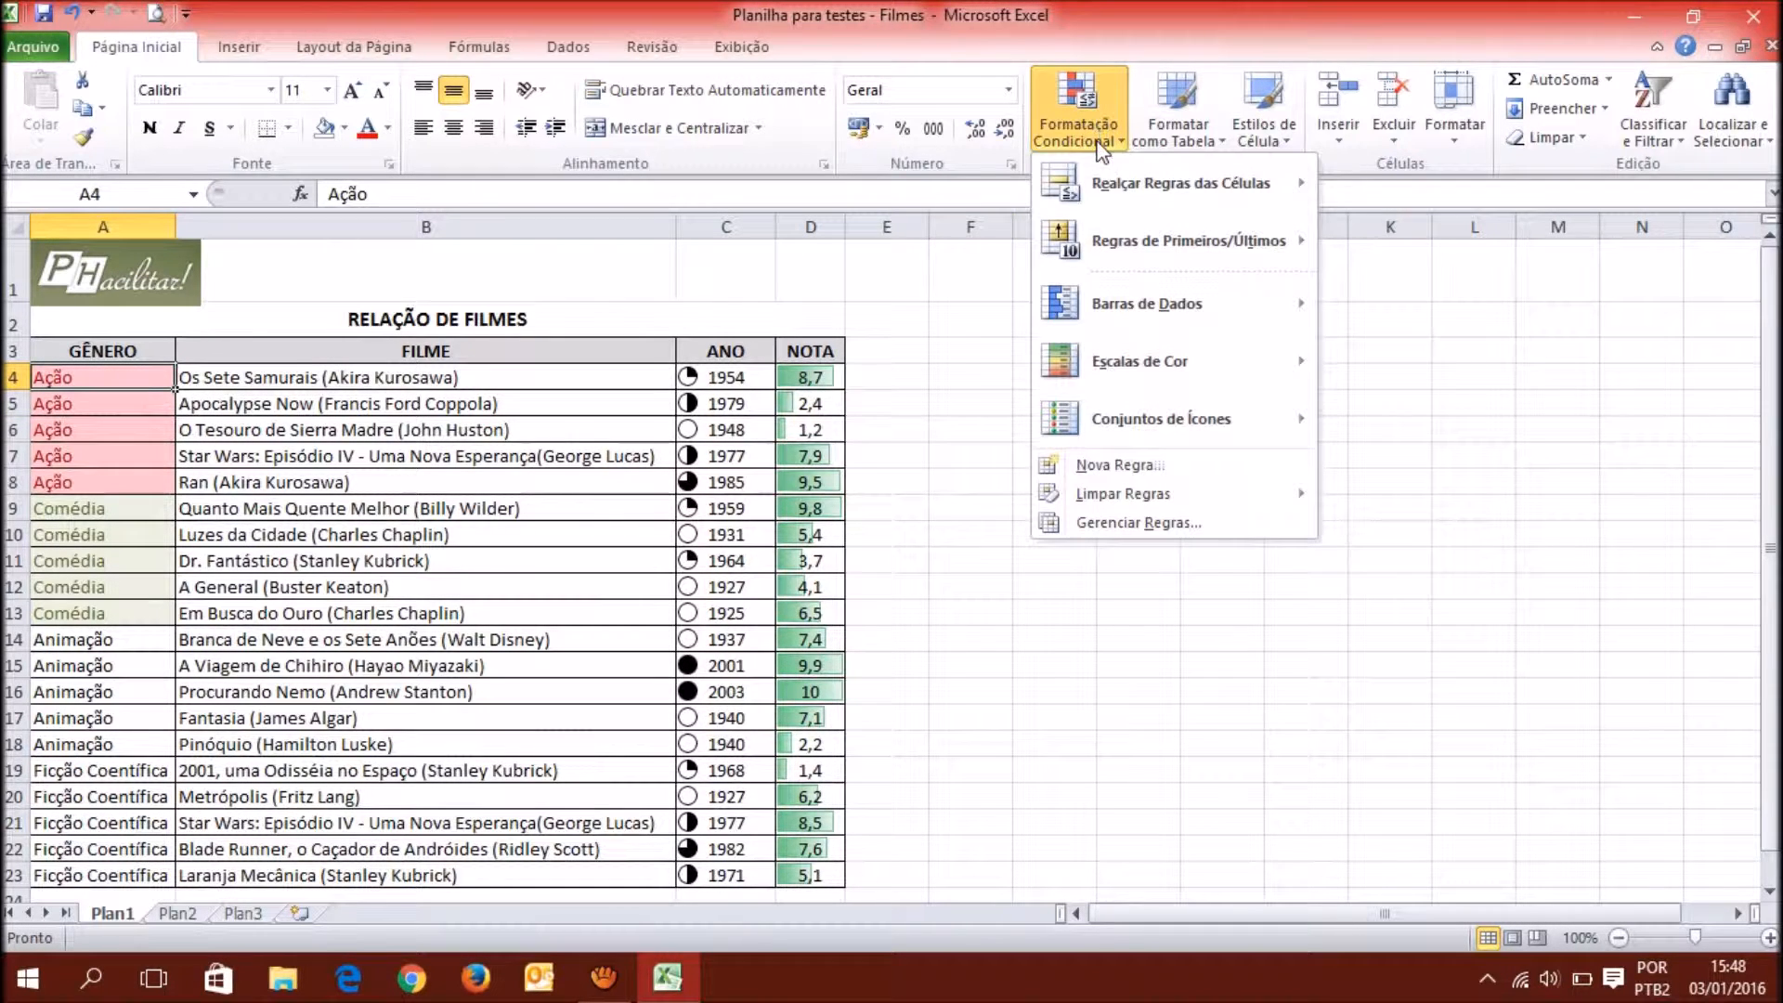
mouse_move(1179, 258)
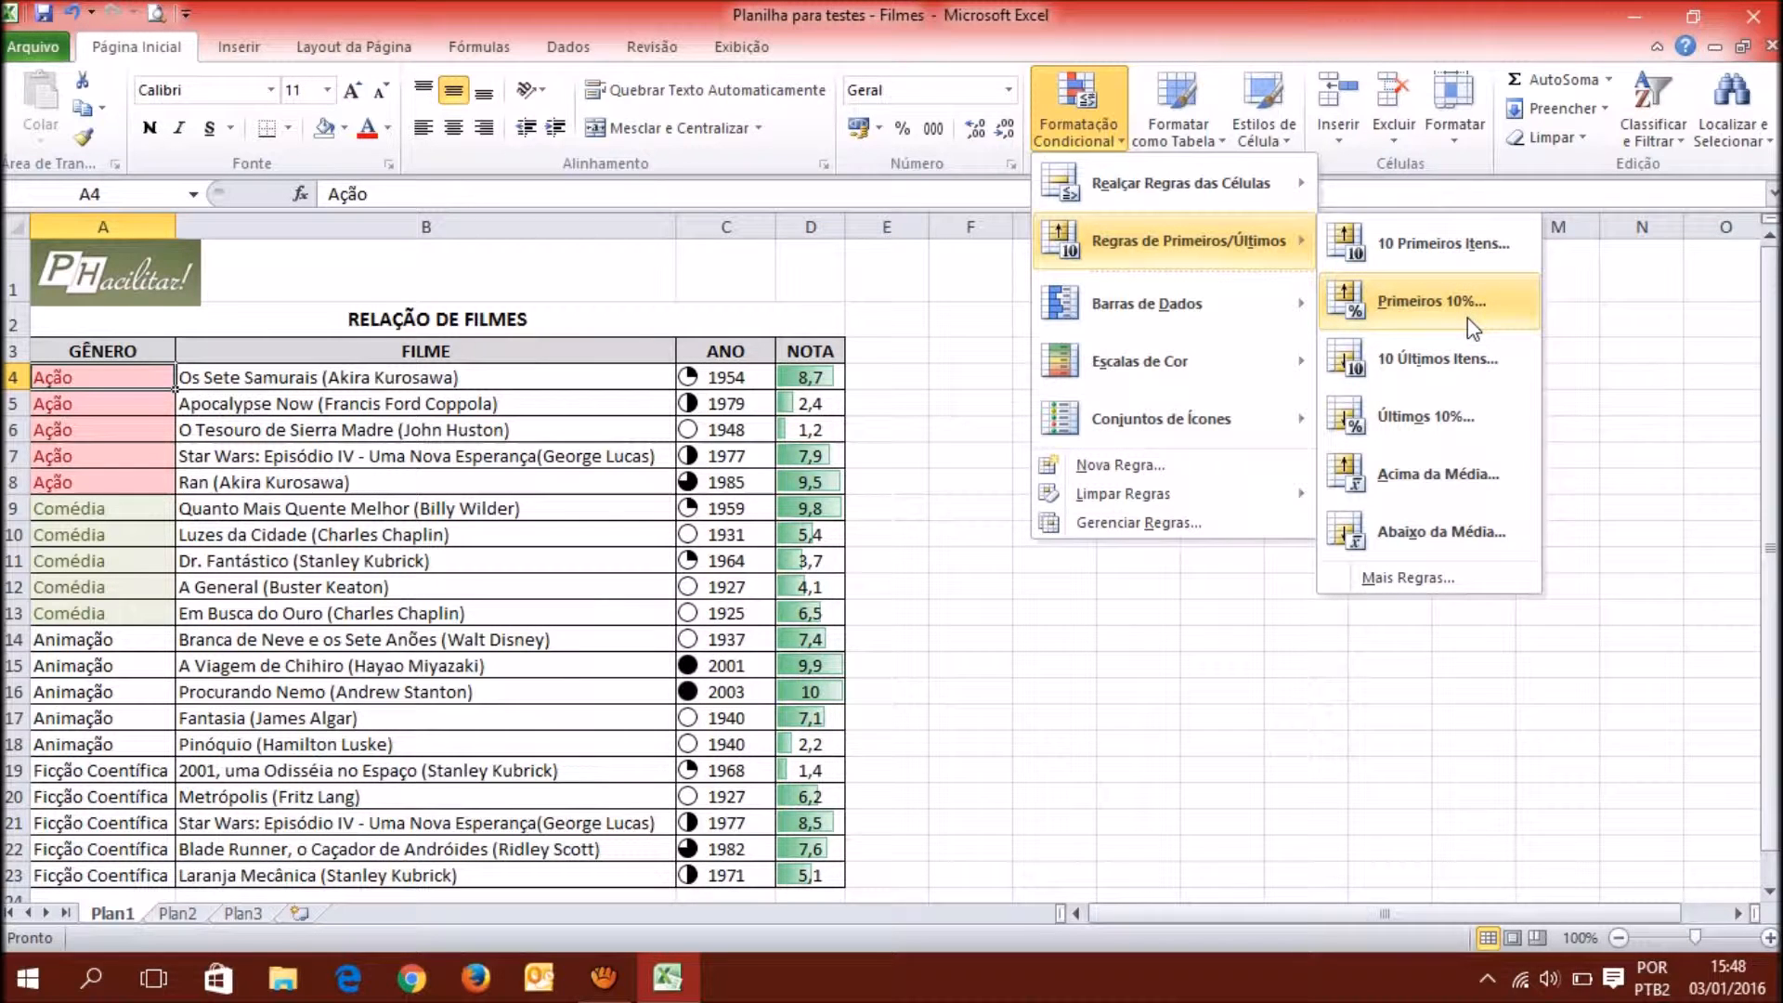
mouse_move(1217, 373)
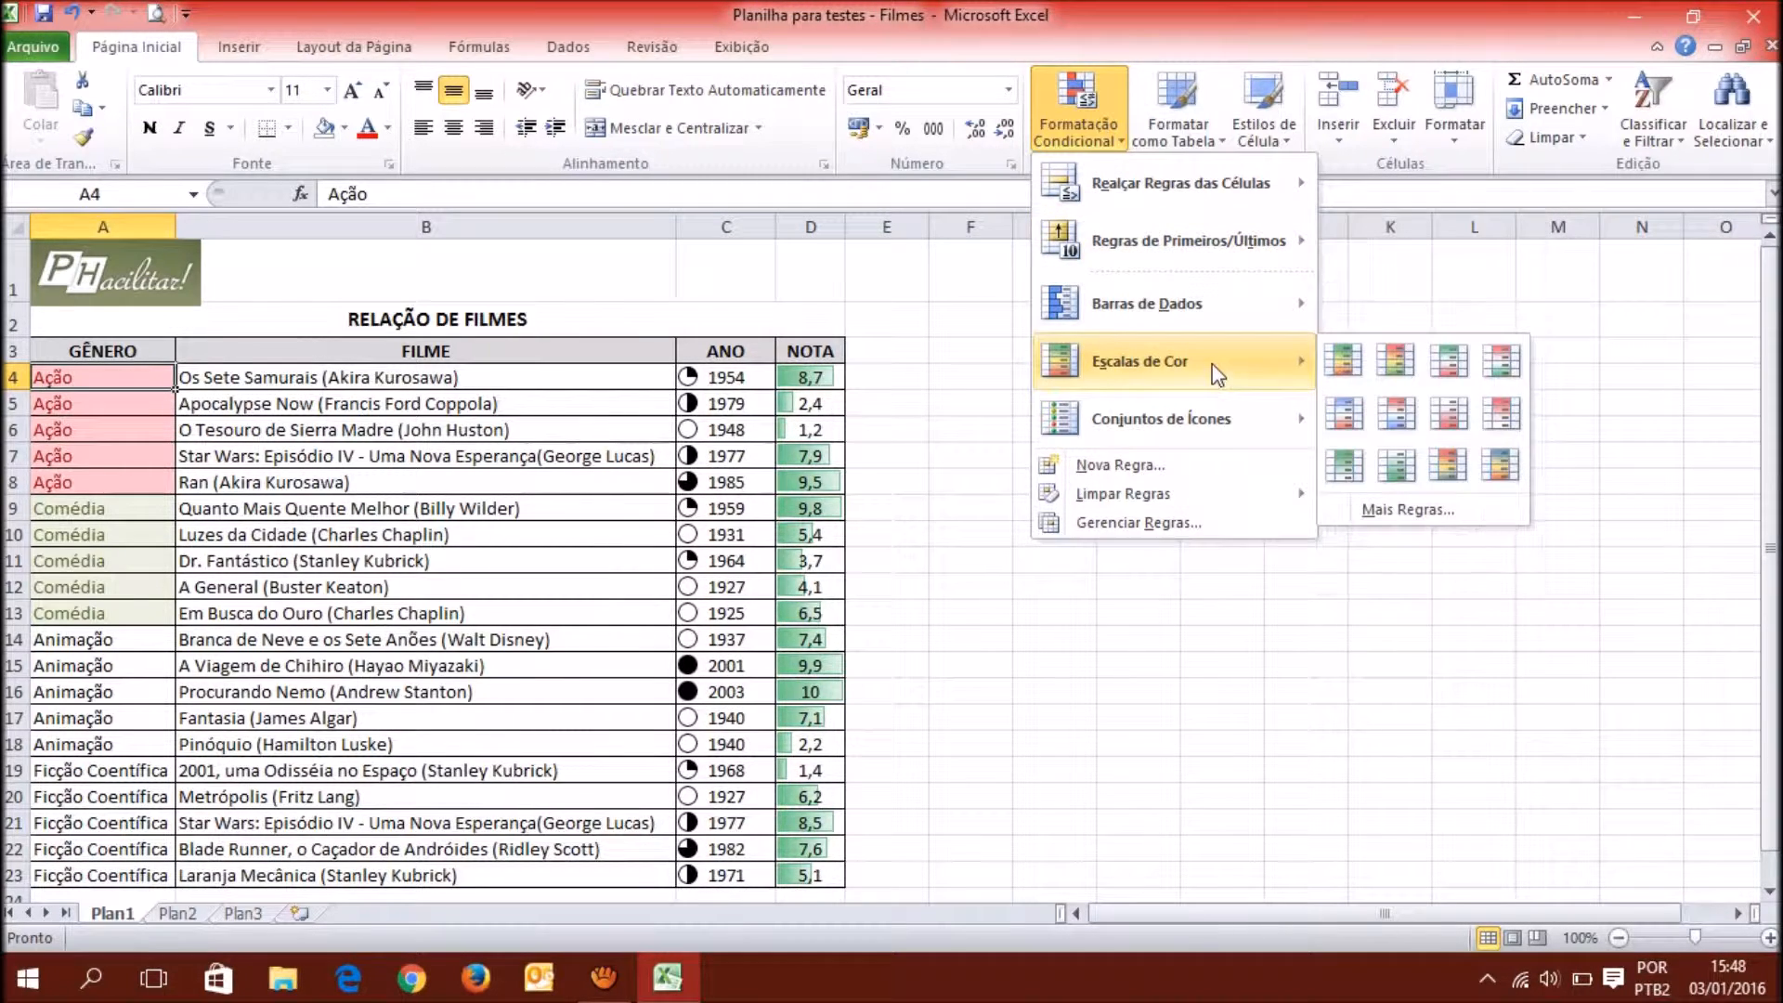
left_click(1116, 614)
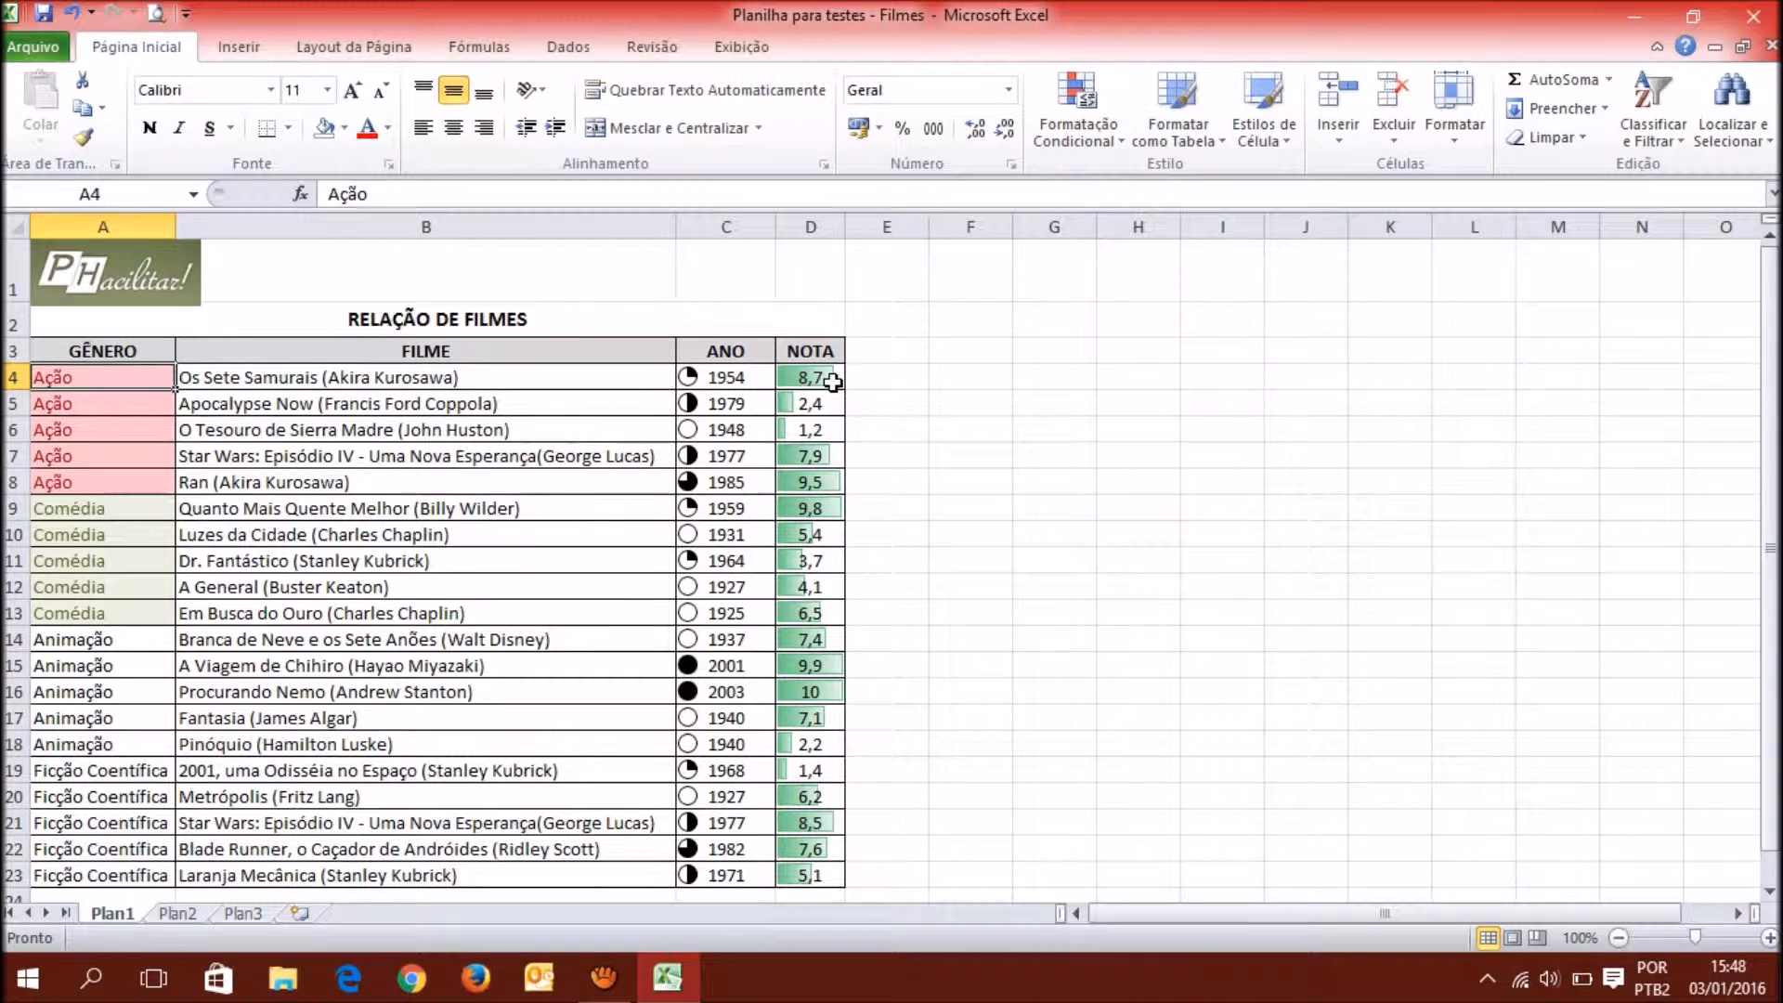
Apply the green-white colour scale to the NOTA values in D4:D23, with green for the highest values.
left_click_drag(832, 381, 810, 878)
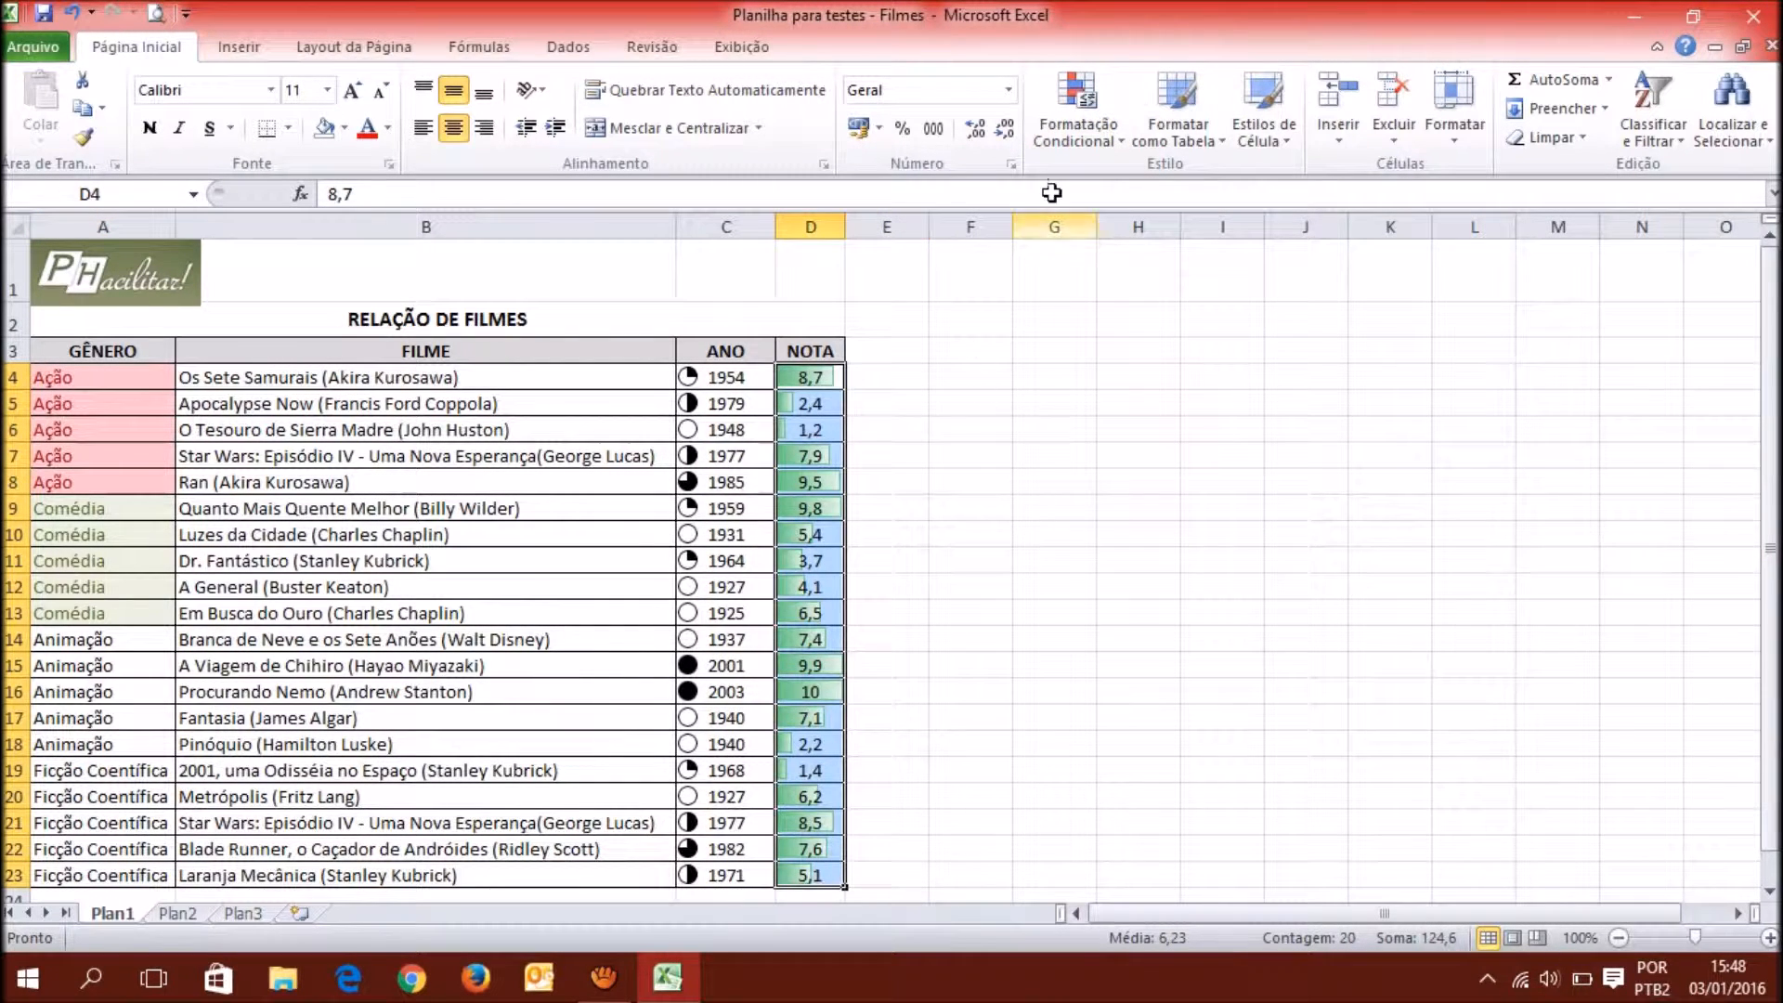
left_click(1087, 130)
mouse_move(1164, 382)
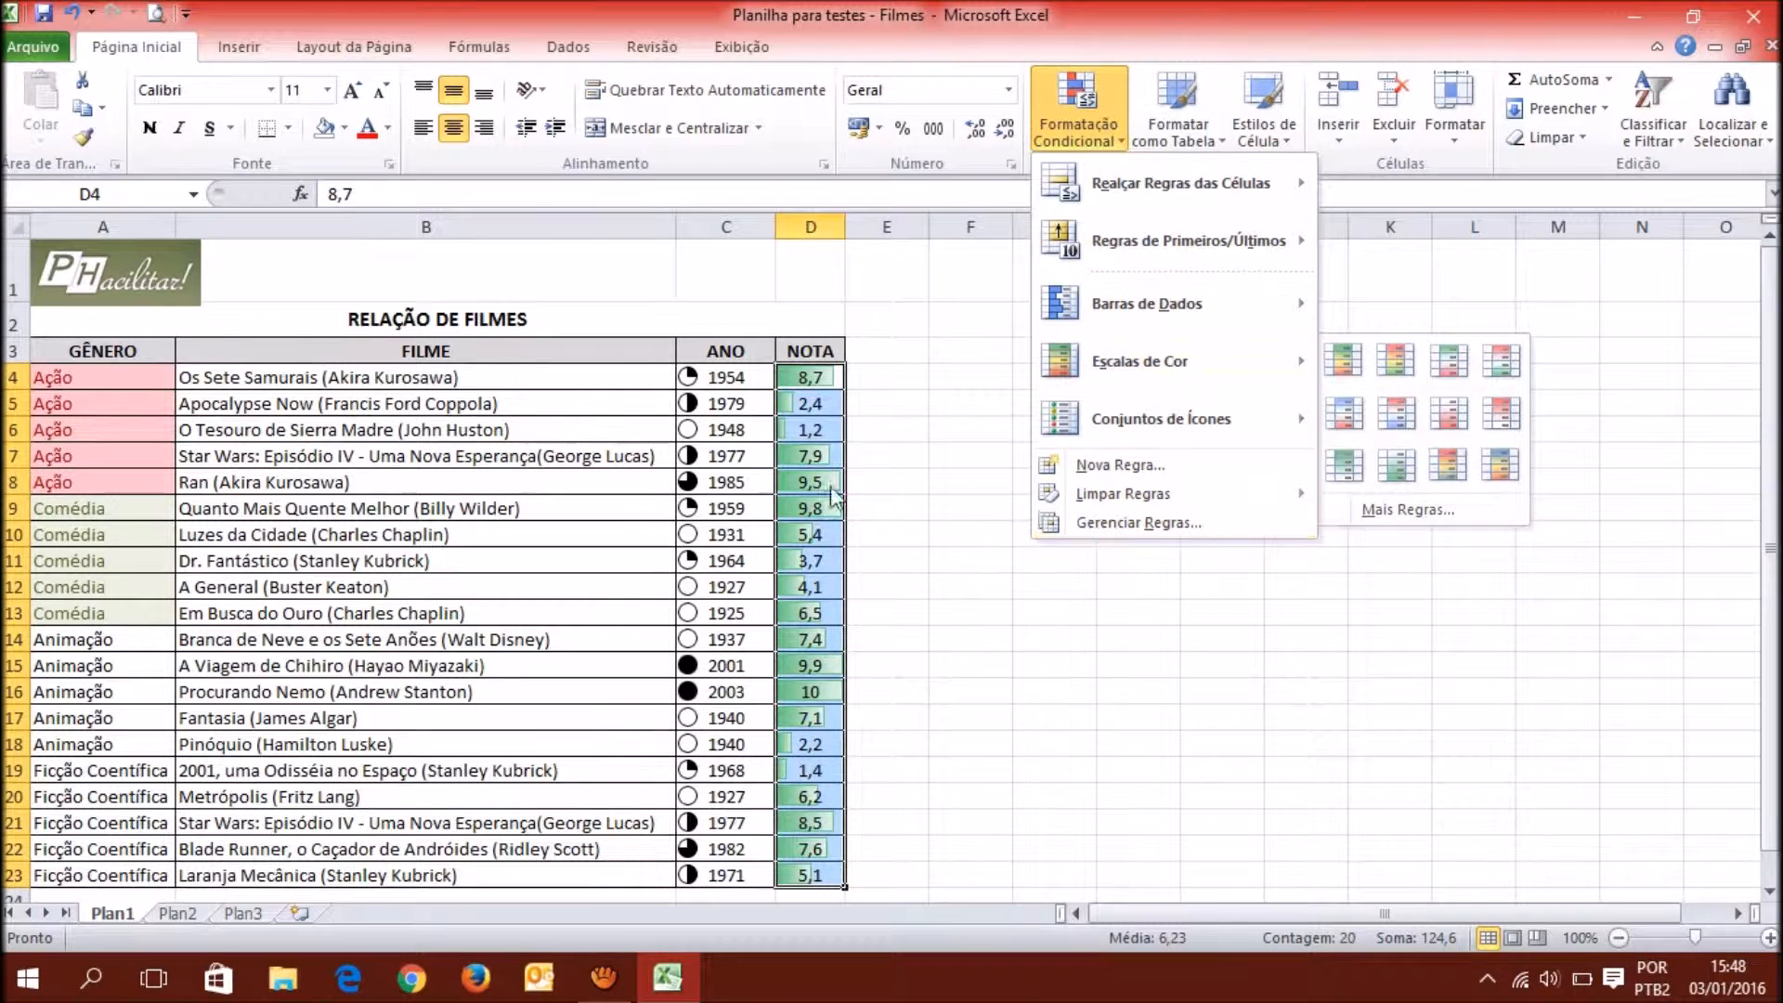
mouse_move(1246, 358)
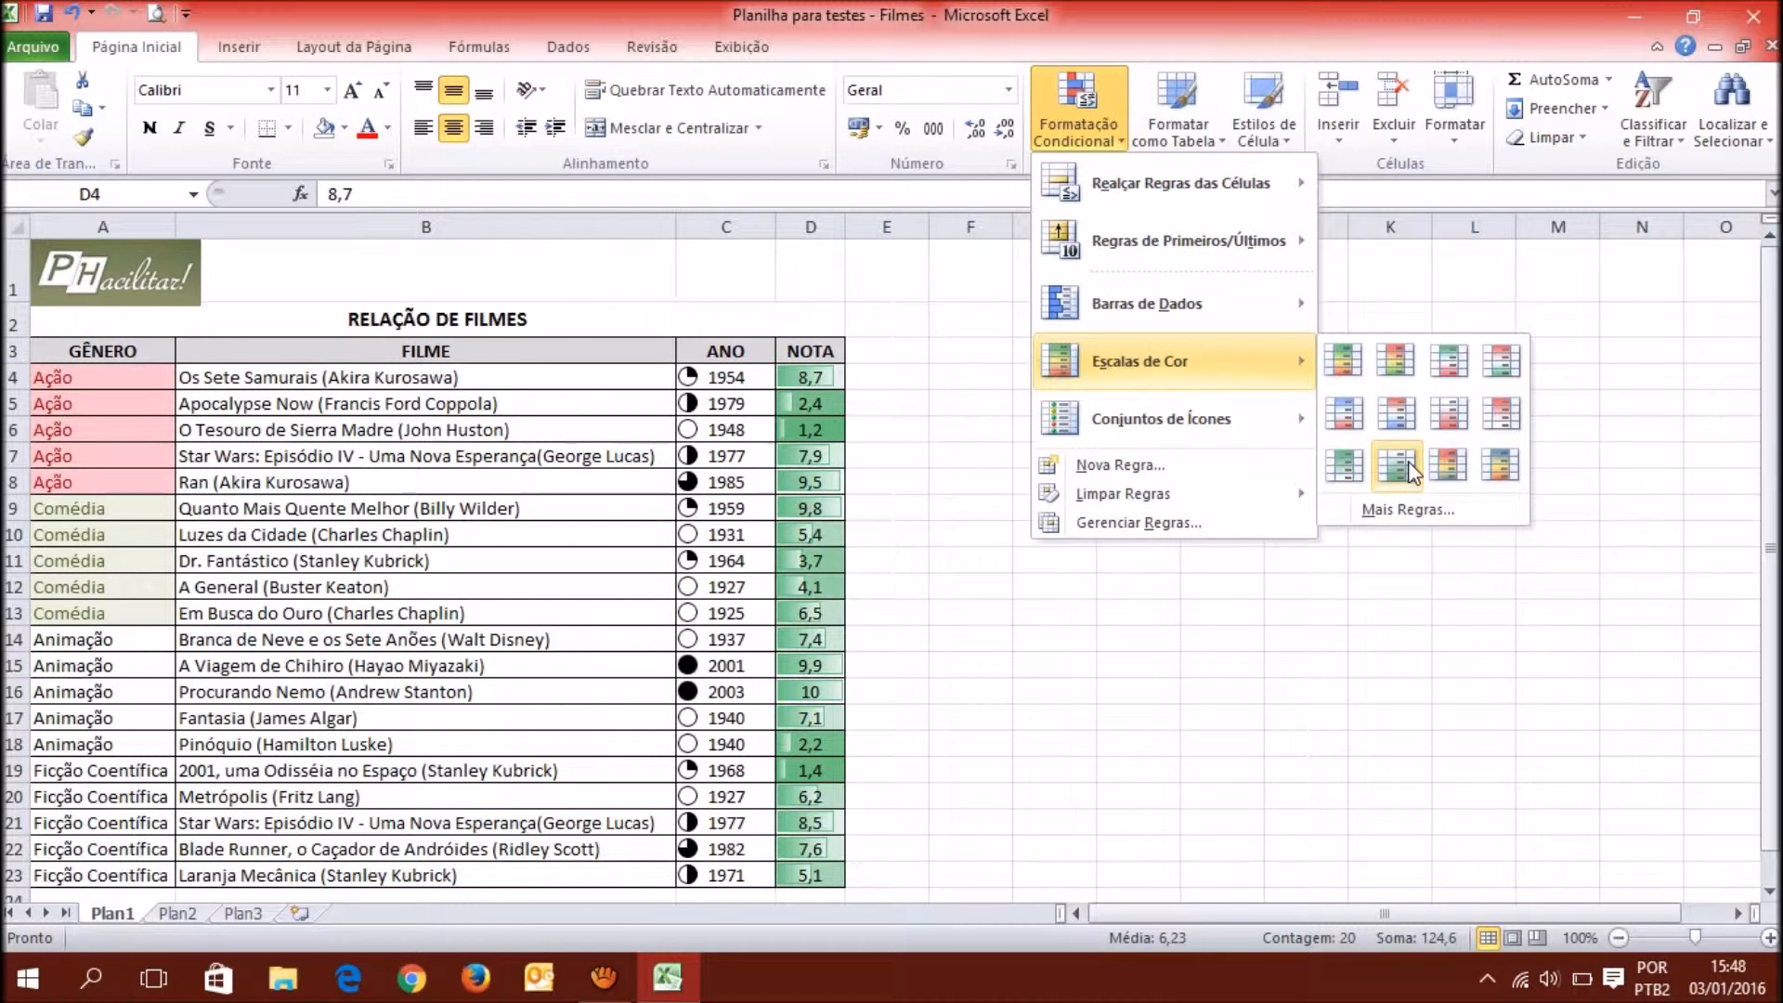
left_click(1352, 476)
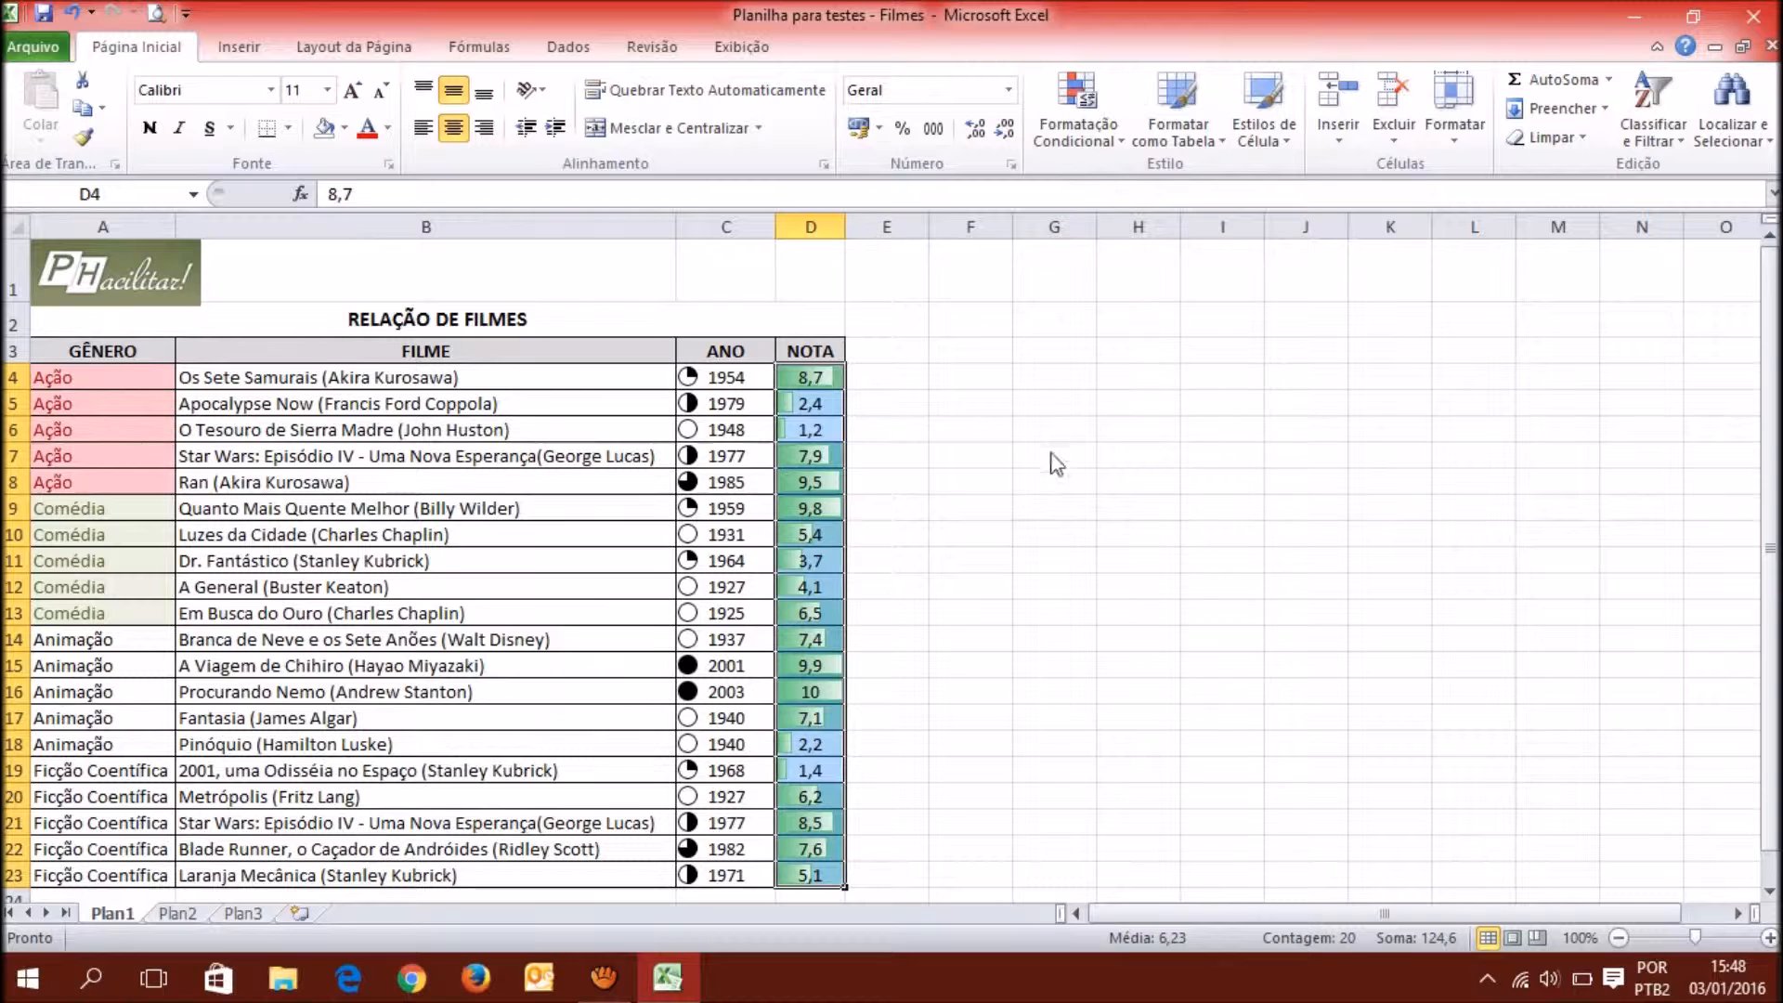
left_click(1054, 455)
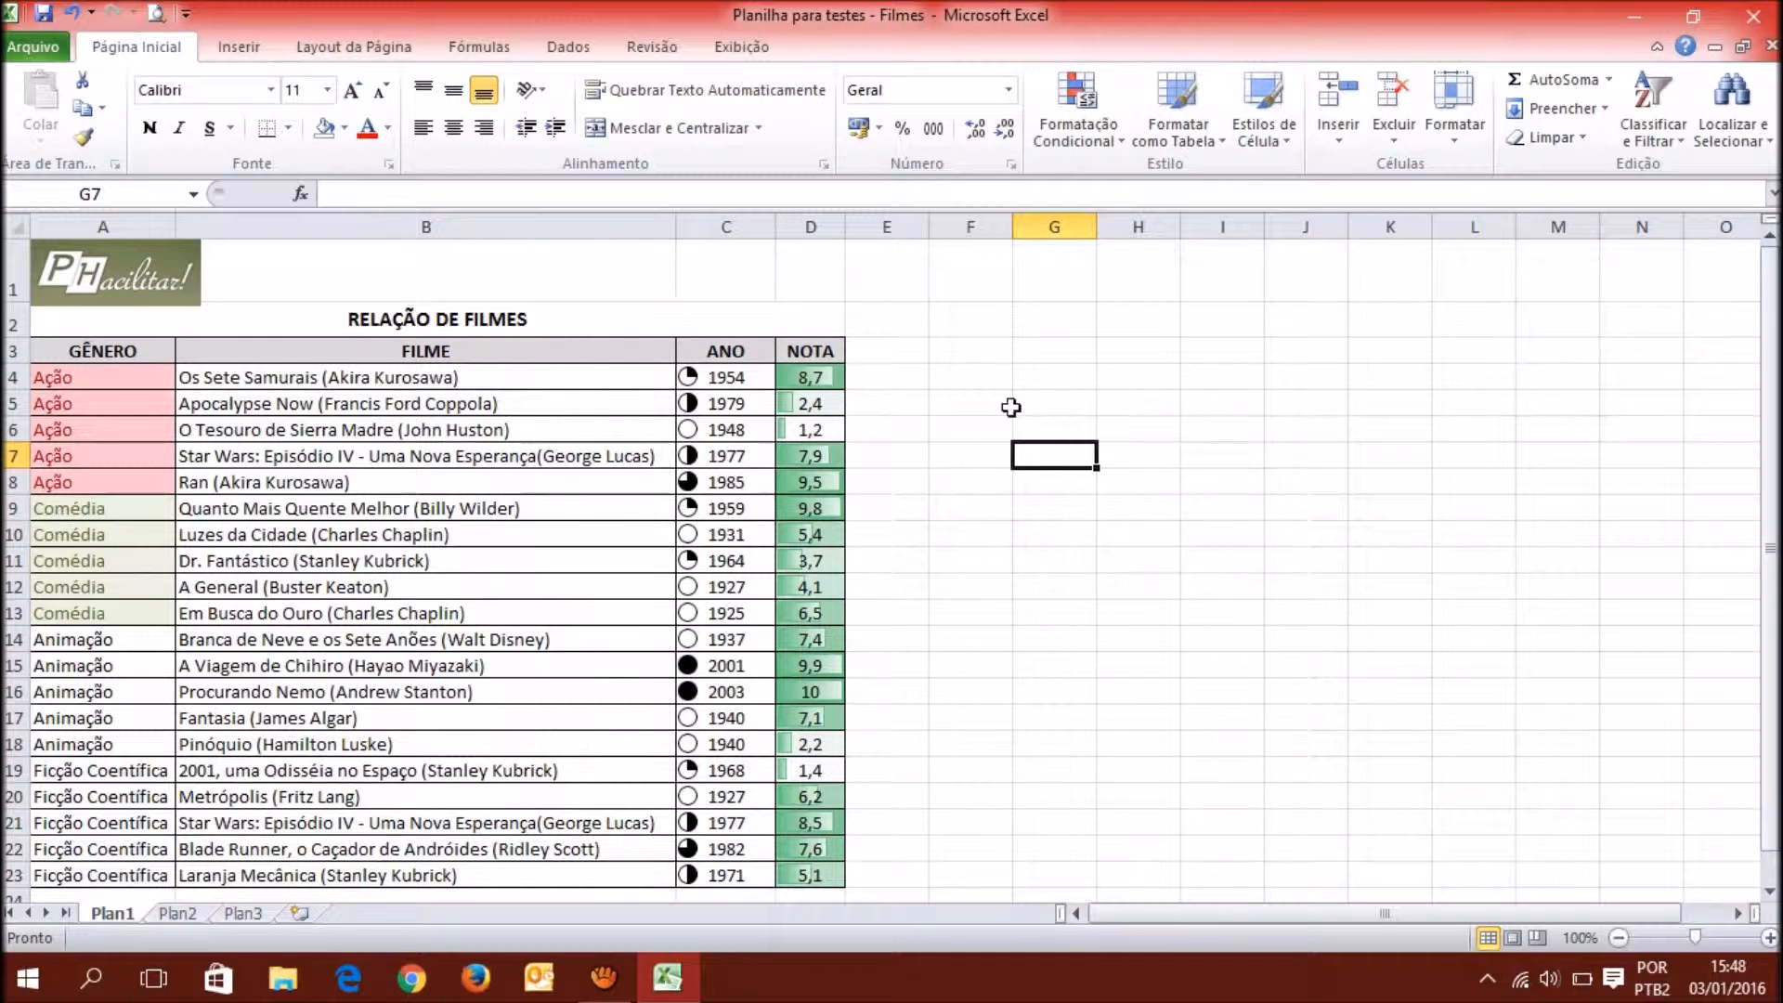
left_click(968, 356)
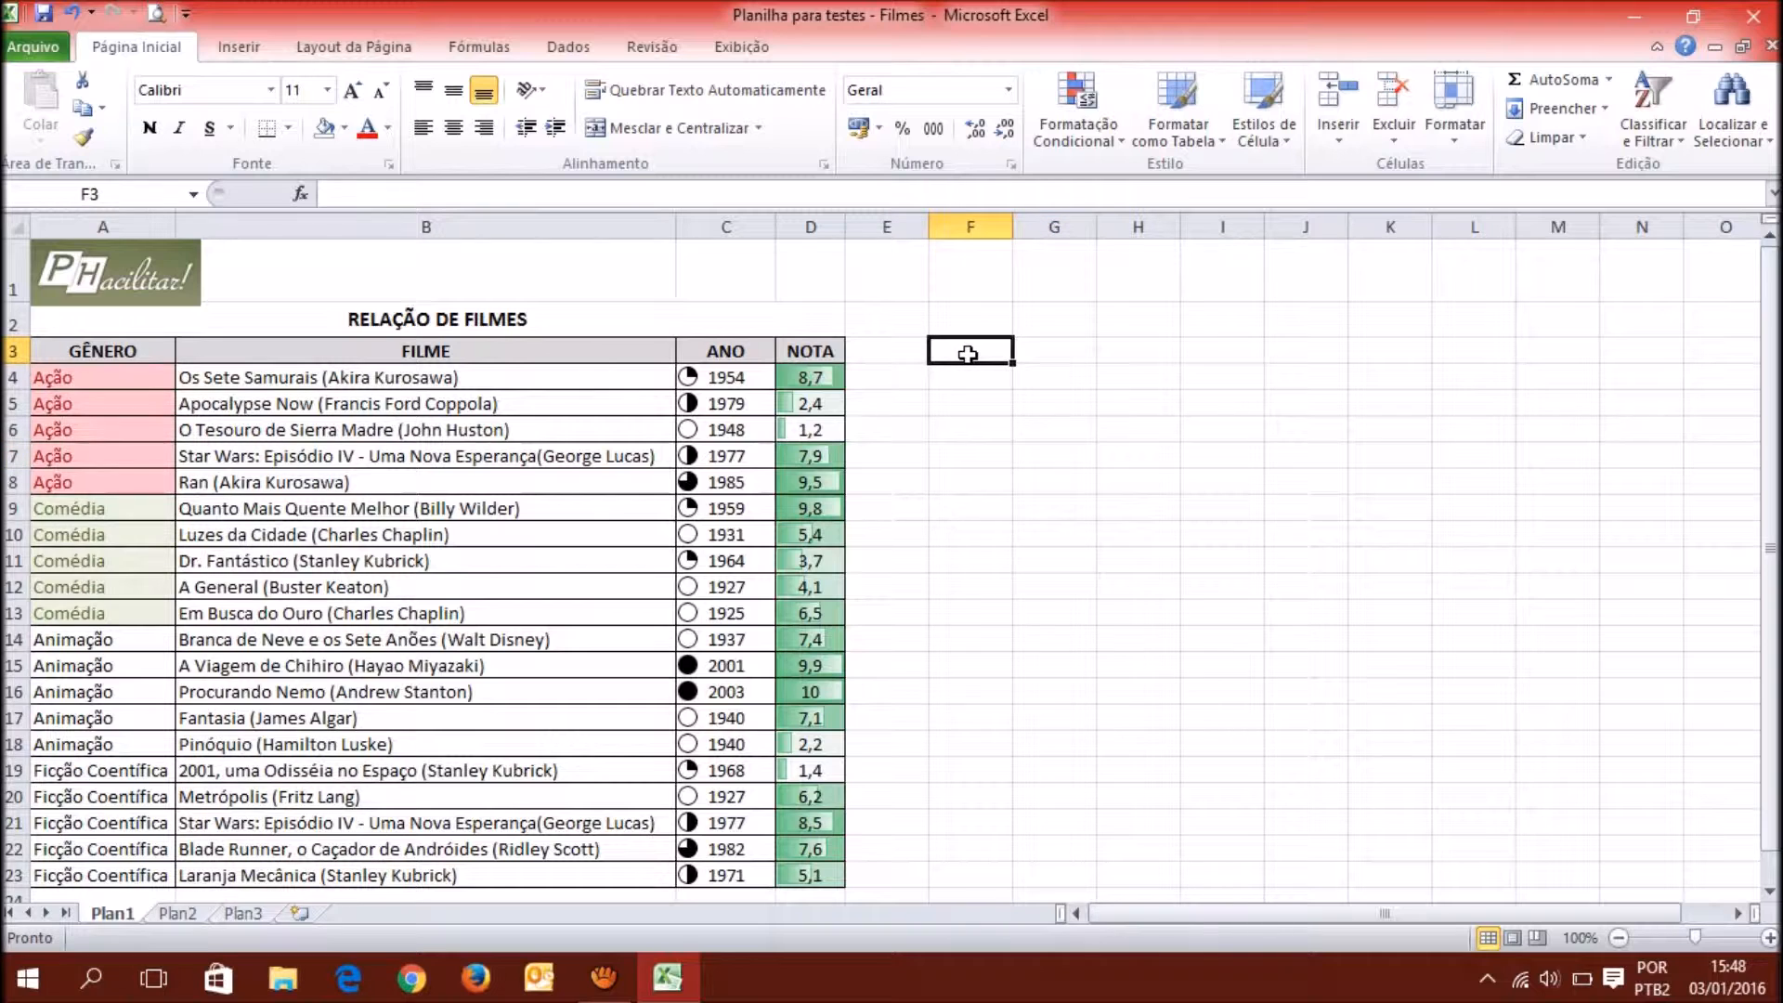
left_click(836, 380)
left_click(897, 351)
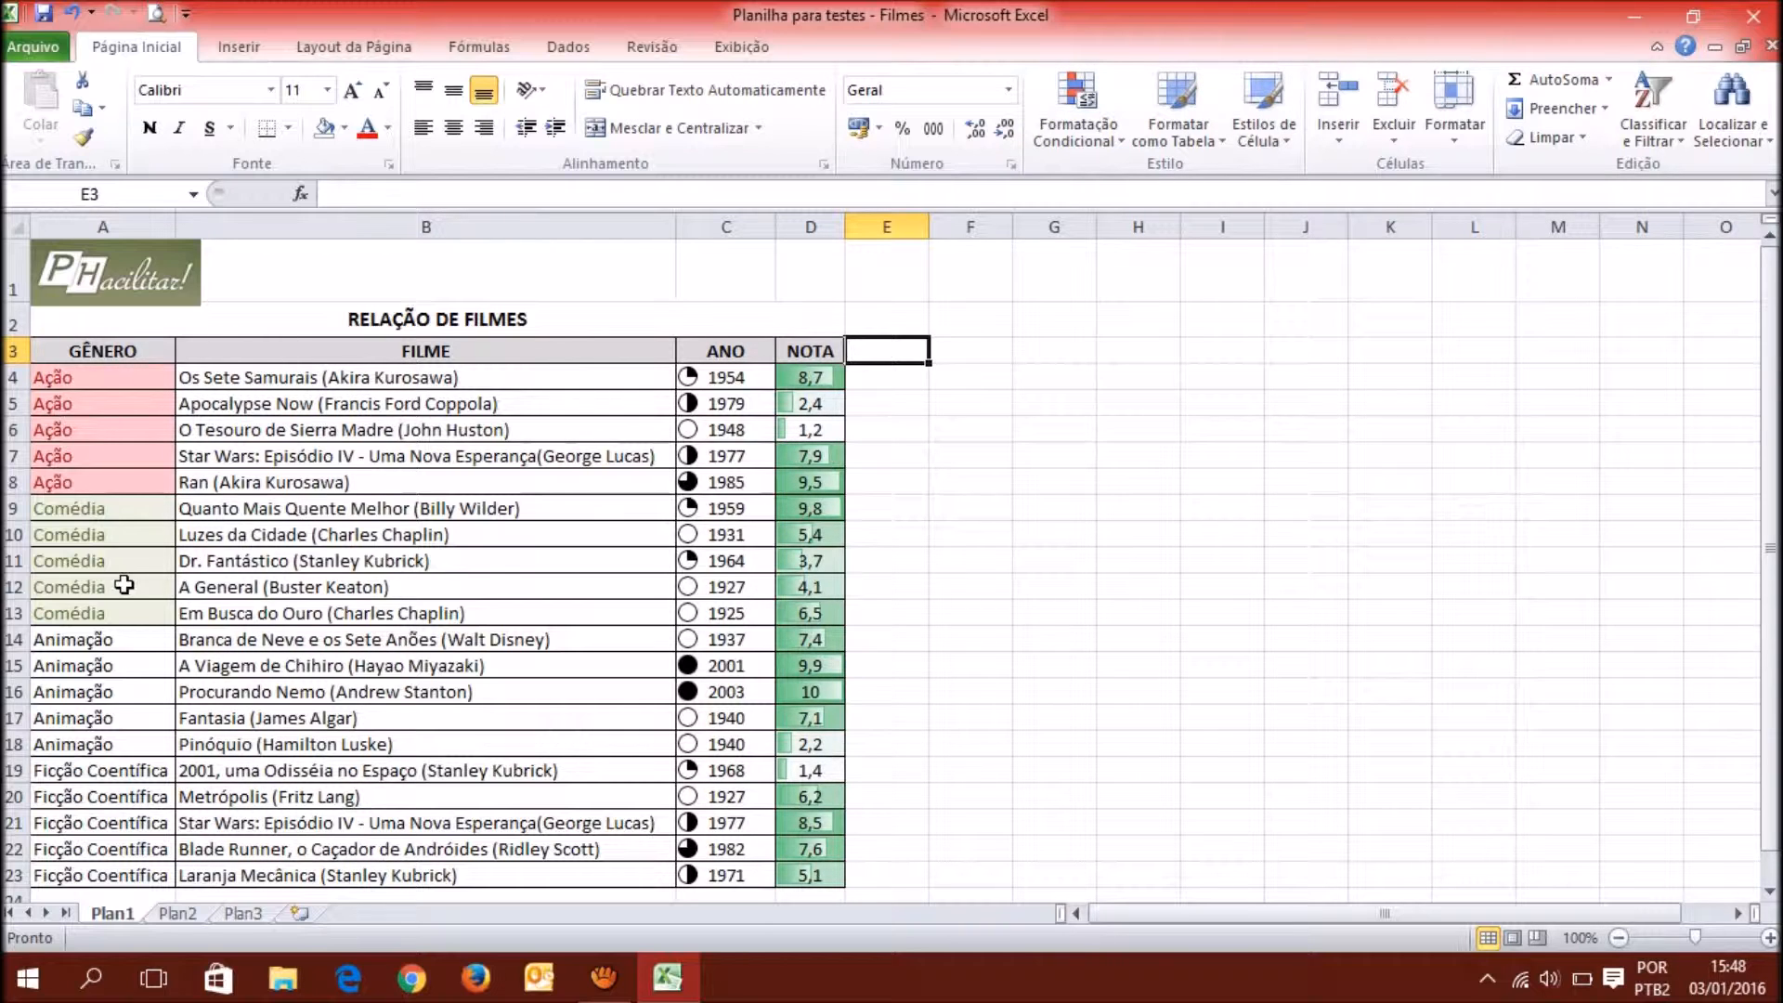
left_click(1056, 353)
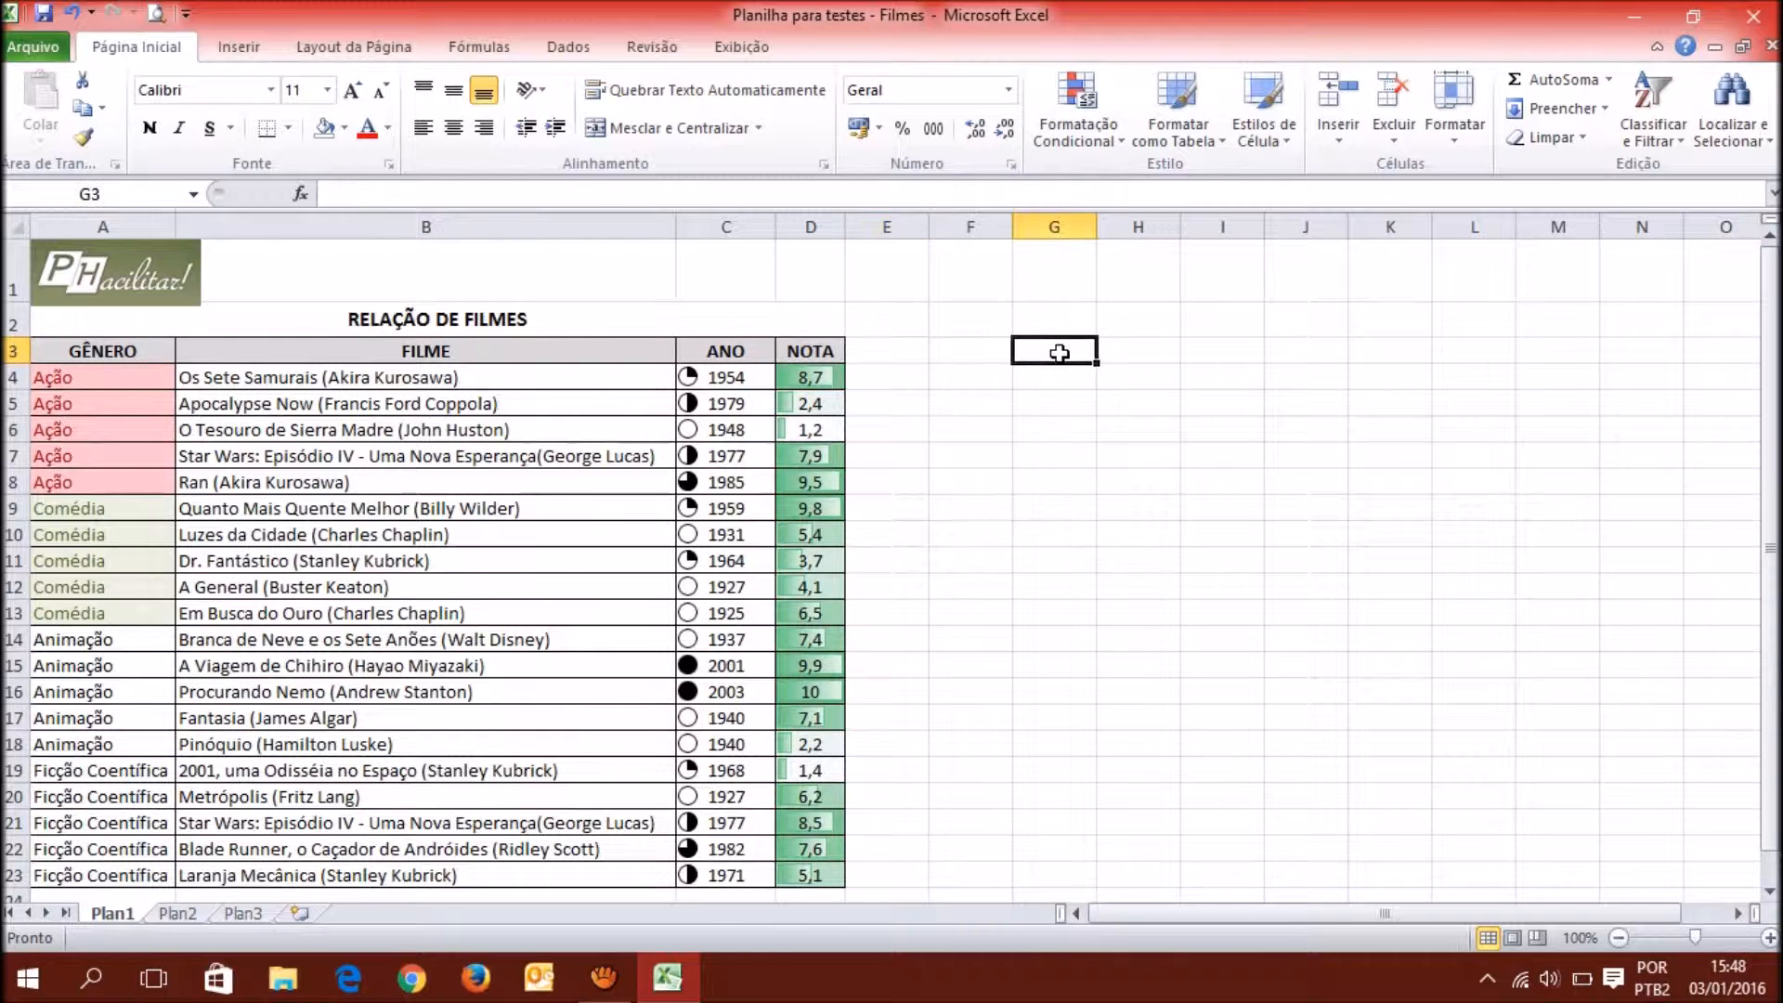
left_click(1103, 142)
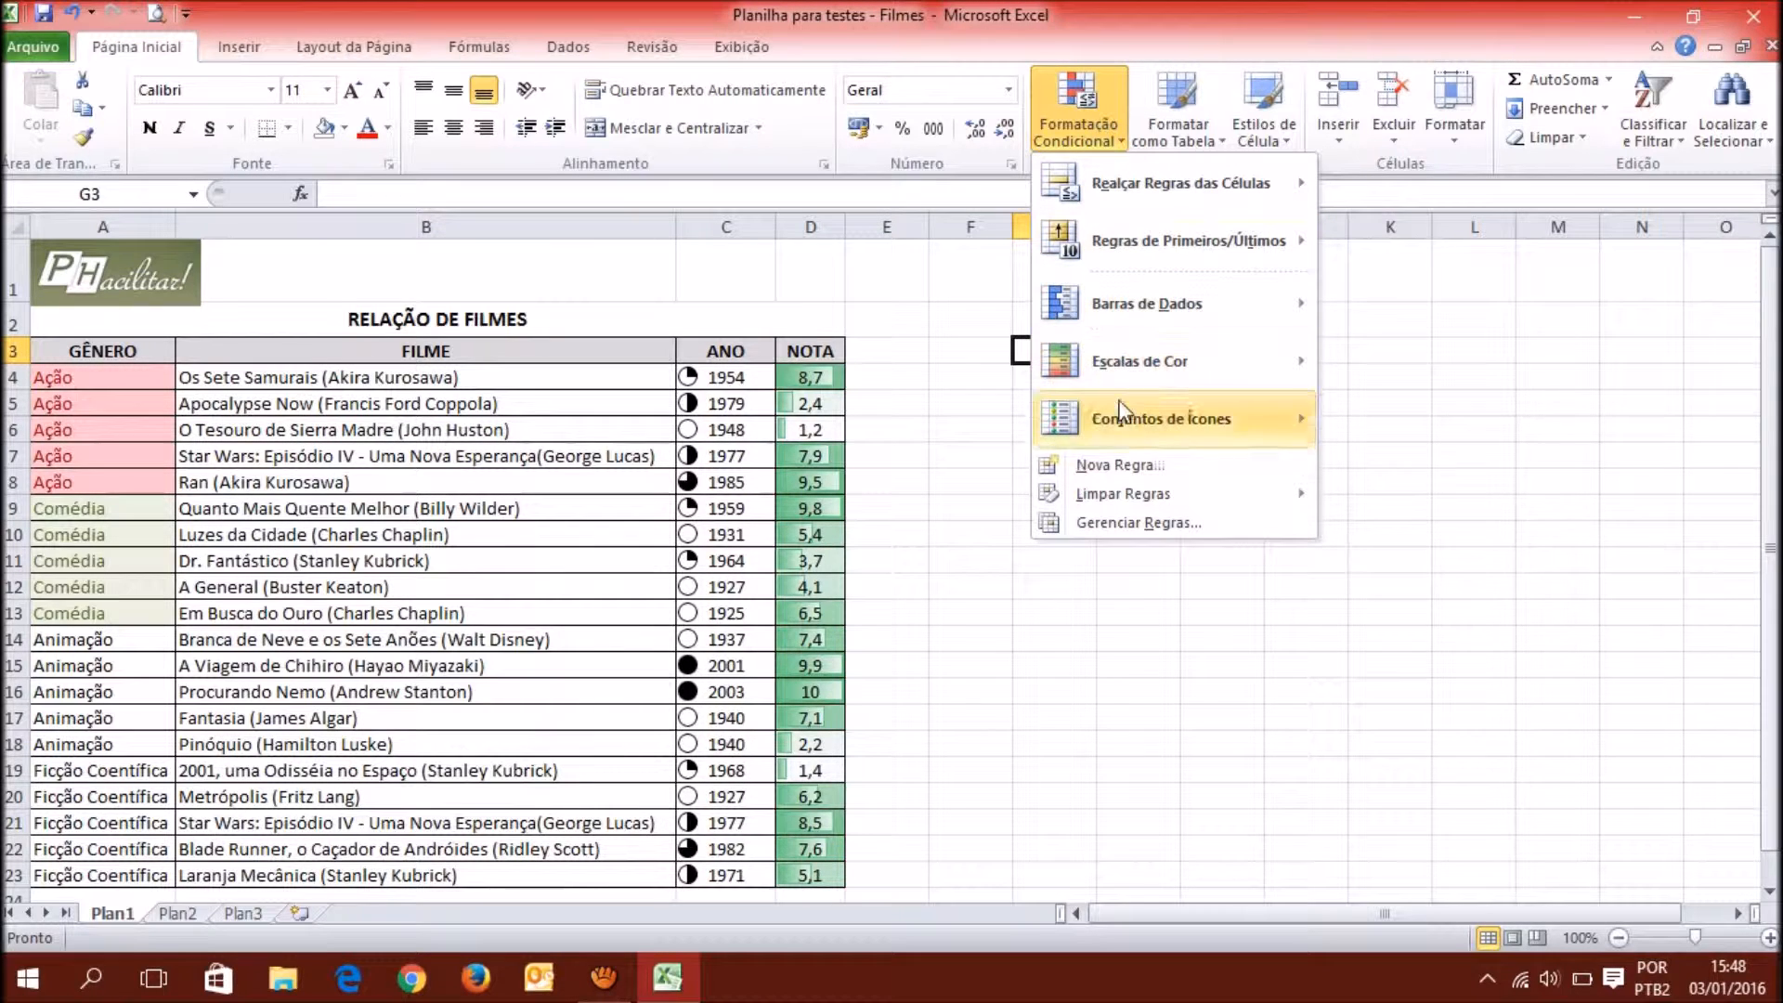
mouse_move(1126, 498)
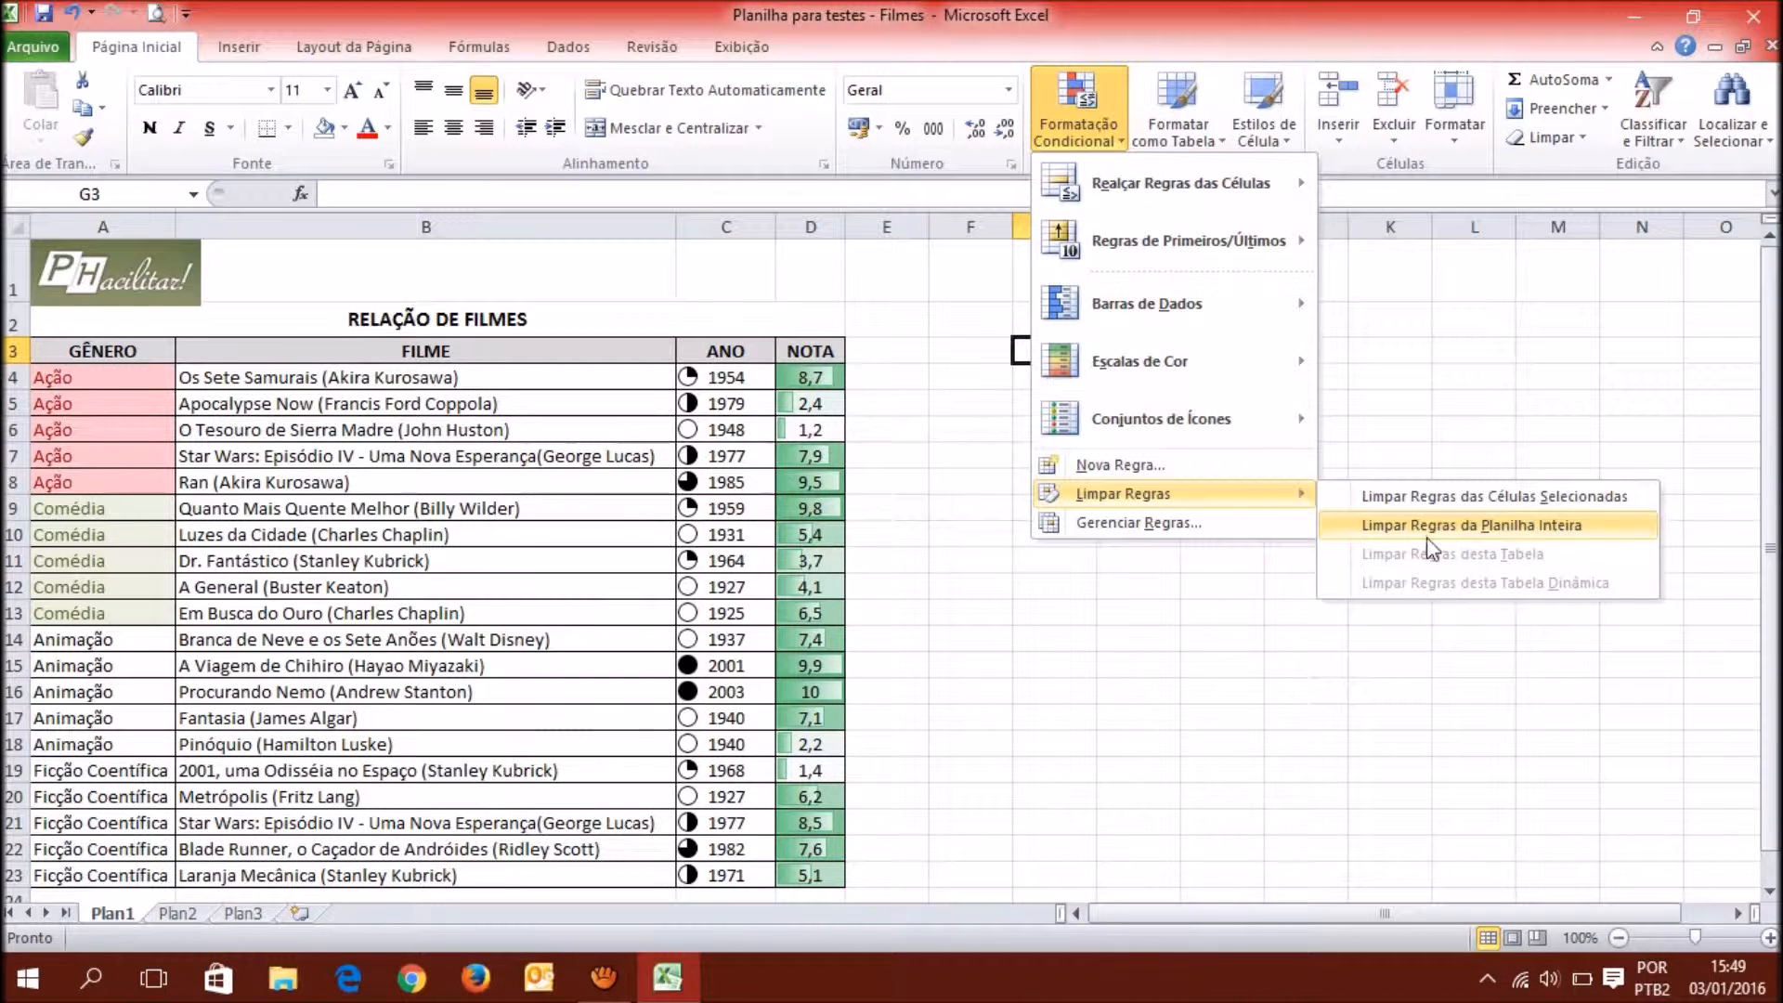
left_click(831, 377)
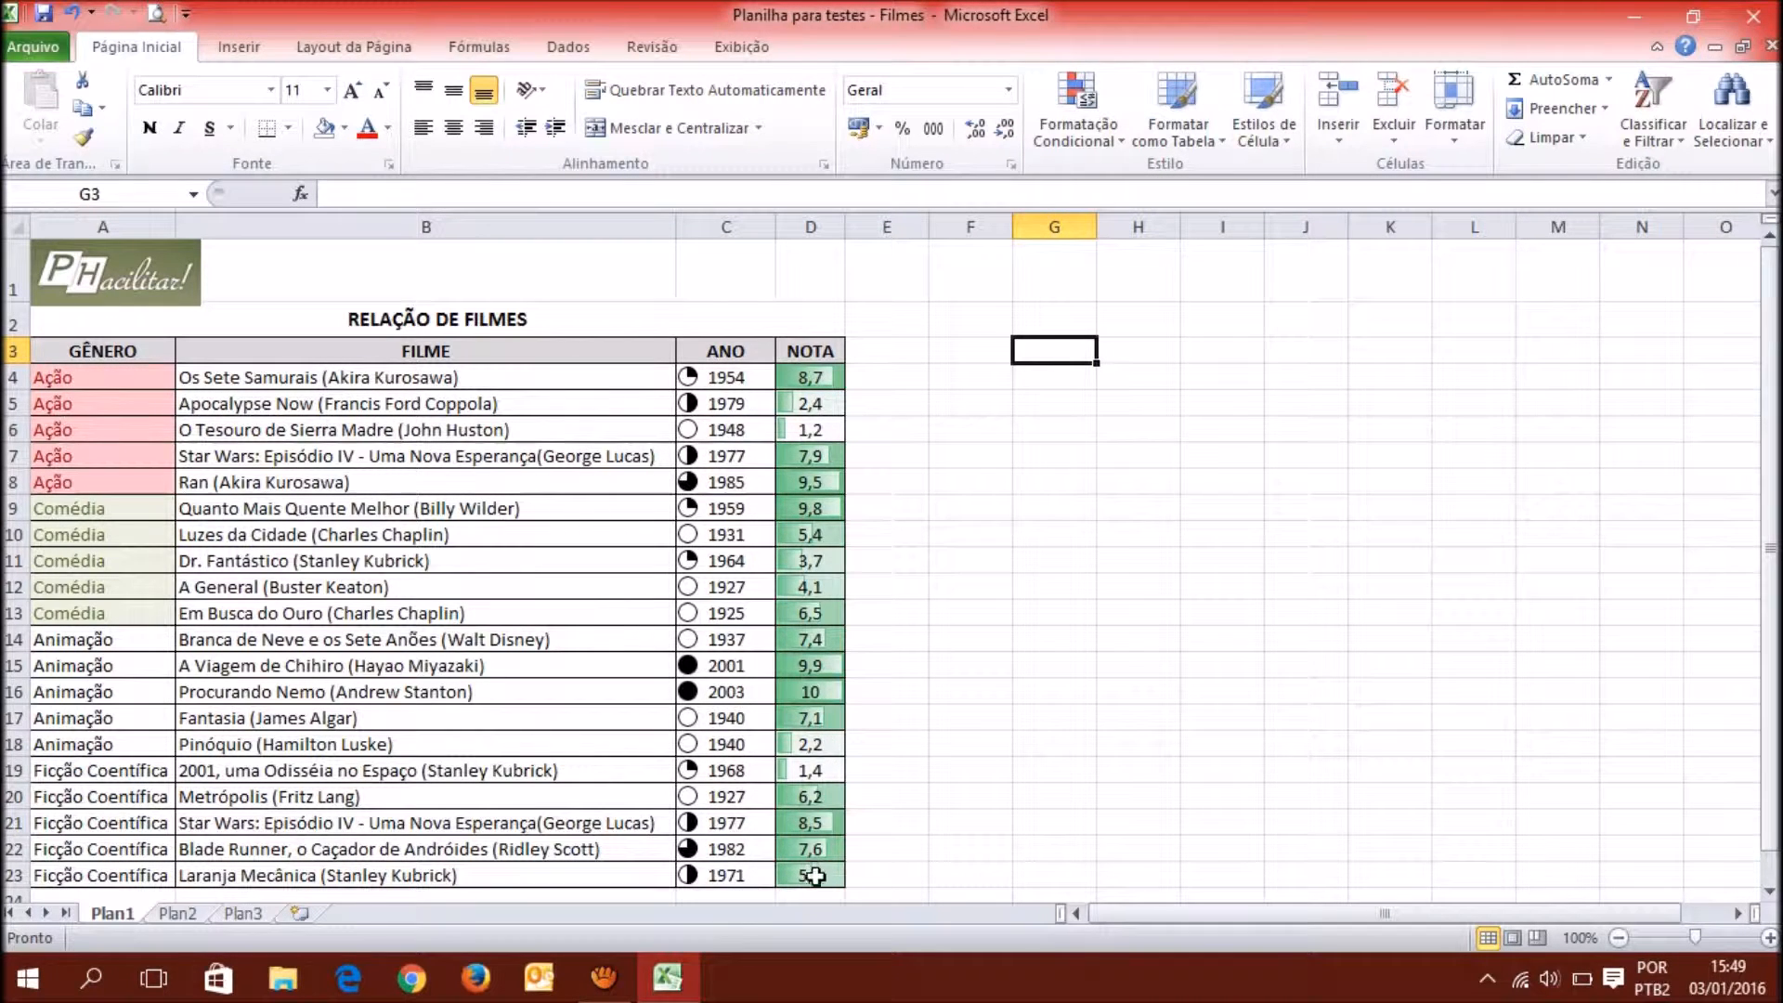
Open the conditional formatting rules manager from cell D4 and show the formatting rules for Esta Planilha.
left_click(819, 379)
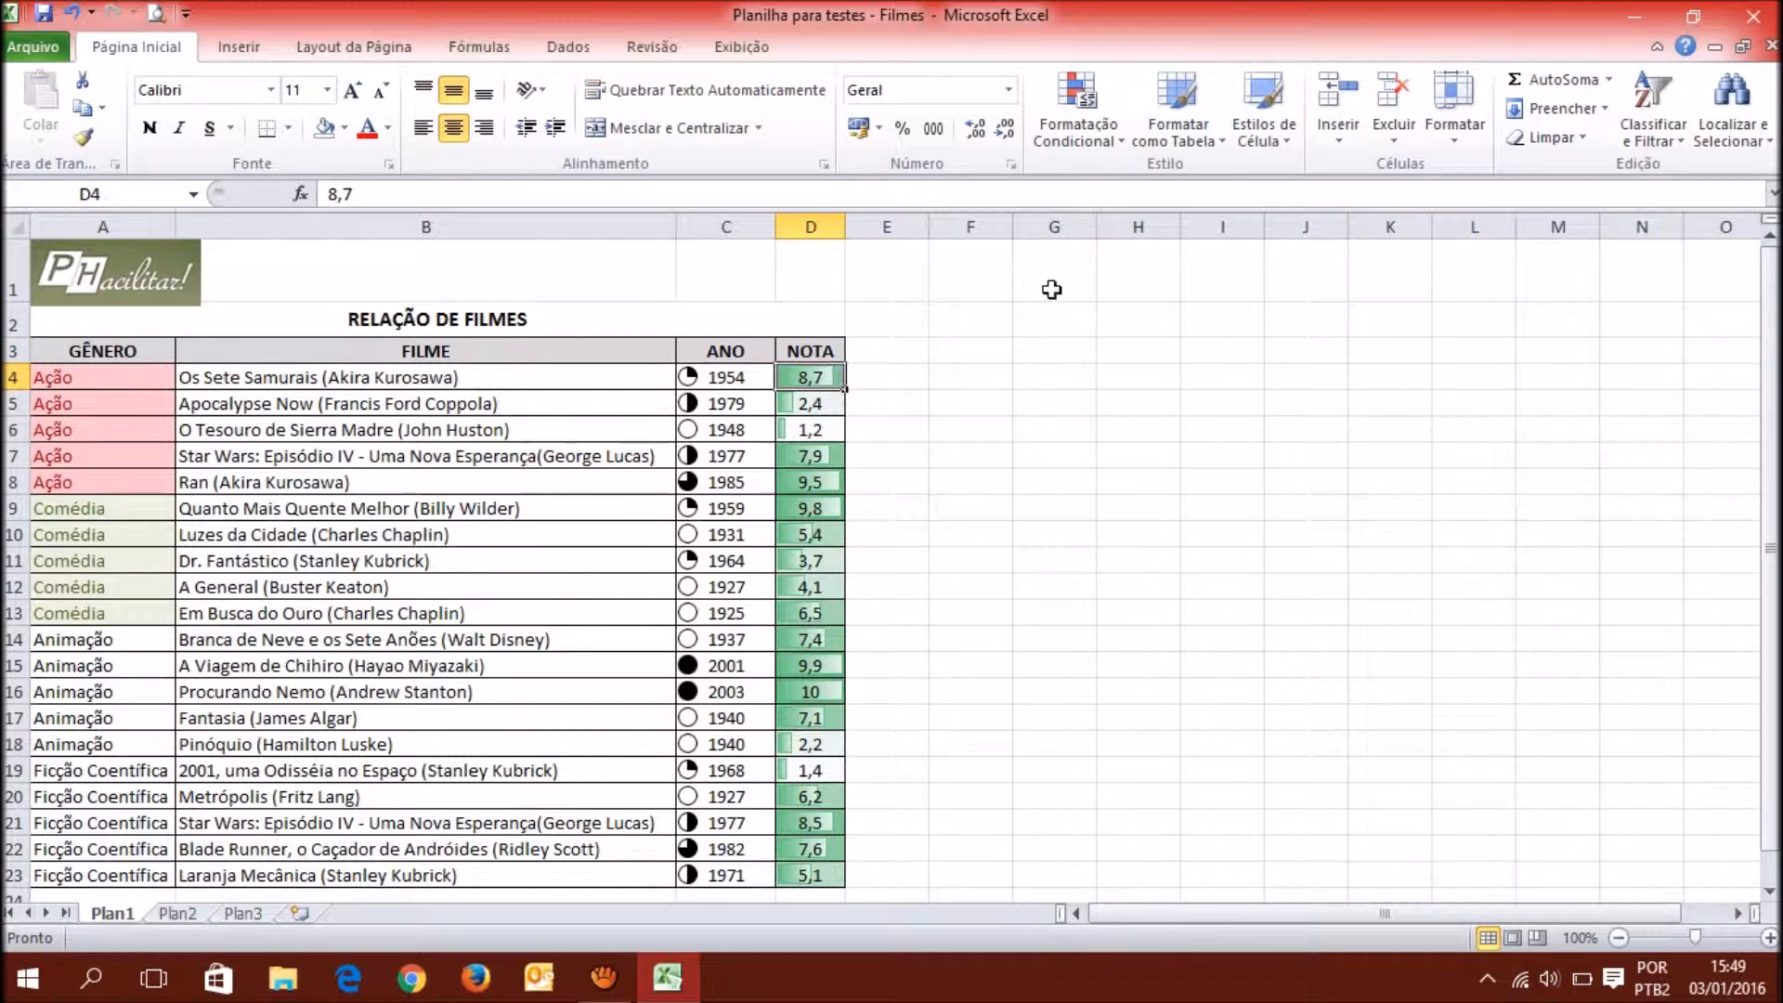
left_click(1092, 133)
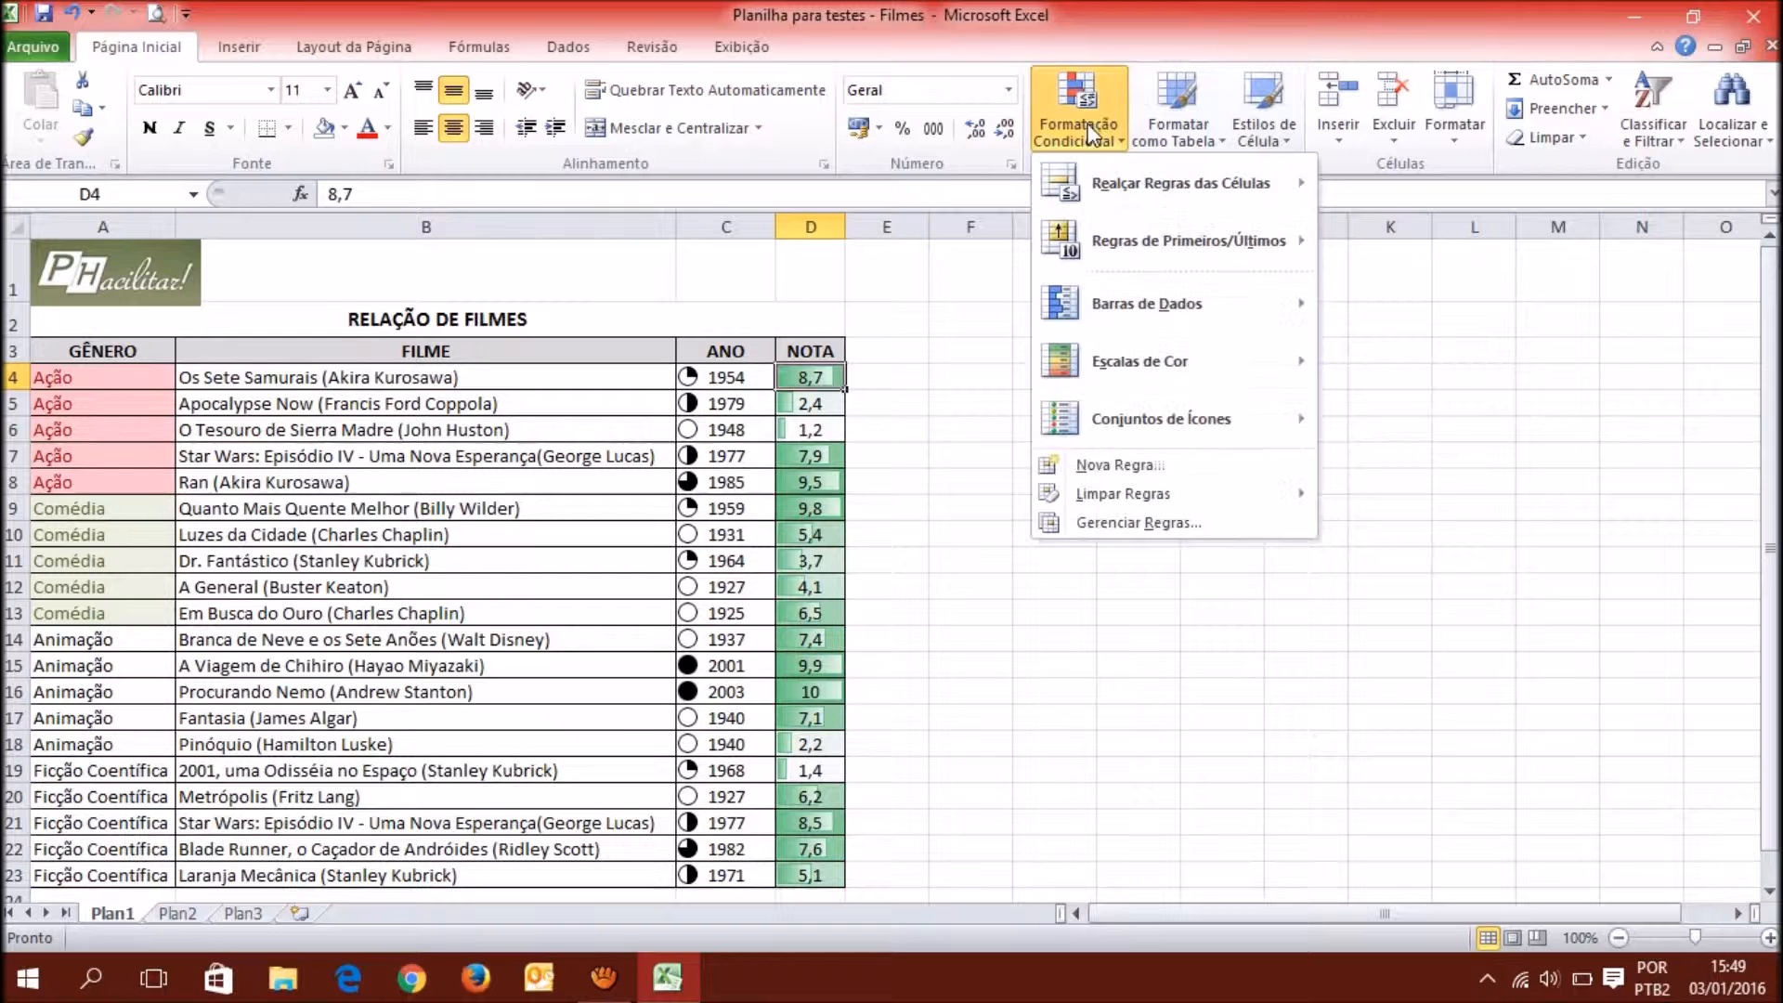
left_click(1176, 525)
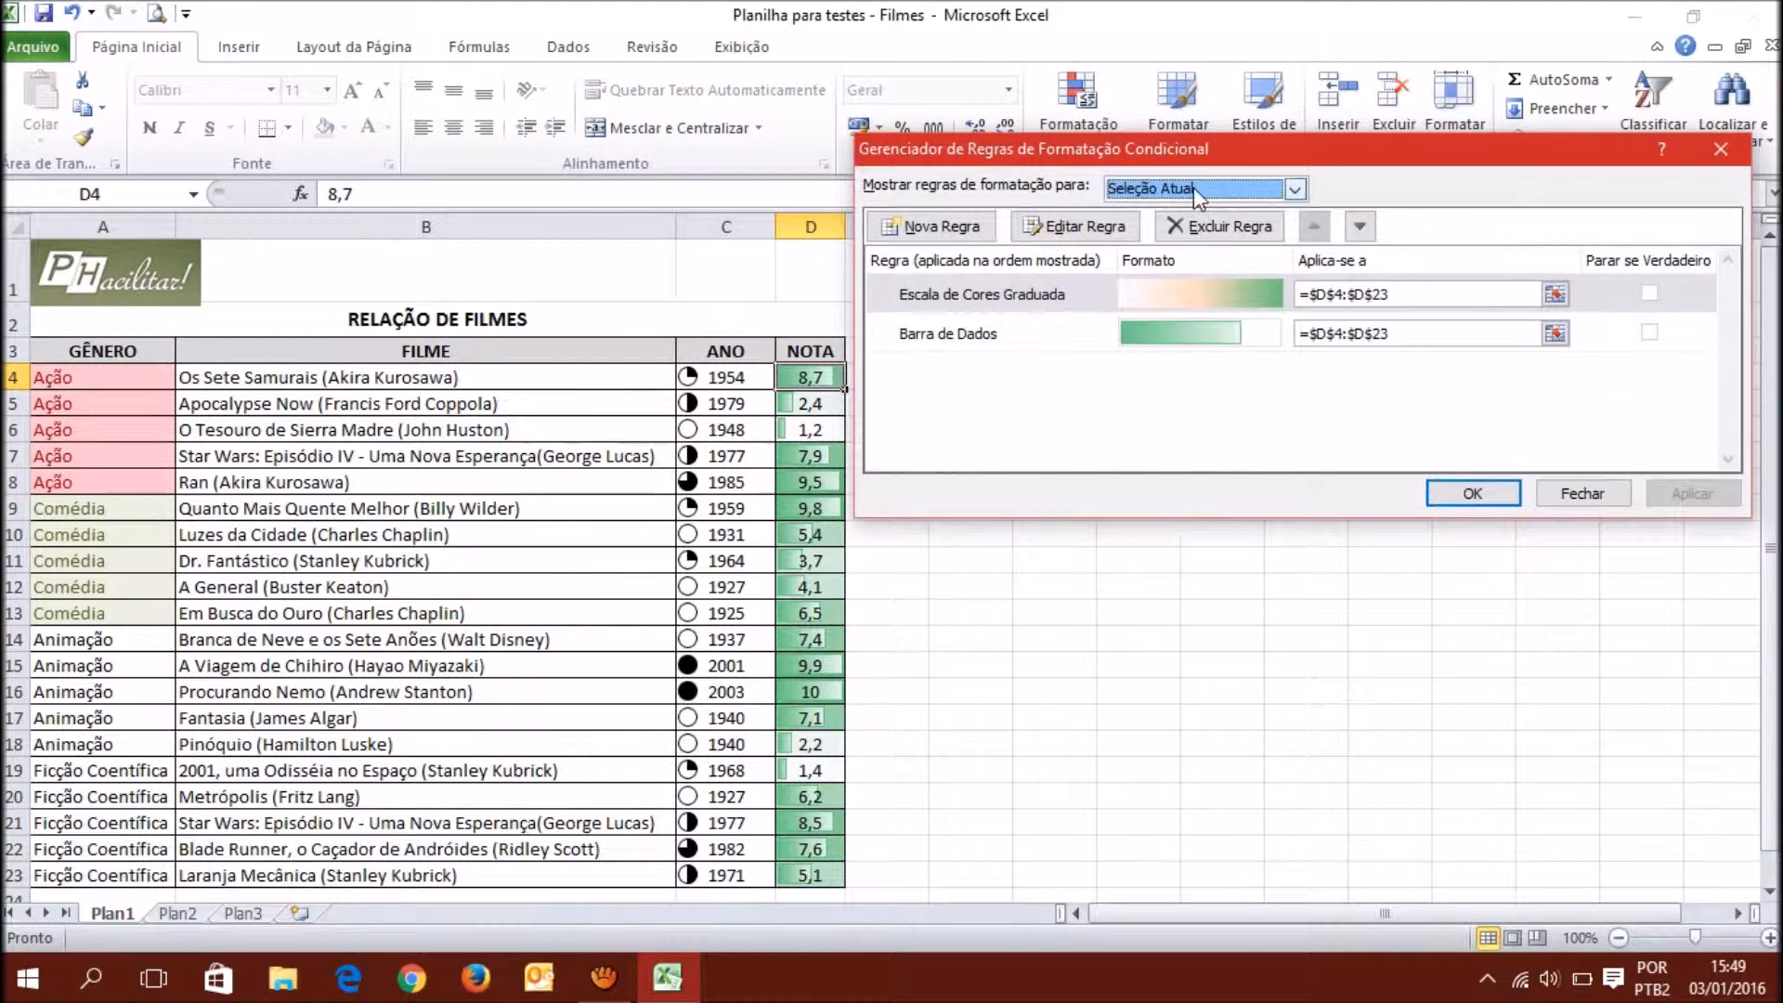
left_click_drag(1008, 162, 855, 49)
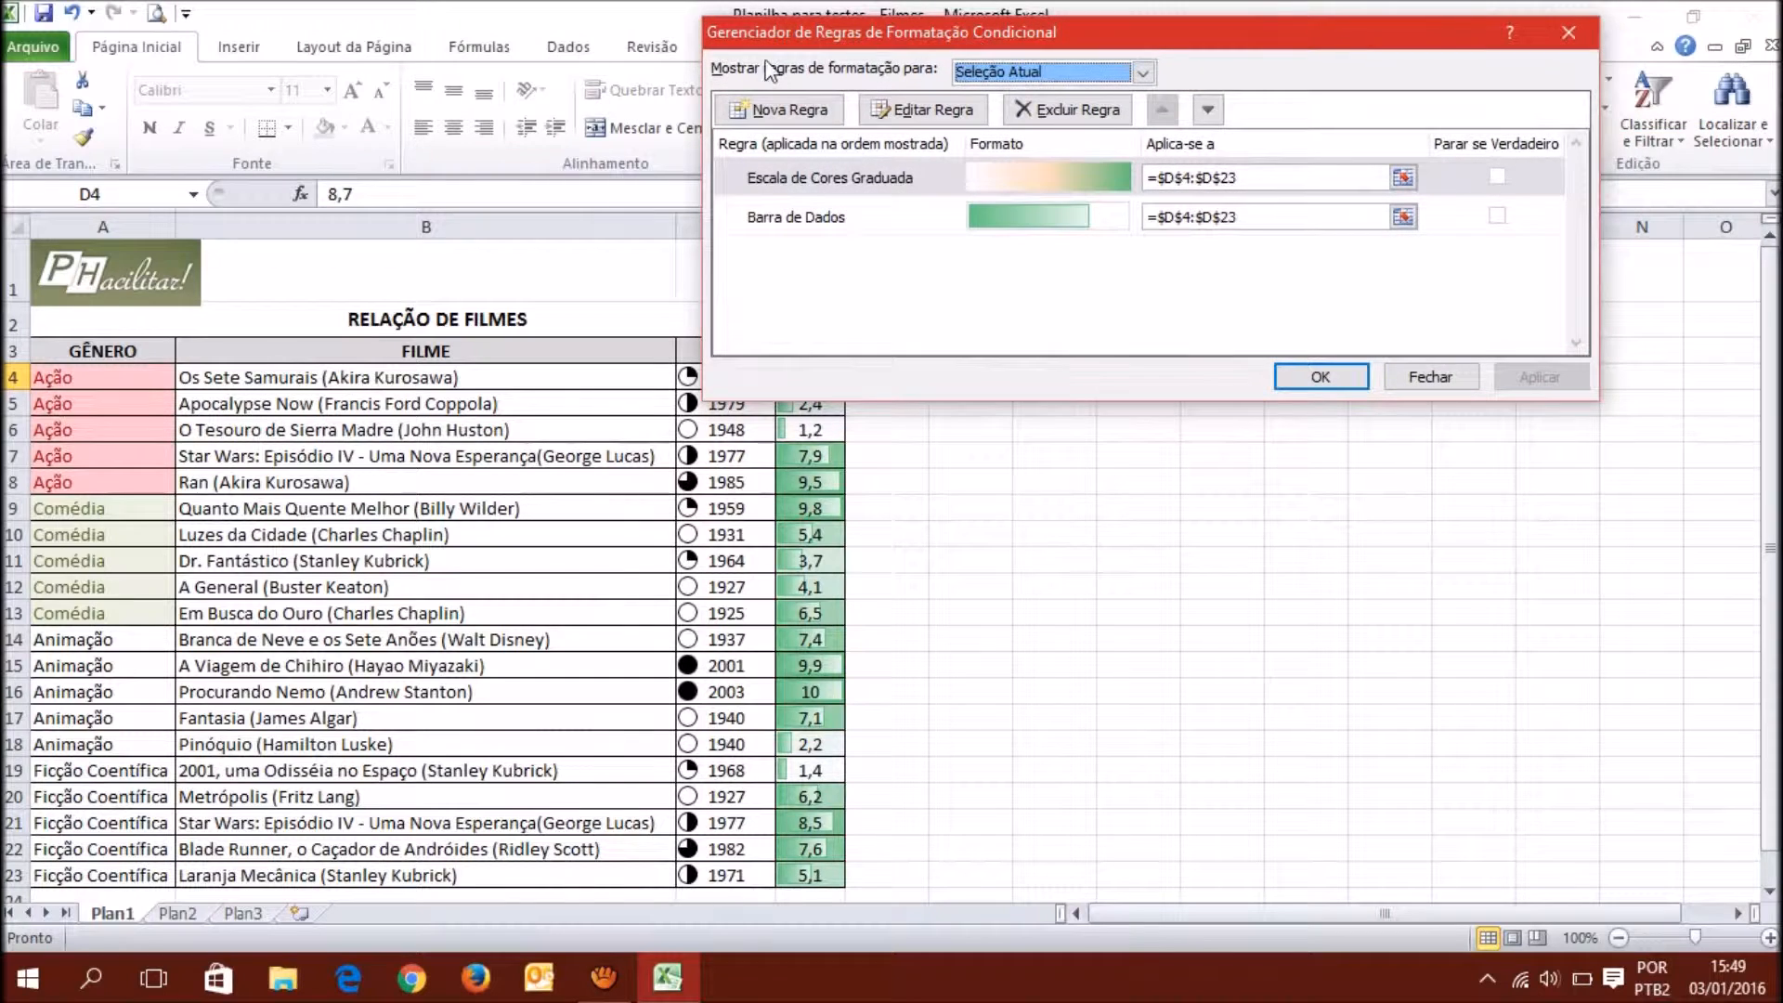
left_click_drag(977, 29, 1184, 33)
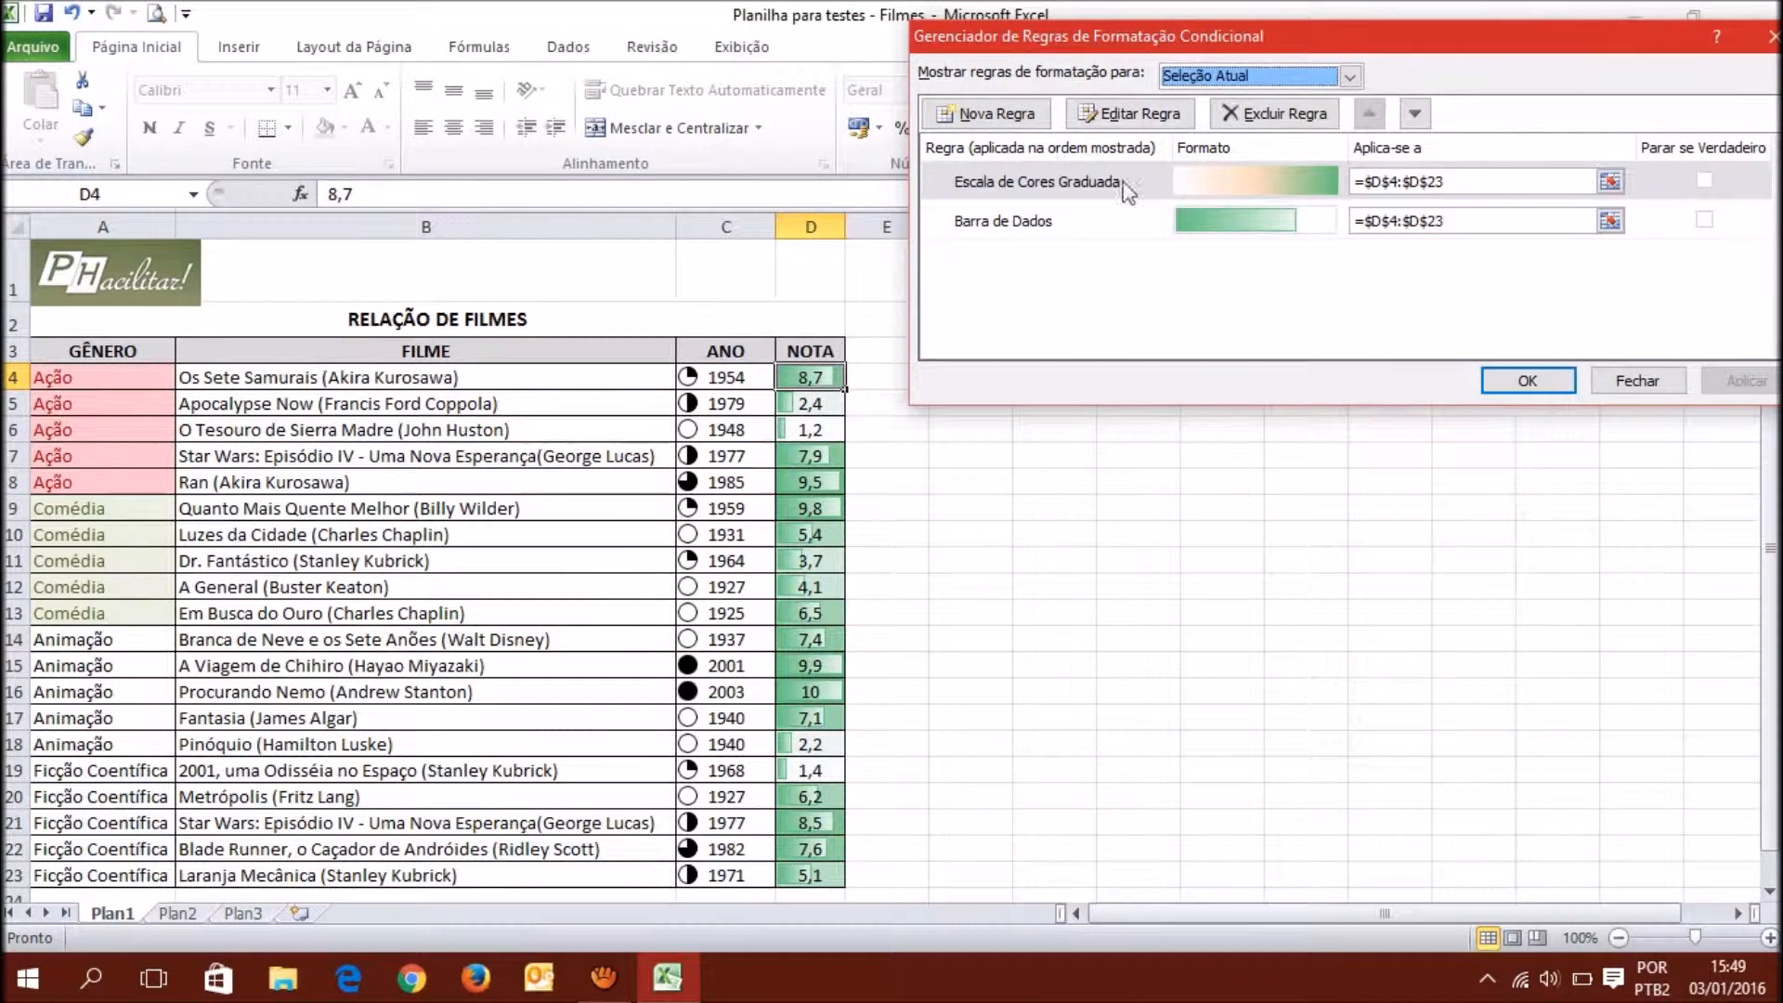
left_click_drag(1204, 31, 1167, 35)
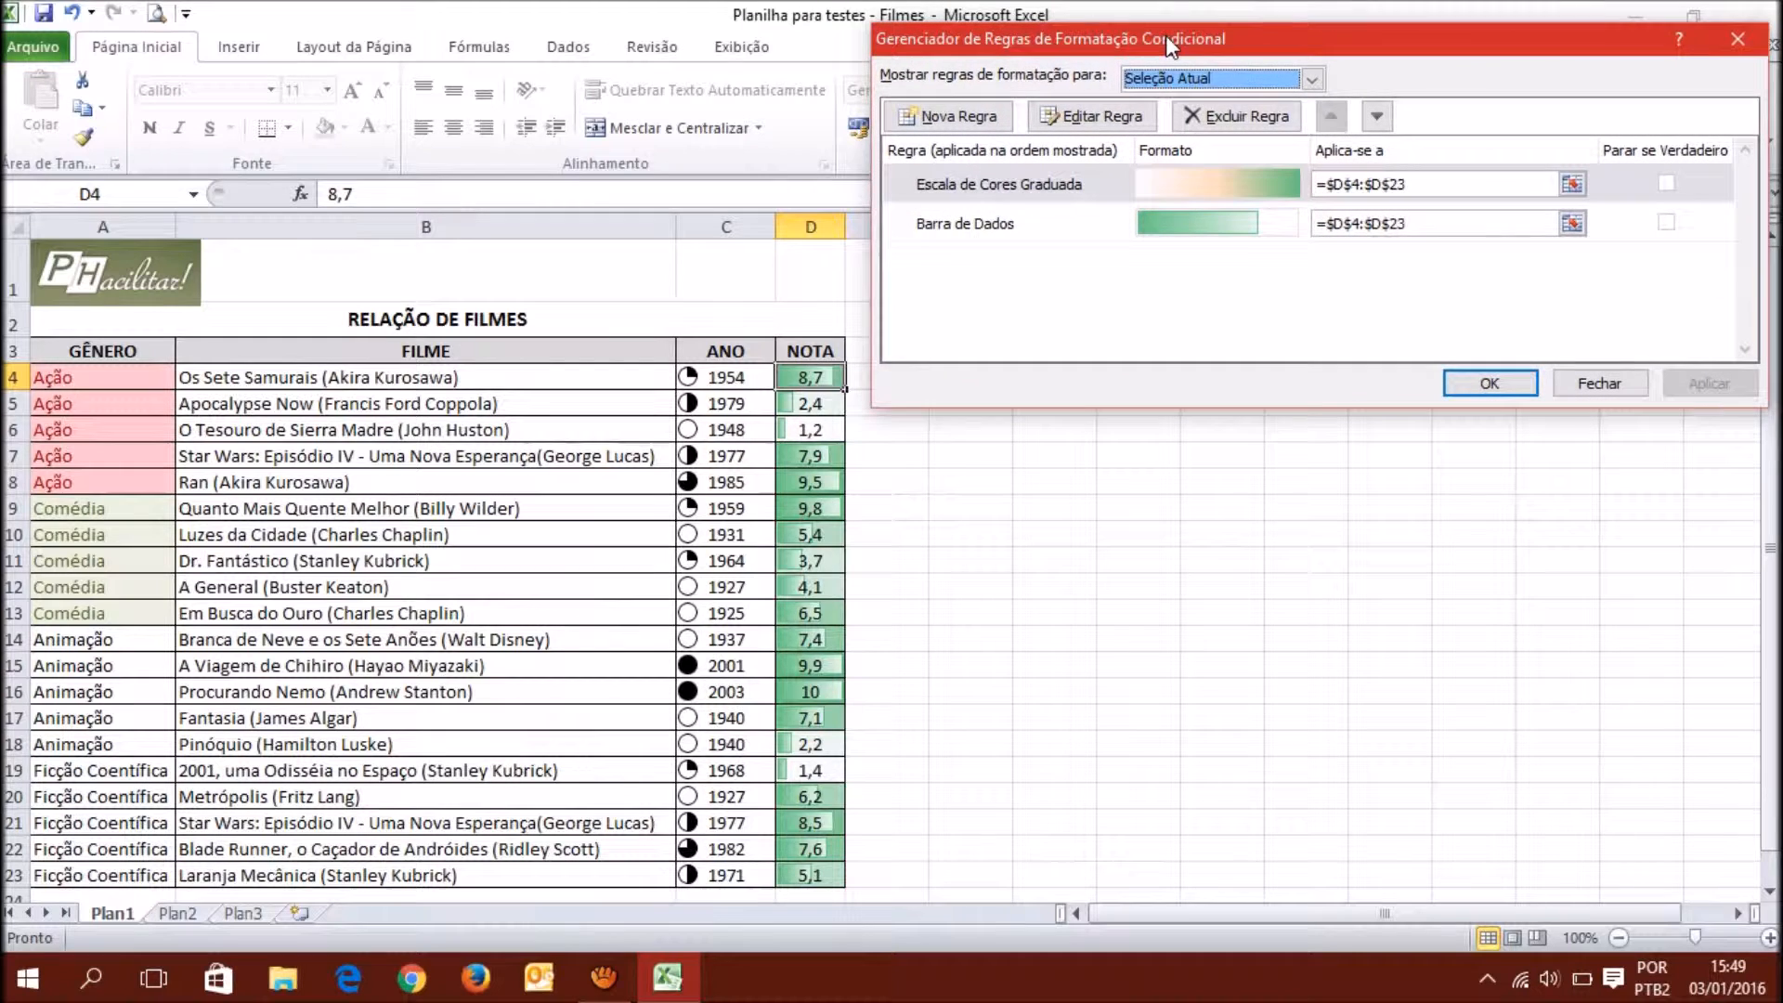
left_click(1186, 82)
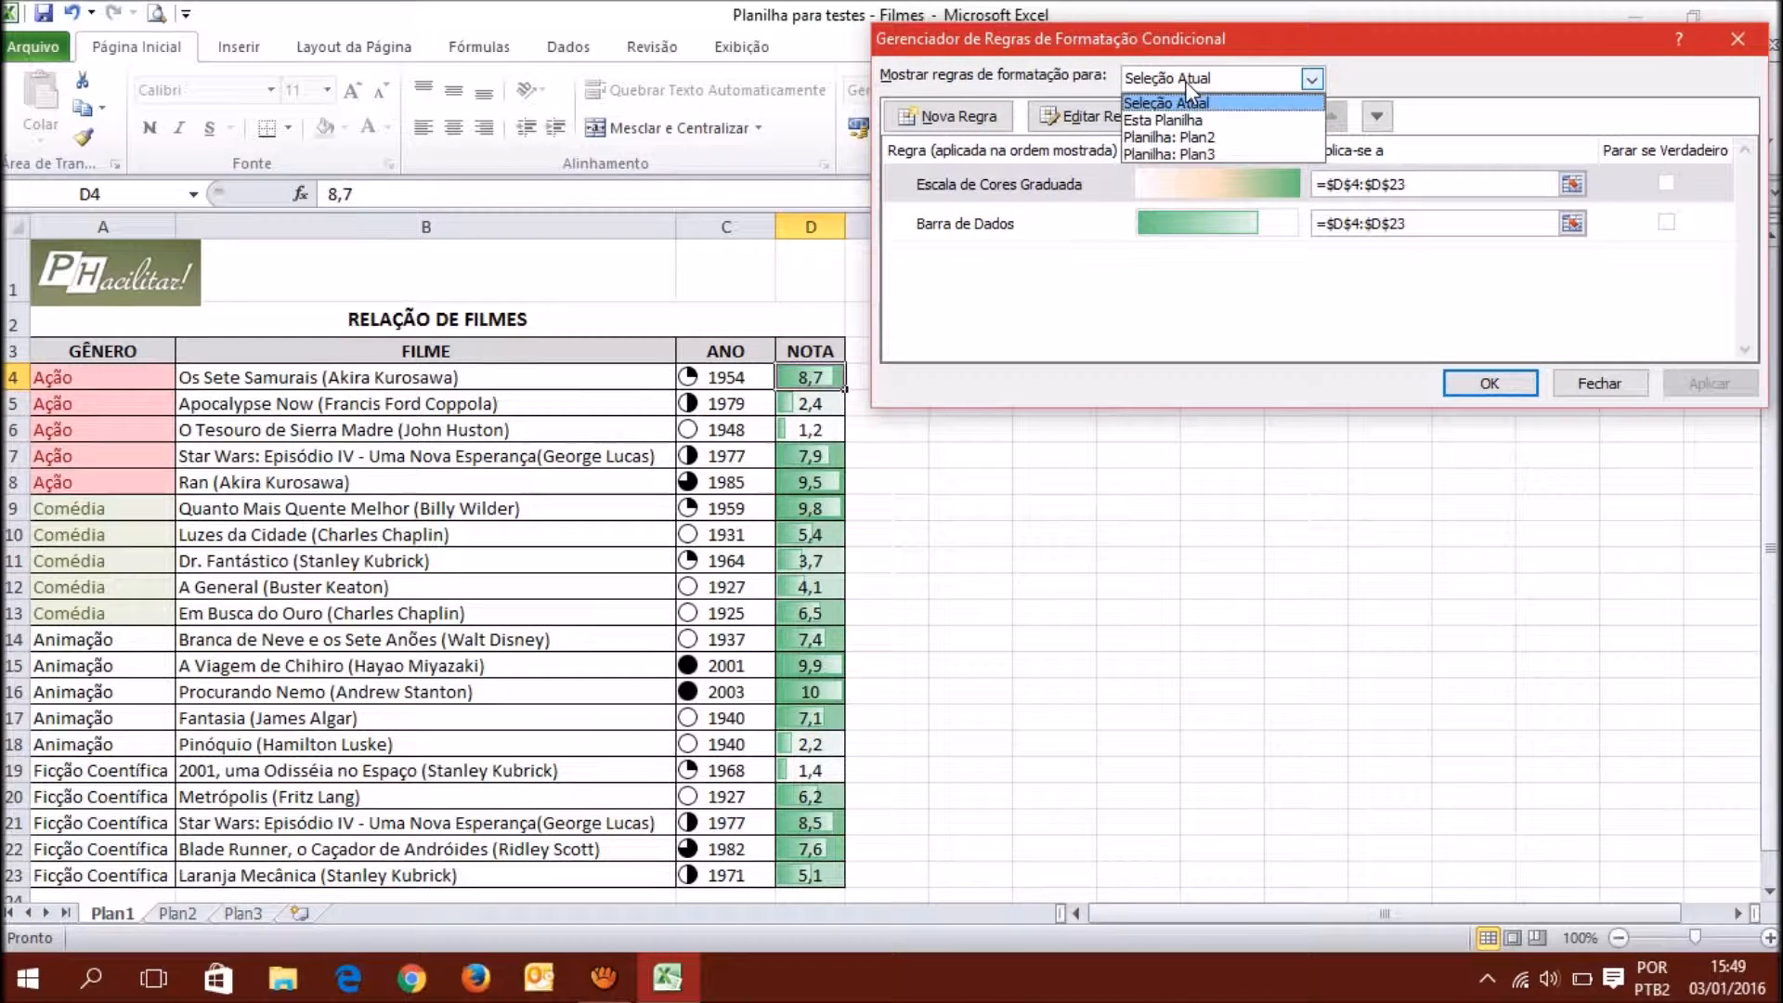
left_click(1201, 118)
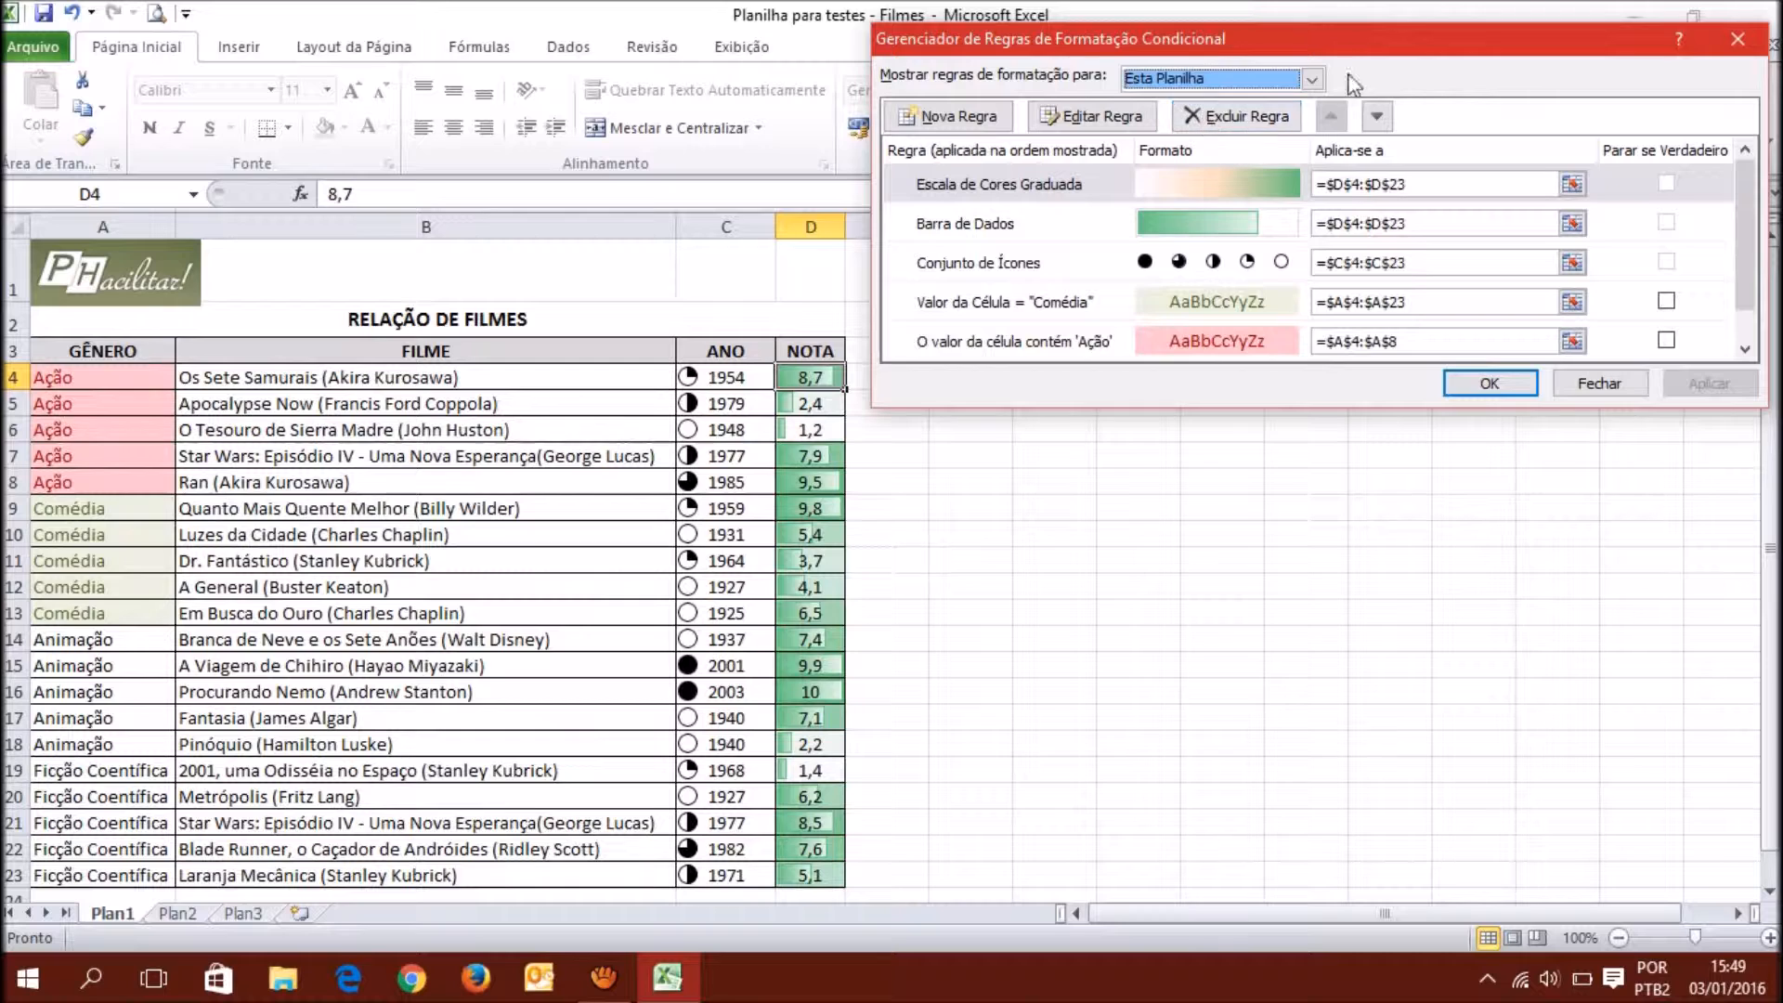
left_click_drag(1350, 38, 1310, 15)
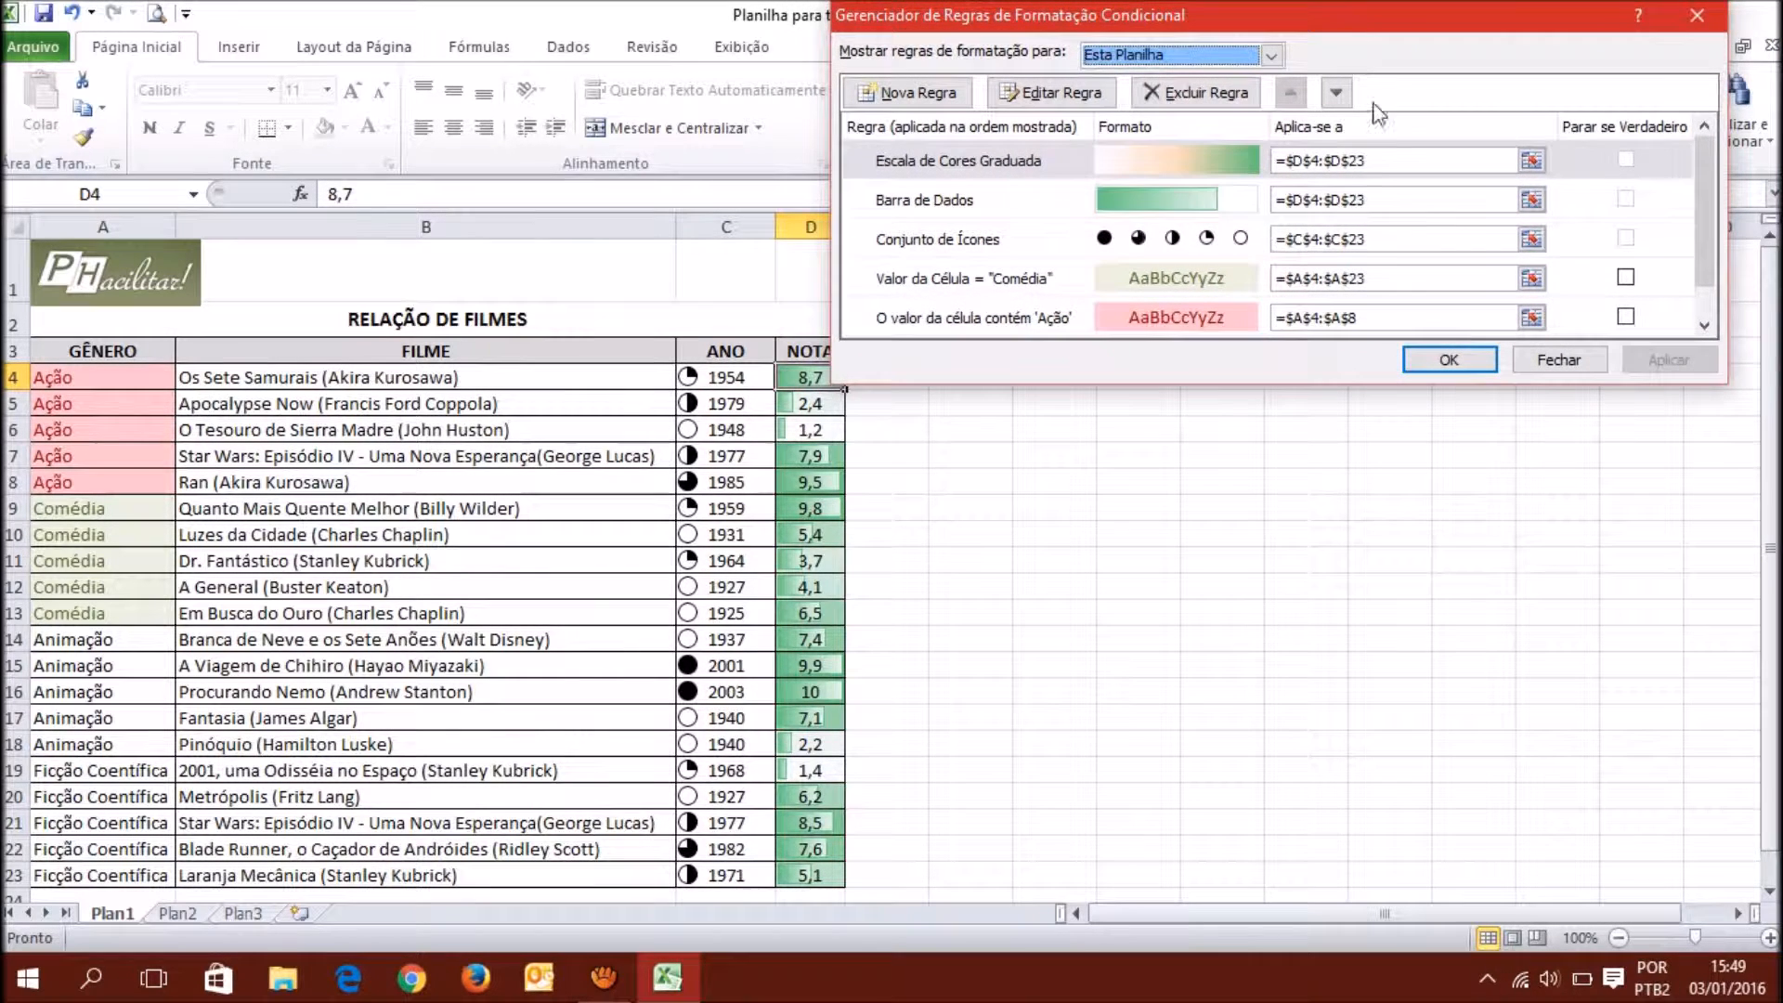
mouse_move(1703, 208)
left_mouse_down()
mouse_move(1714, 240)
mouse_move(1701, 180)
left_mouse_up()
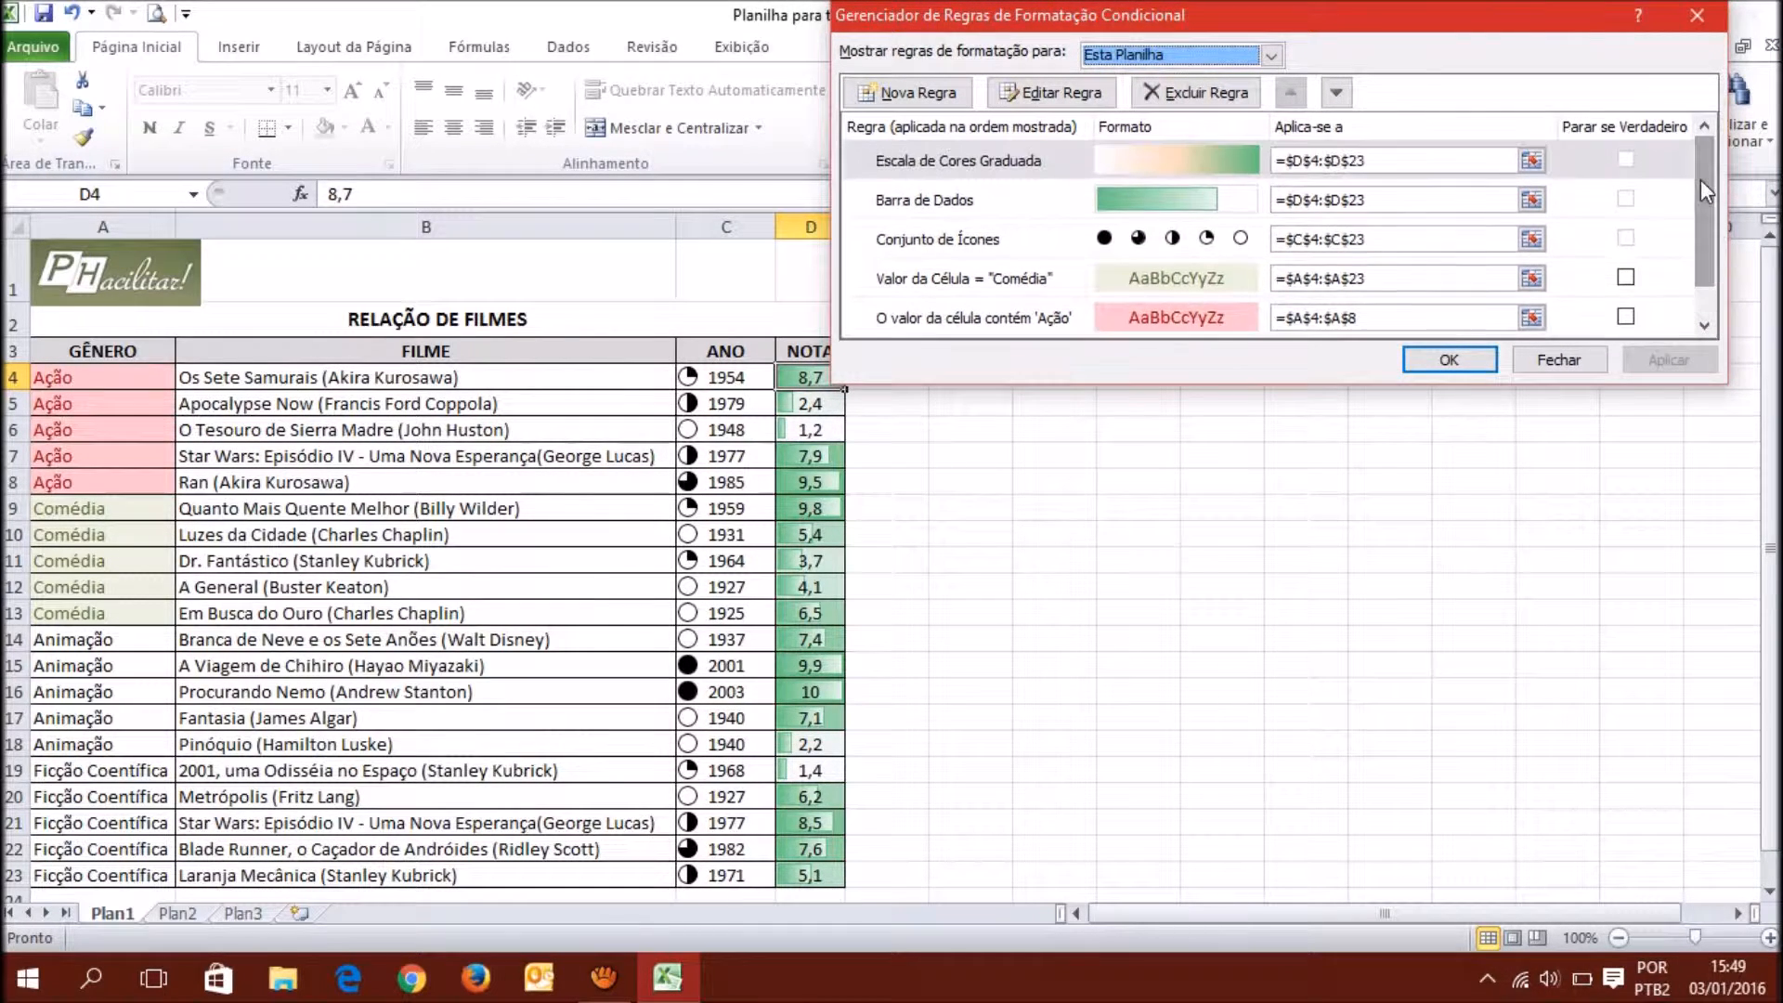
Shift the Escala de Cores Graduada rule repeatedly below and above Barra de Dados, ending with it directly below in the rule order.
left_click(1003, 214)
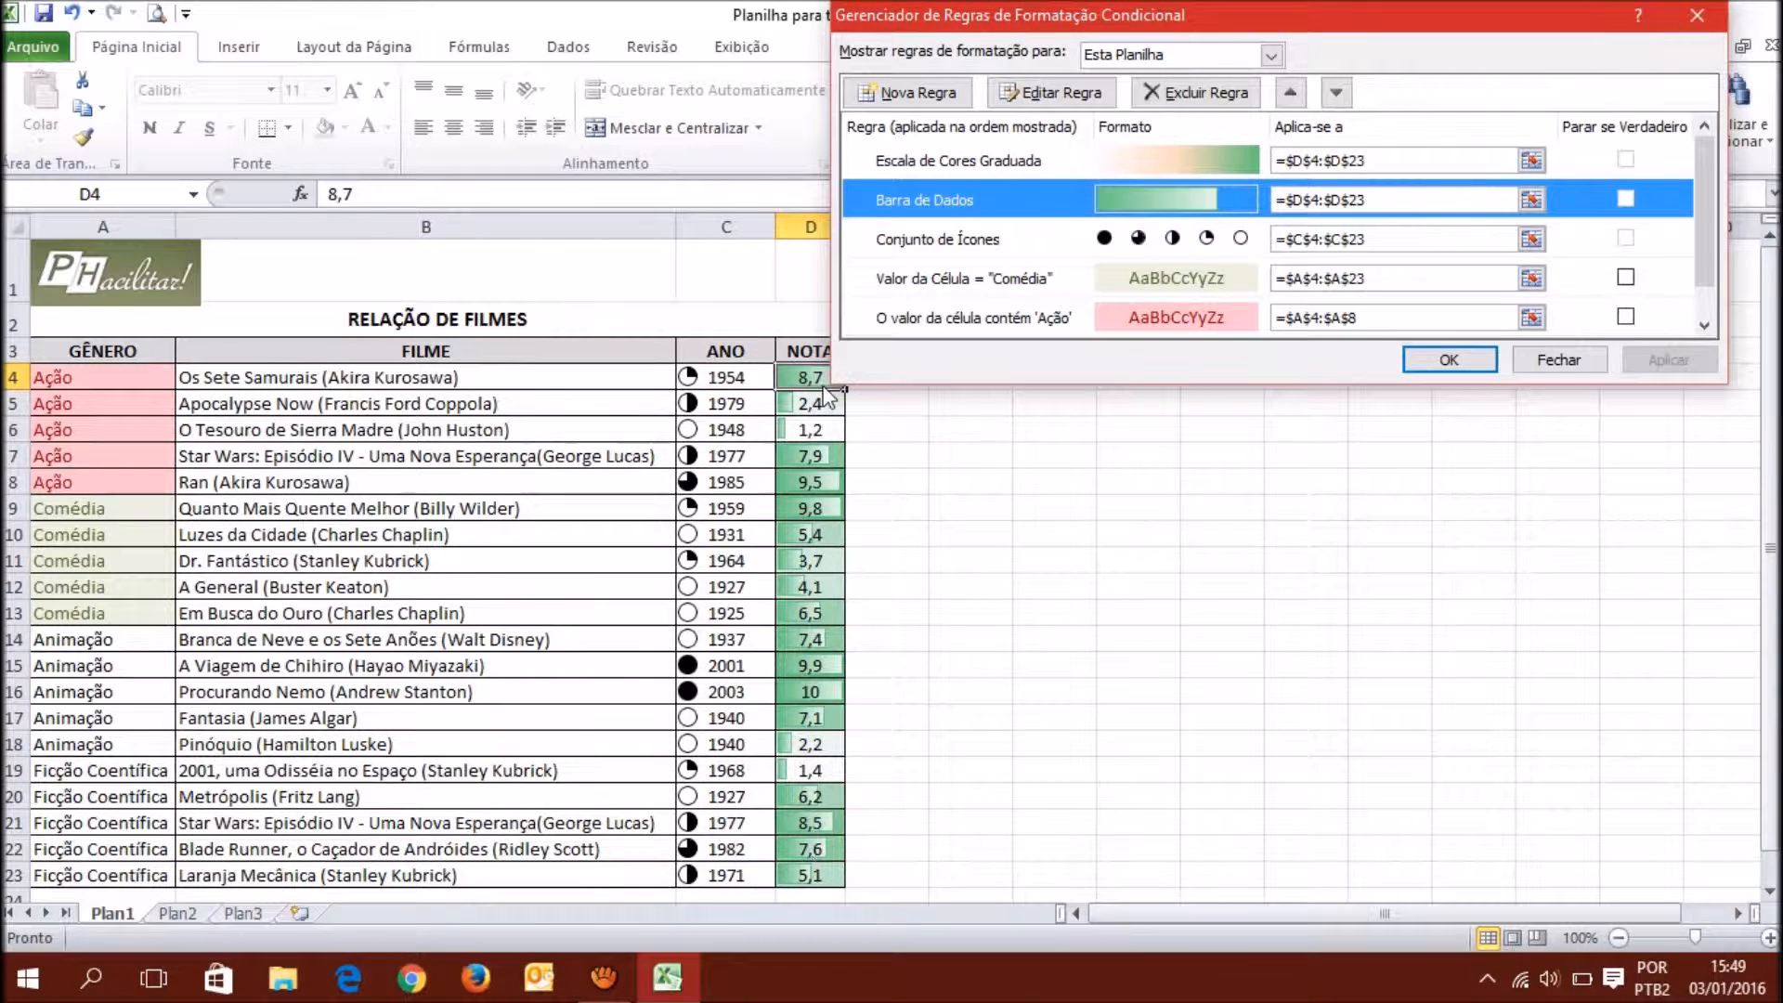
left_click(958, 164)
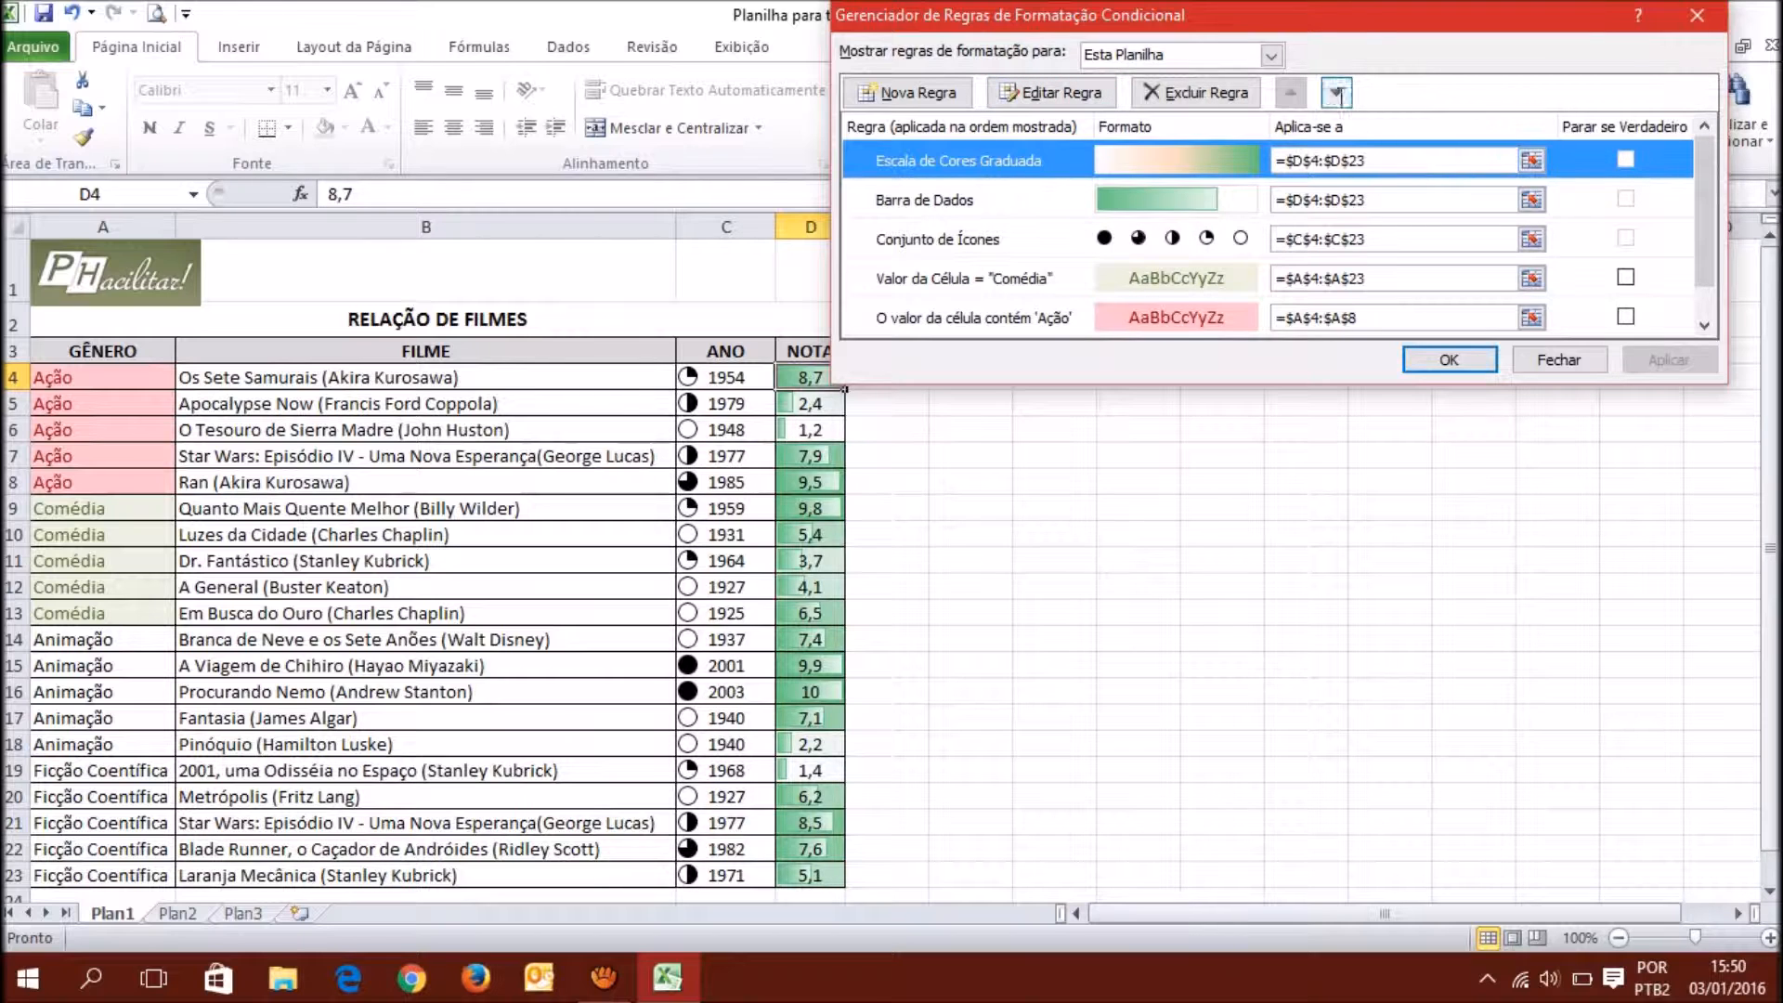
left_click(1334, 93)
left_click(1290, 93)
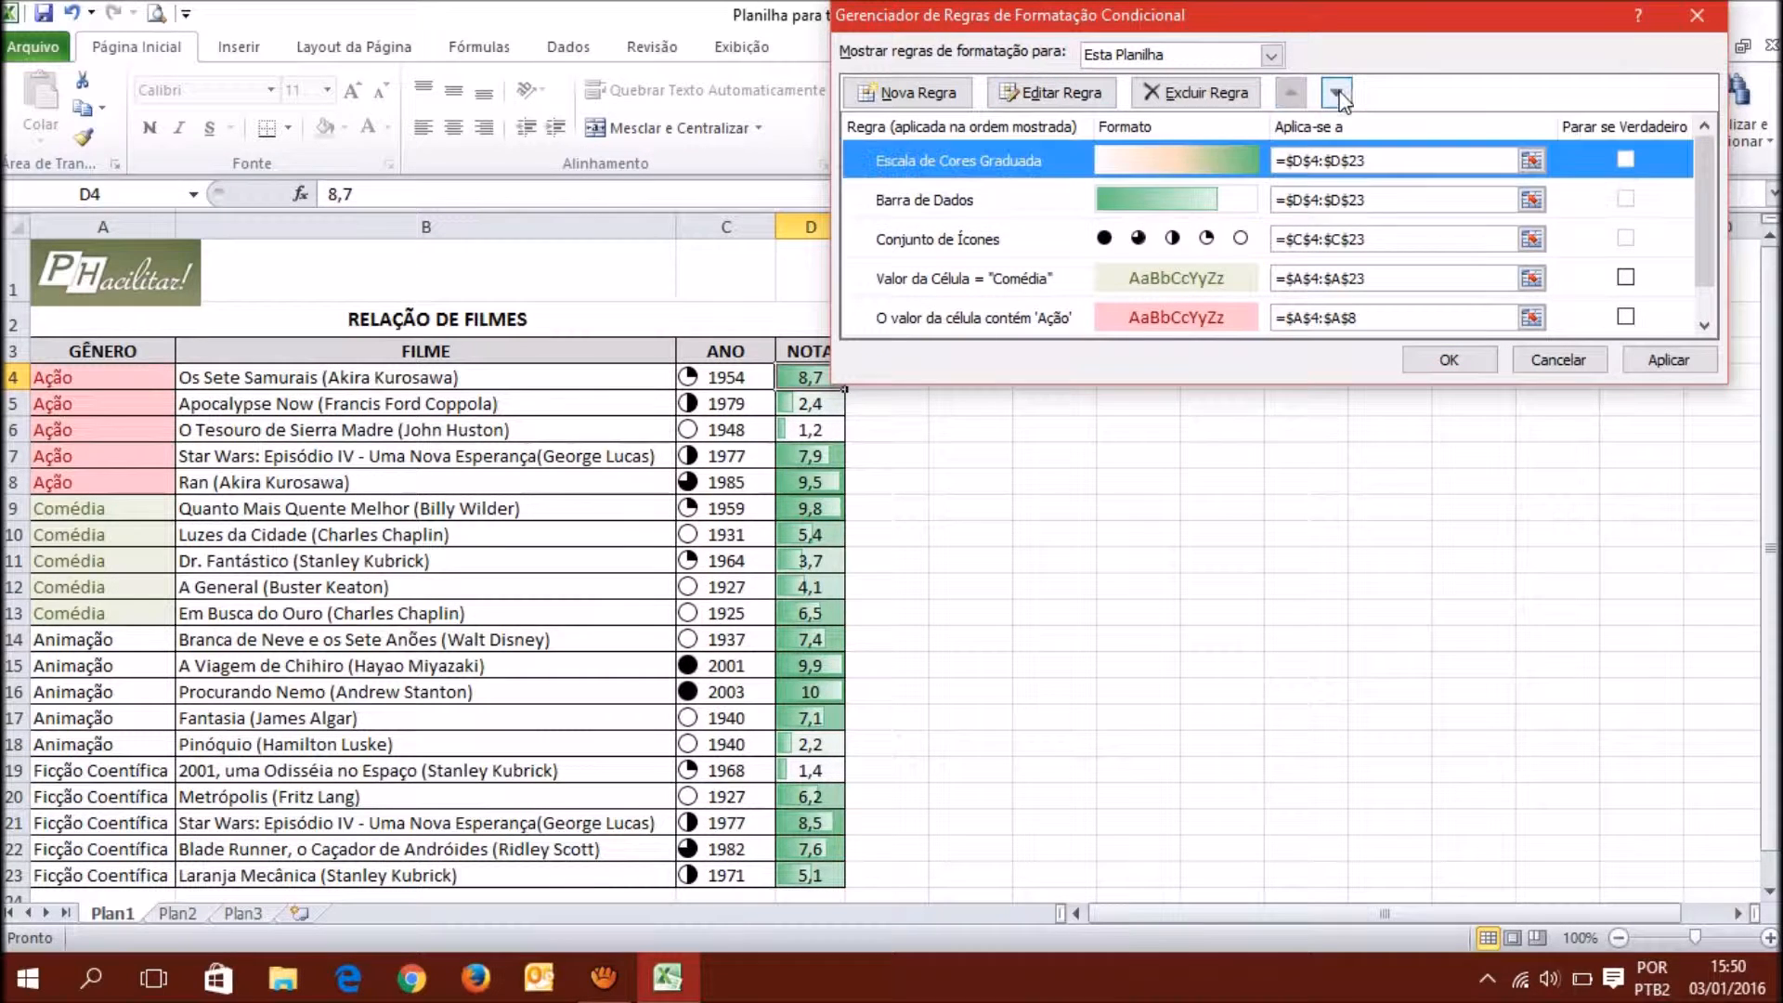
left_click(1334, 92)
left_click(1289, 92)
left_click(1334, 93)
left_click(1289, 93)
left_click(1336, 93)
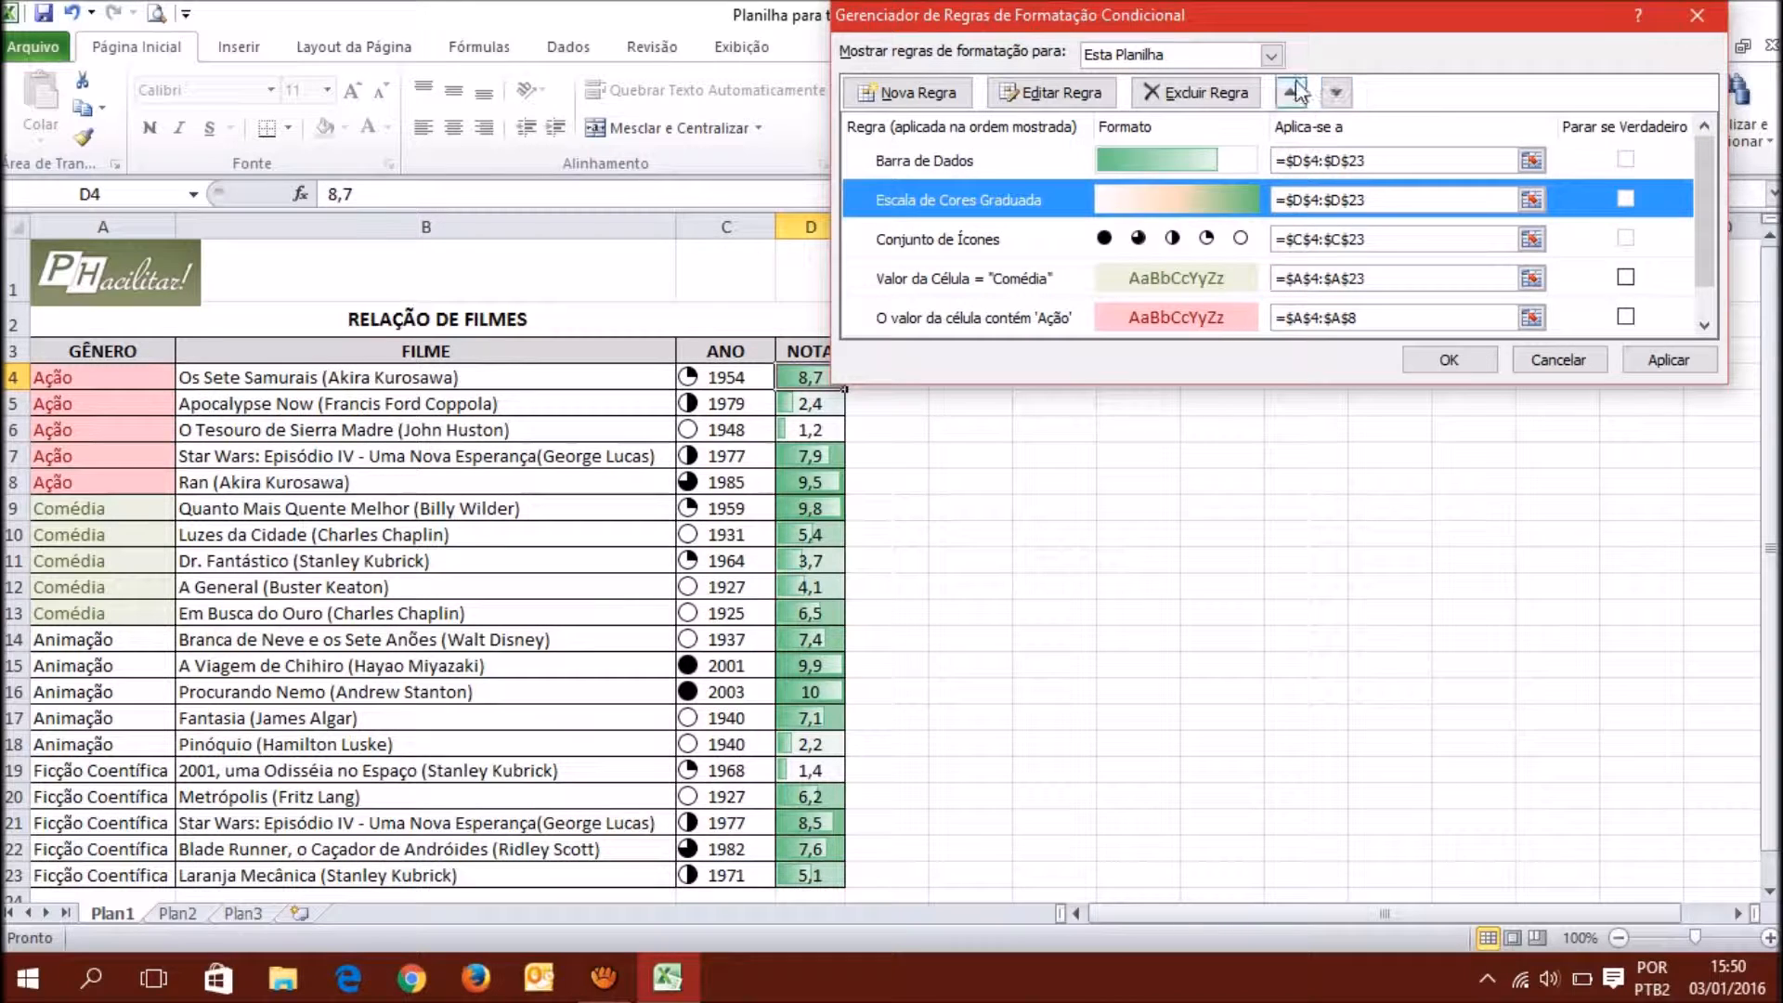
left_click(1293, 93)
left_click(1335, 93)
left_click(1293, 94)
left_click(1334, 95)
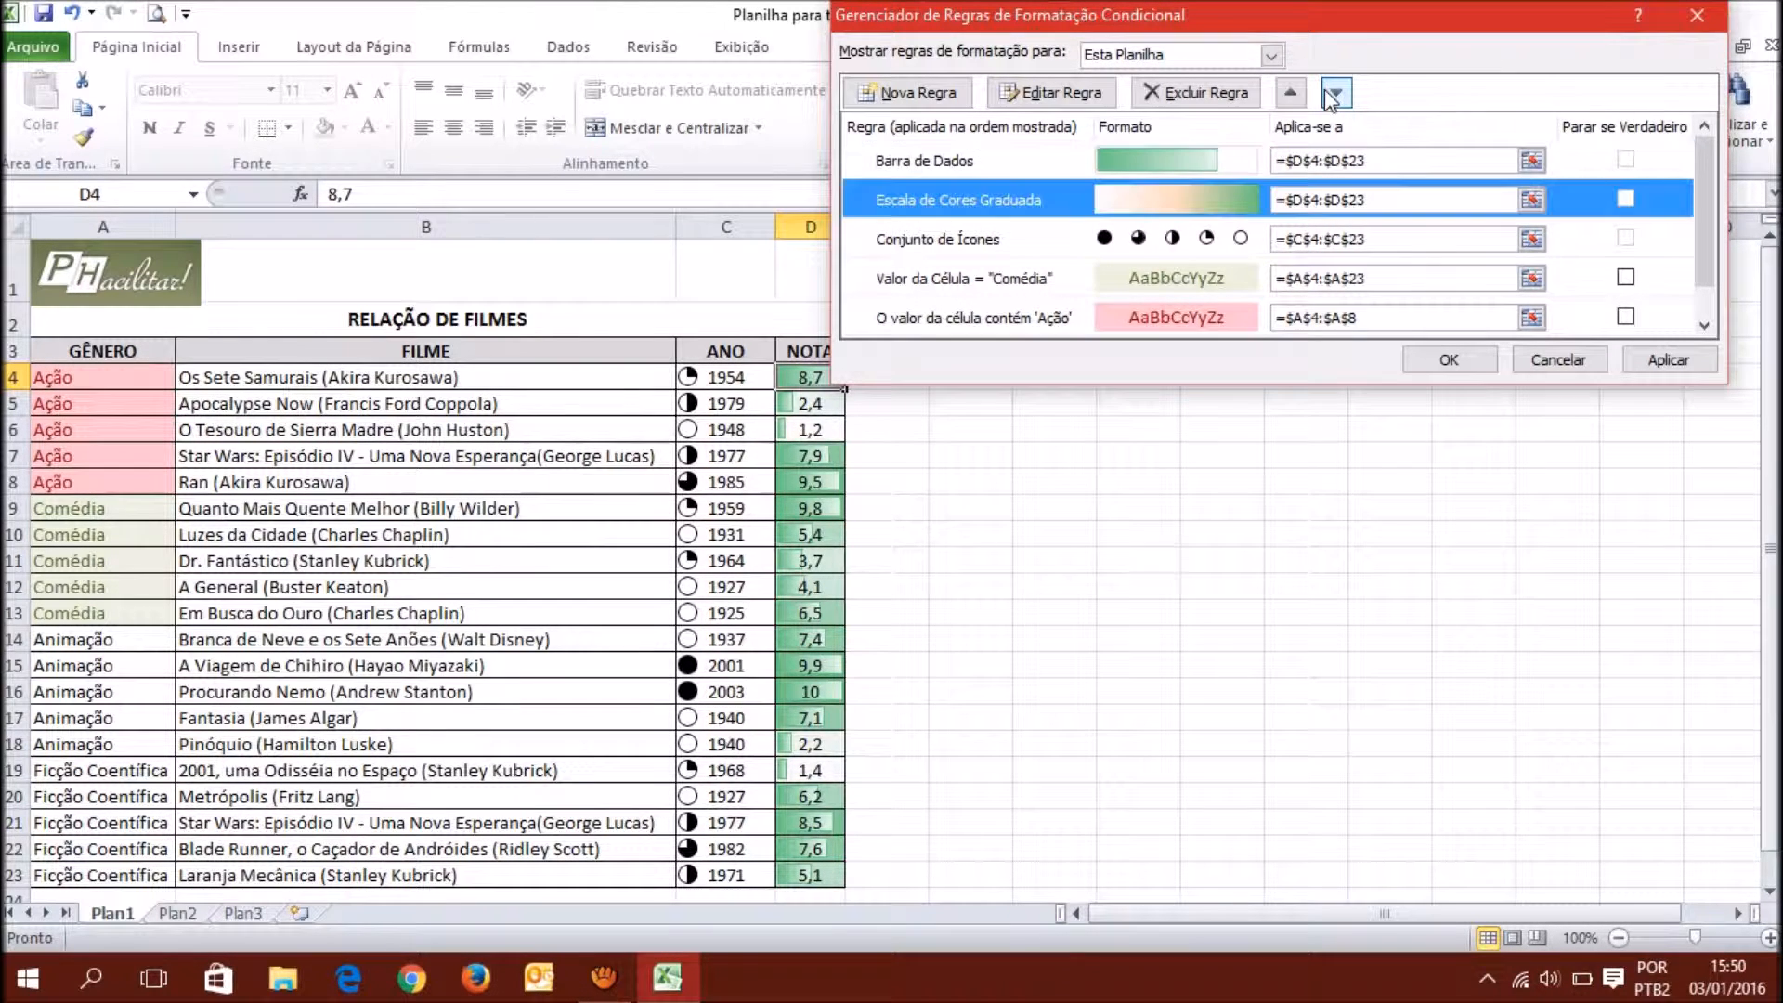
Delete the Barra de Dados rule for the NOTA values and apply the remaining formatting rules to the sheet.
left_click(1005, 169)
left_click(1184, 98)
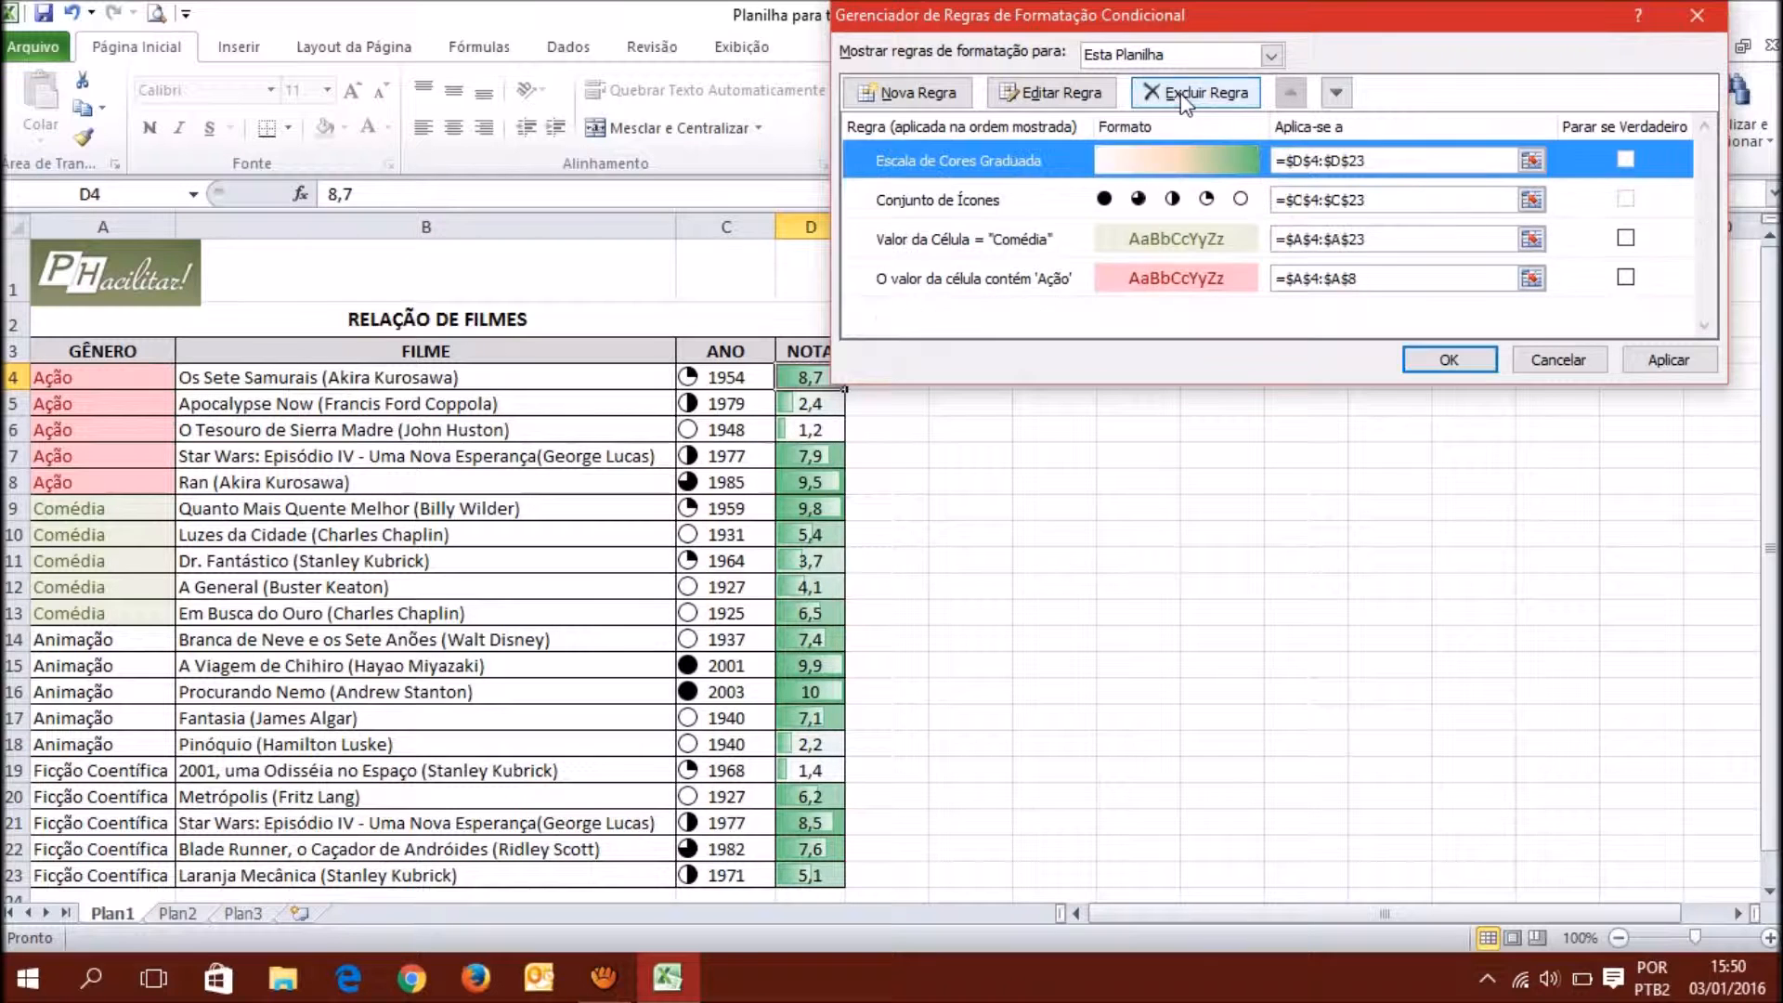
left_click(1696, 369)
left_click(1450, 361)
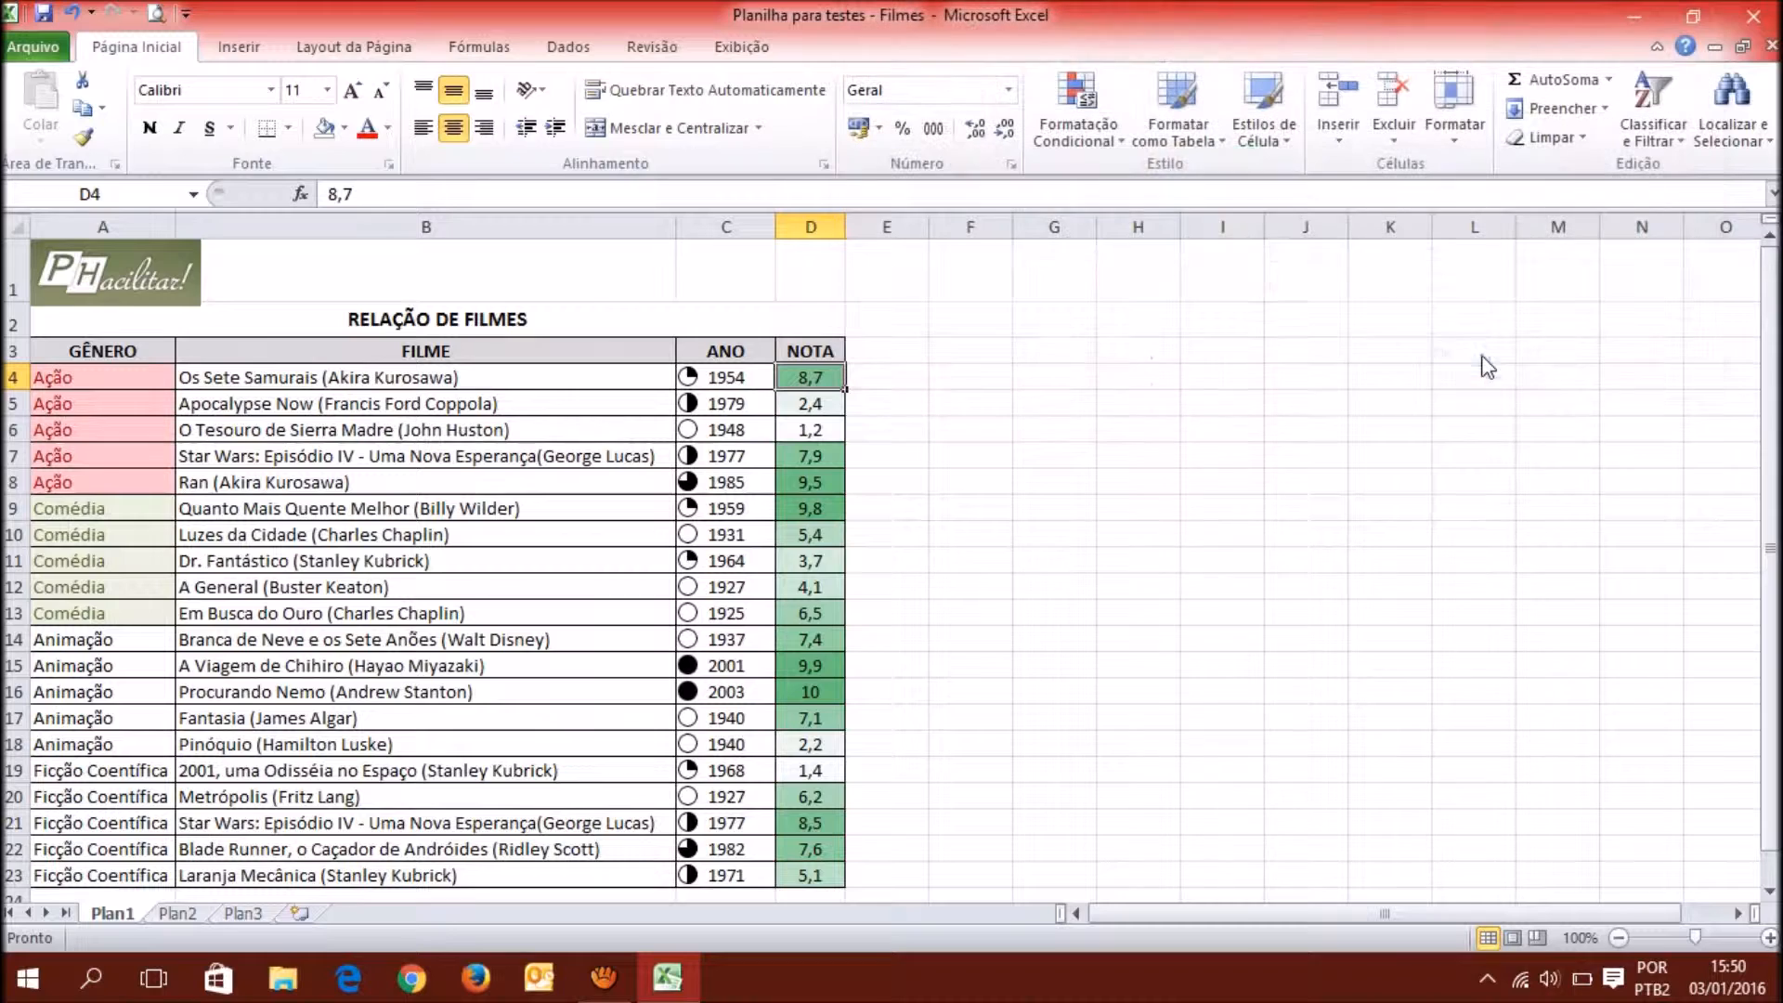
left_click(1032, 449)
left_click_drag(835, 386, 817, 873)
left_click(1053, 613)
left_click(1177, 111)
left_click(1081, 116)
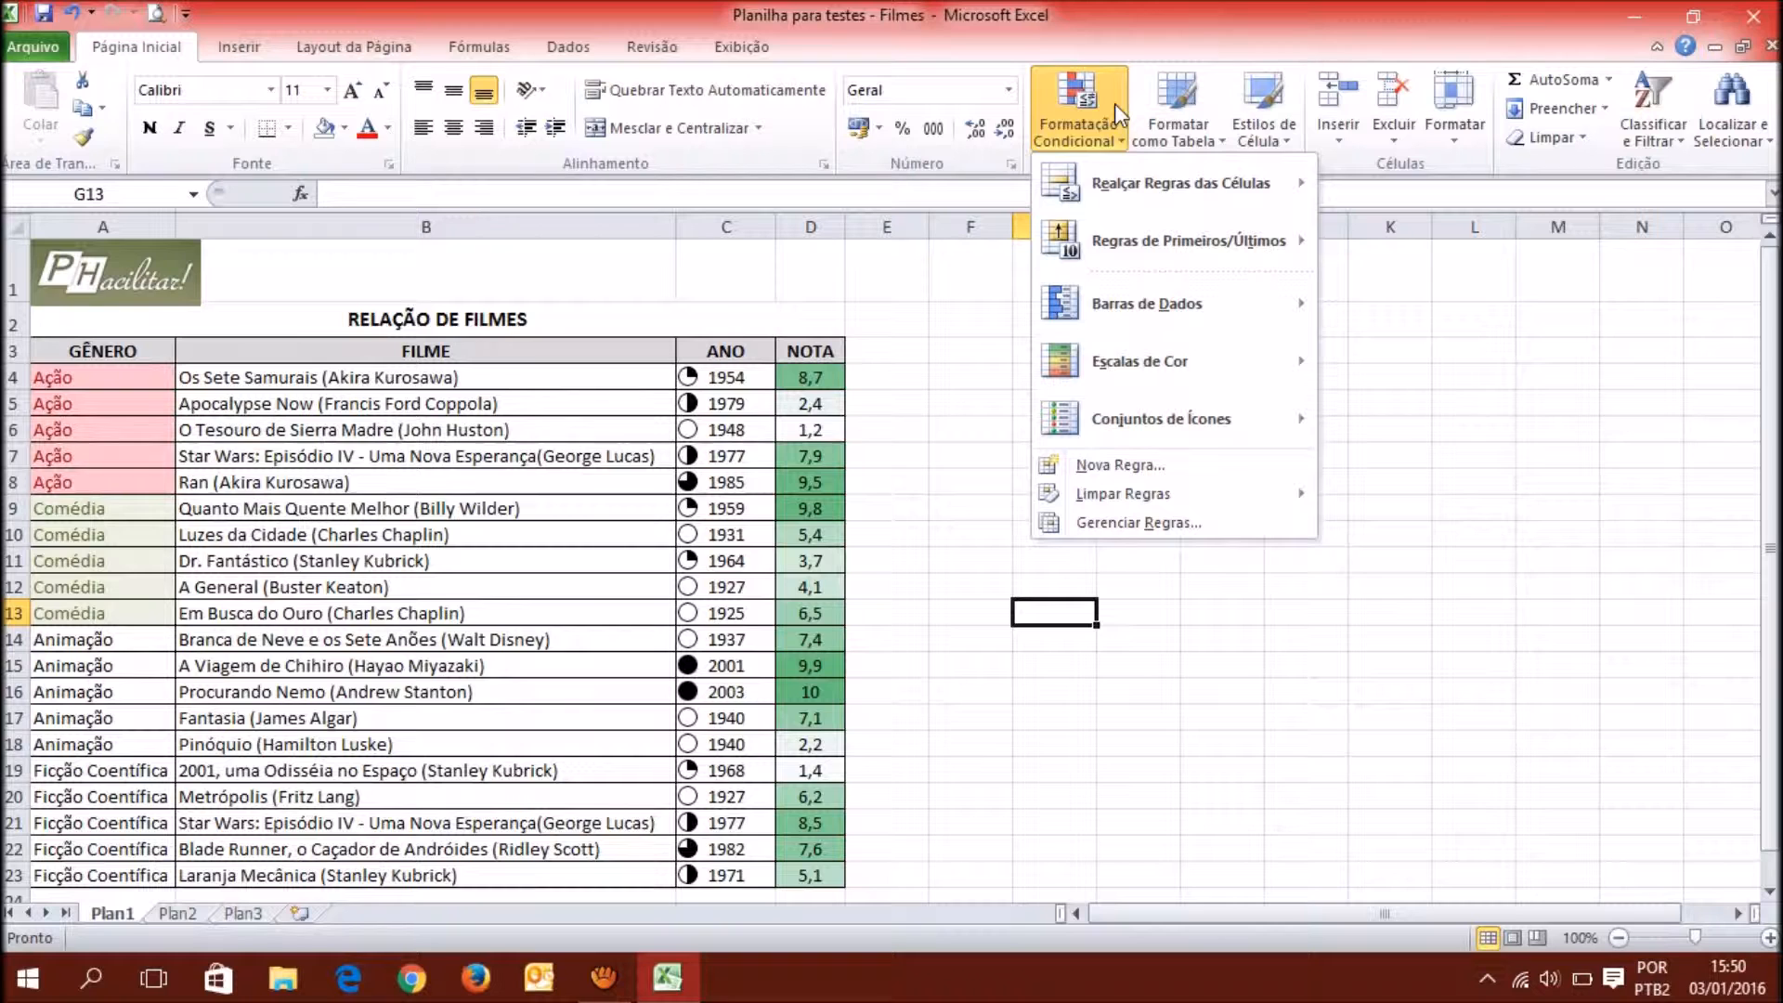
mouse_move(1155, 241)
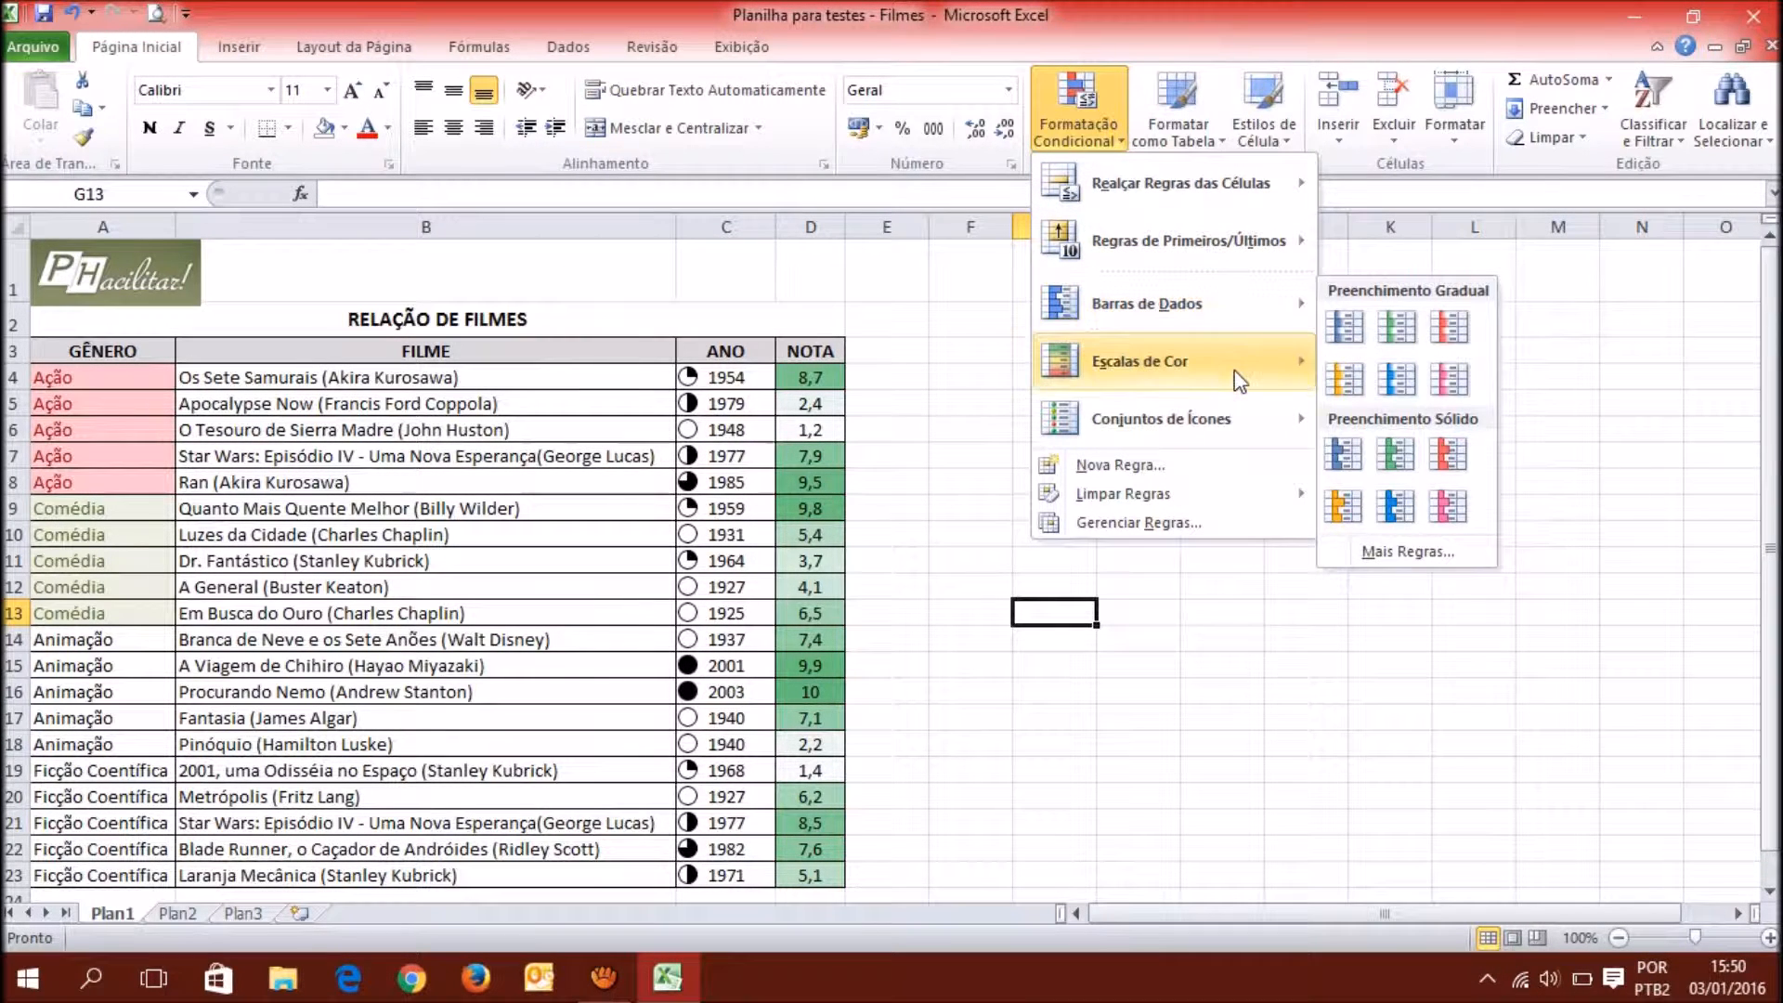
mouse_move(1245, 412)
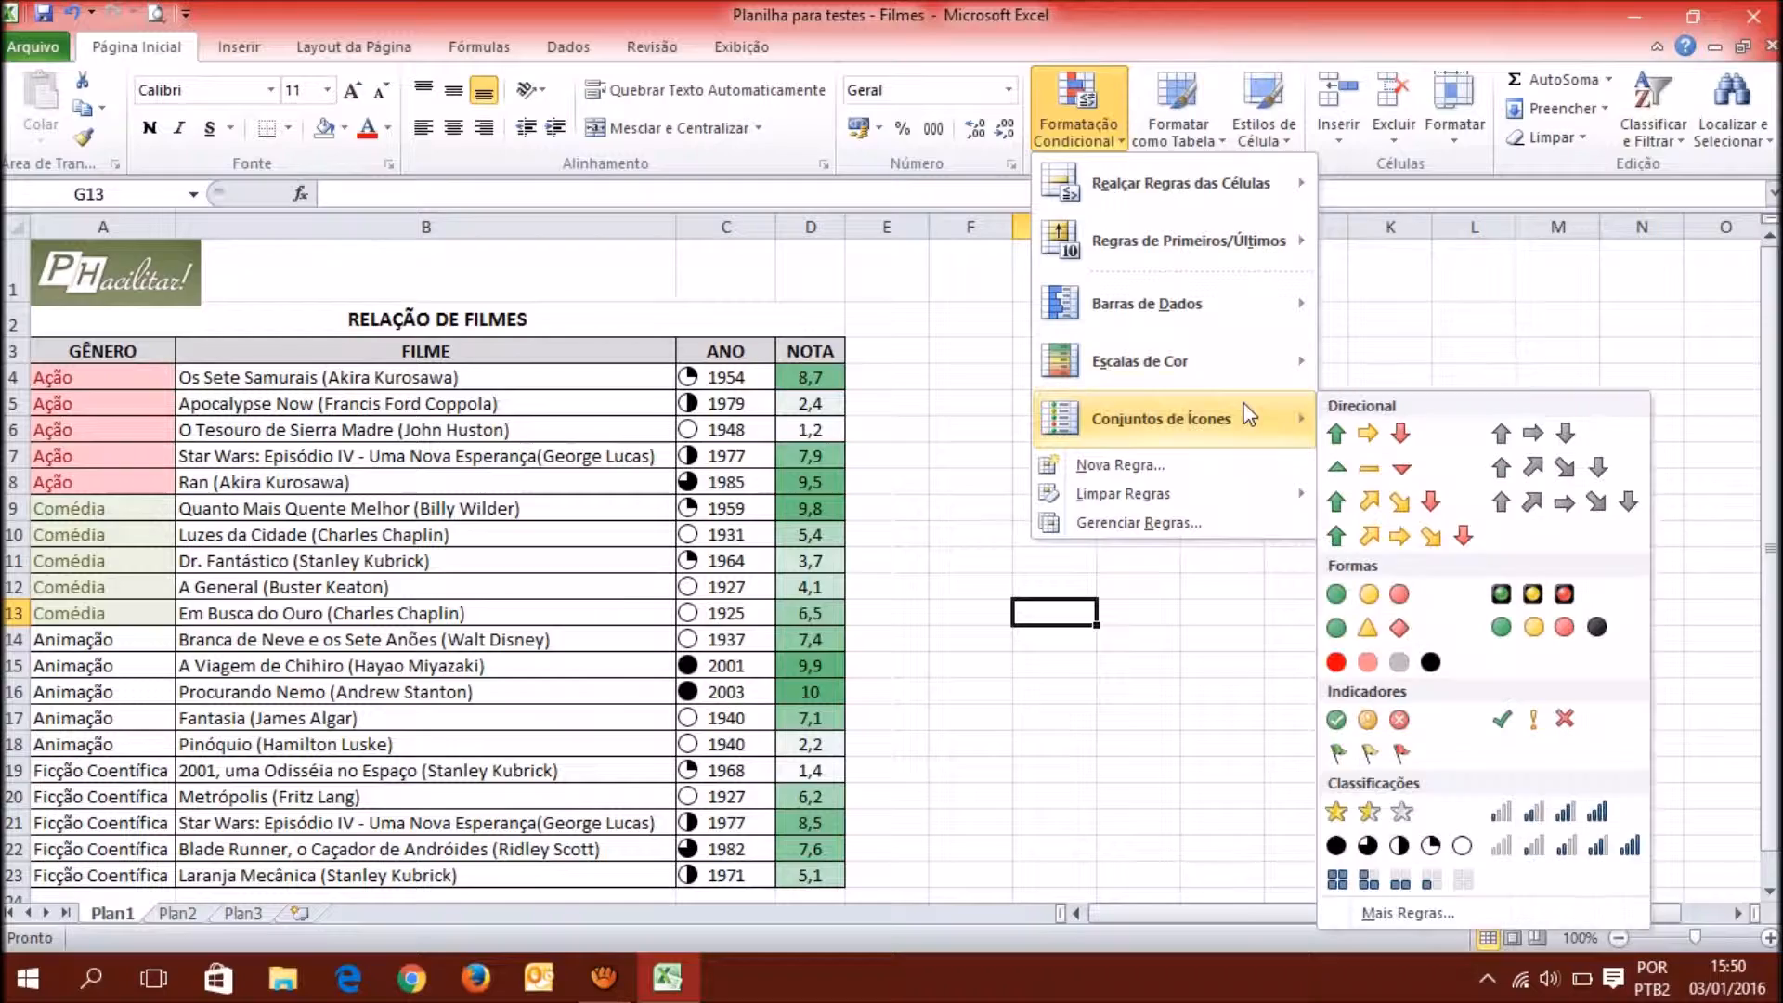
left_click(956, 402)
left_click(905, 369)
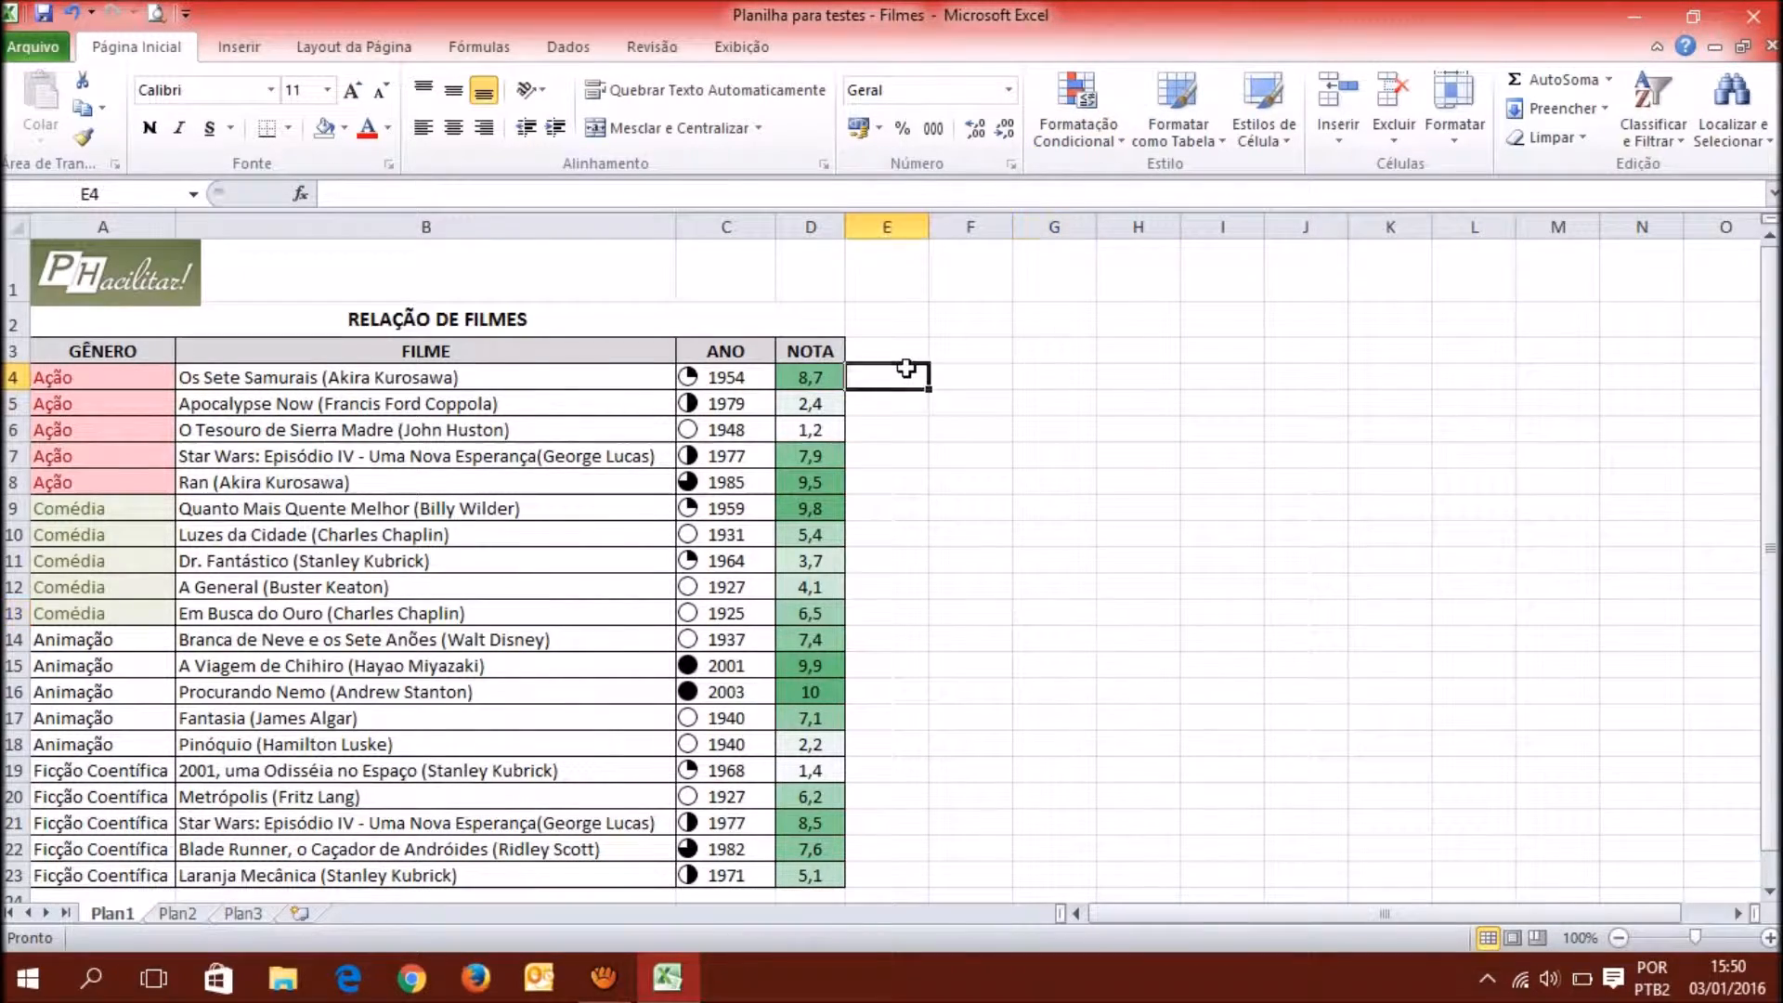